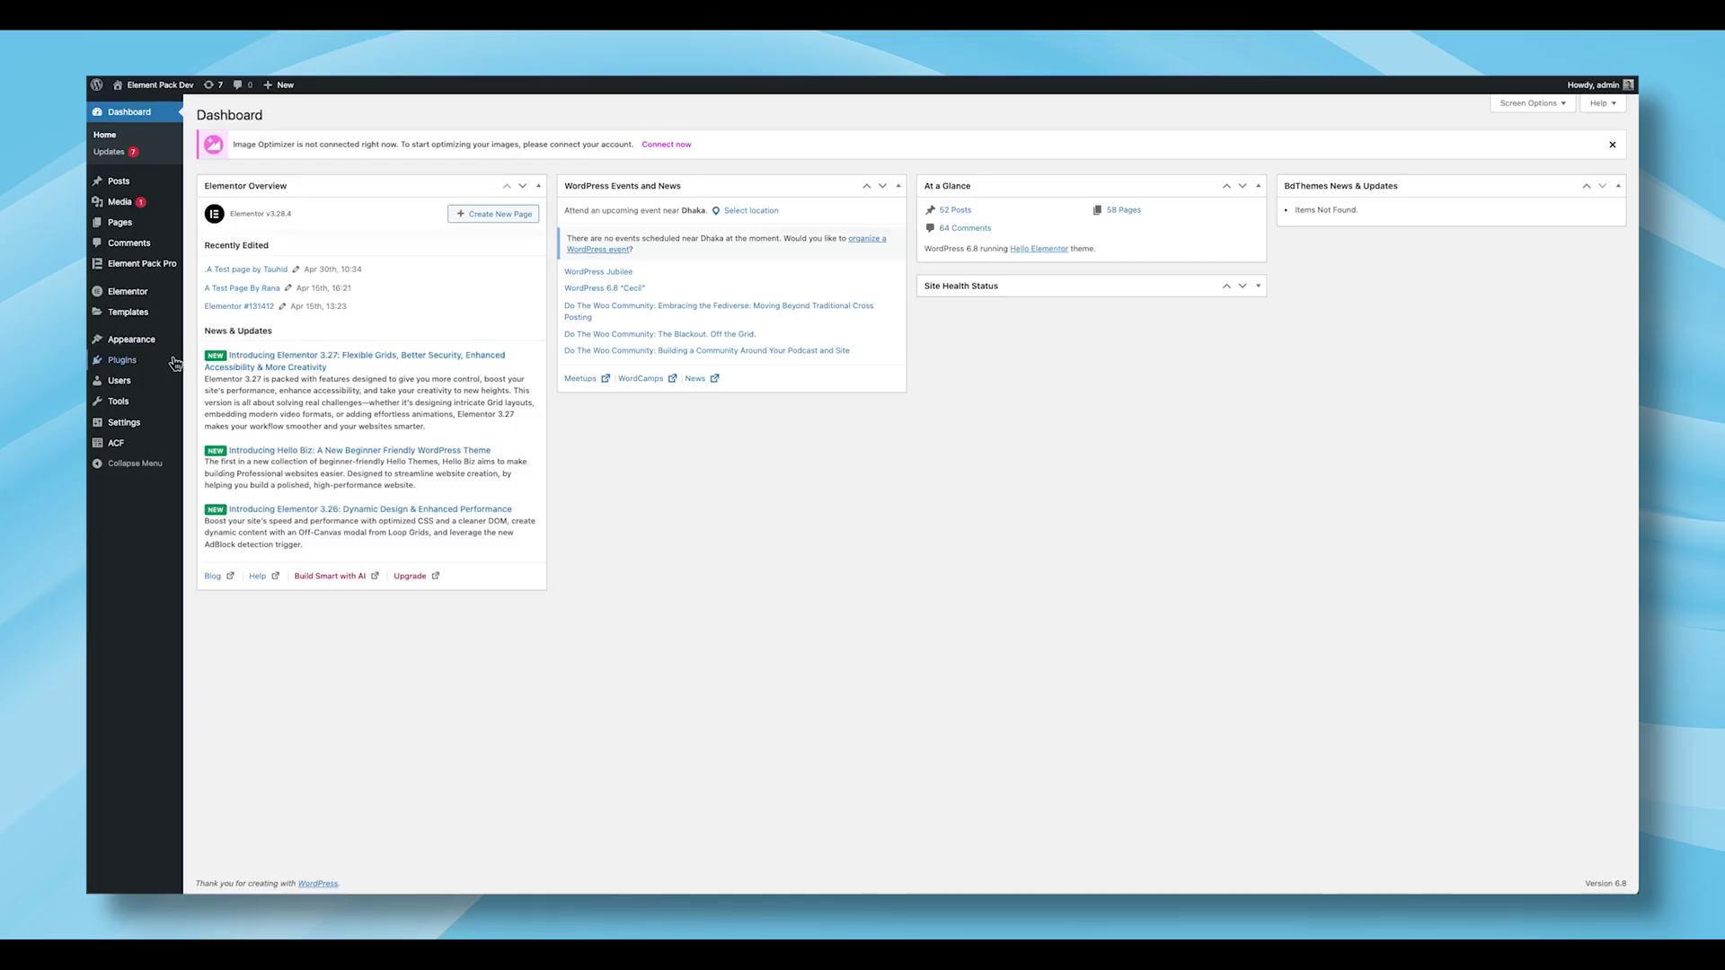
Step: Open the Installed Plugins list to confirm Advanced Custom Fields is active
{"action": "mouse_move", "coordinate": [155, 364]}
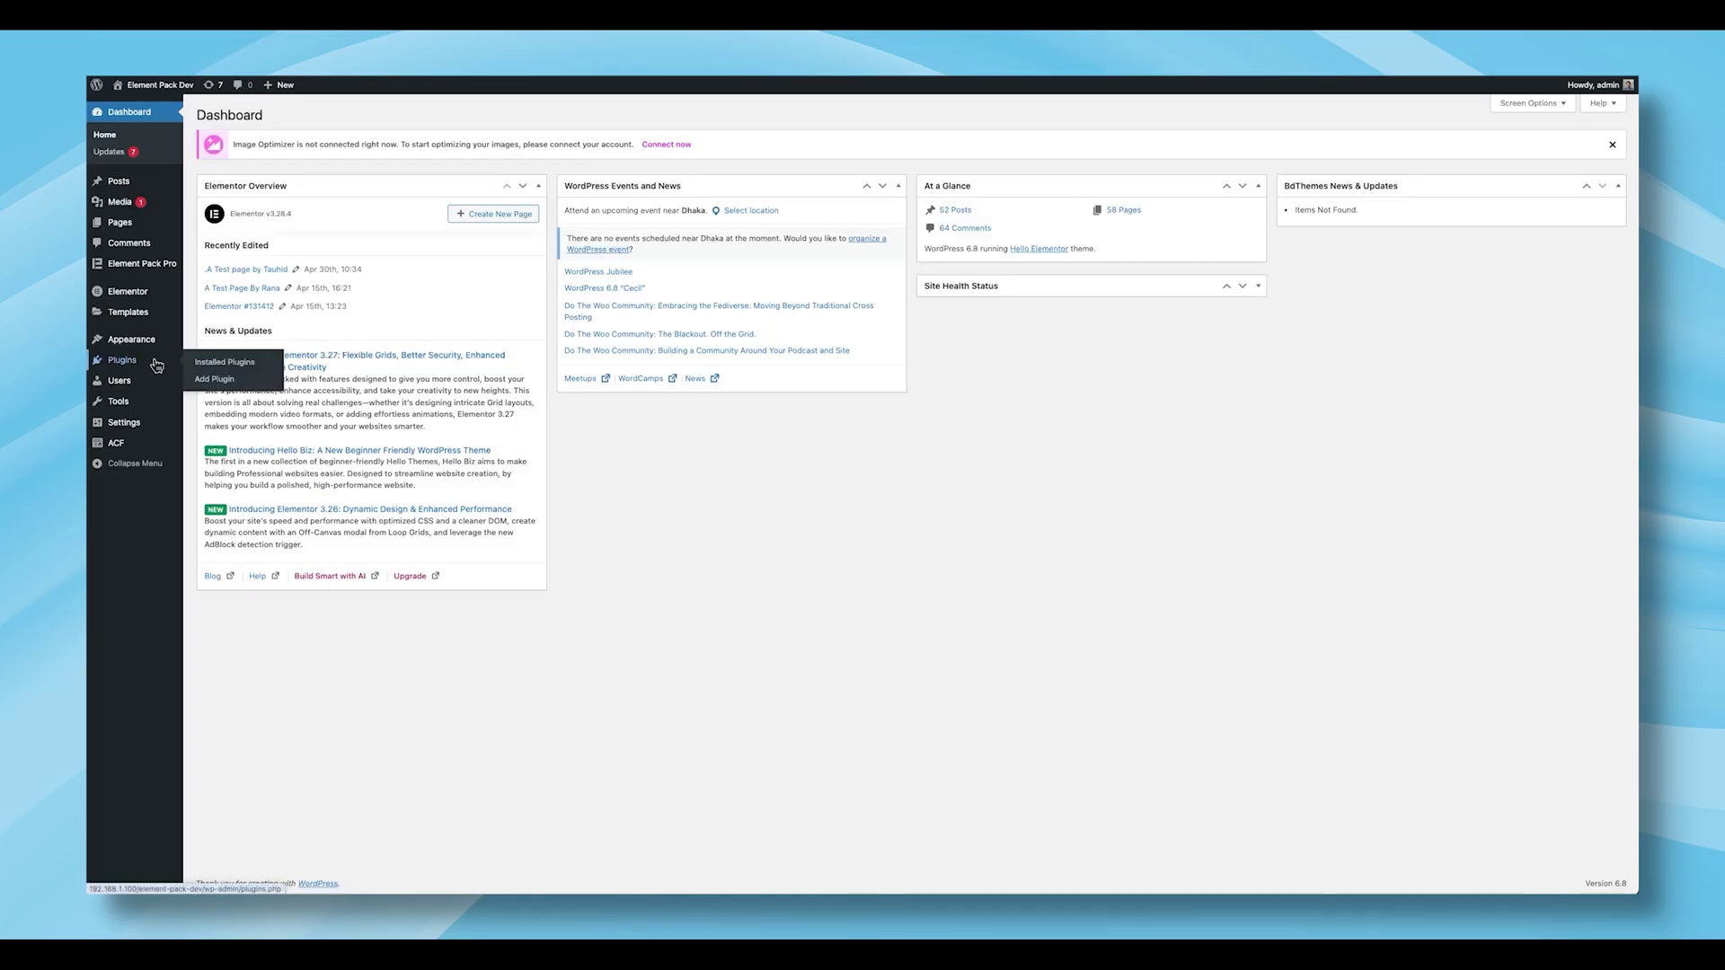
{"action": "left_click", "coordinate": [218, 364]}
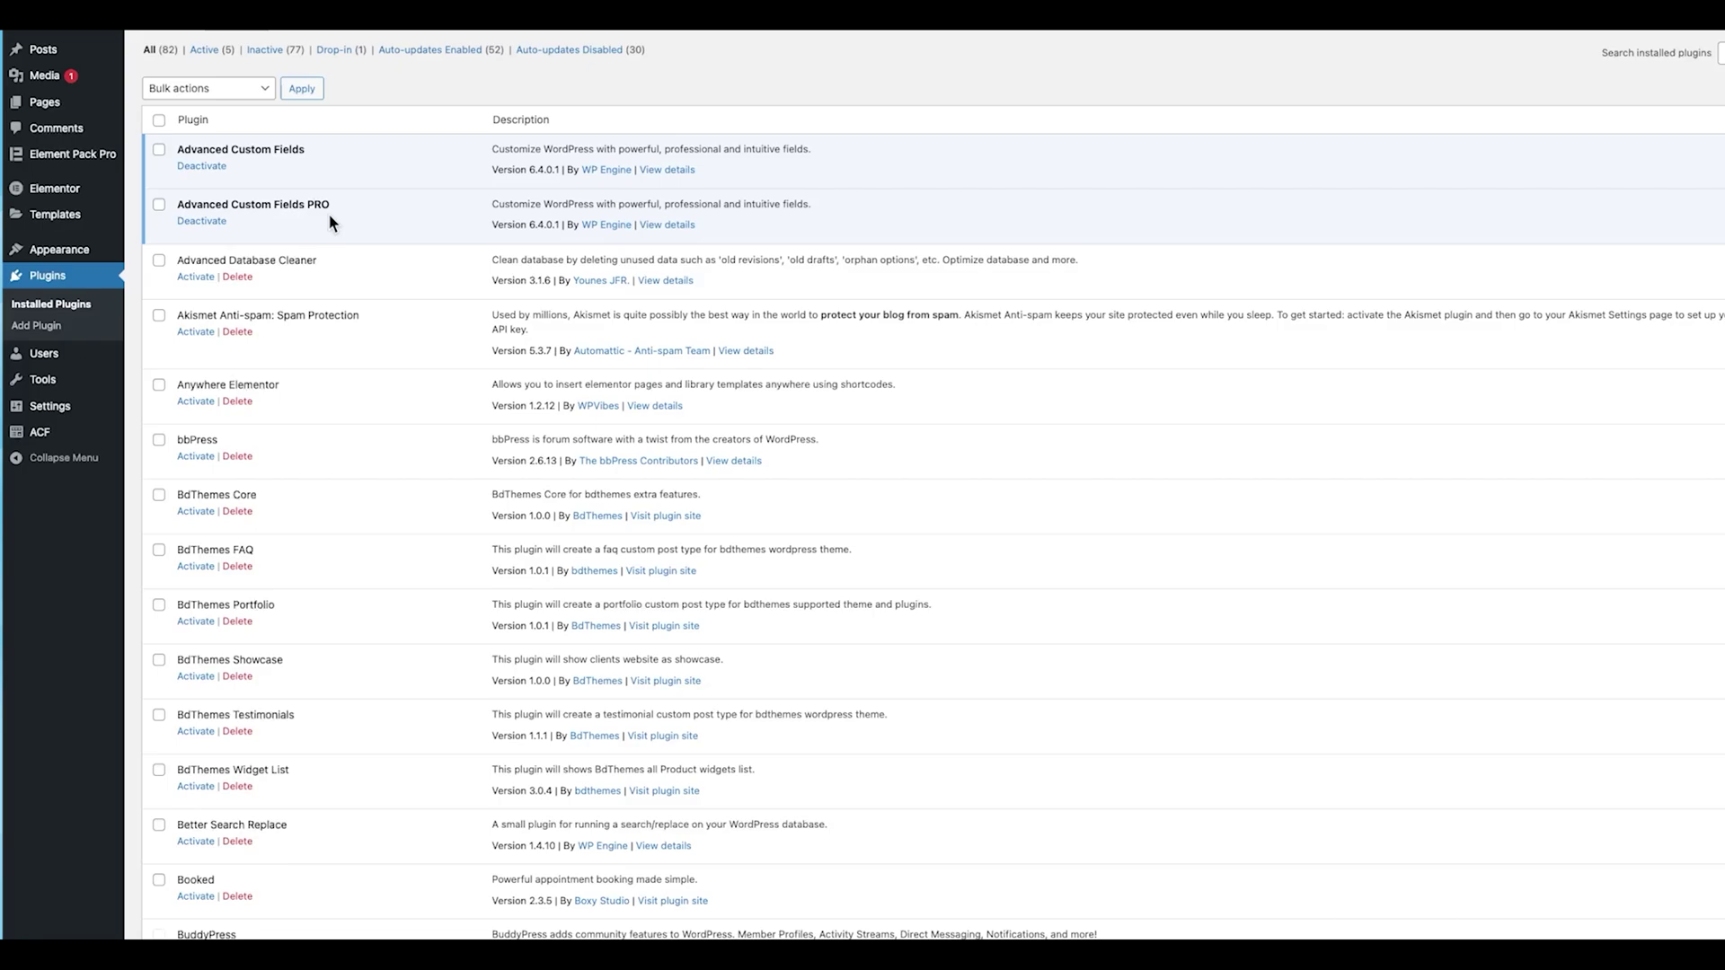
Step: From ACF Field Groups, add a new group named 'Design team' and save it
{"action": "mouse_move", "coordinate": [64, 438]}
{"action": "left_click", "coordinate": [143, 434]}
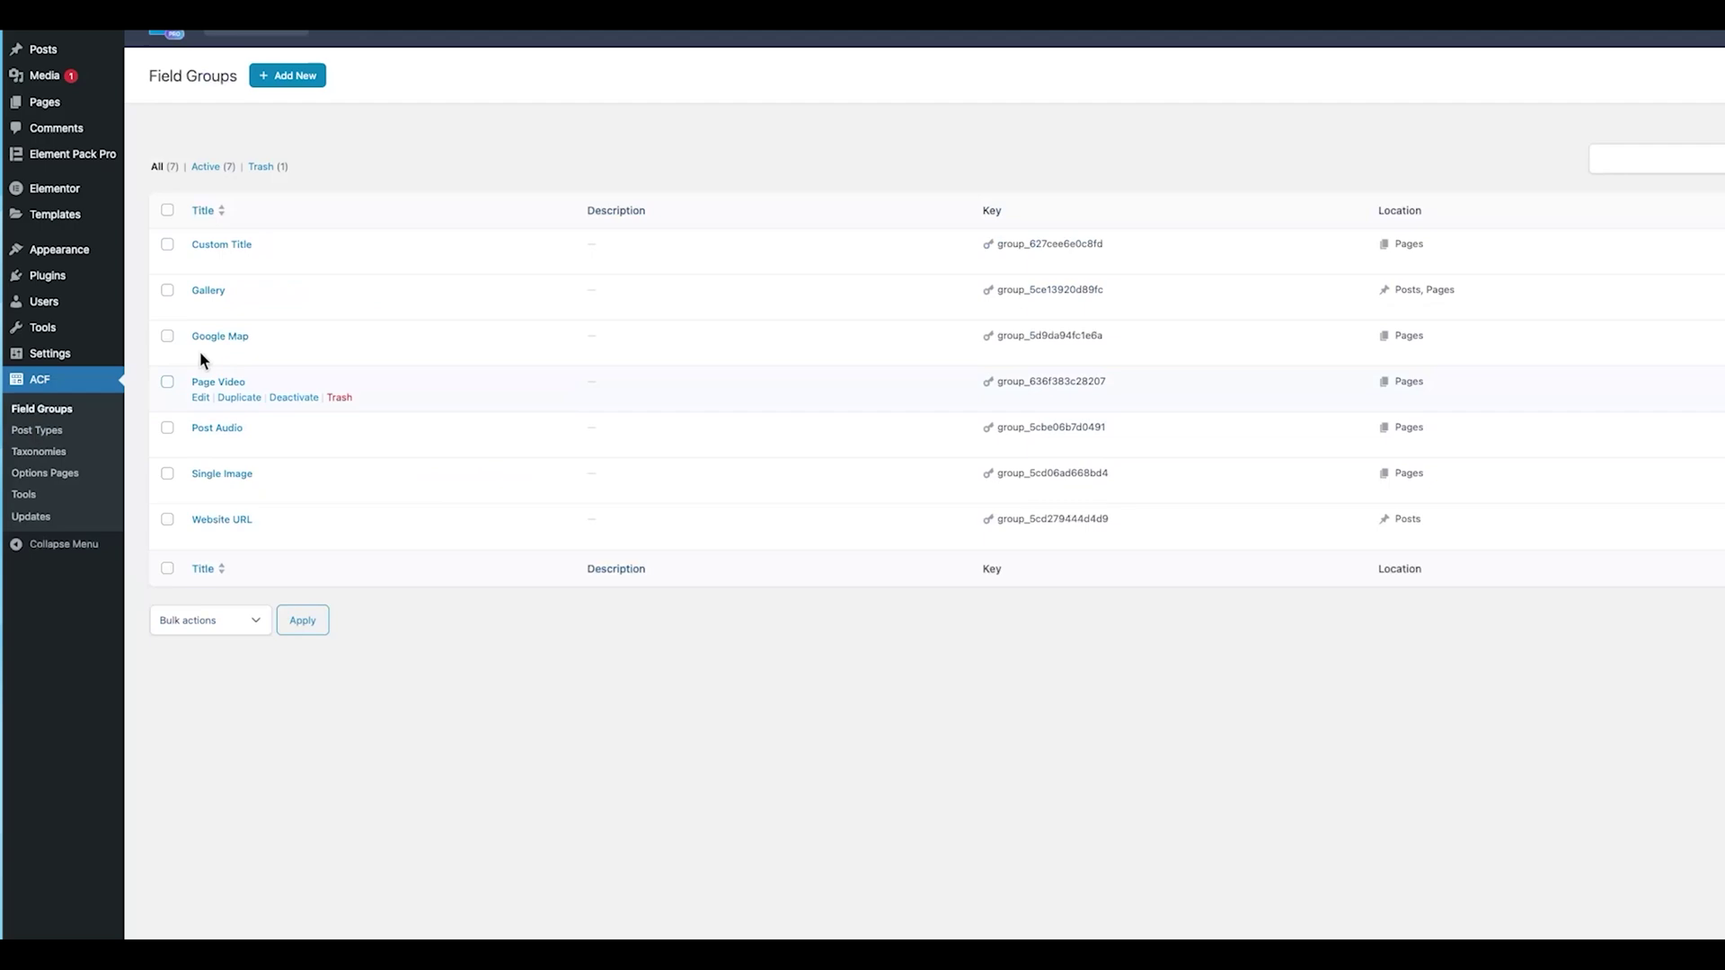
{"action": "left_click", "coordinate": [280, 83]}
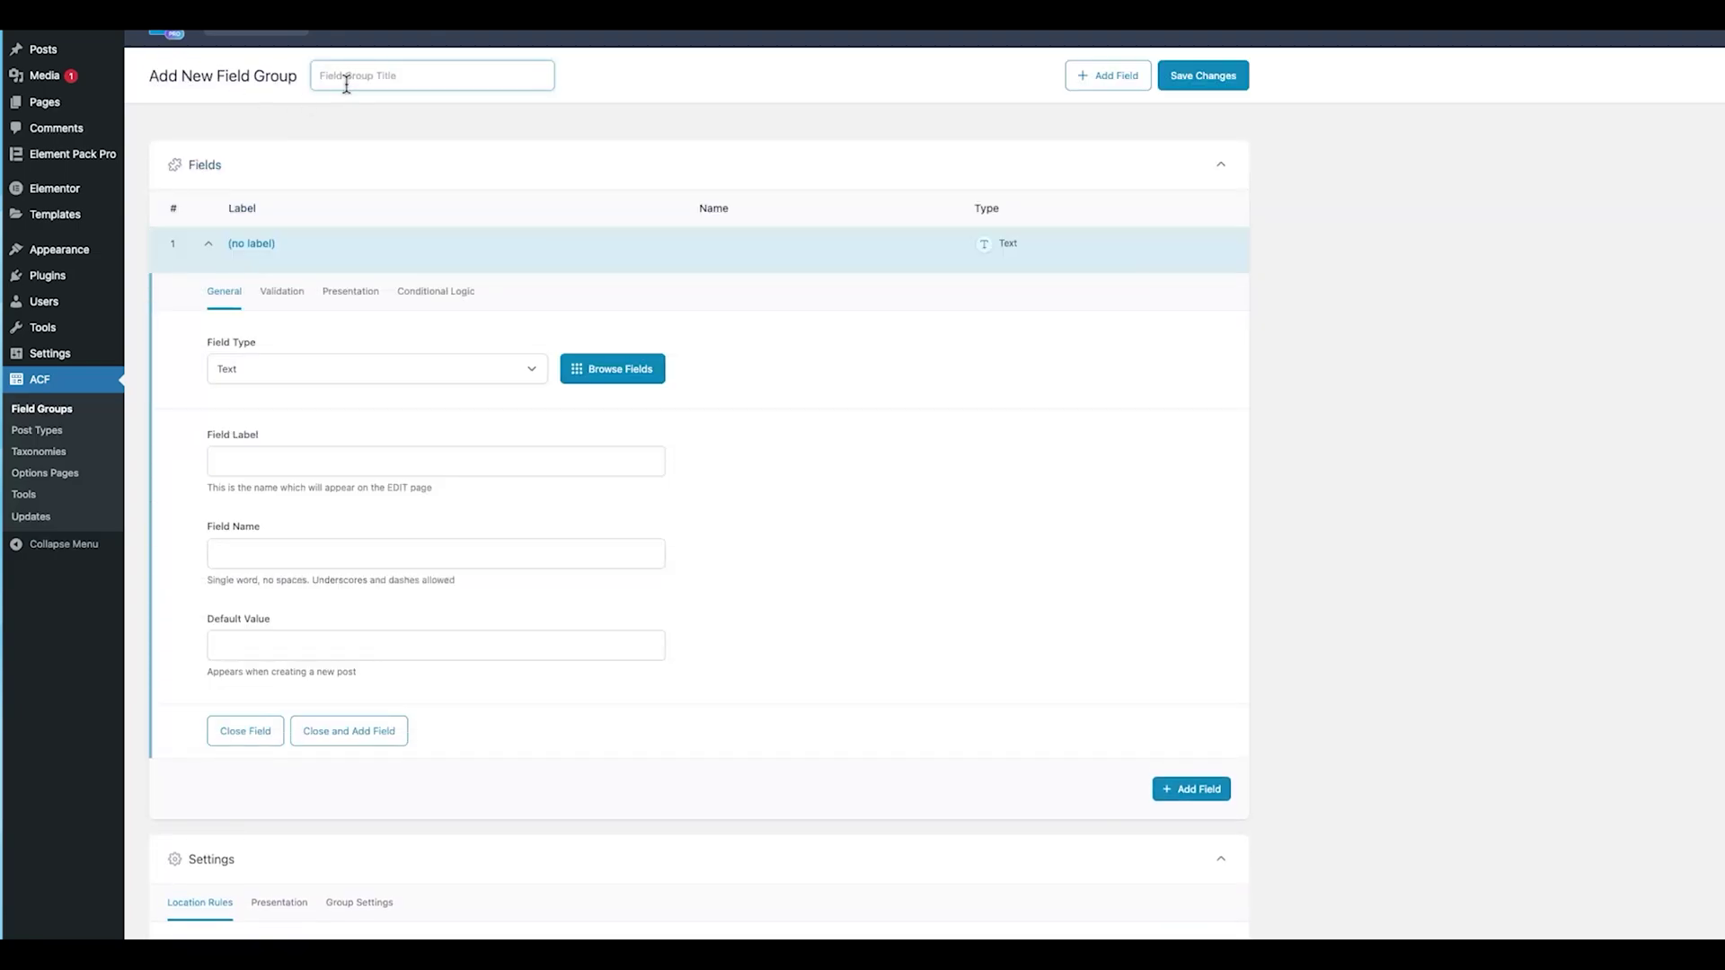
{"action": "type", "text": "Design team"}
{"action": "left_click", "coordinate": [1168, 83]}
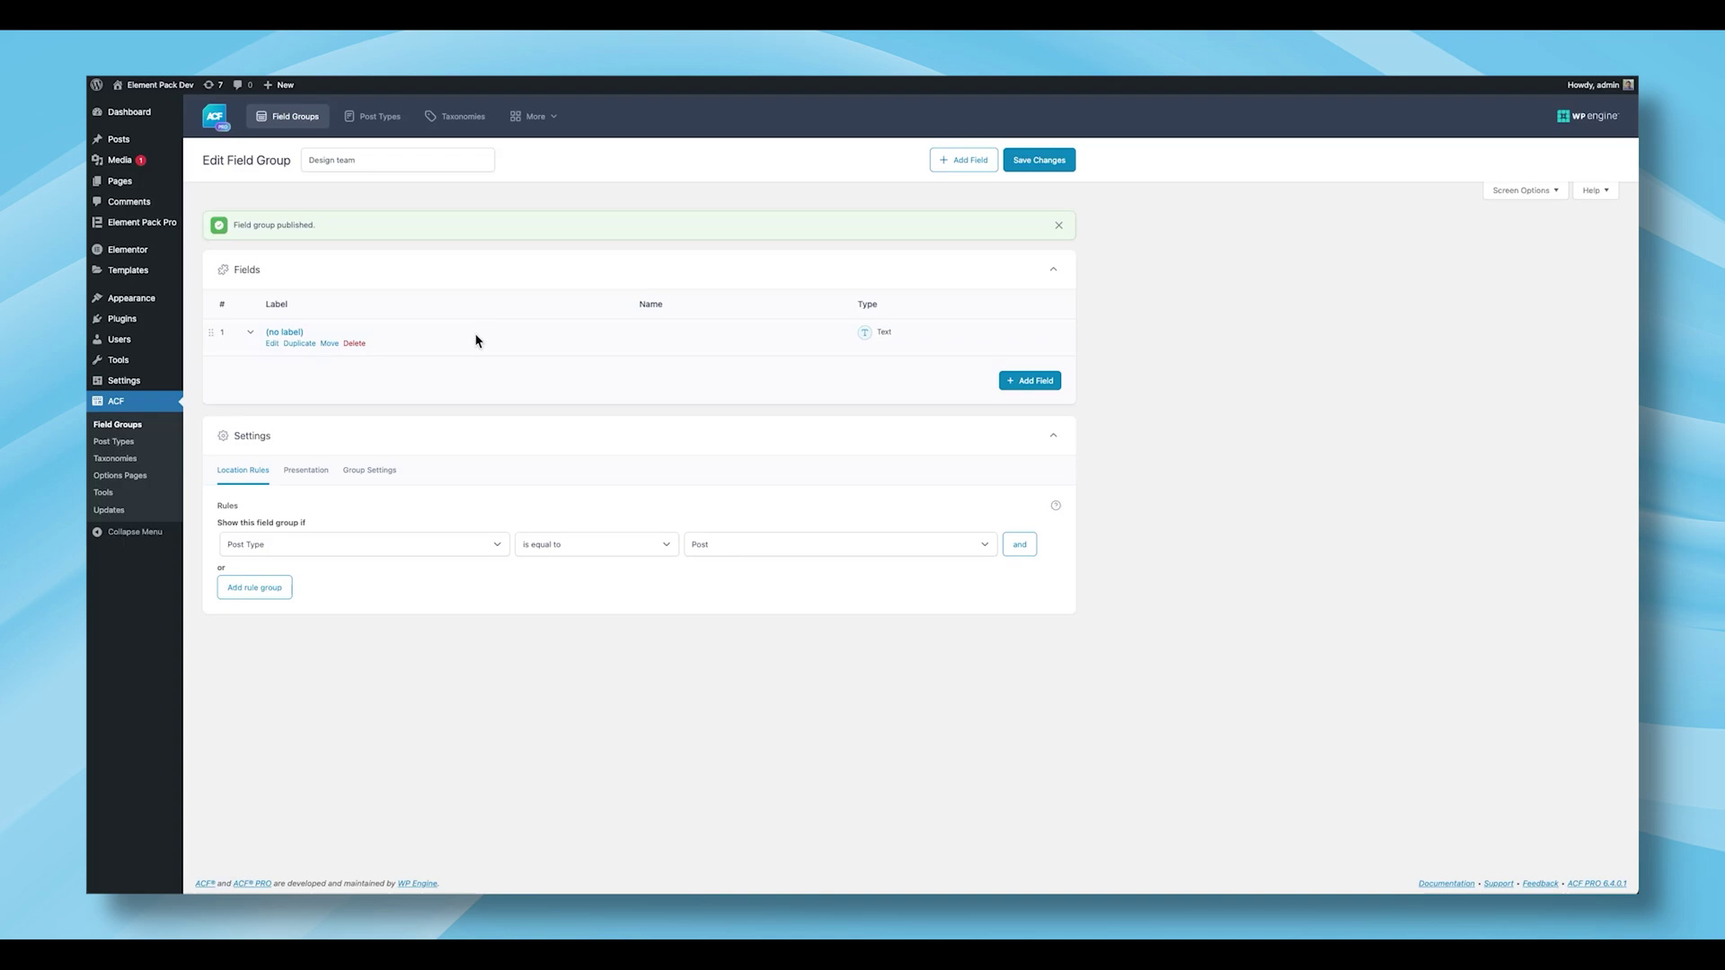
Step: Label the first field 'Acf Tabs' (name acf_tabs) and set its type to Repeater
{"action": "left_click", "coordinate": [279, 342]}
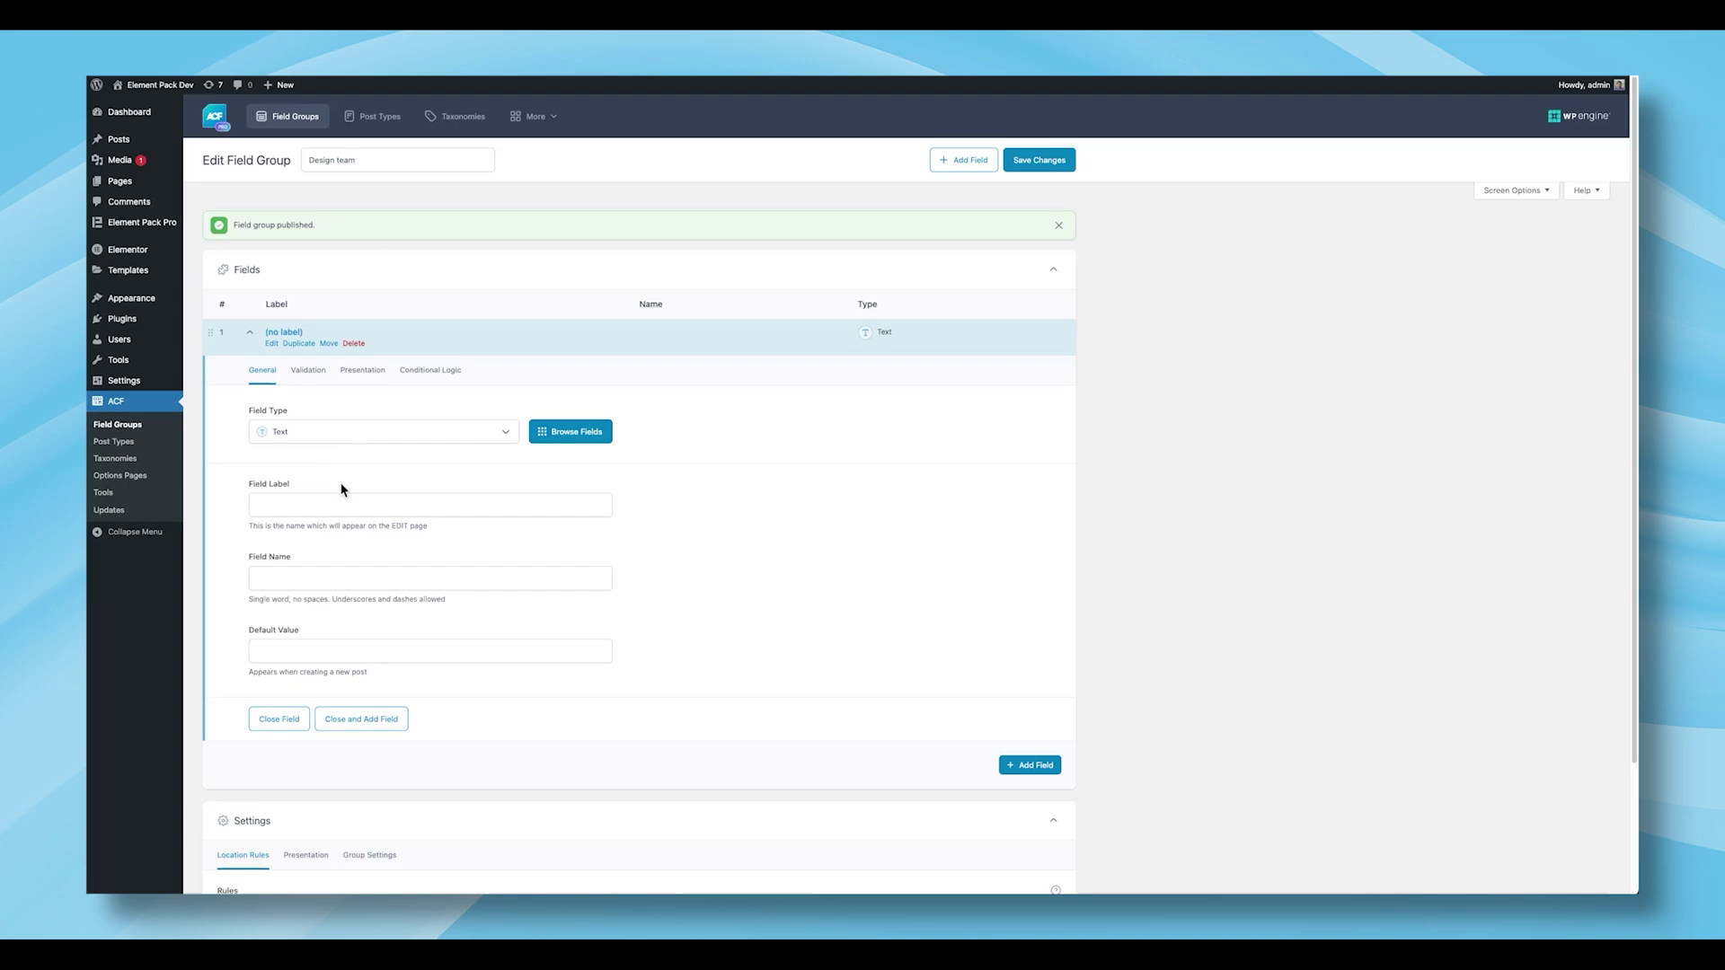
{"action": "left_click", "coordinate": [324, 504]}
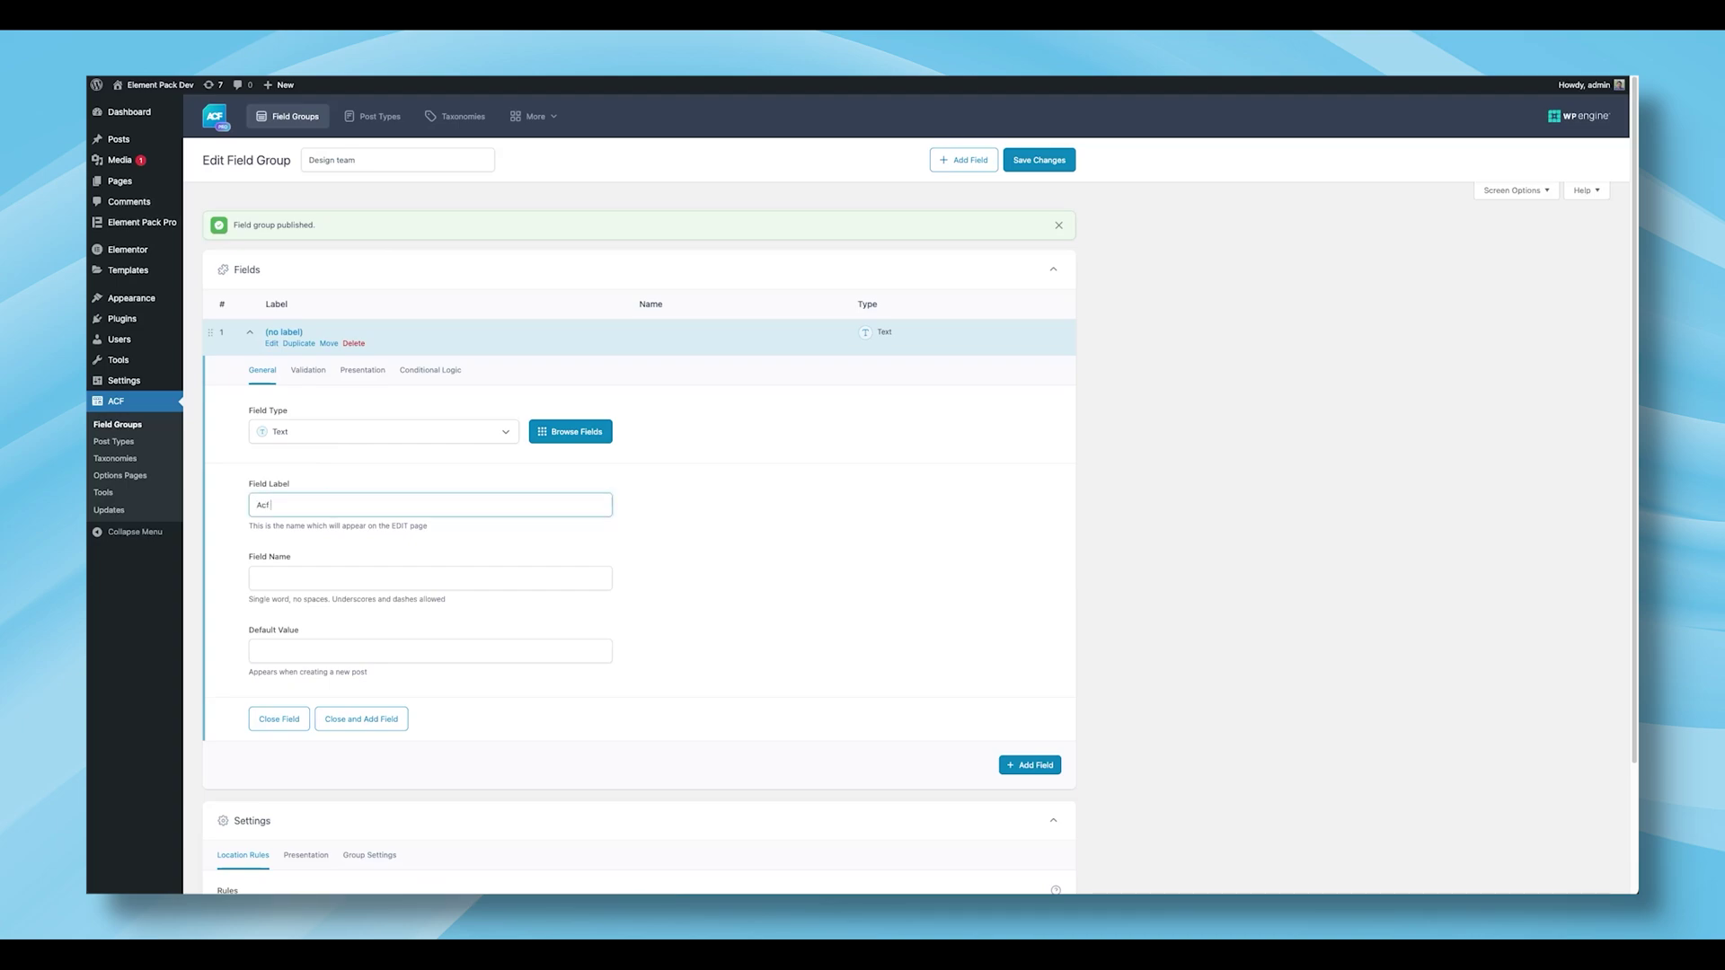
{"action": "left_click", "coordinate": [316, 580]}
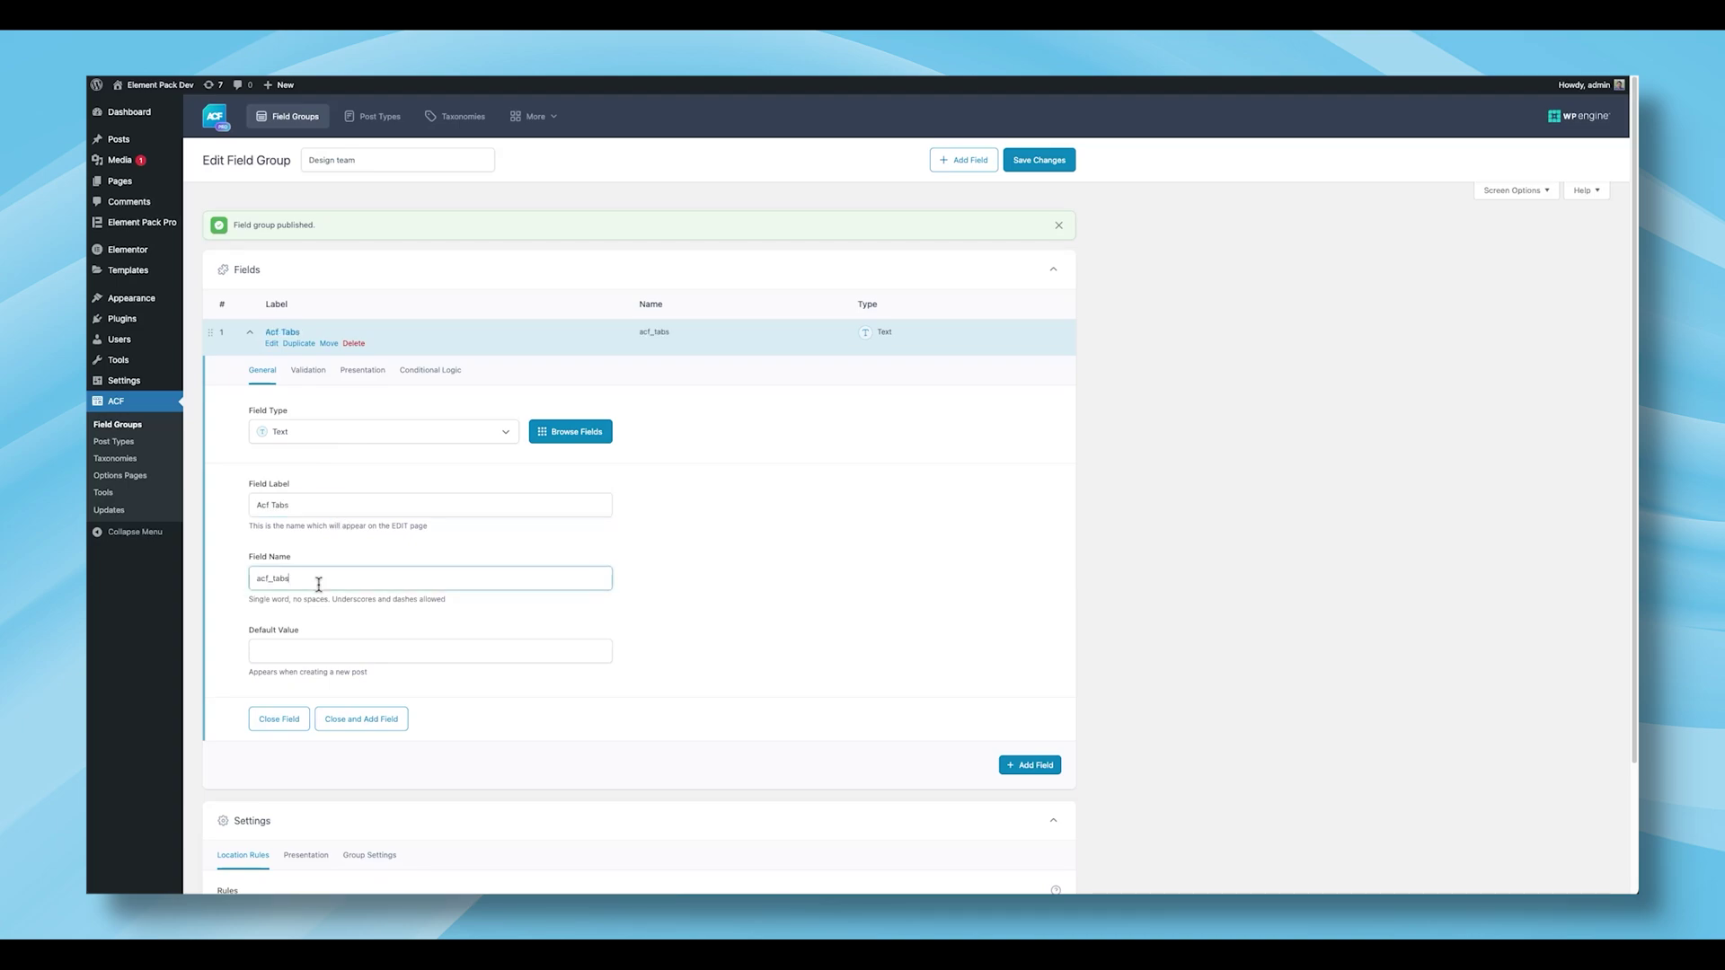
{"action": "left_click", "coordinate": [296, 643]}
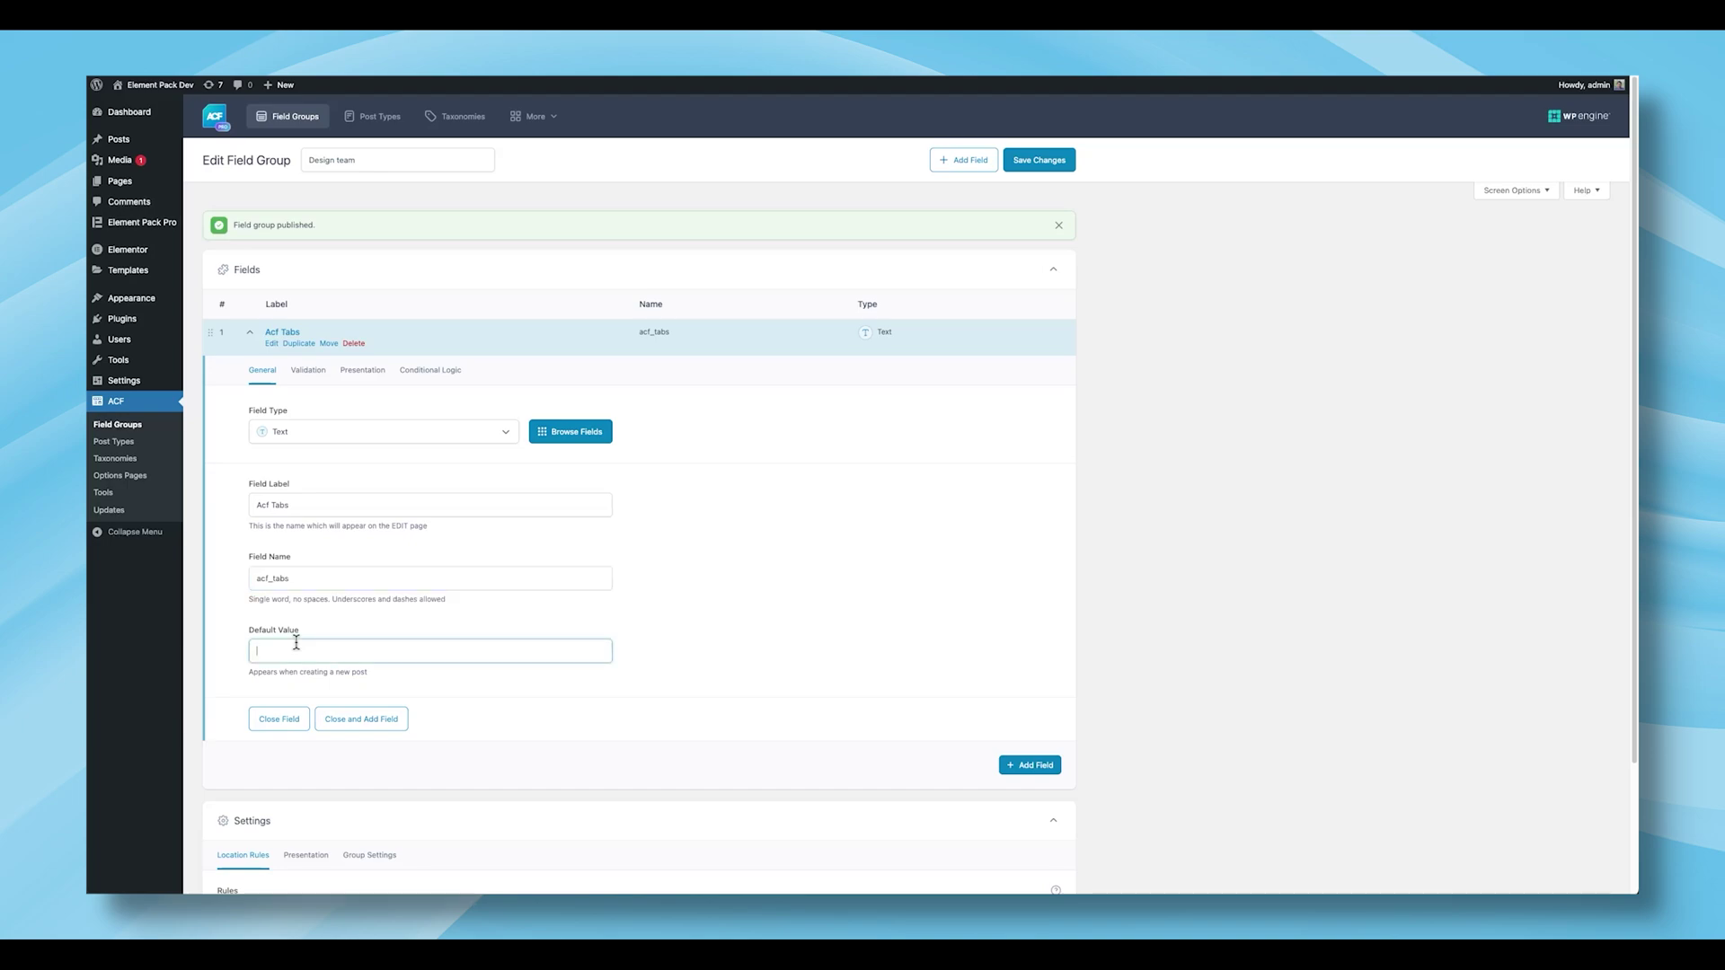
{"action": "left_click", "coordinate": [330, 440]}
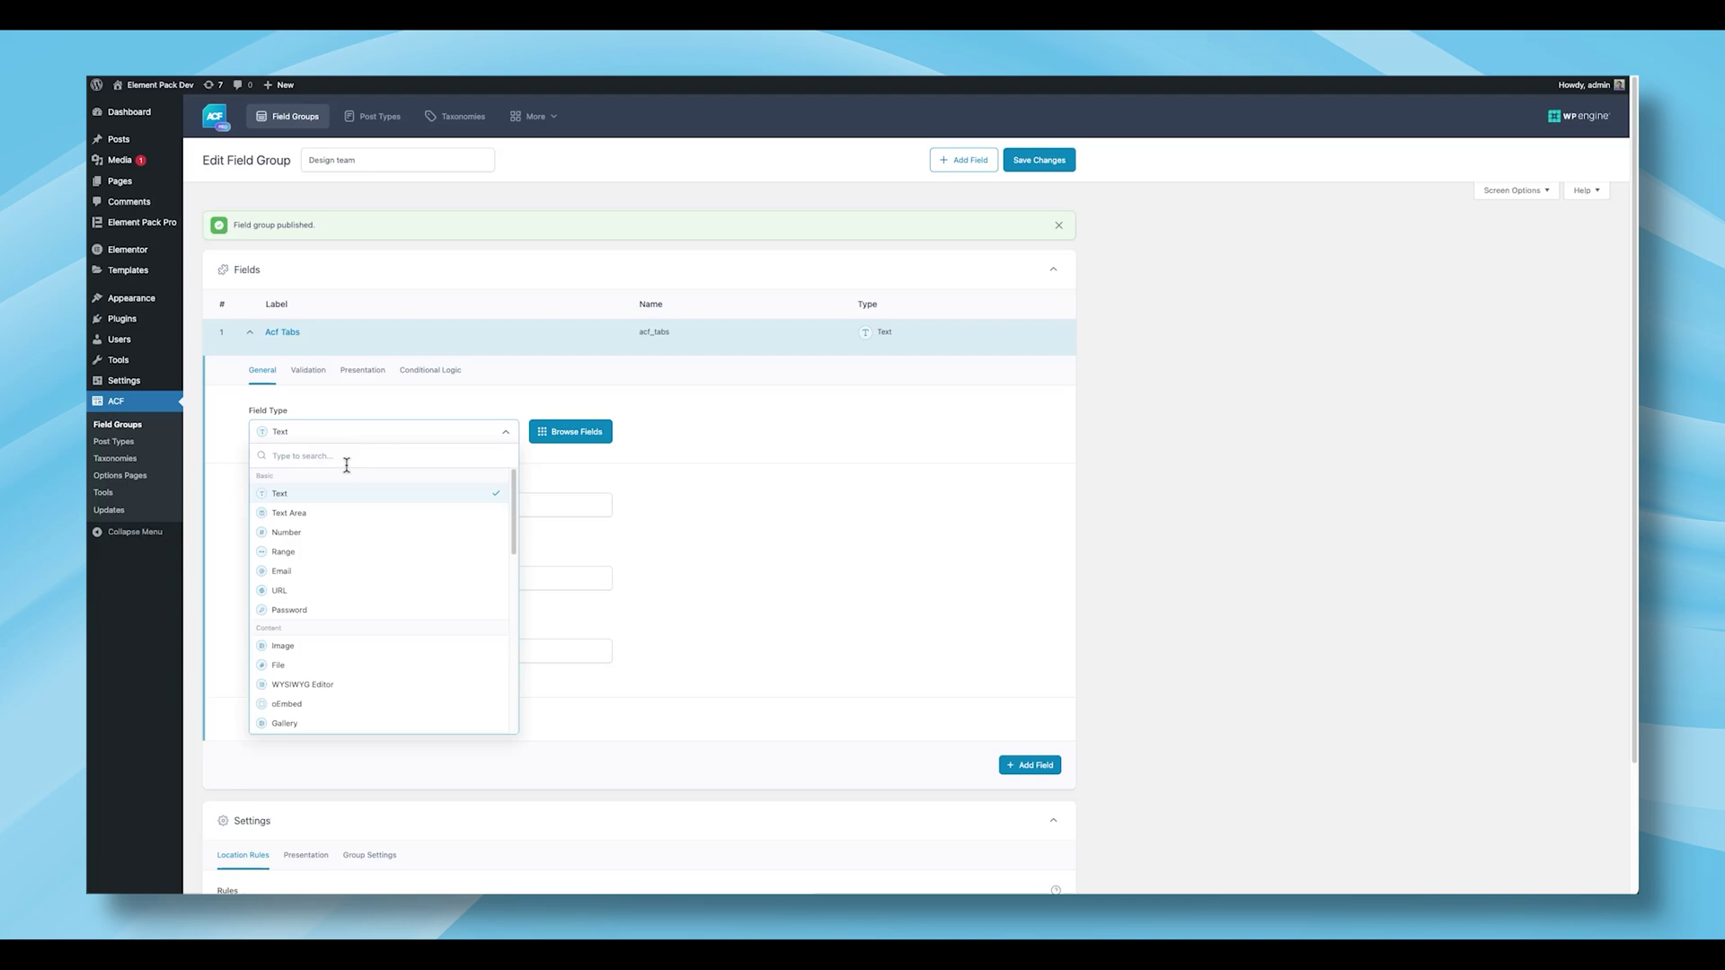
{"action": "type", "text": "repe"}
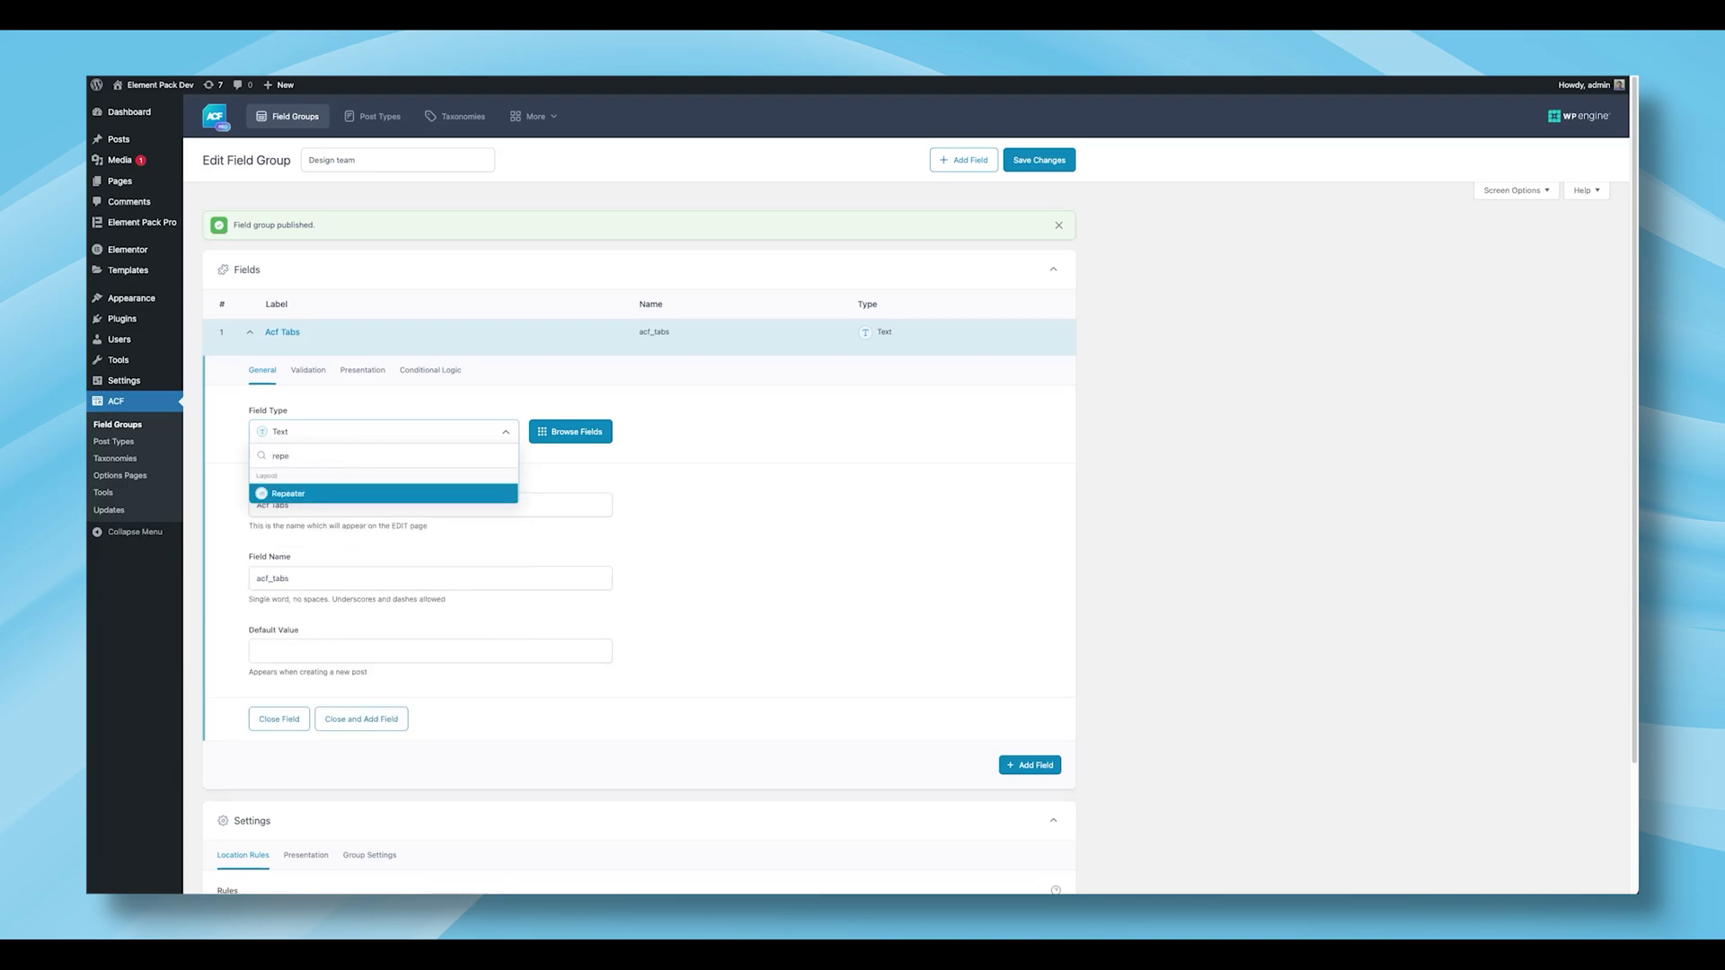
{"action": "left_click", "coordinate": [309, 495]}
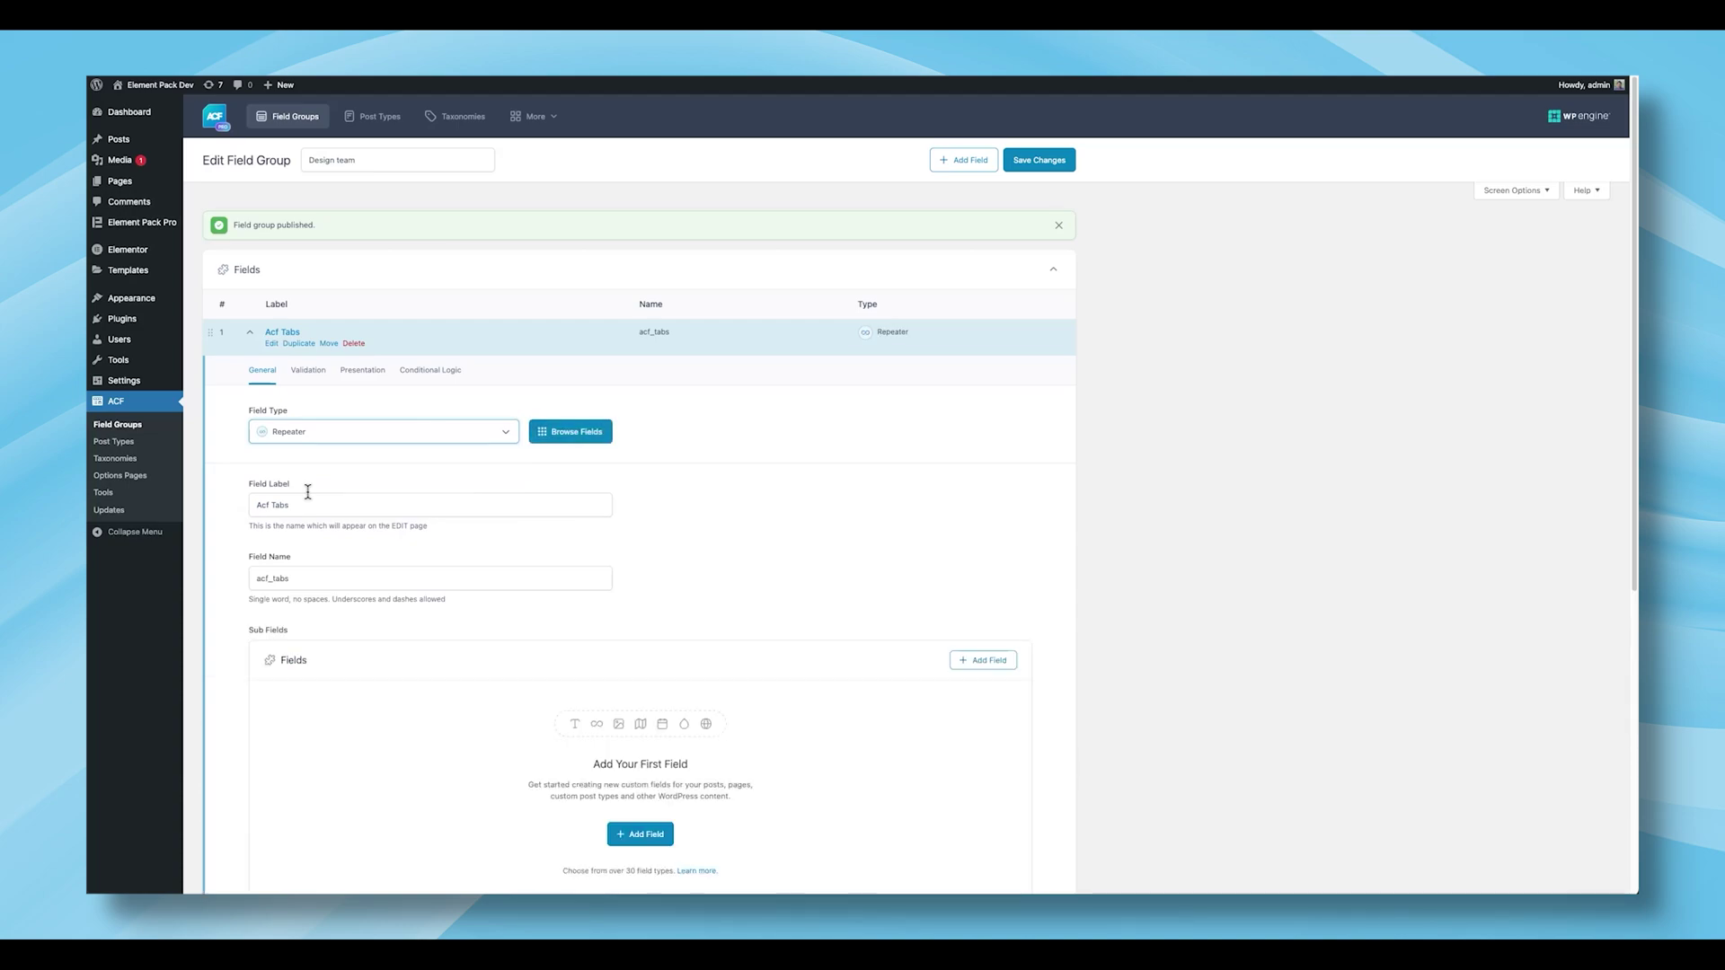
Step: Add a Text sub-field labelled 'Title' (name title) to the Acf Tabs repeater
{"action": "scroll", "coordinate": [552, 512], "scroll_direction": "down", "scroll_amount": 2}
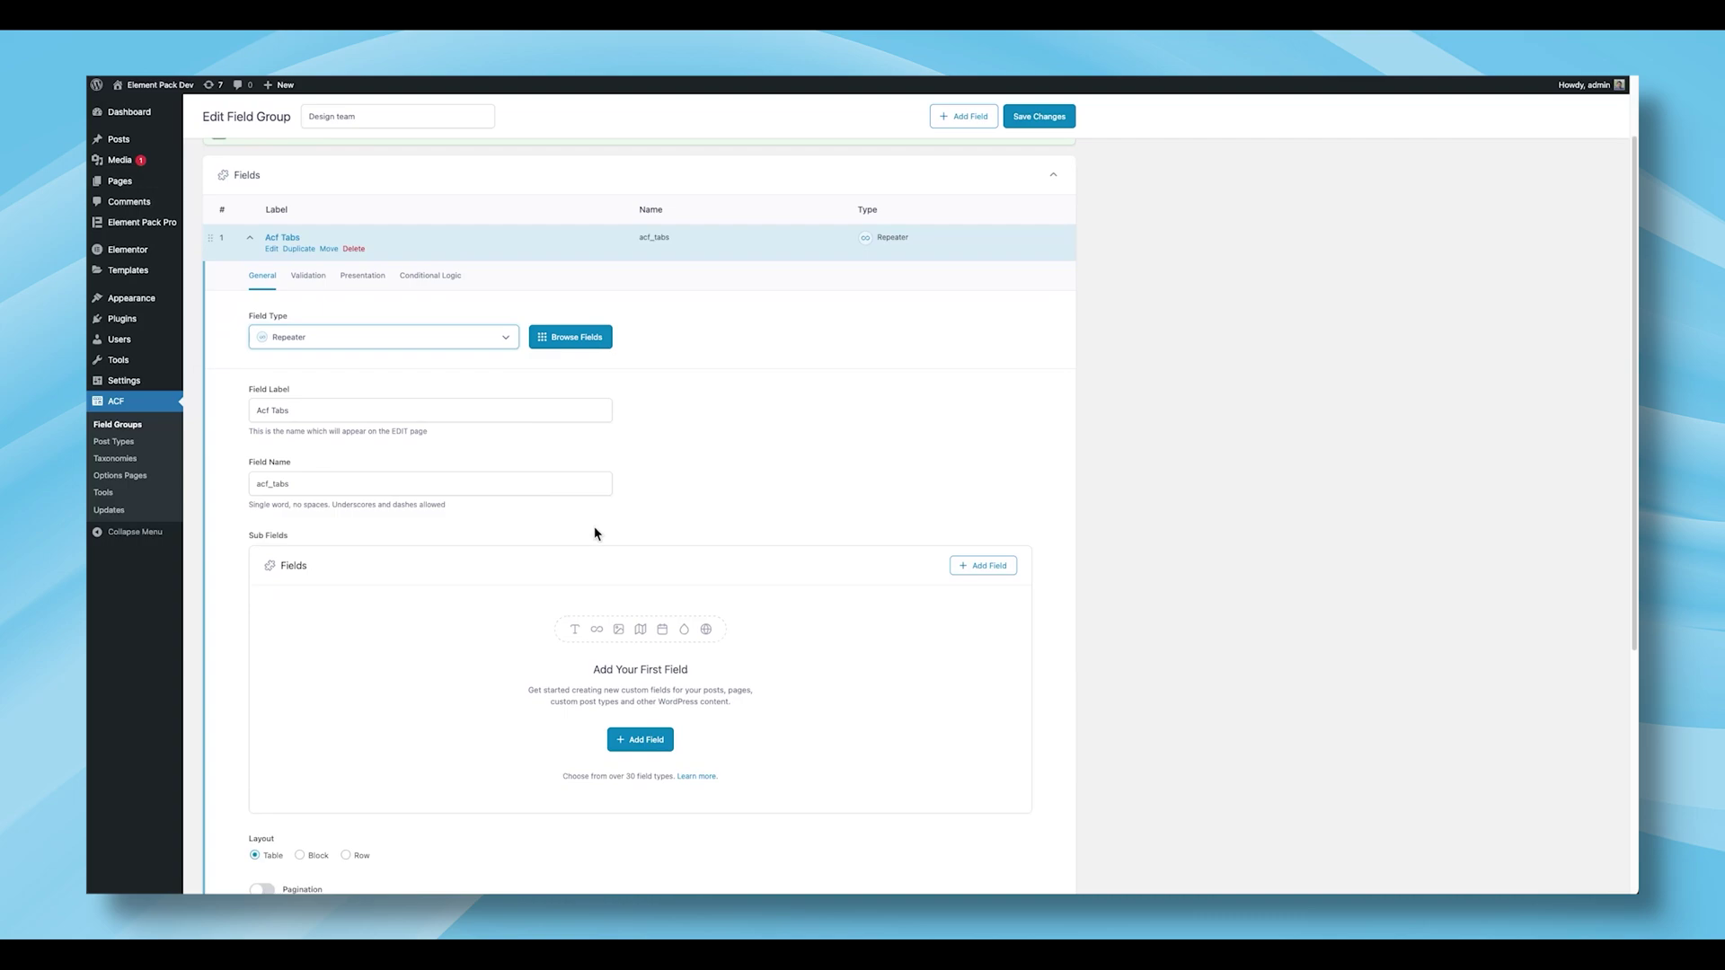
{"action": "scroll", "coordinate": [597, 566], "scroll_direction": "down", "scroll_amount": 3}
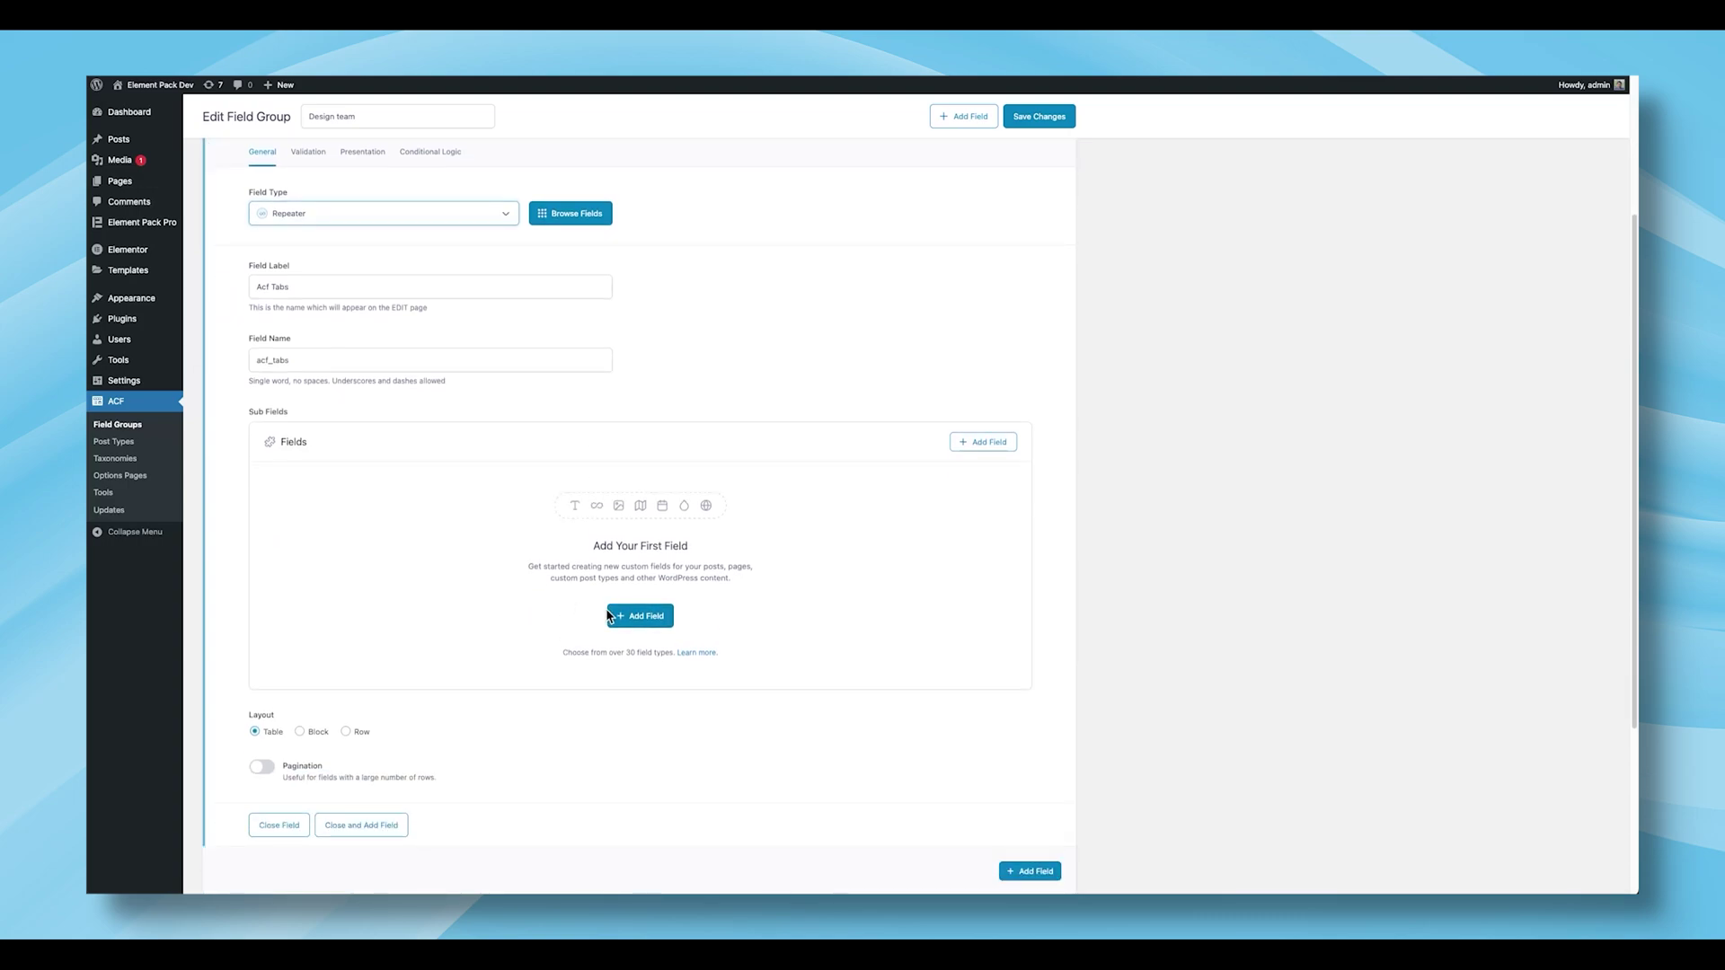
{"action": "left_click", "coordinate": [611, 617]}
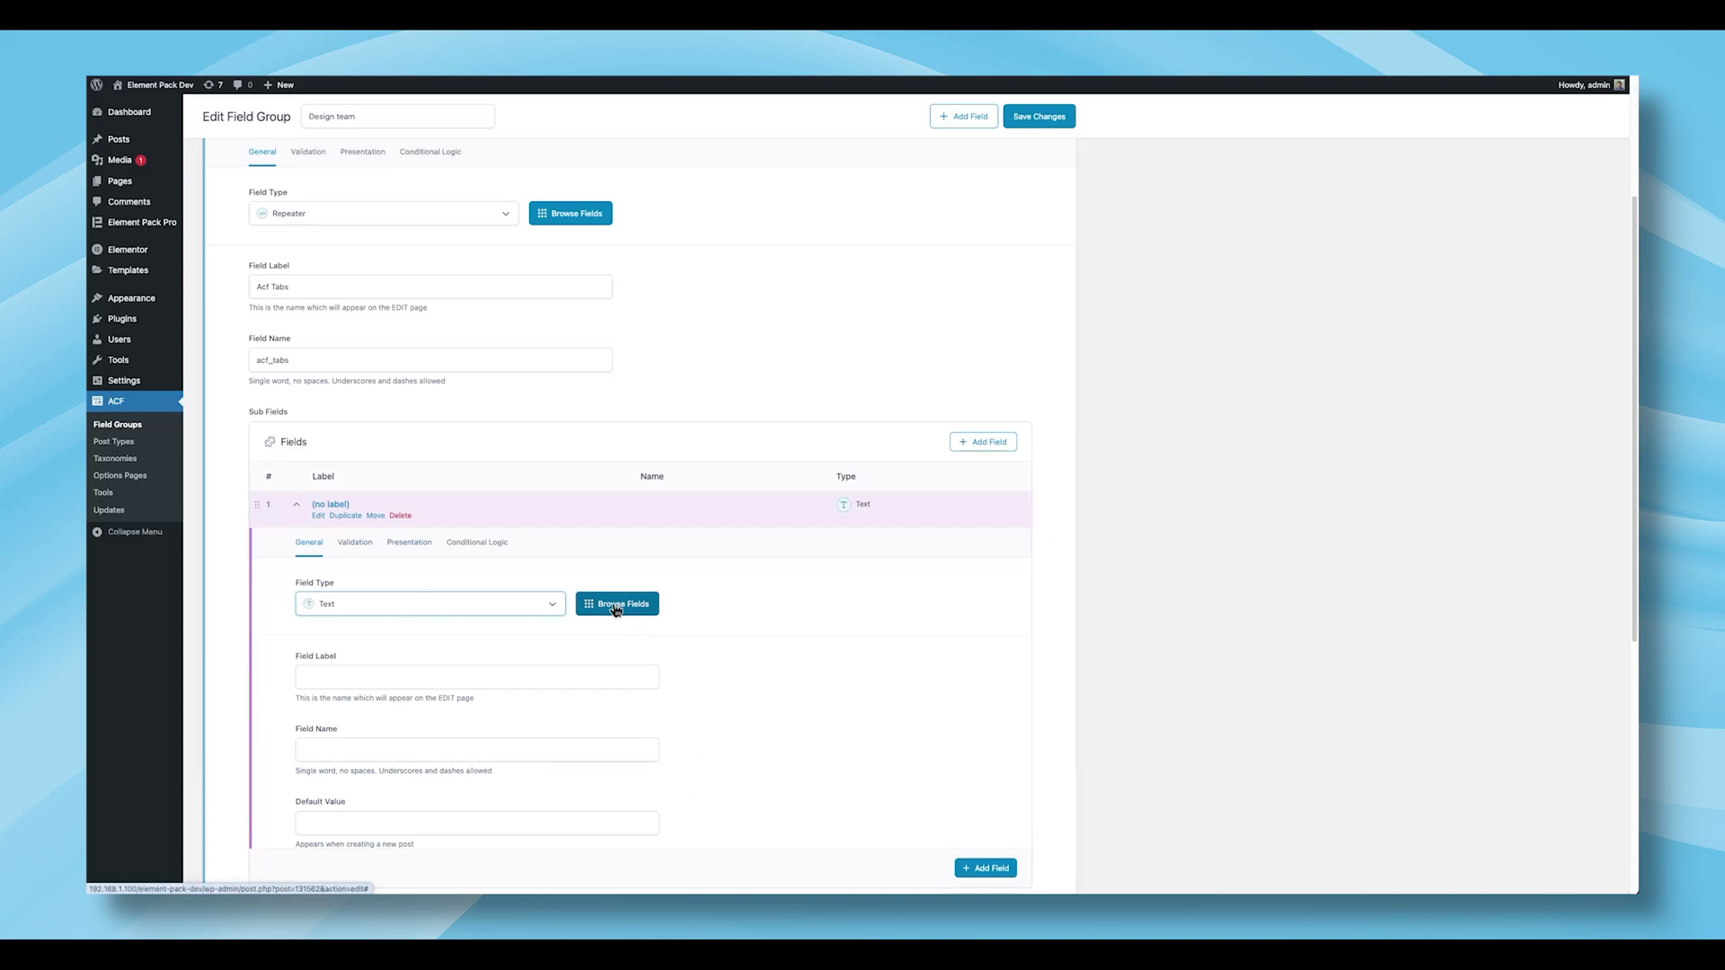
{"action": "scroll", "coordinate": [611, 604], "scroll_direction": "down", "scroll_amount": 2}
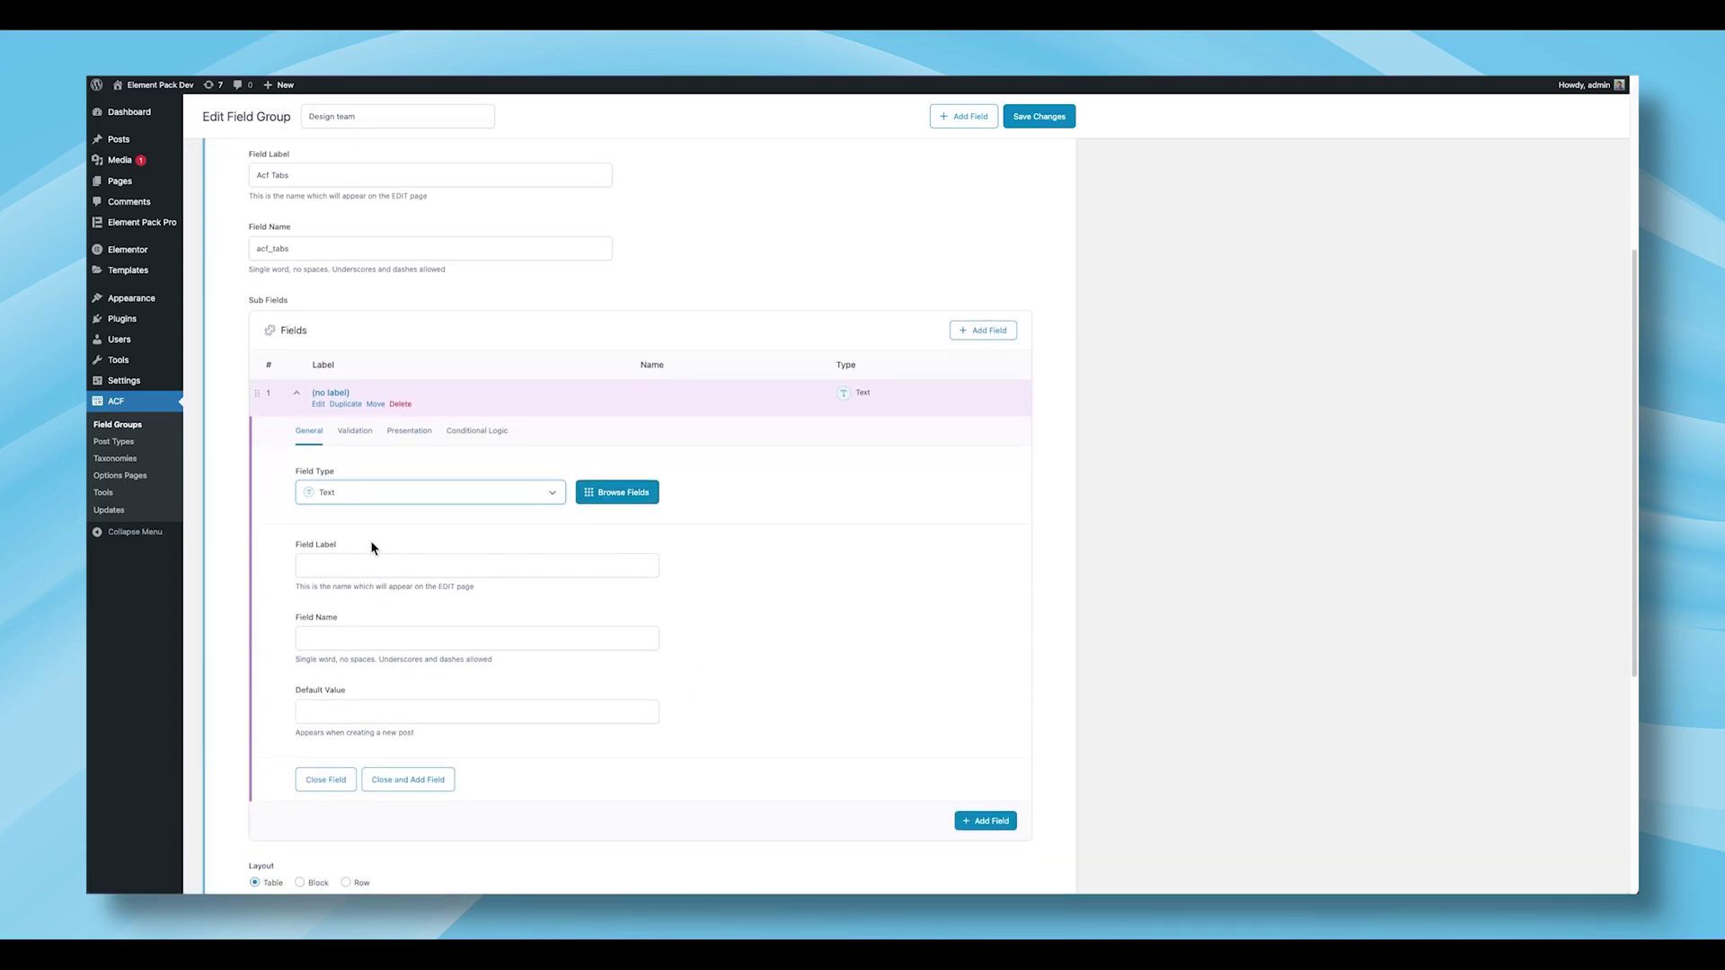
{"action": "left_click", "coordinate": [344, 570]}
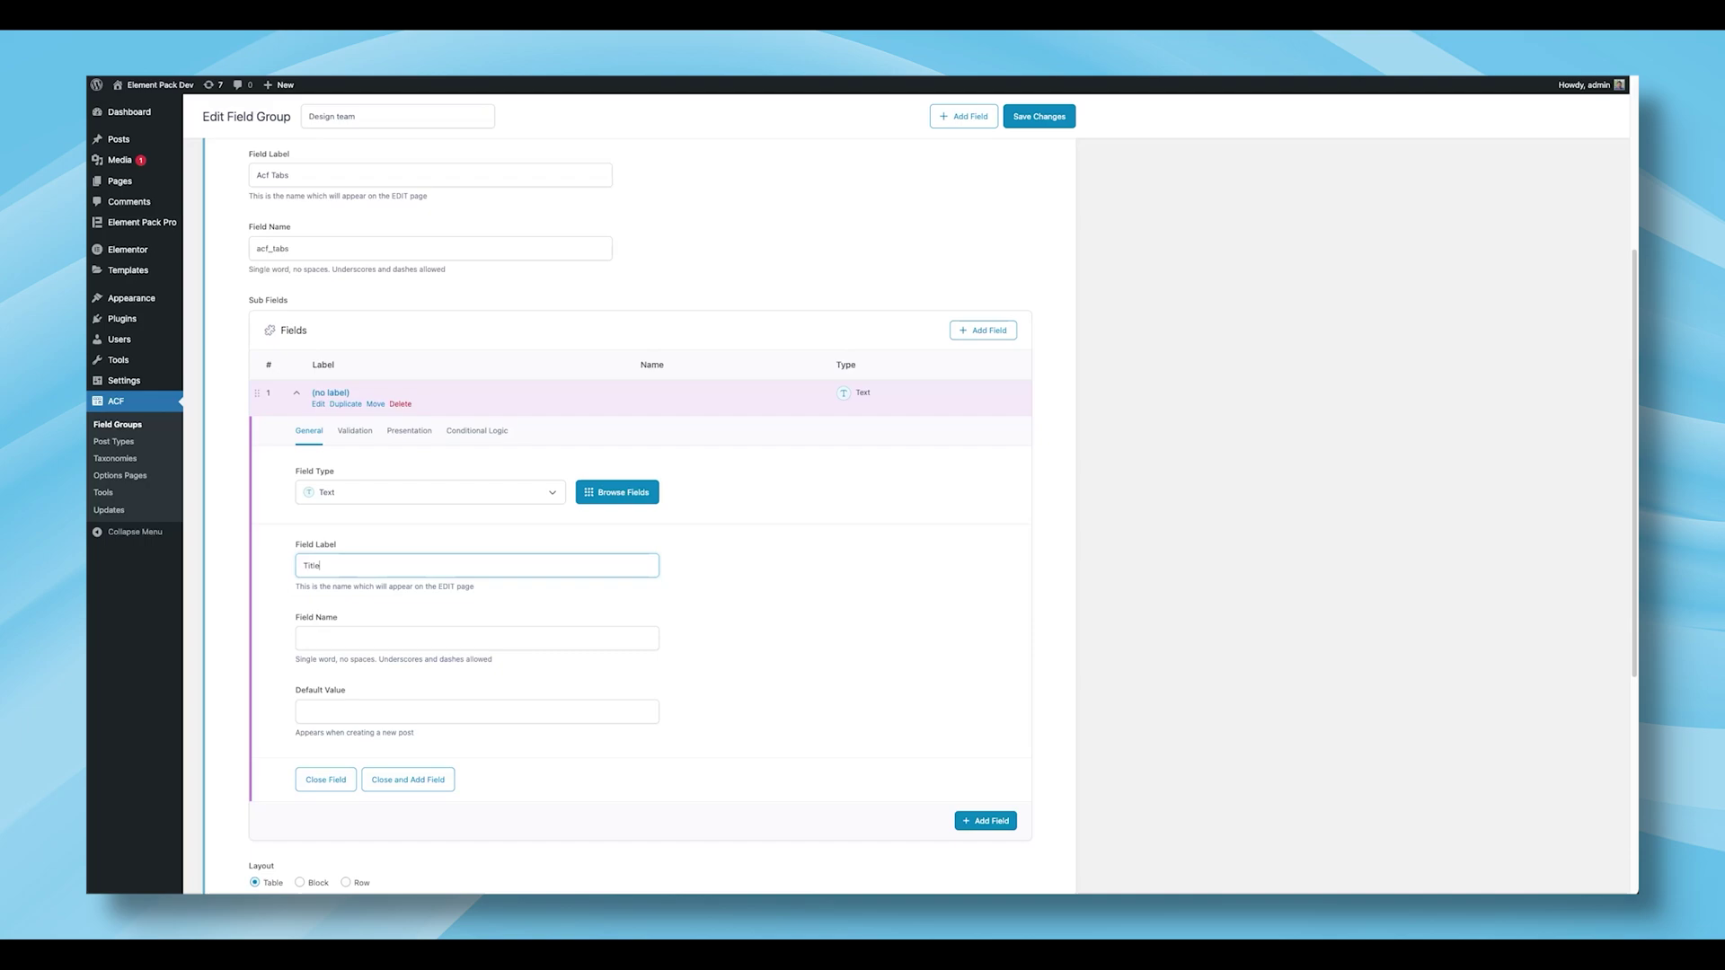
{"action": "left_click", "coordinate": [332, 636]}
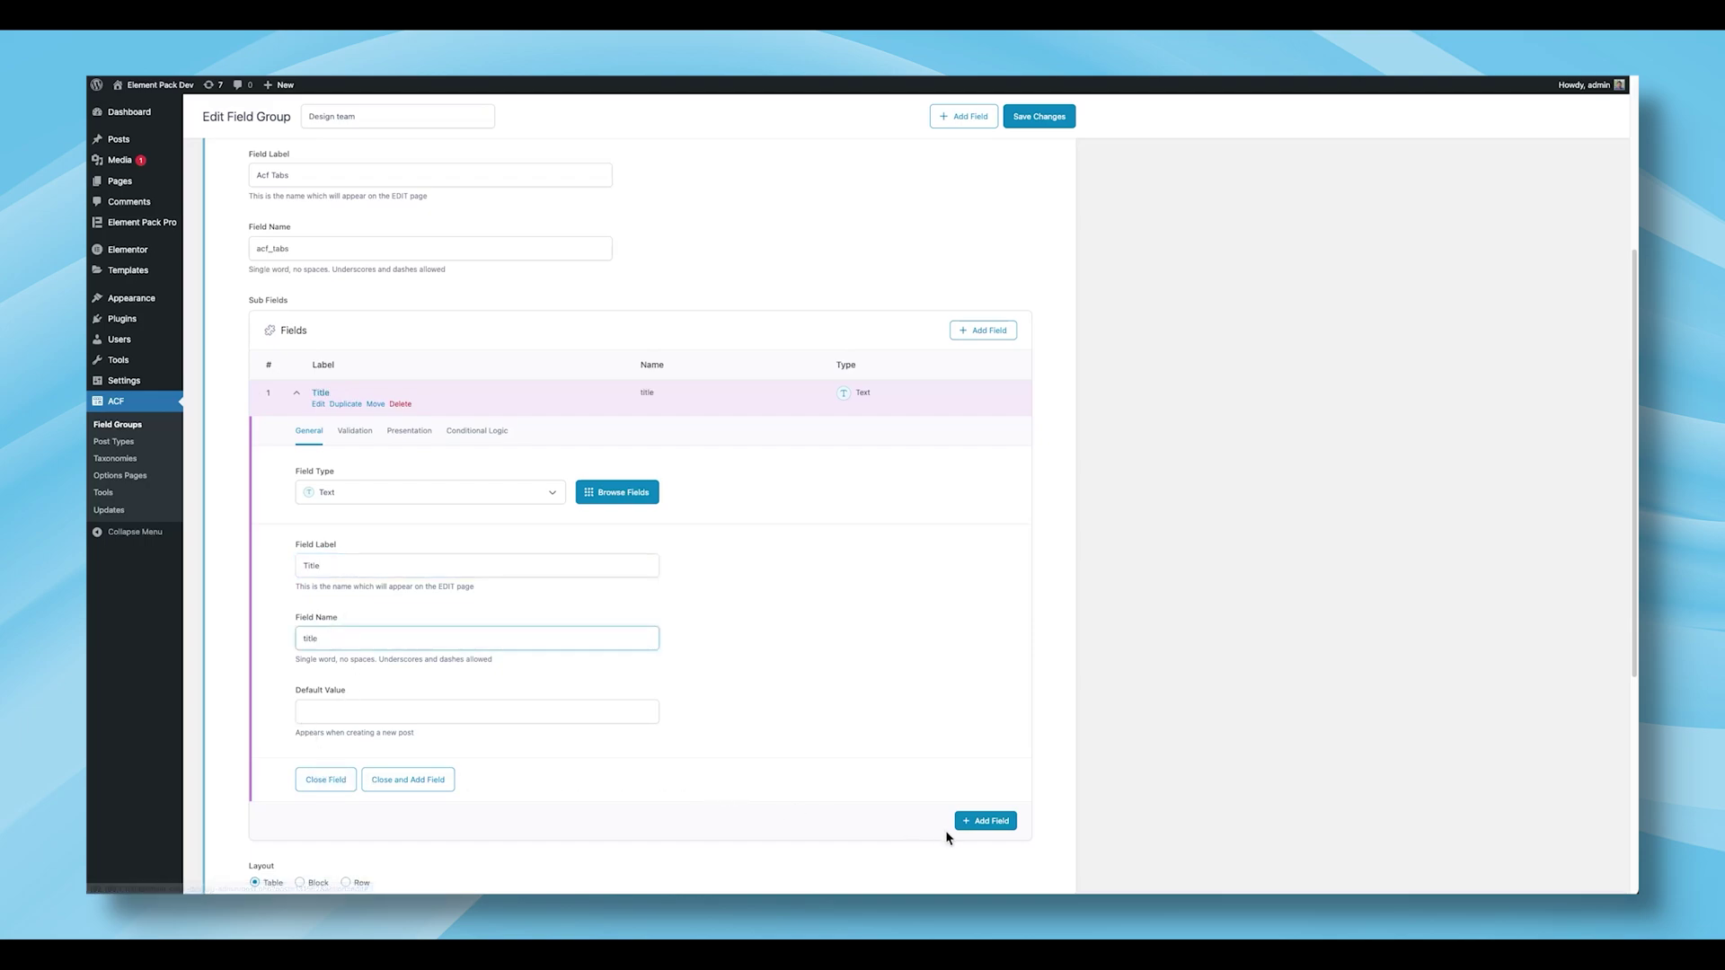
Step: Add a second Text sub-field 'Sub Title' (sub_title) and collapse both sub-field rows
{"action": "left_click", "coordinate": [975, 821]}
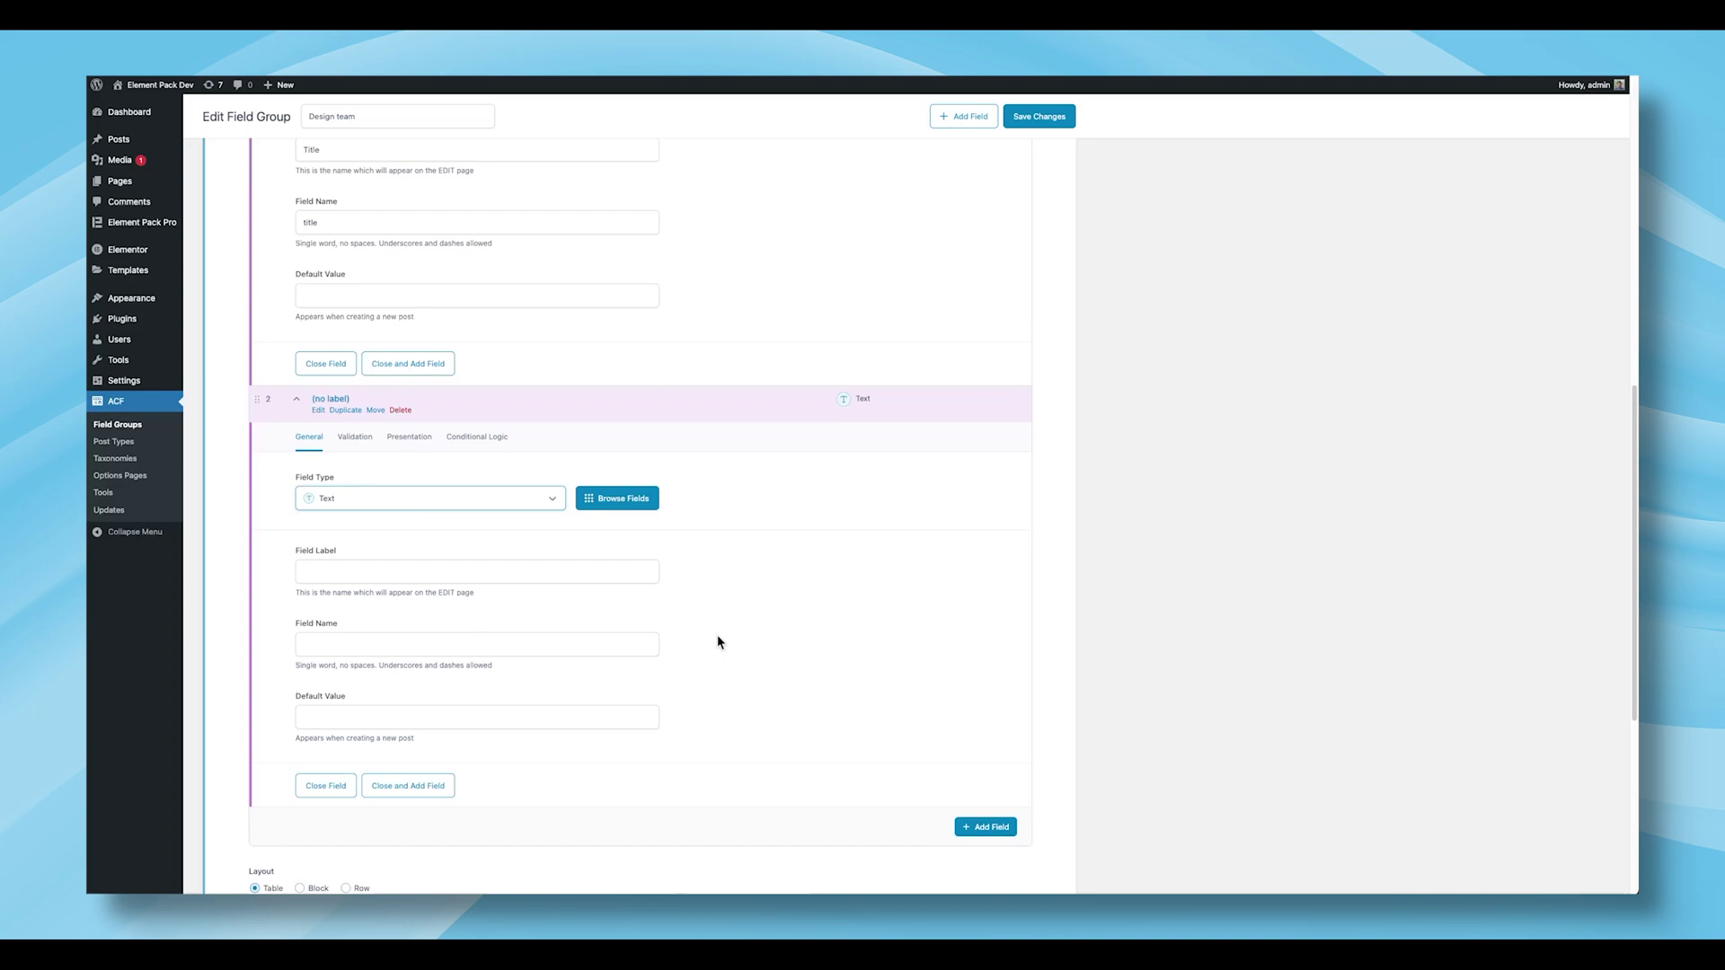
{"action": "scroll", "coordinate": [530, 503], "scroll_direction": "up", "scroll_amount": 1}
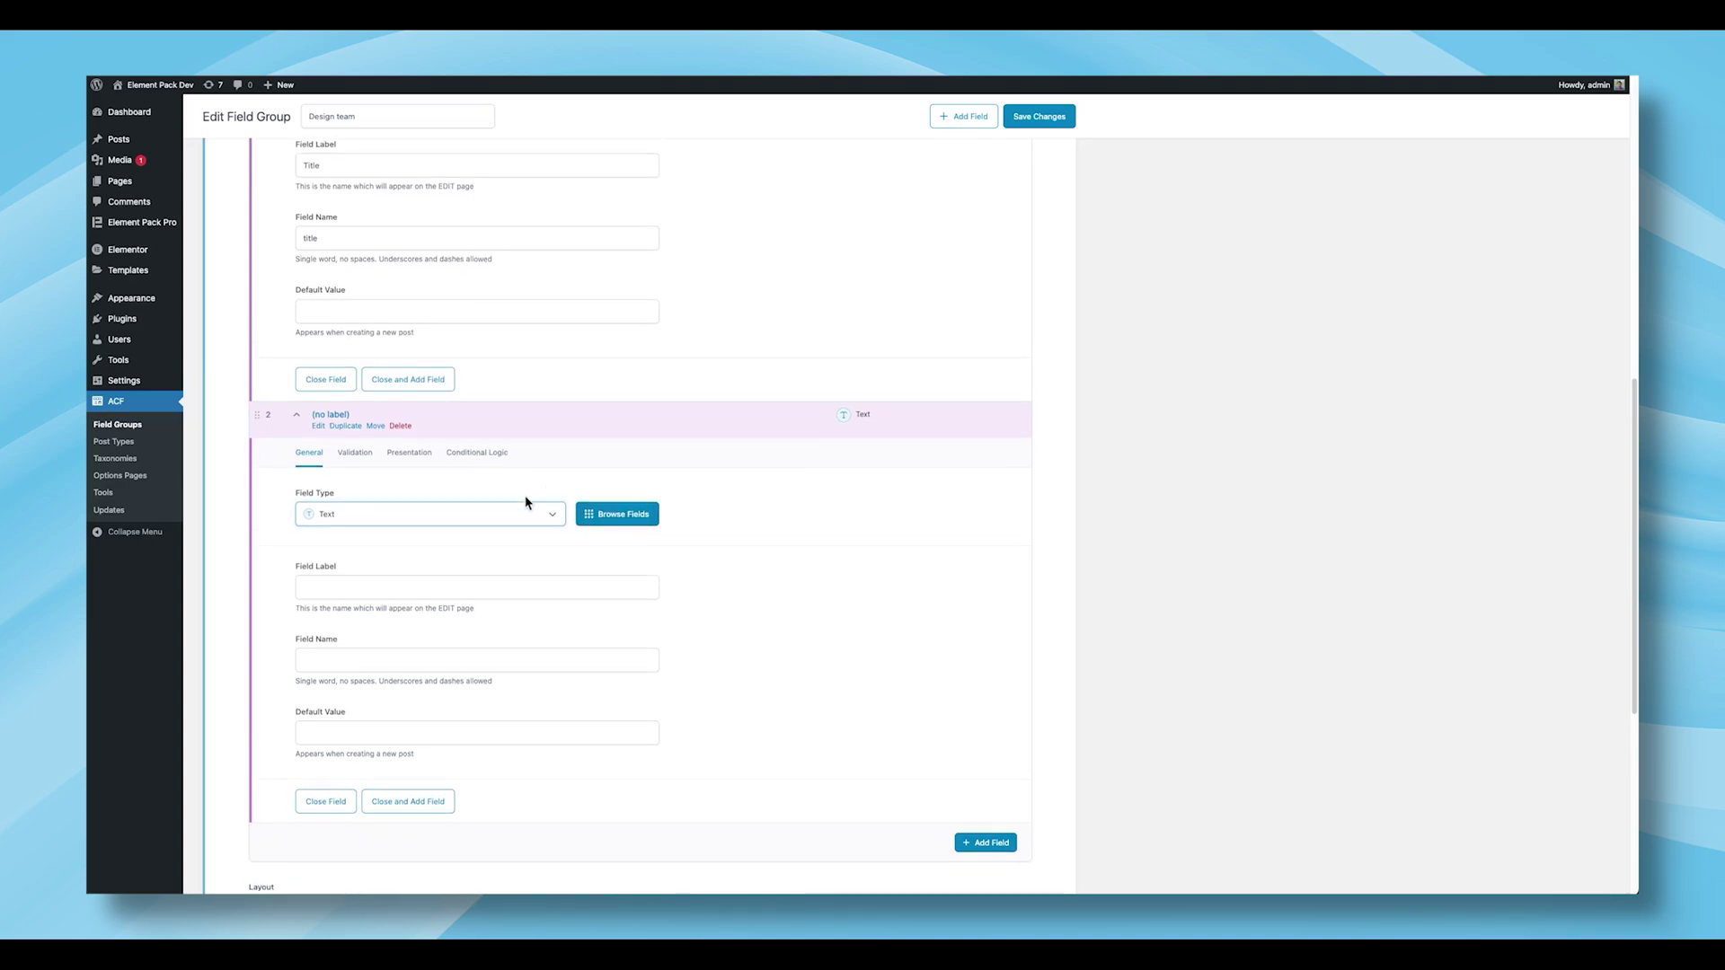
{"action": "left_click", "coordinate": [377, 518]}
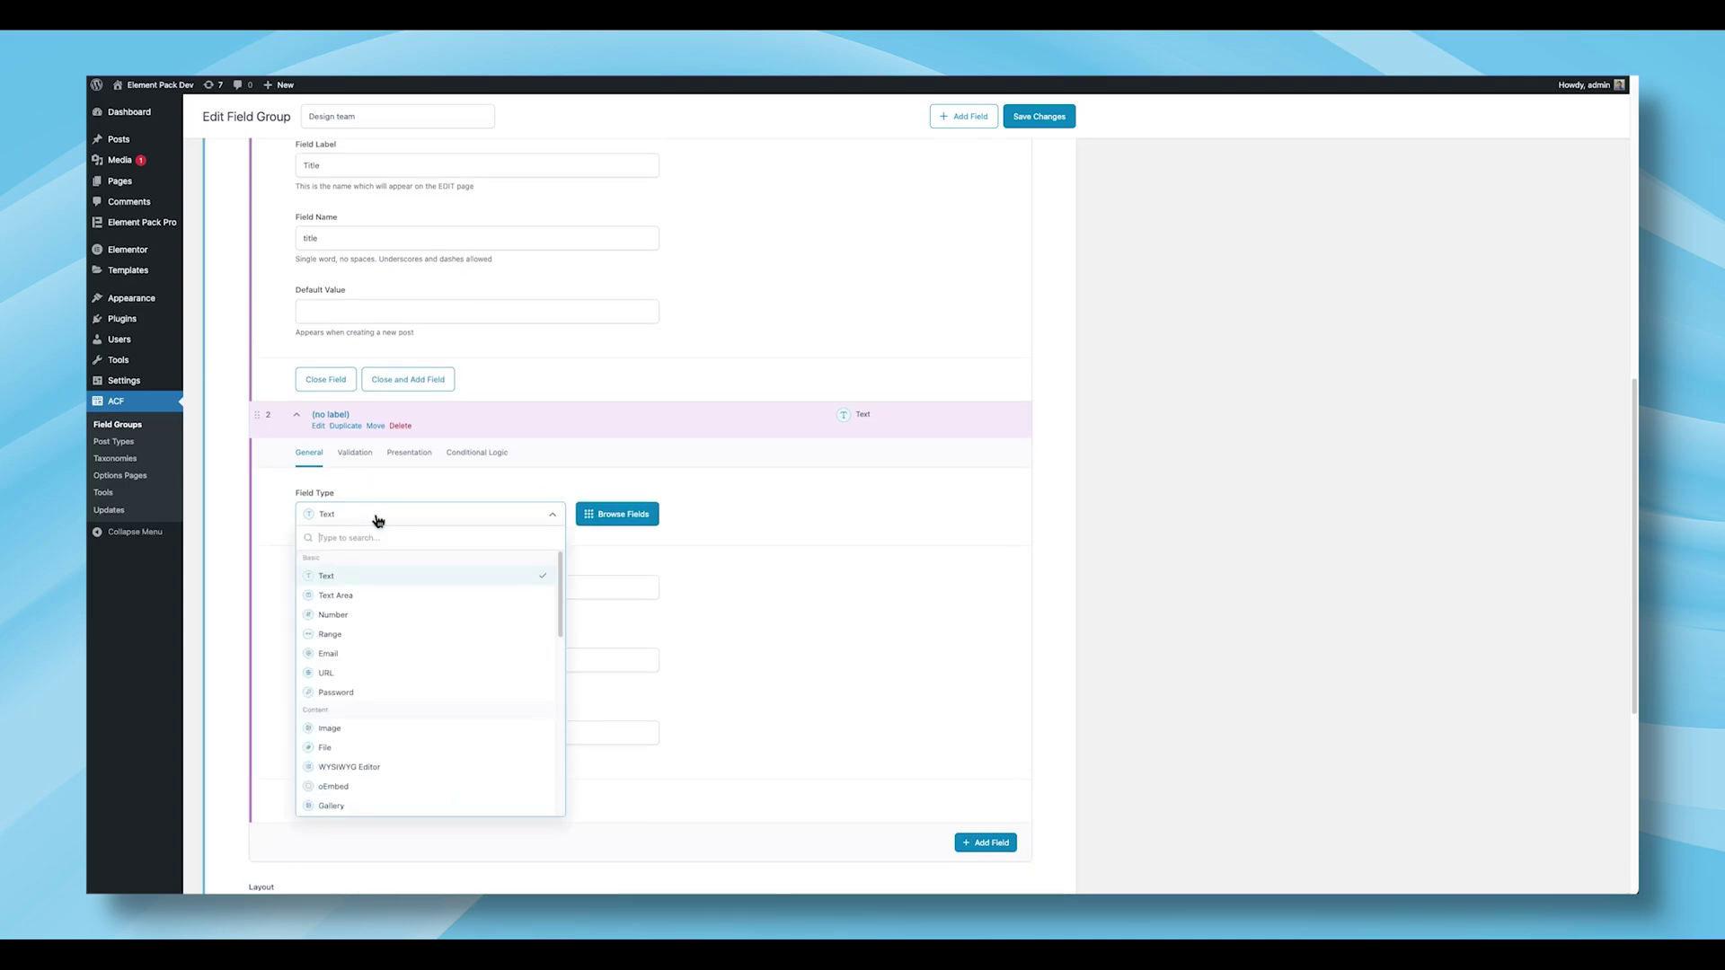
{"action": "left_click", "coordinate": [378, 517]}
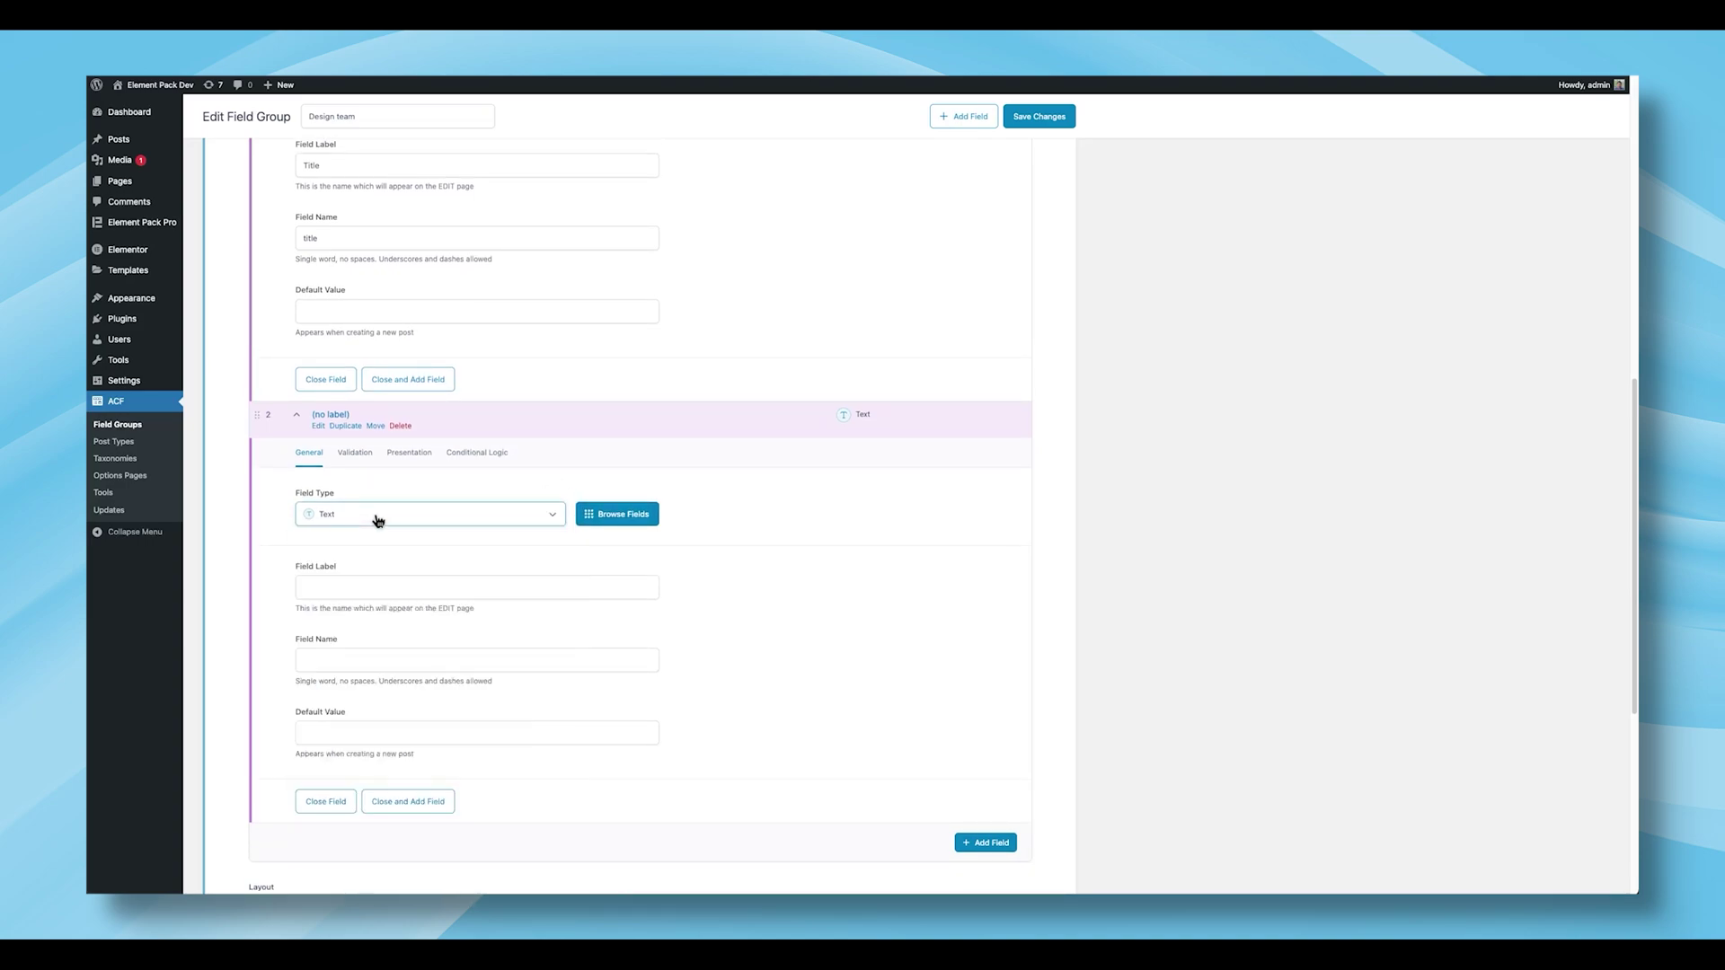
{"action": "left_click", "coordinate": [392, 588]}
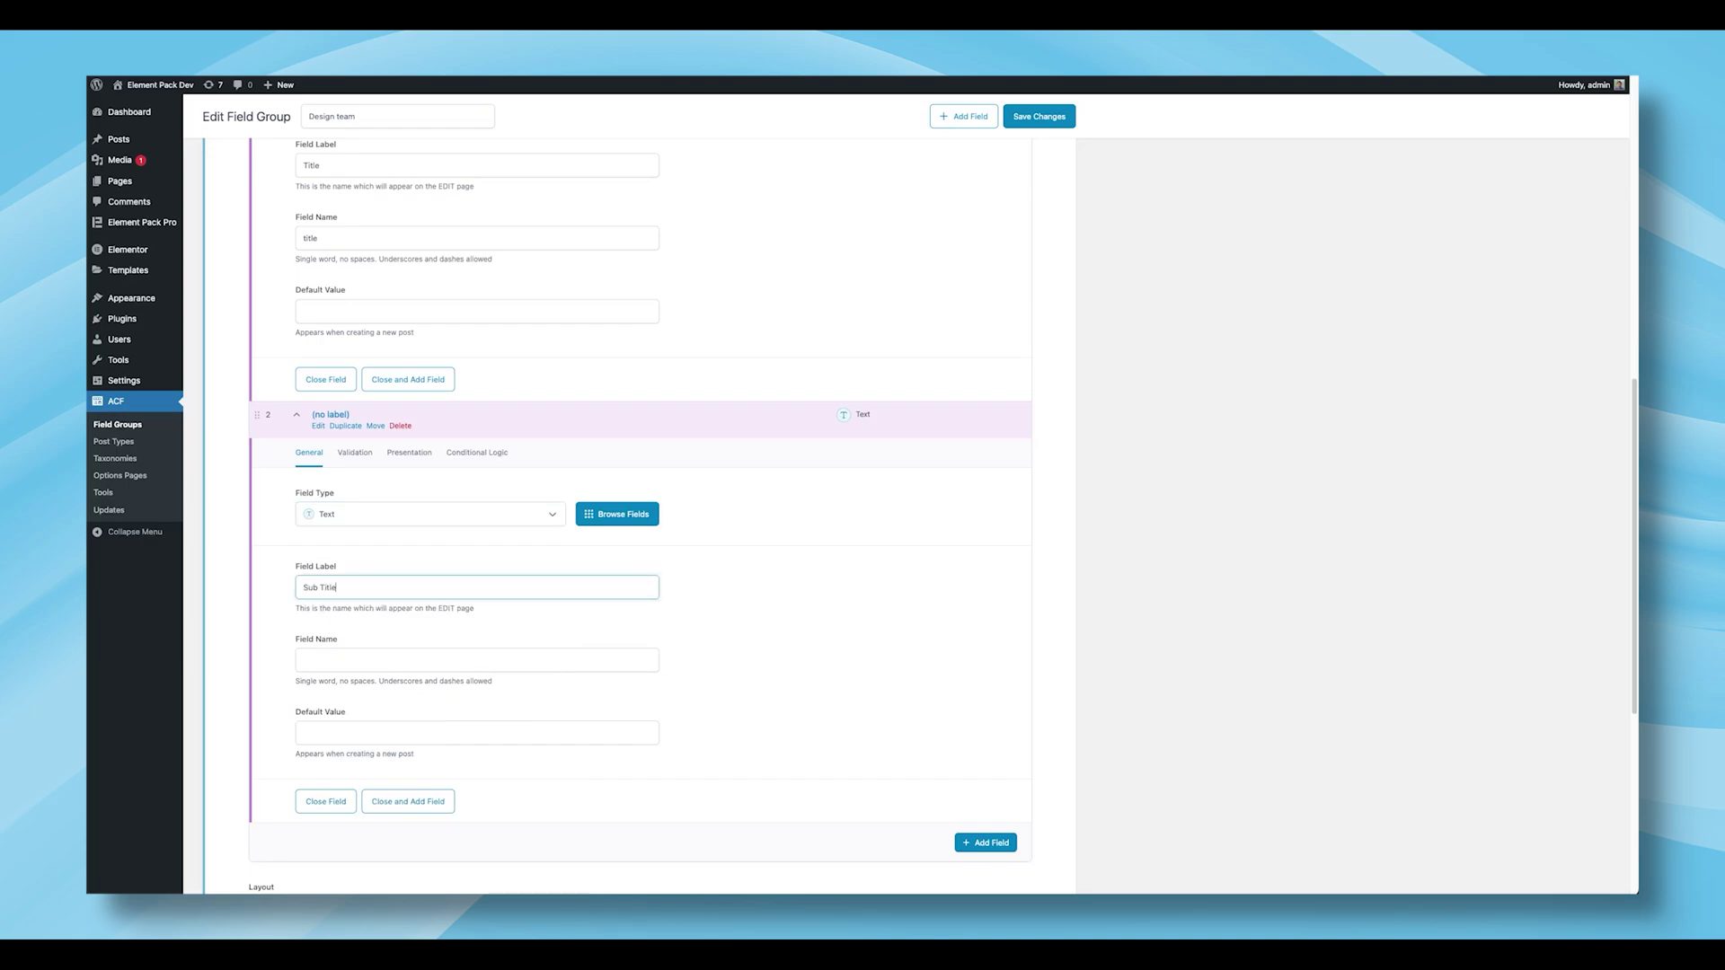
{"action": "left_click", "coordinate": [388, 662]}
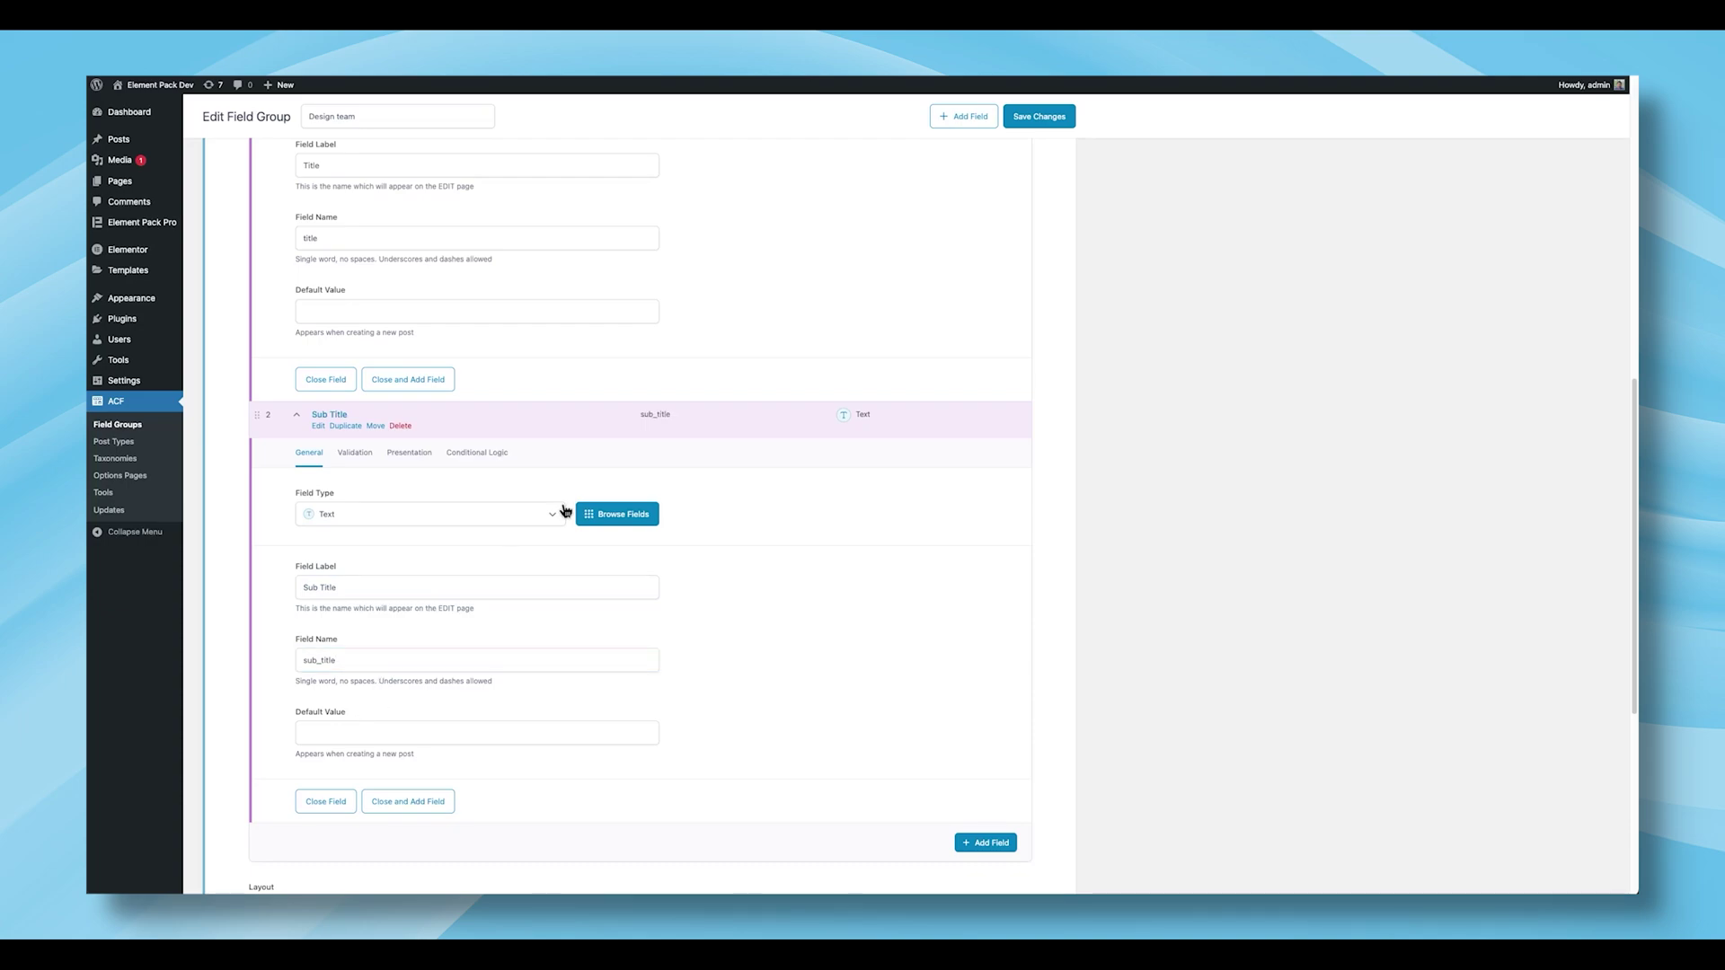
{"action": "left_click", "coordinate": [752, 425]}
{"action": "scroll", "coordinate": [728, 422], "scroll_direction": "up", "scroll_amount": 2}
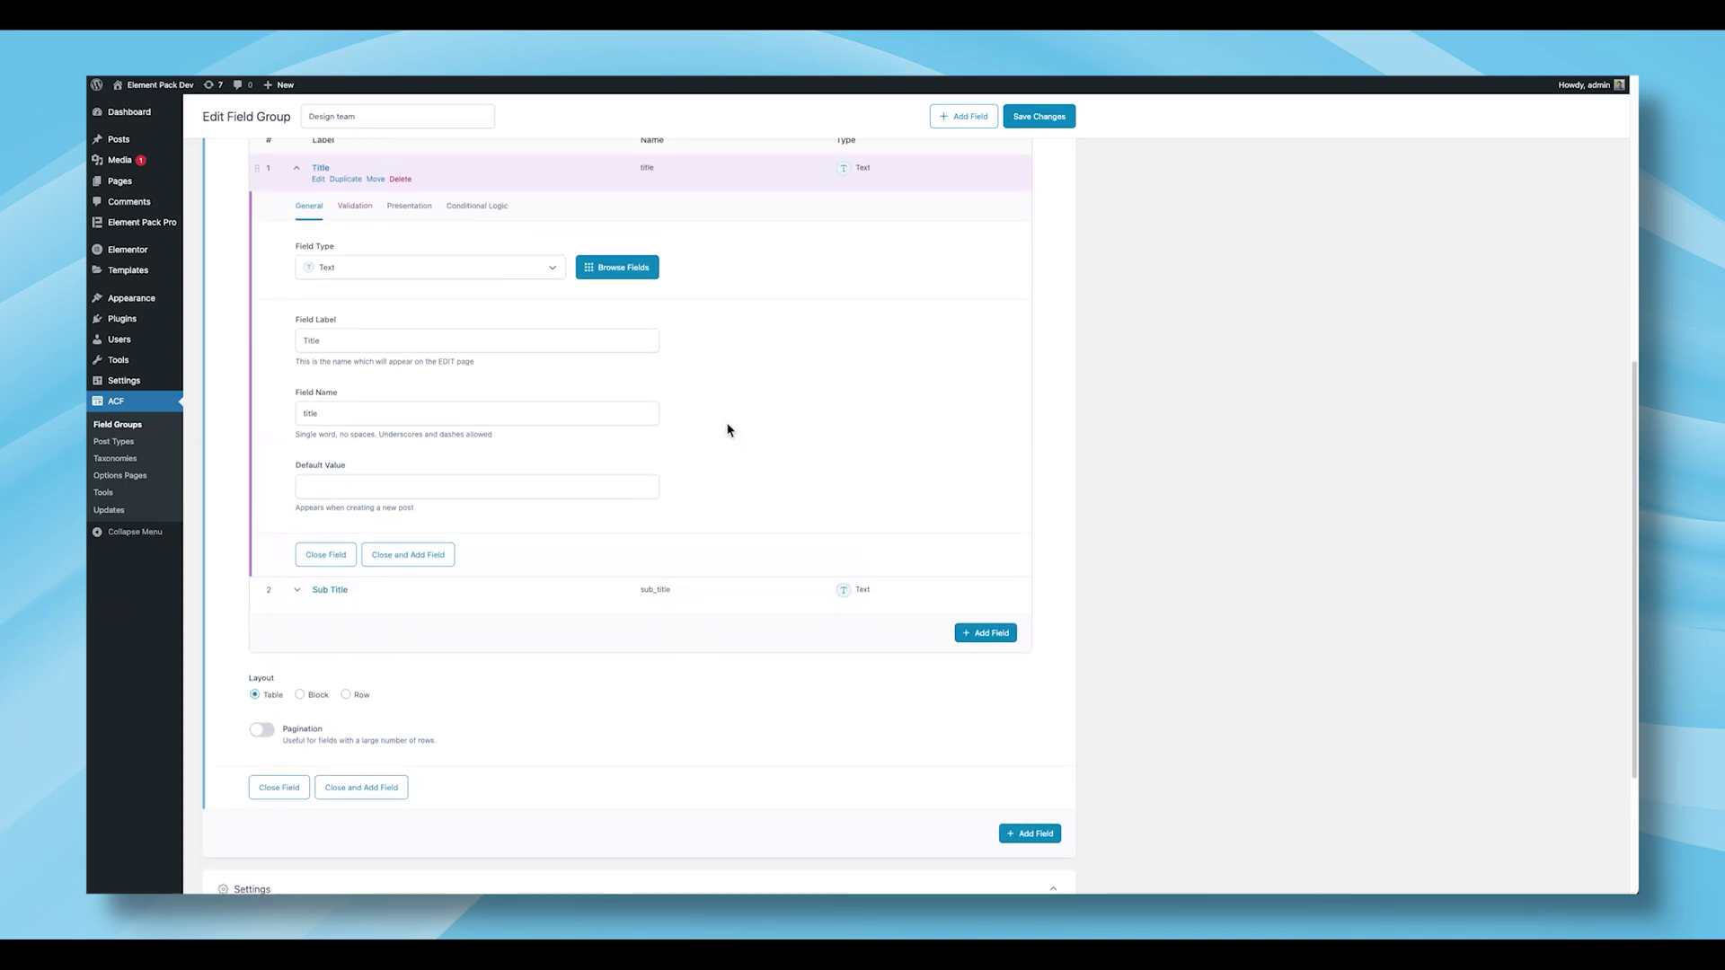
{"action": "left_click", "coordinate": [719, 188]}
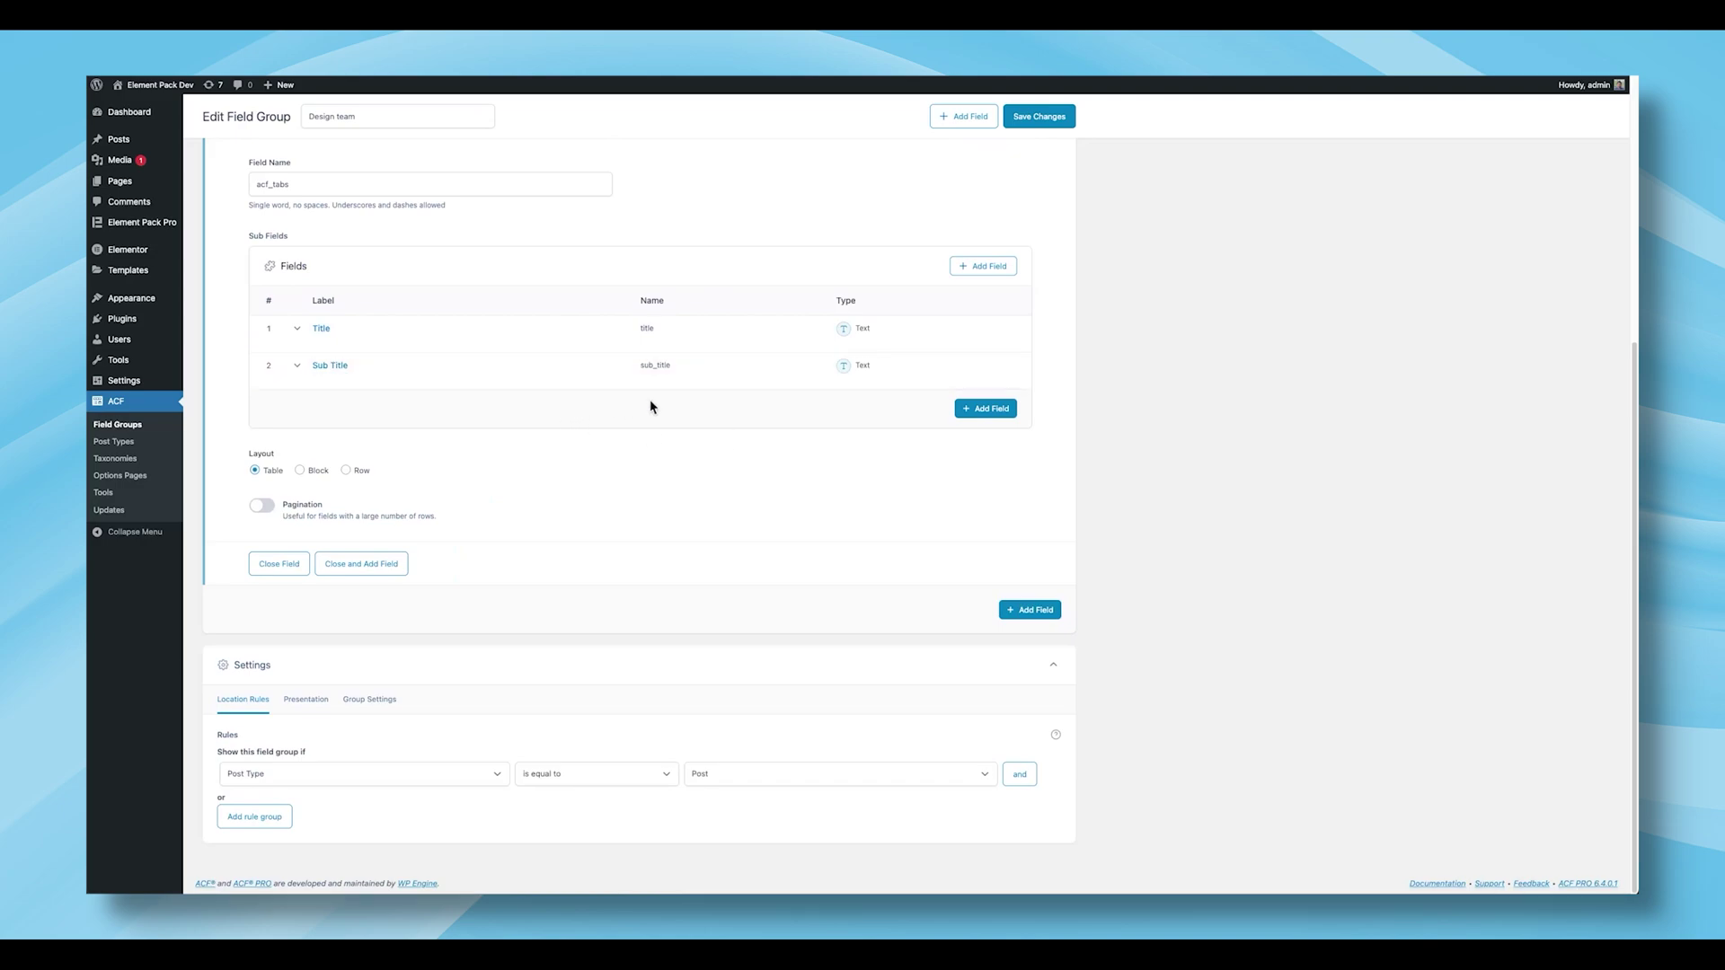
Step: Add a WYSIWYG Editor sub-field labelled 'Content' (name content) and collapse its row
{"action": "left_click", "coordinate": [989, 411]}
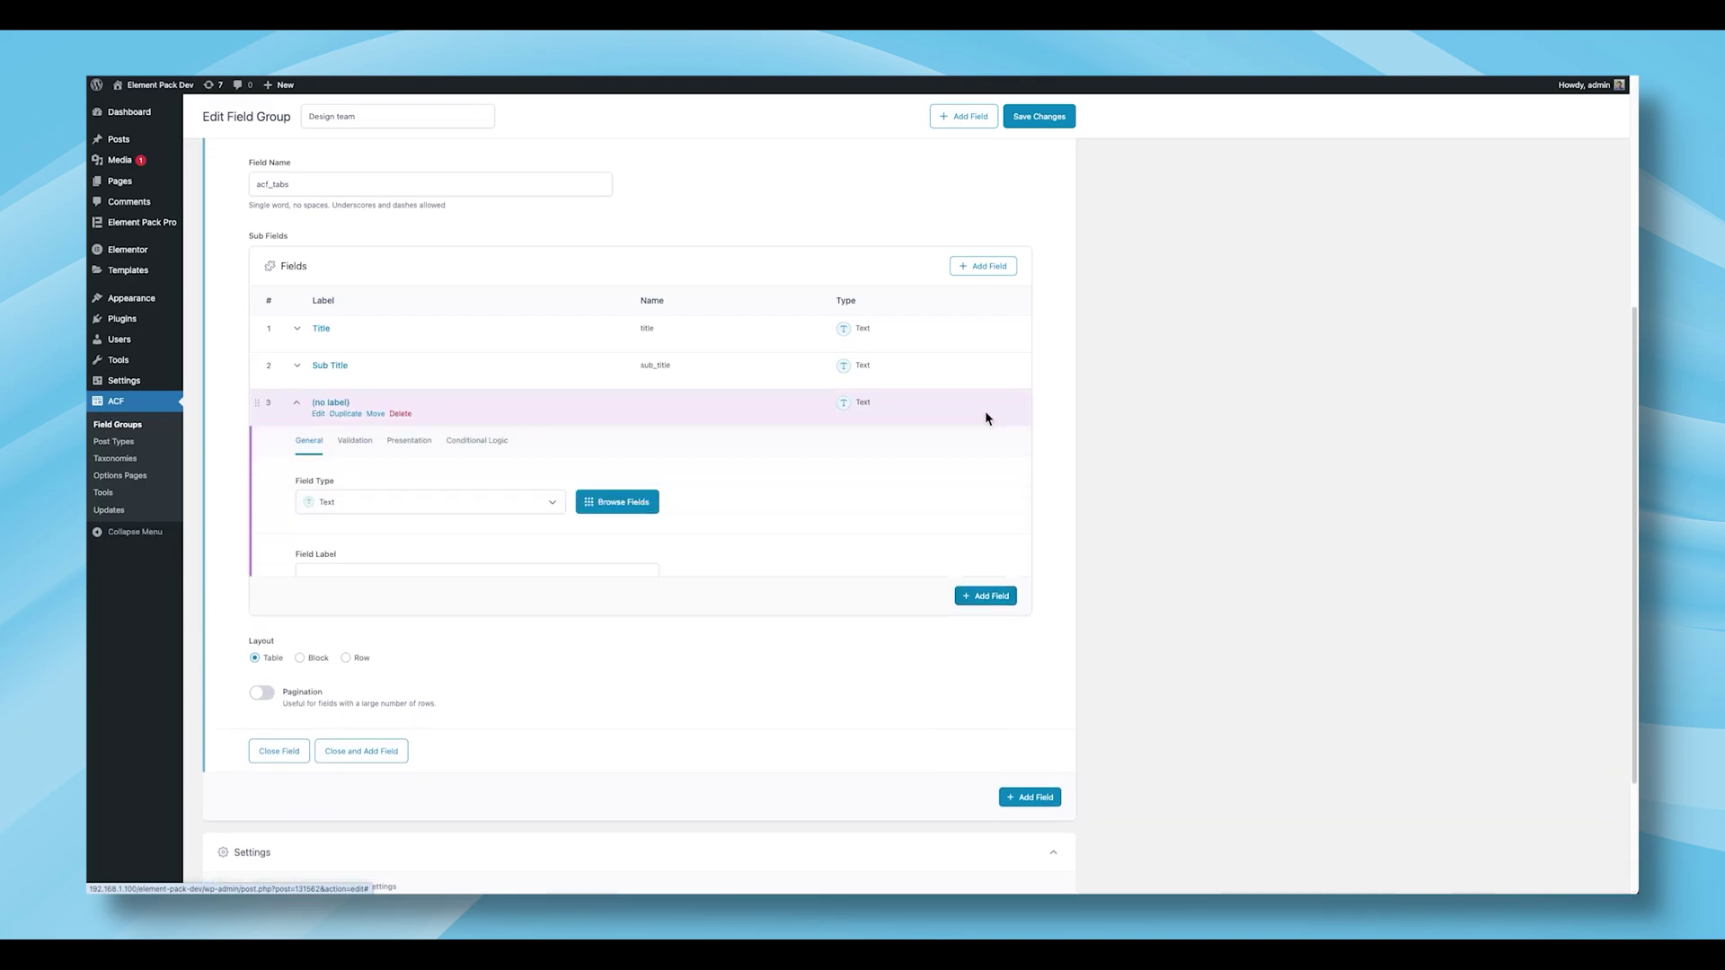
{"action": "left_click", "coordinate": [404, 511]}
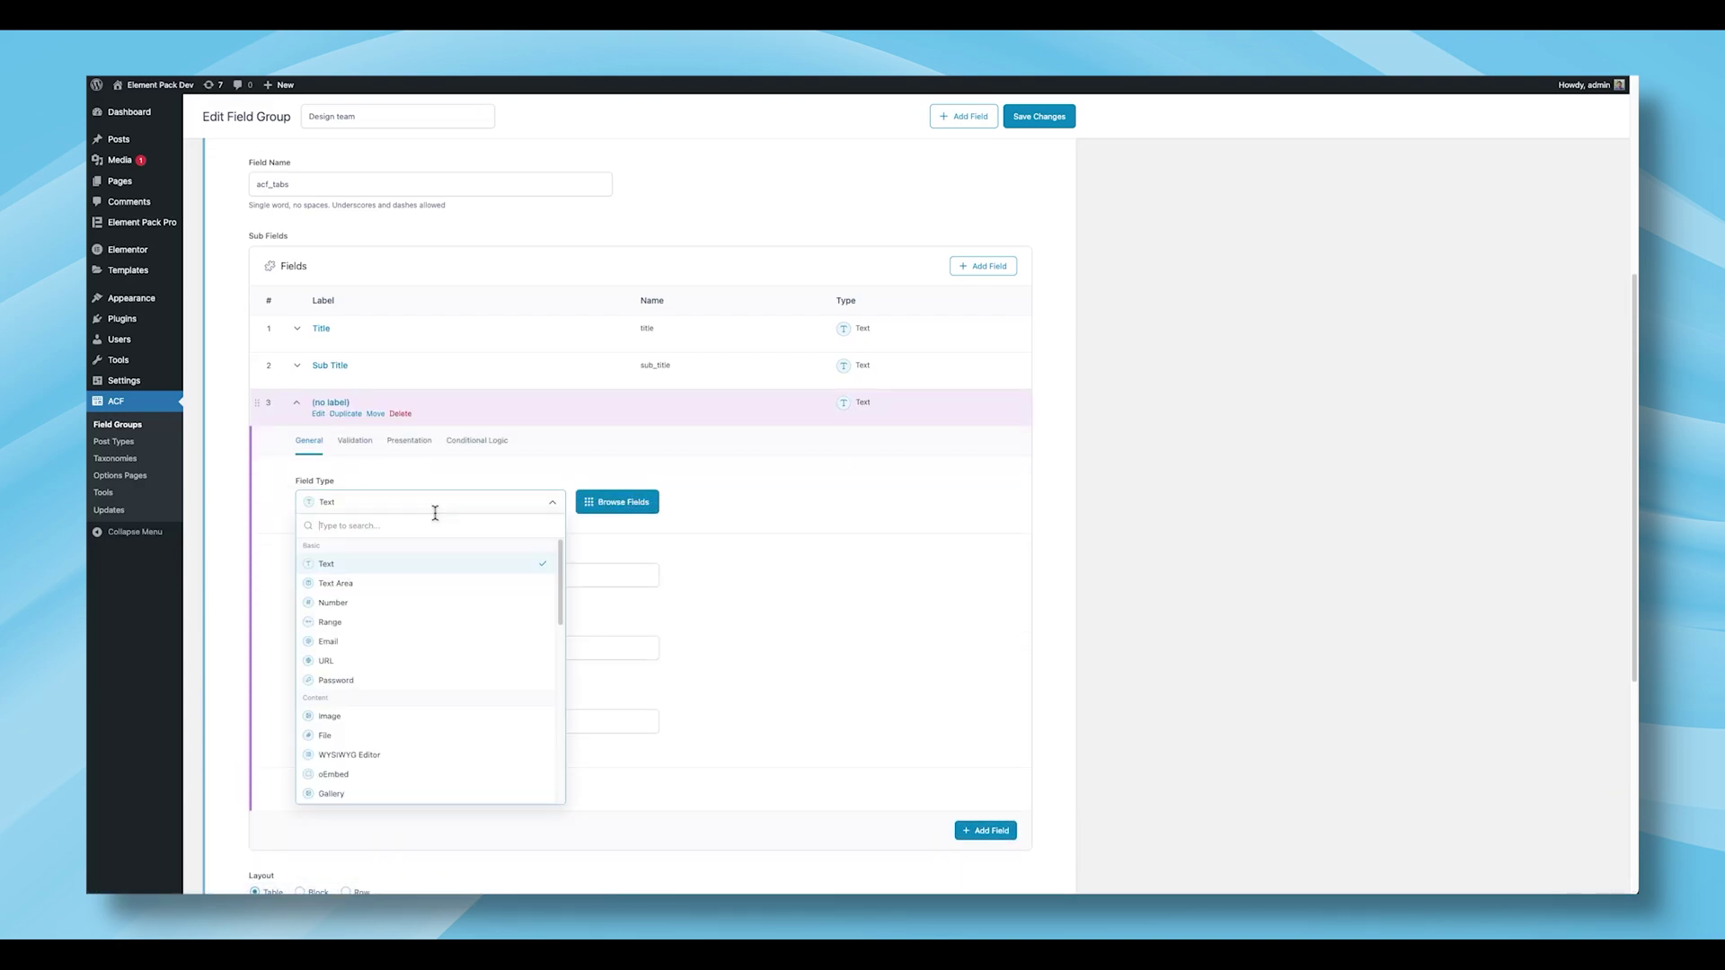
{"action": "left_click", "coordinate": [375, 751]}
{"action": "left_click", "coordinate": [361, 577]}
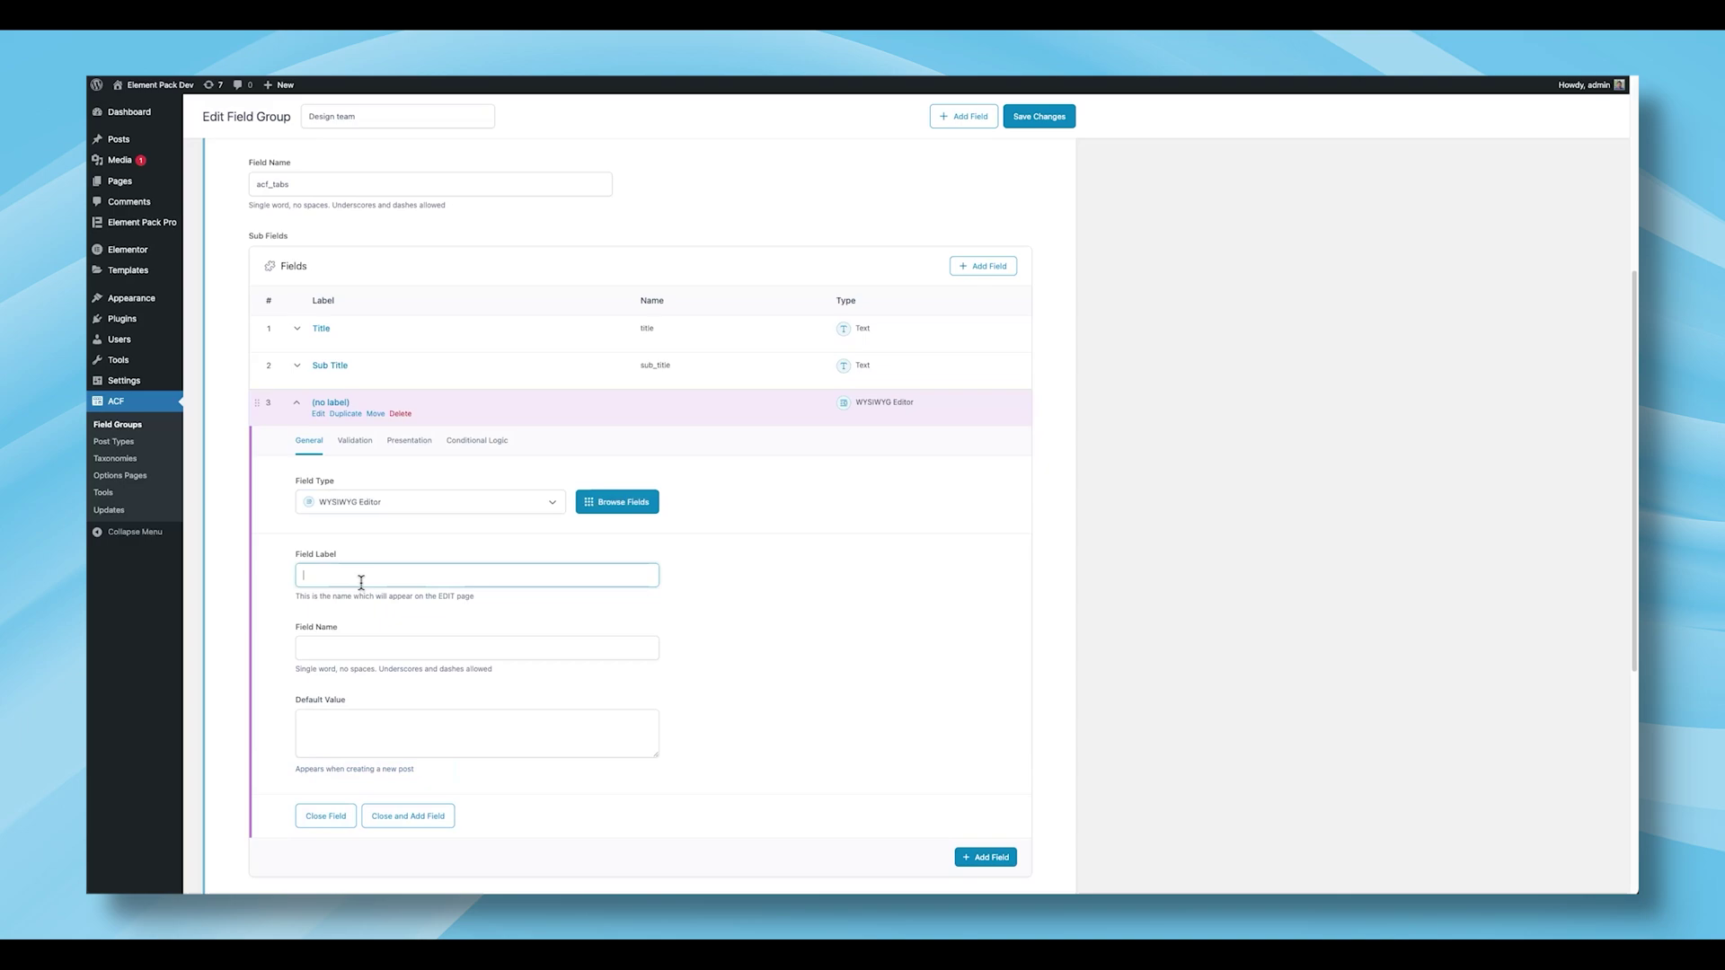
{"action": "type", "text": "Content"}
{"action": "left_click", "coordinate": [340, 651]}
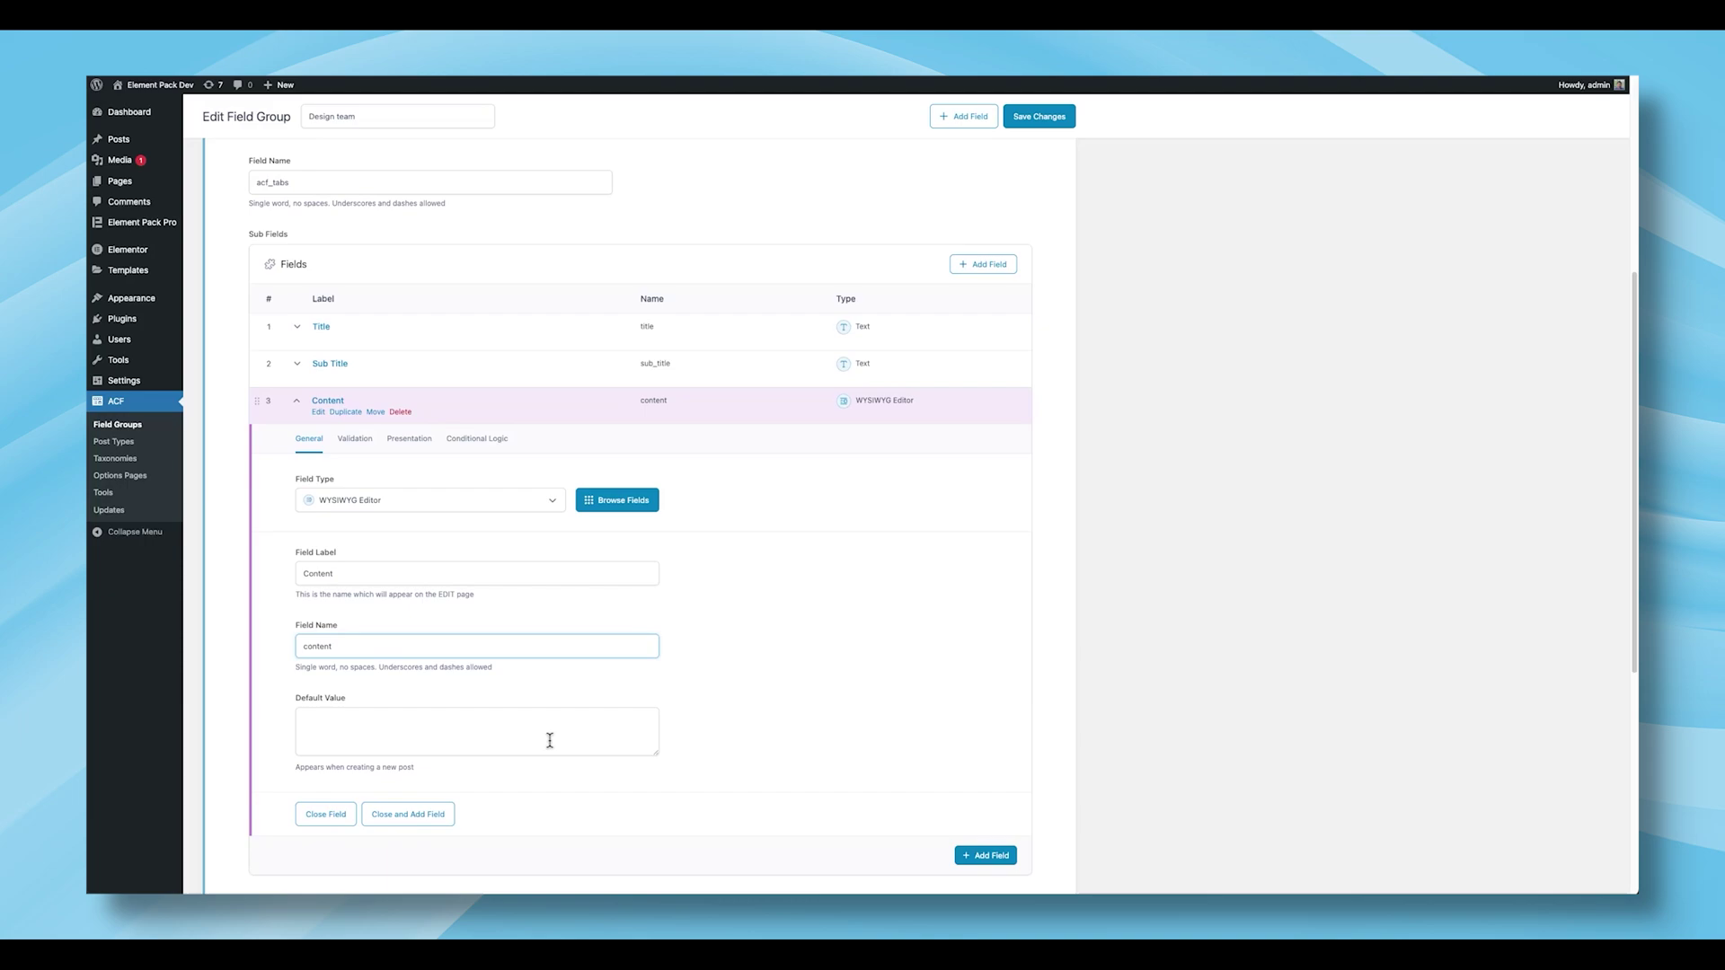
{"action": "scroll", "coordinate": [551, 732], "scroll_direction": "down", "scroll_amount": 1}
{"action": "left_click", "coordinate": [555, 386]}
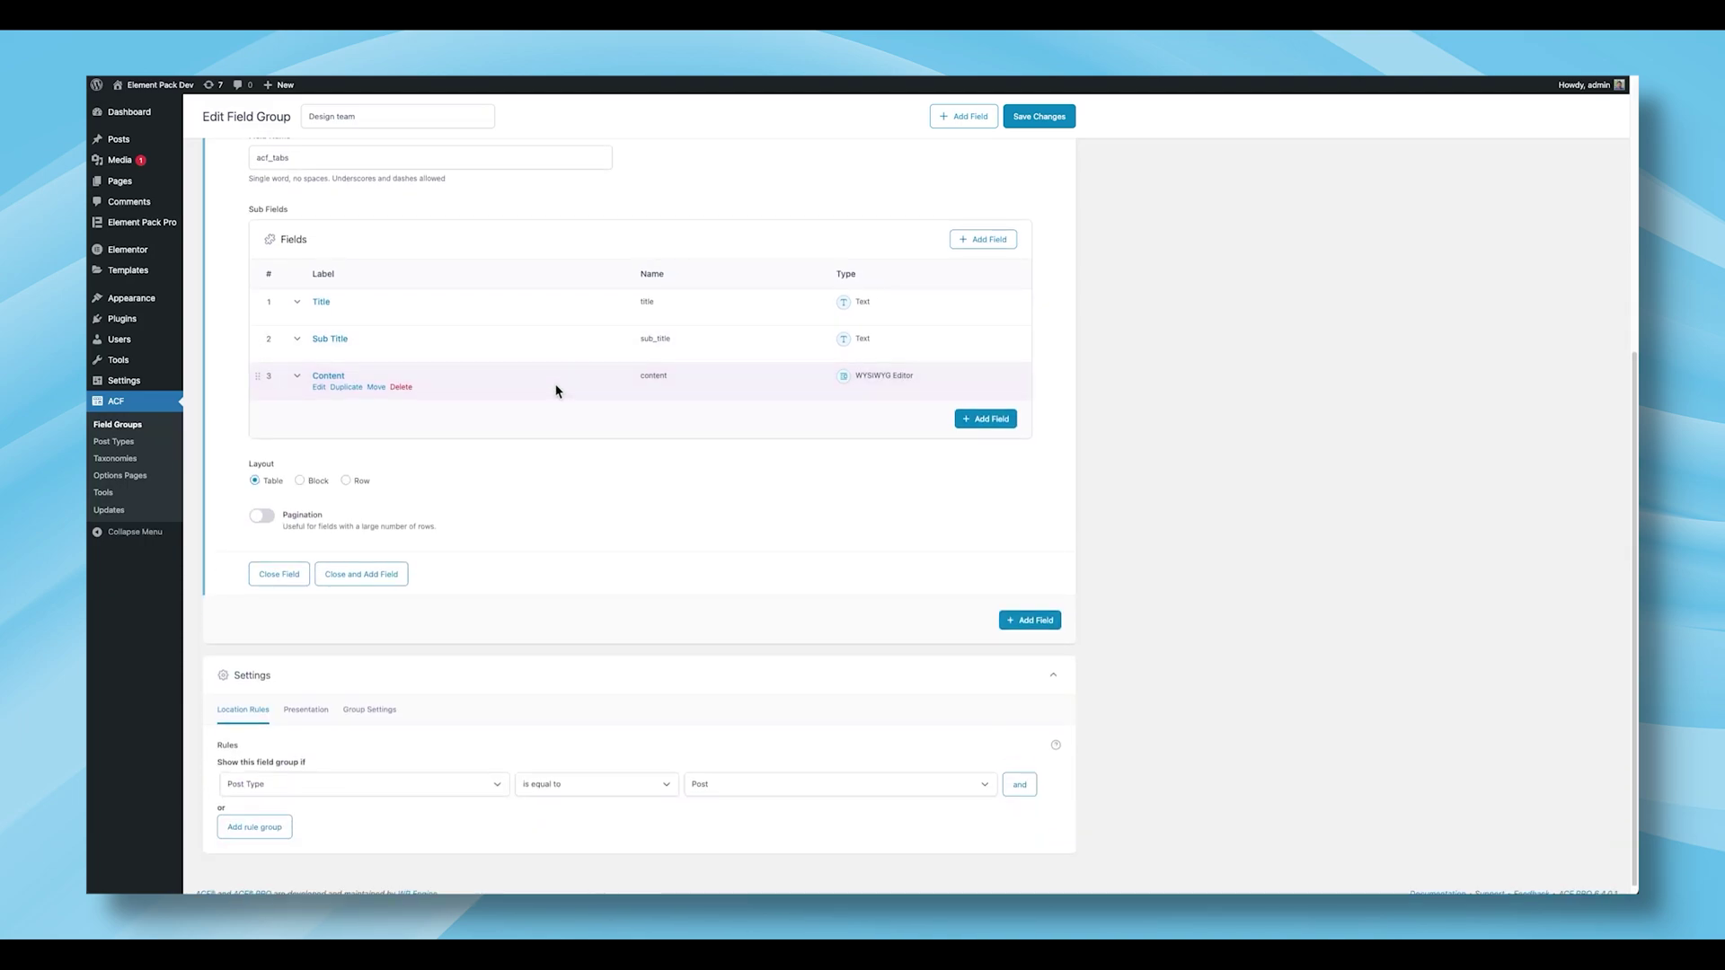
{"action": "scroll", "coordinate": [585, 360], "scroll_direction": "up", "scroll_amount": 2}
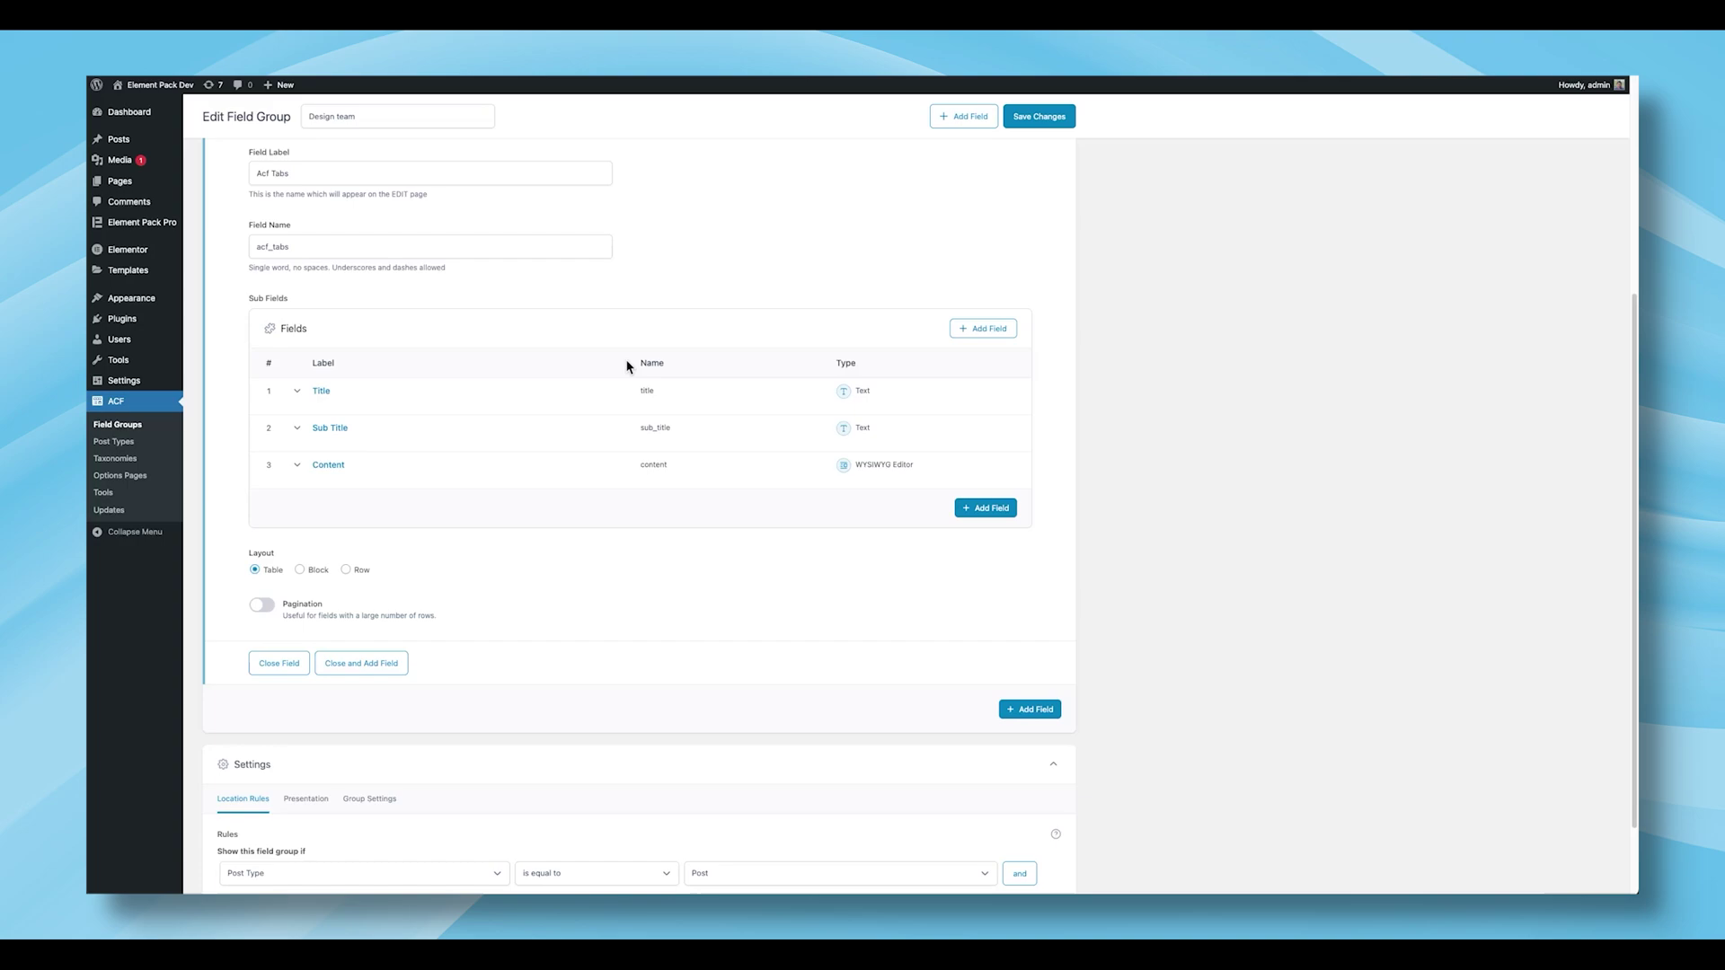
{"action": "scroll", "coordinate": [882, 485], "scroll_direction": "down", "scroll_amount": 2}
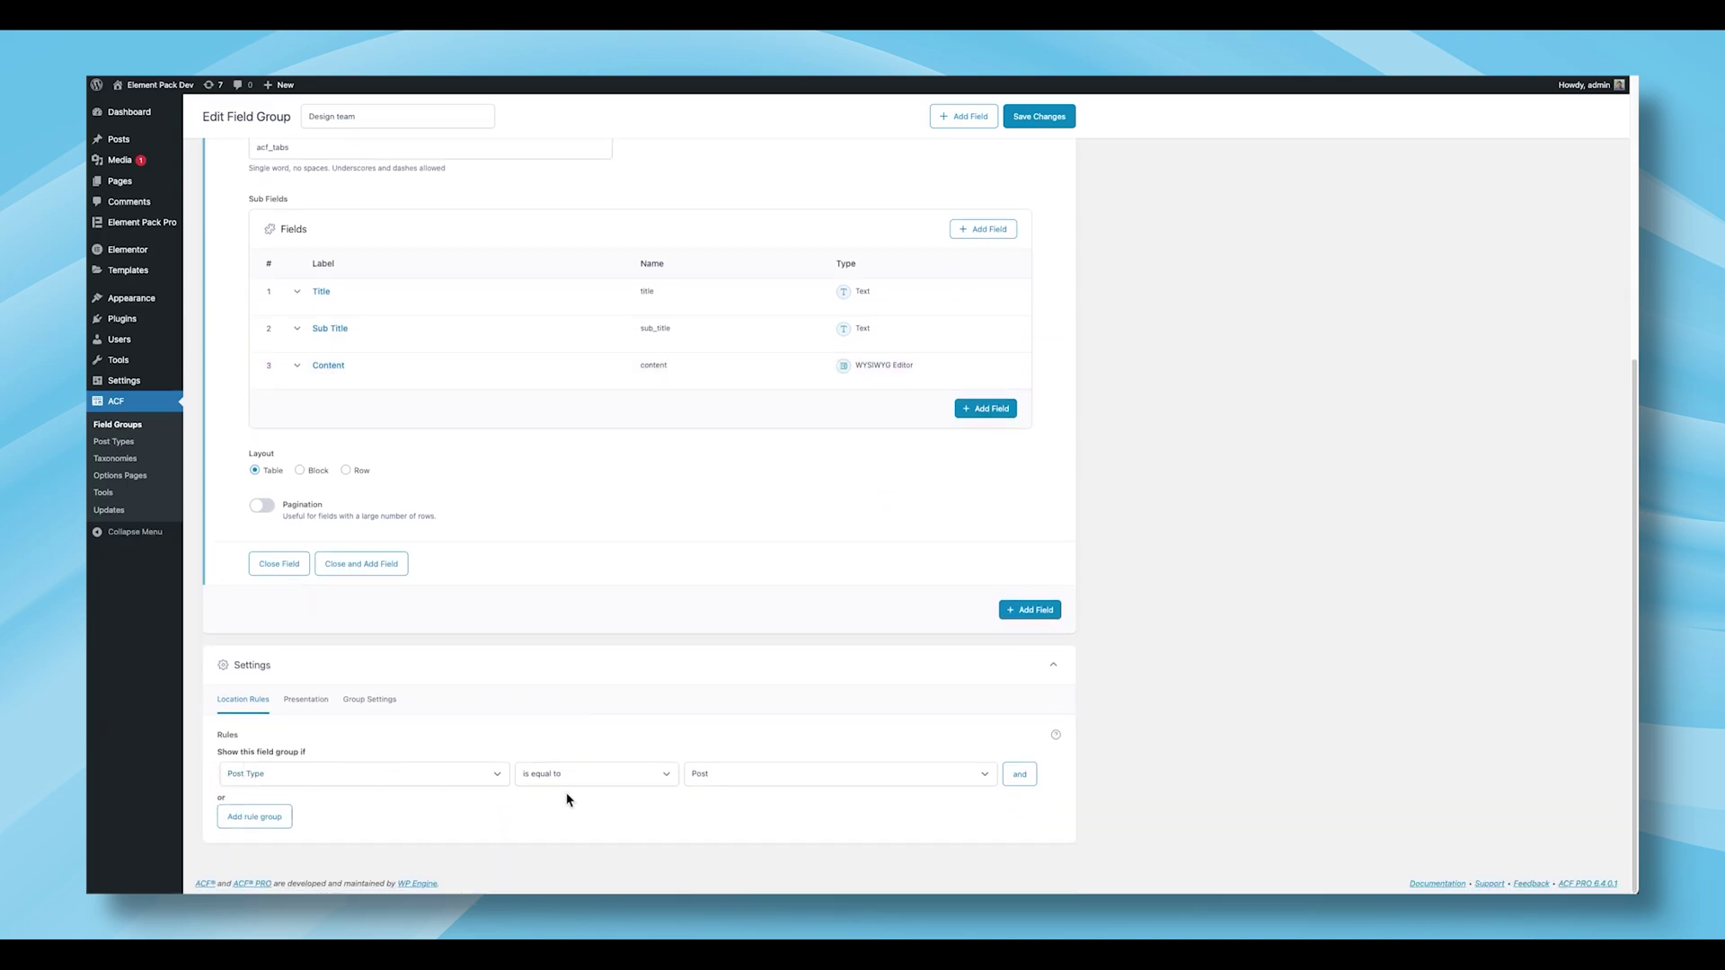
Step: Set the location rule to Post Type equals Page and save the Design team group
{"action": "left_click", "coordinate": [738, 788]}
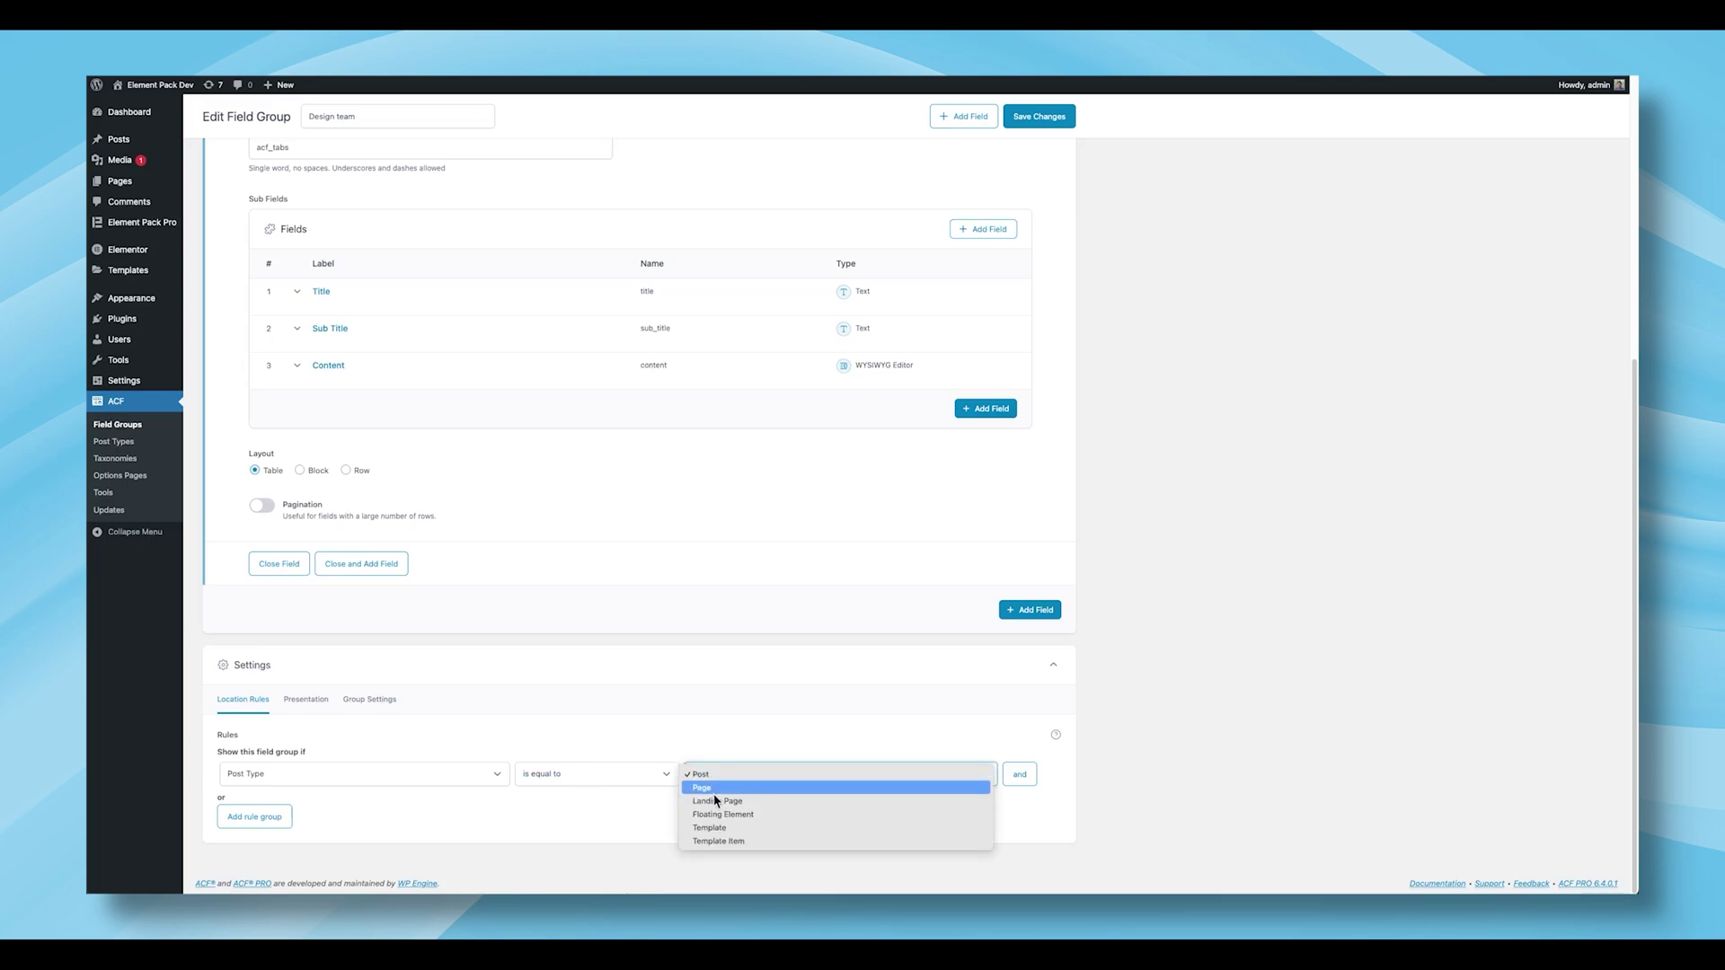
{"action": "left_click", "coordinate": [714, 794]}
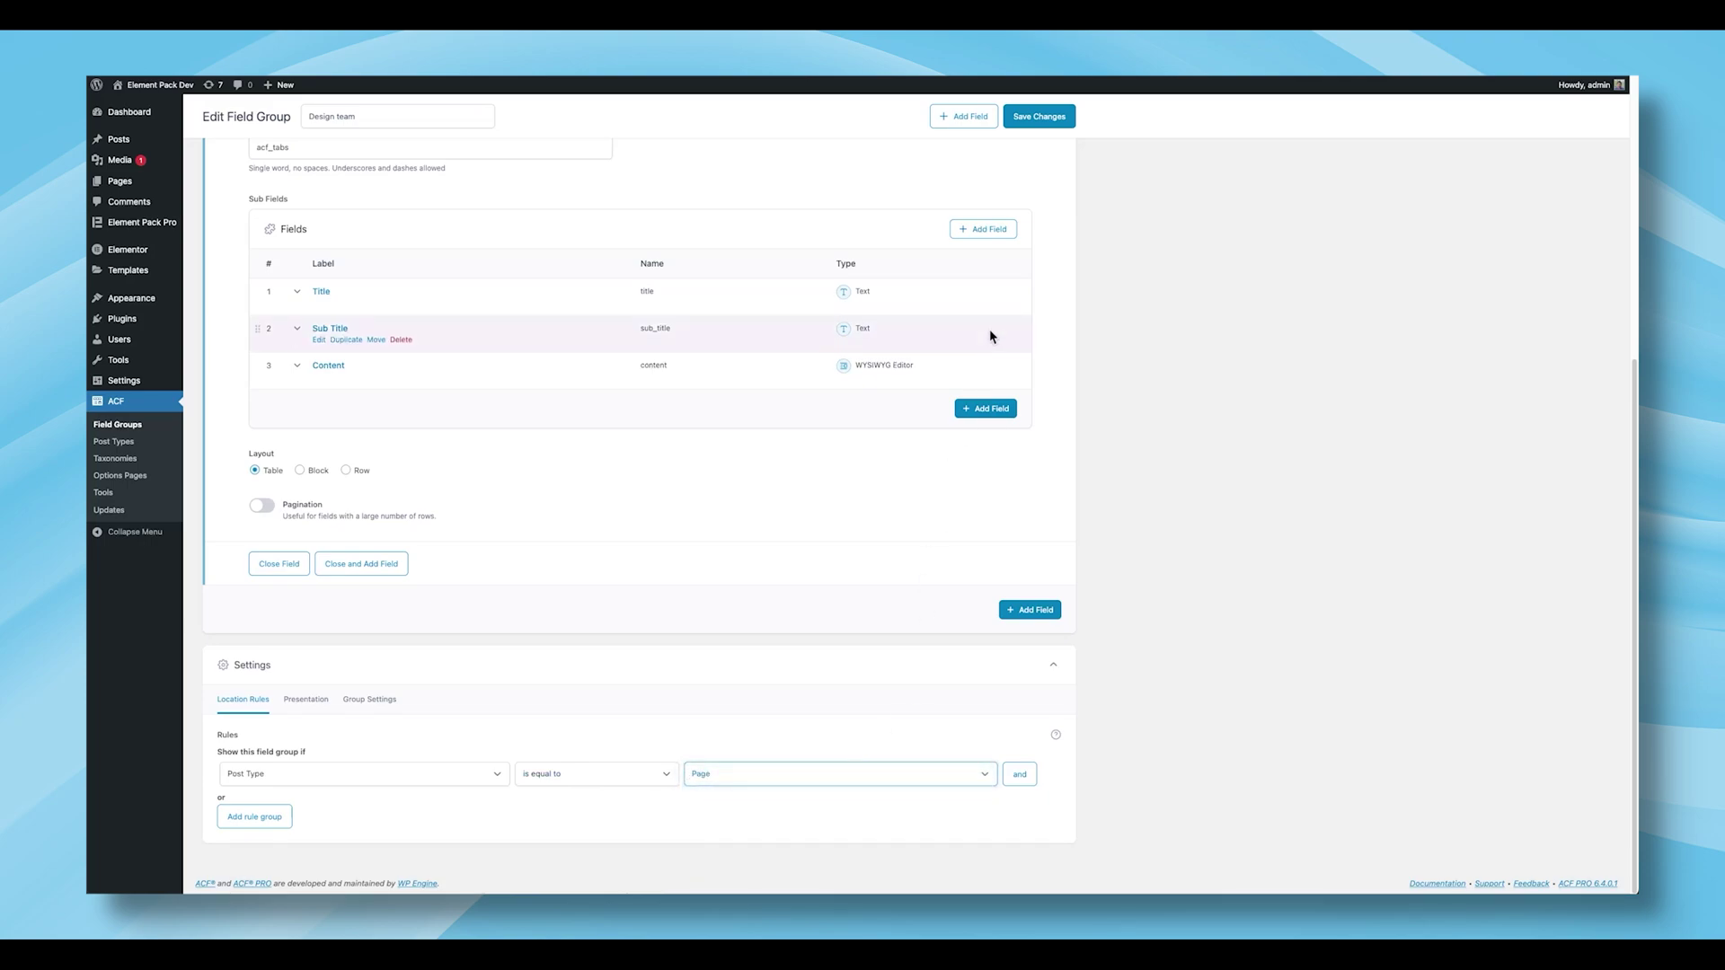
{"action": "left_click", "coordinate": [1032, 128]}
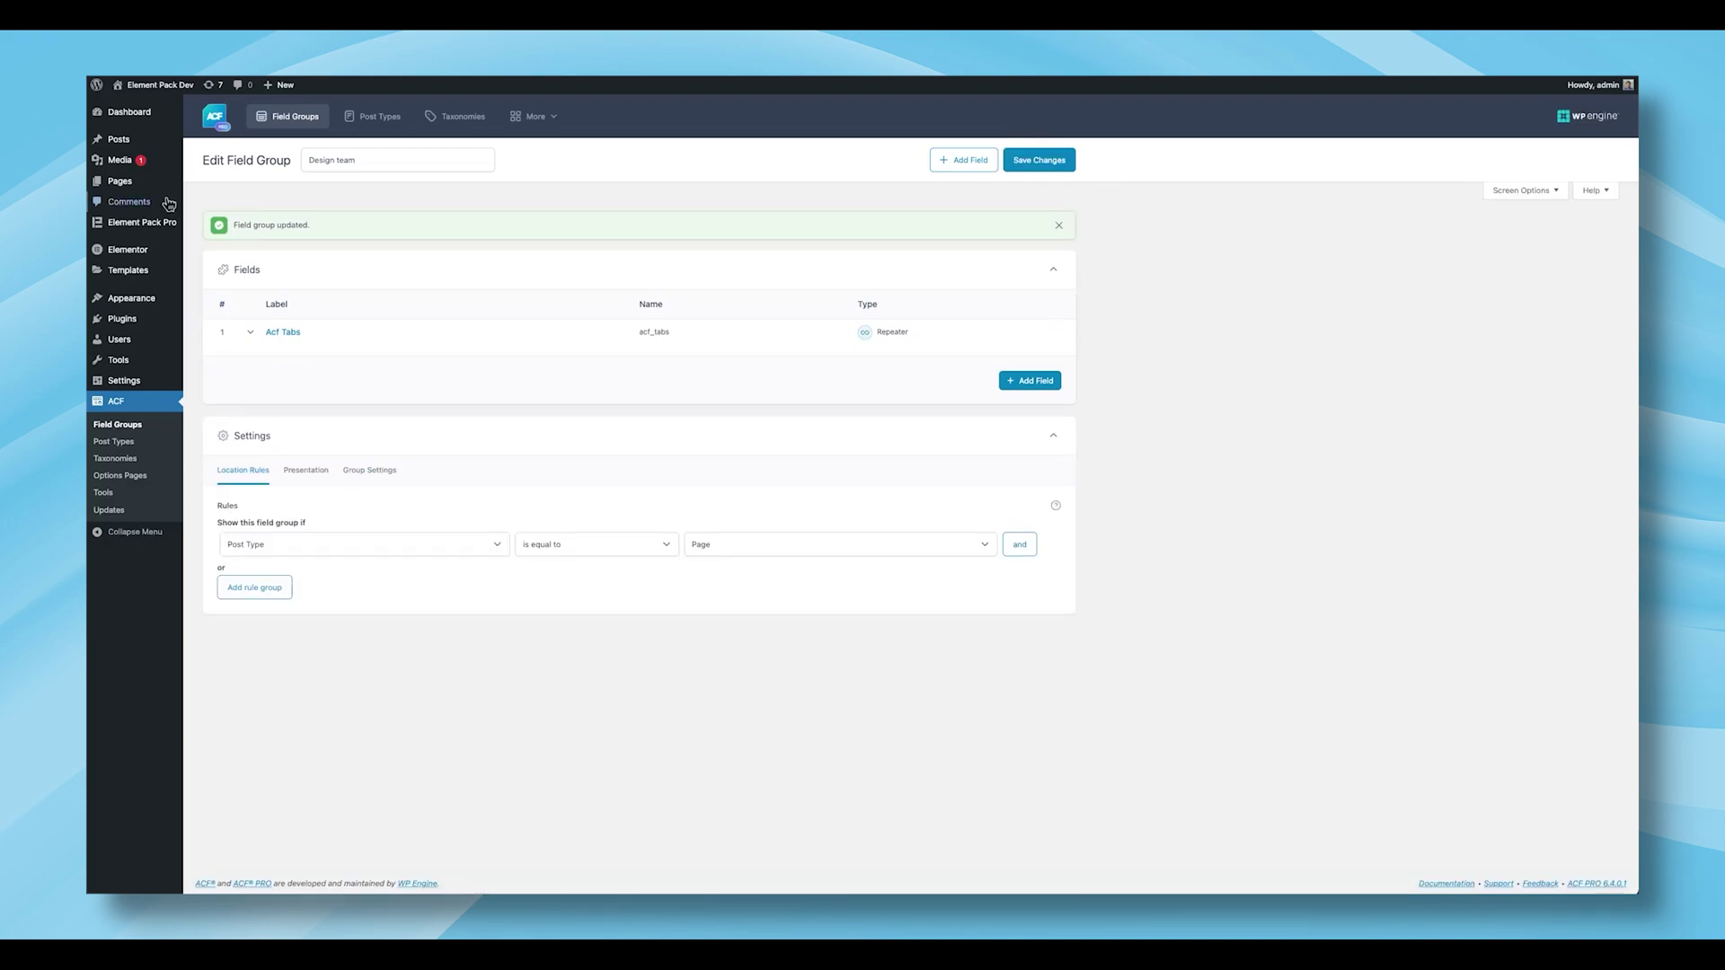
{"action": "mouse_move", "coordinate": [146, 195]}
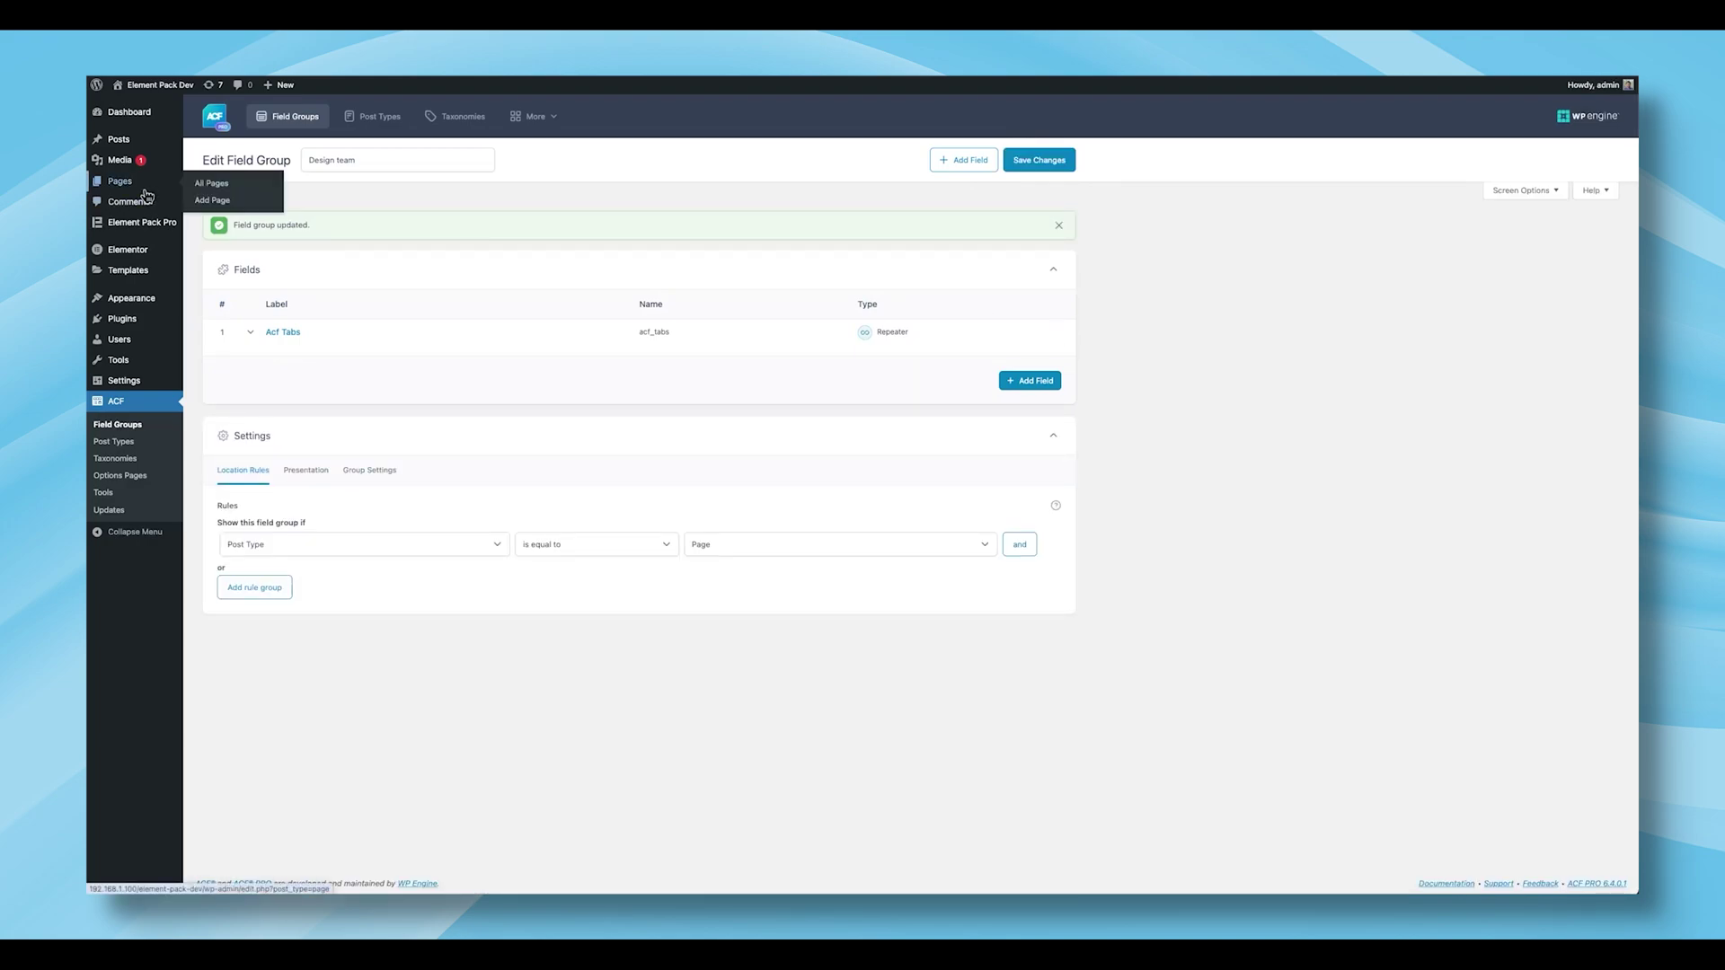
Step: Start a new page with a 'Bali, Indonesia' row, subtitle 'Island of Gods and Tranquility', and temple image
{"action": "left_click", "coordinate": [217, 203]}
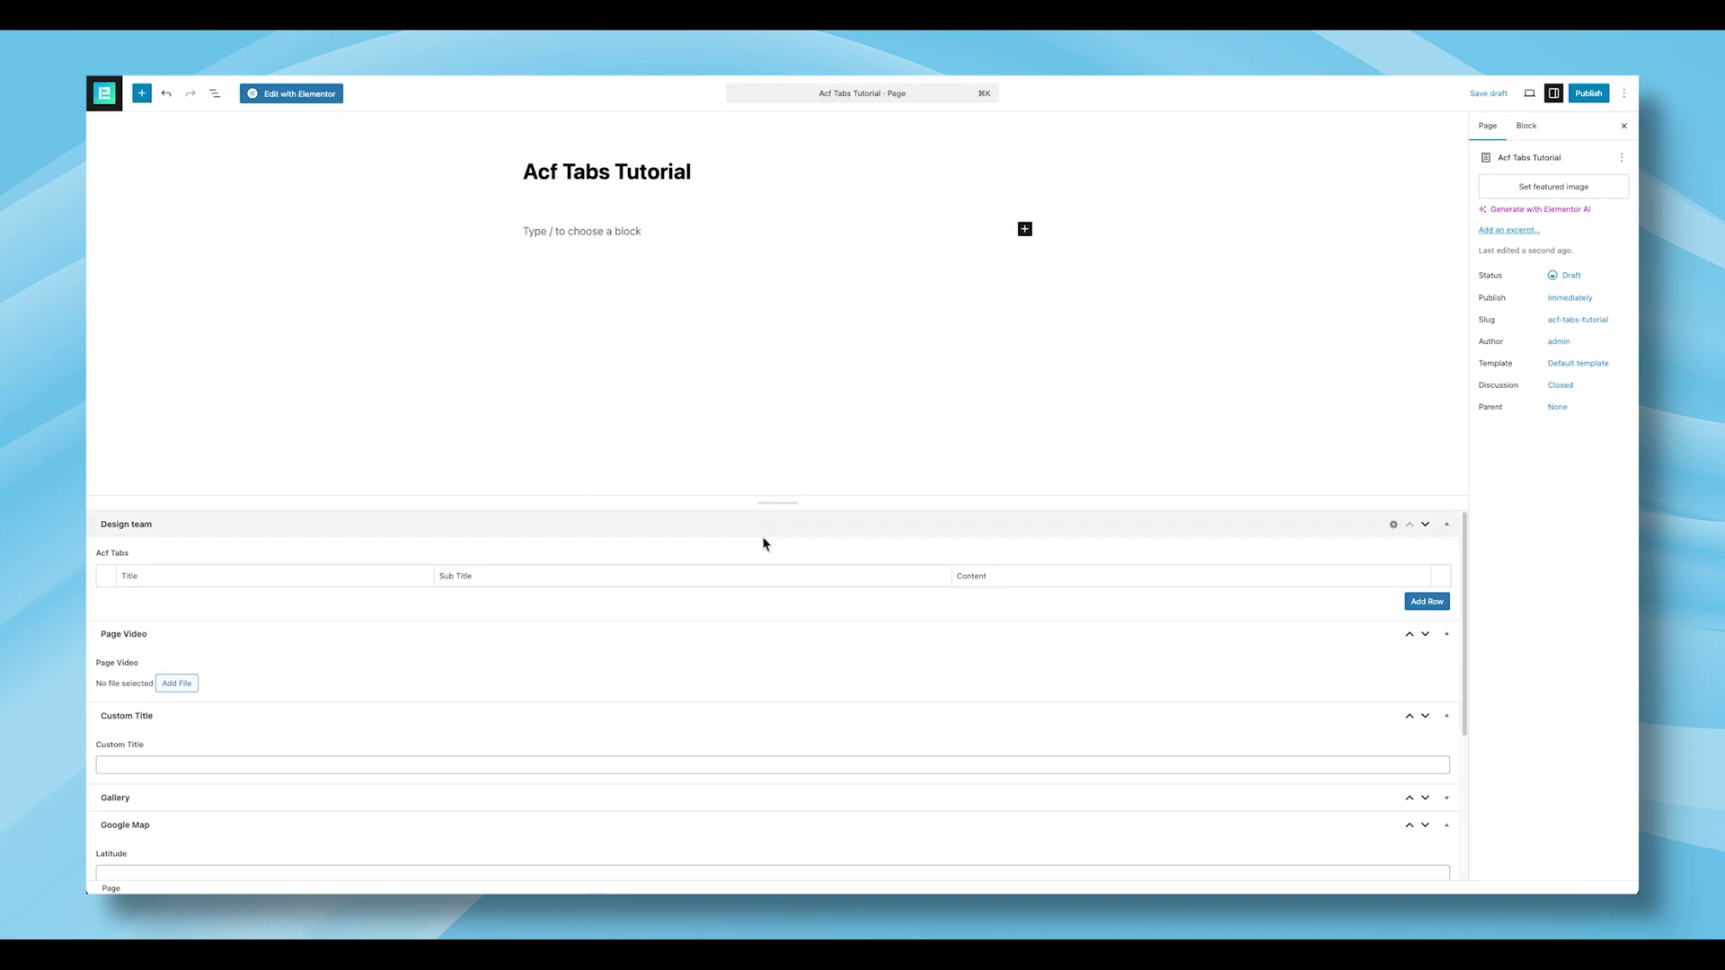
{"action": "left_click", "coordinate": [1407, 604]}
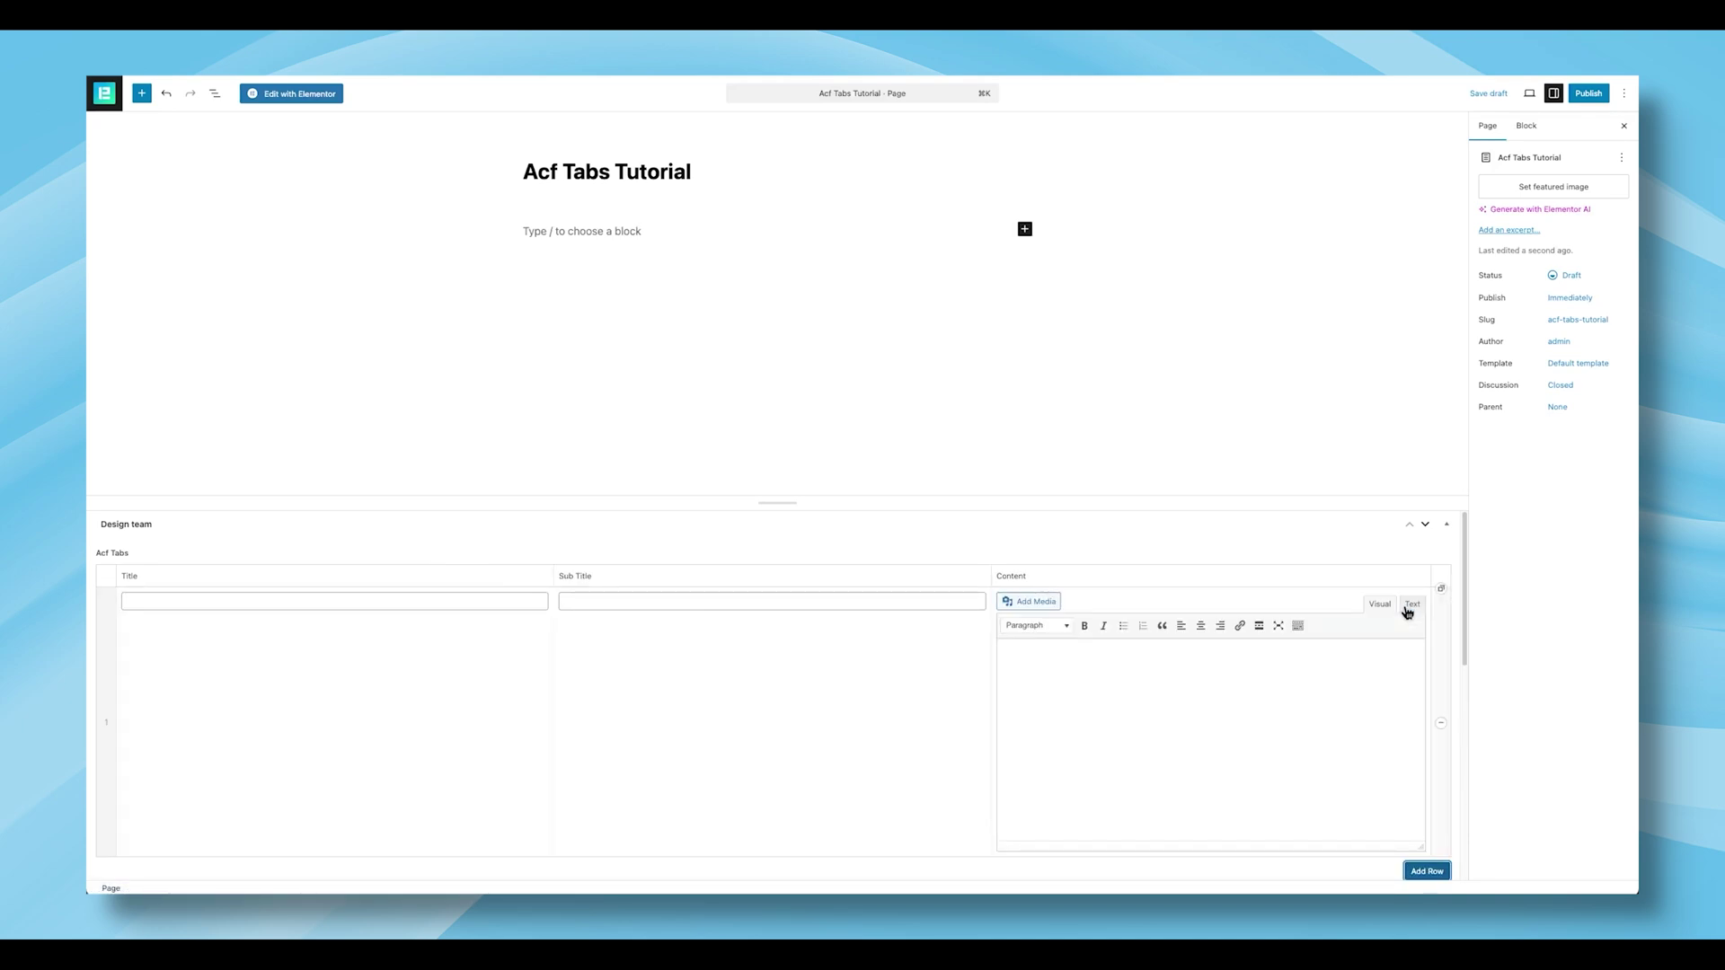
{"action": "left_click", "coordinate": [251, 604]}
{"action": "type", "text": "Bali, Indonesia"}
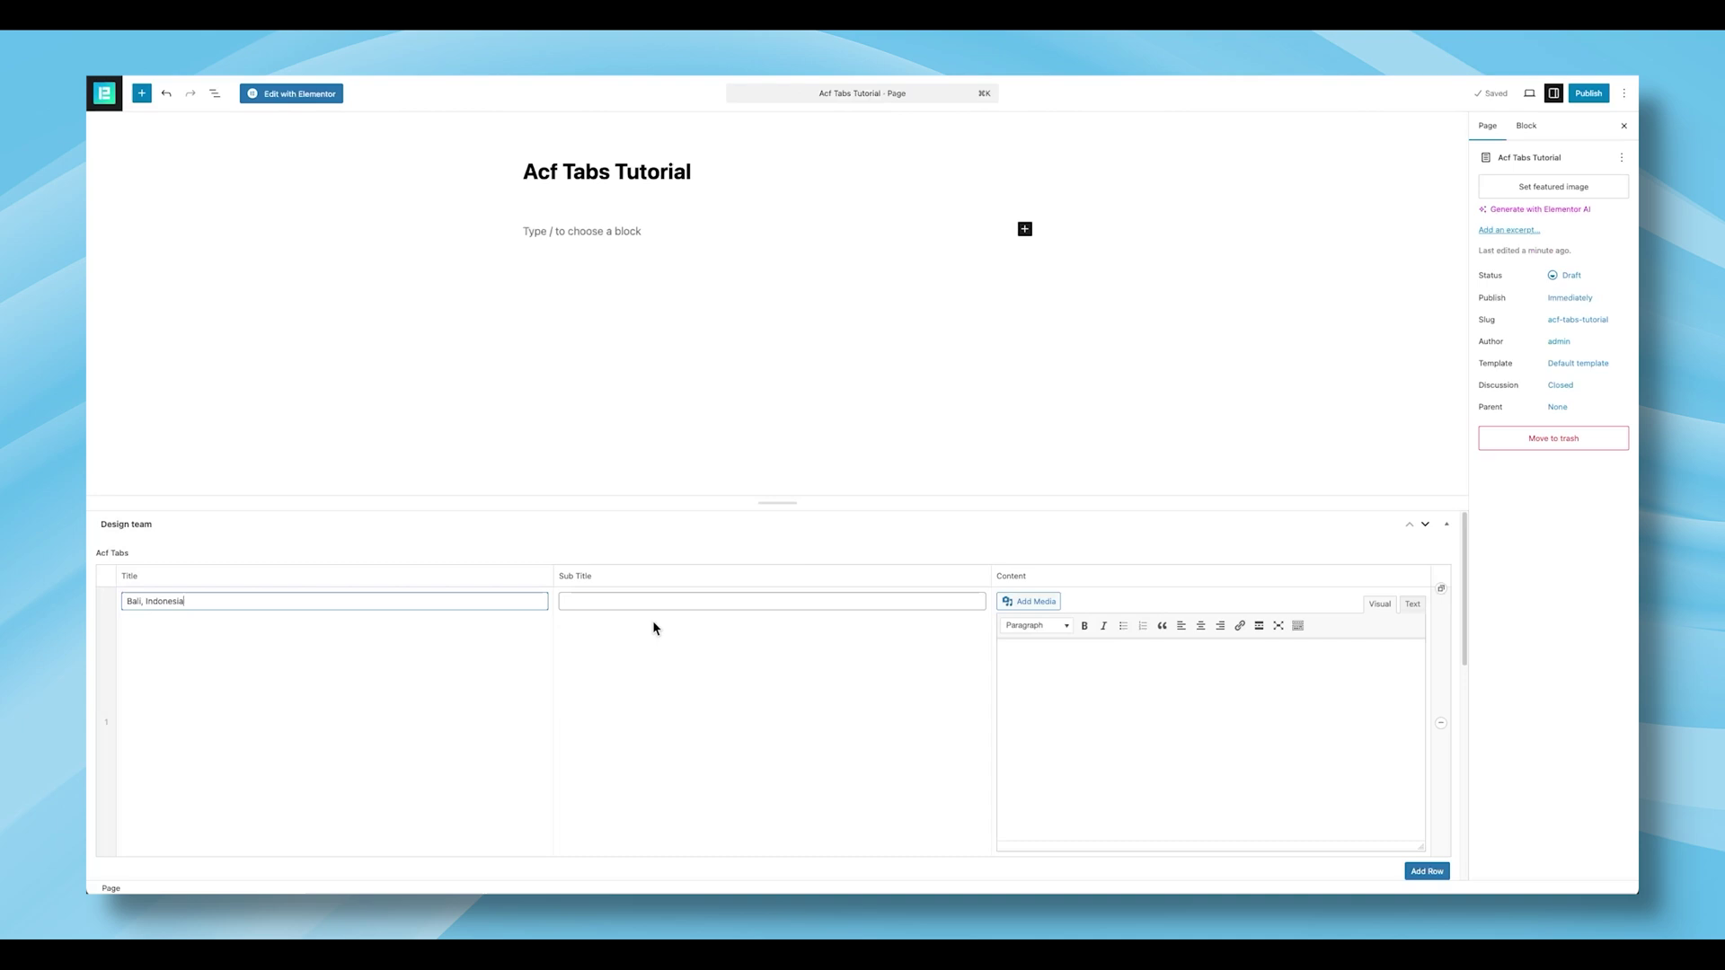
{"action": "left_click", "coordinate": [657, 599]}
{"action": "type", "text": "Island of Gods and Tranquility"}
{"action": "left_click", "coordinate": [1030, 601]}
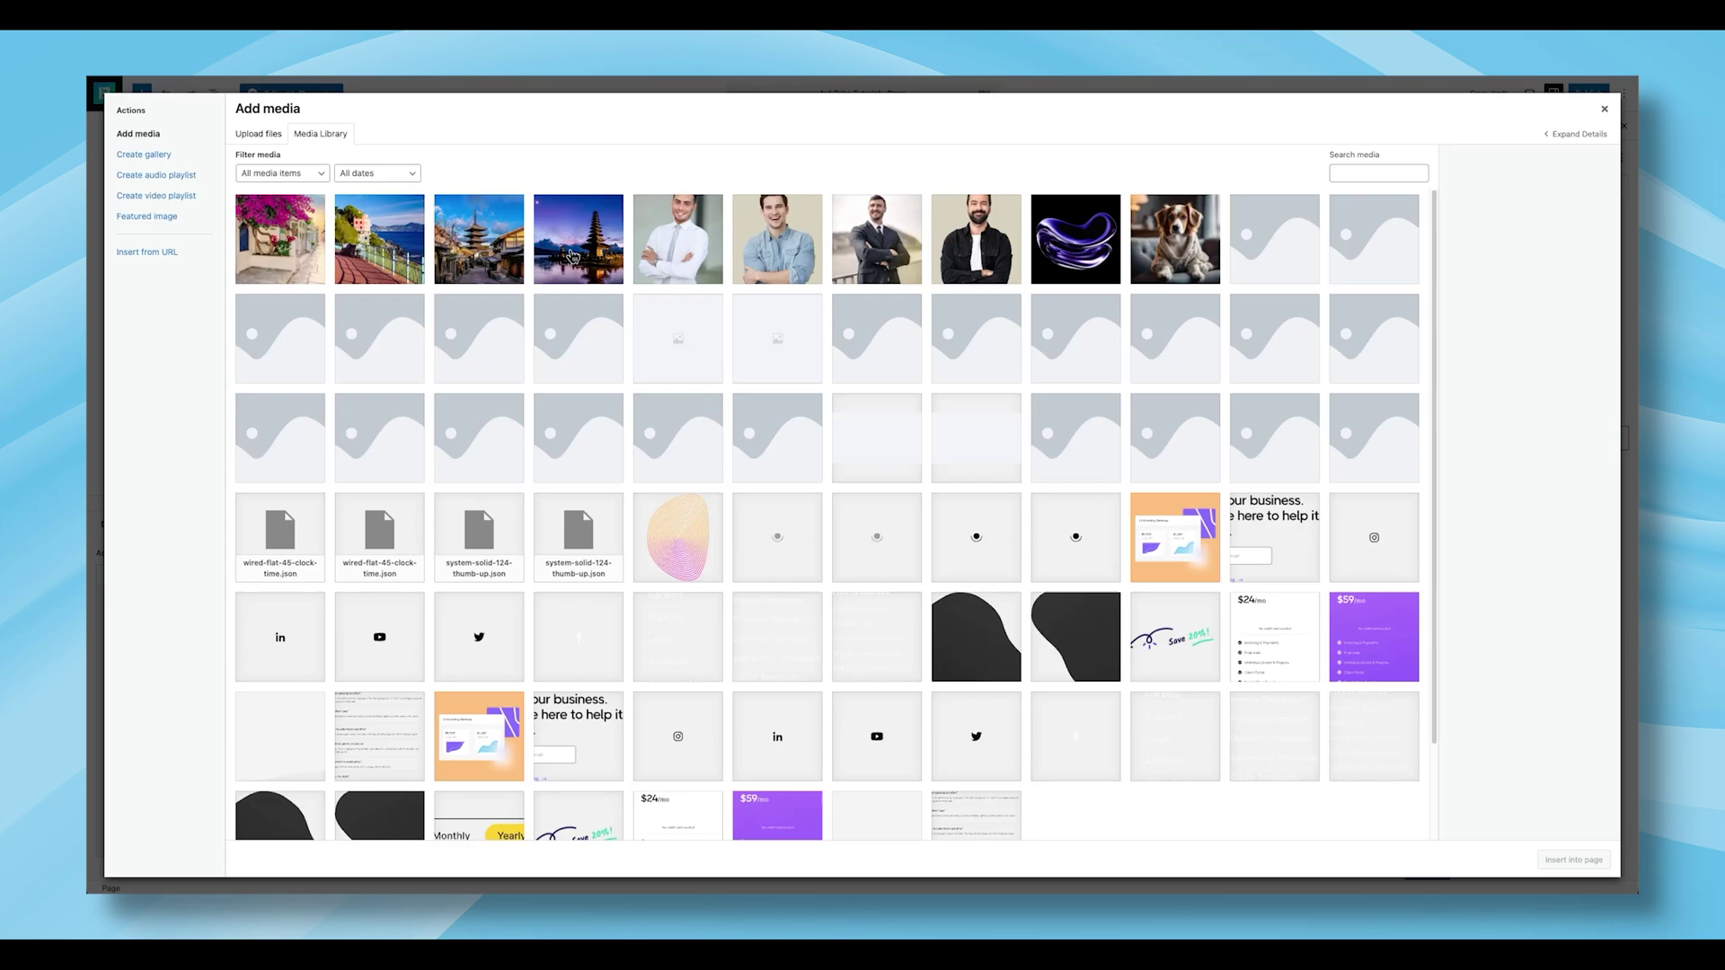
{"action": "left_click", "coordinate": [571, 256]}
{"action": "left_click", "coordinate": [1574, 861]}
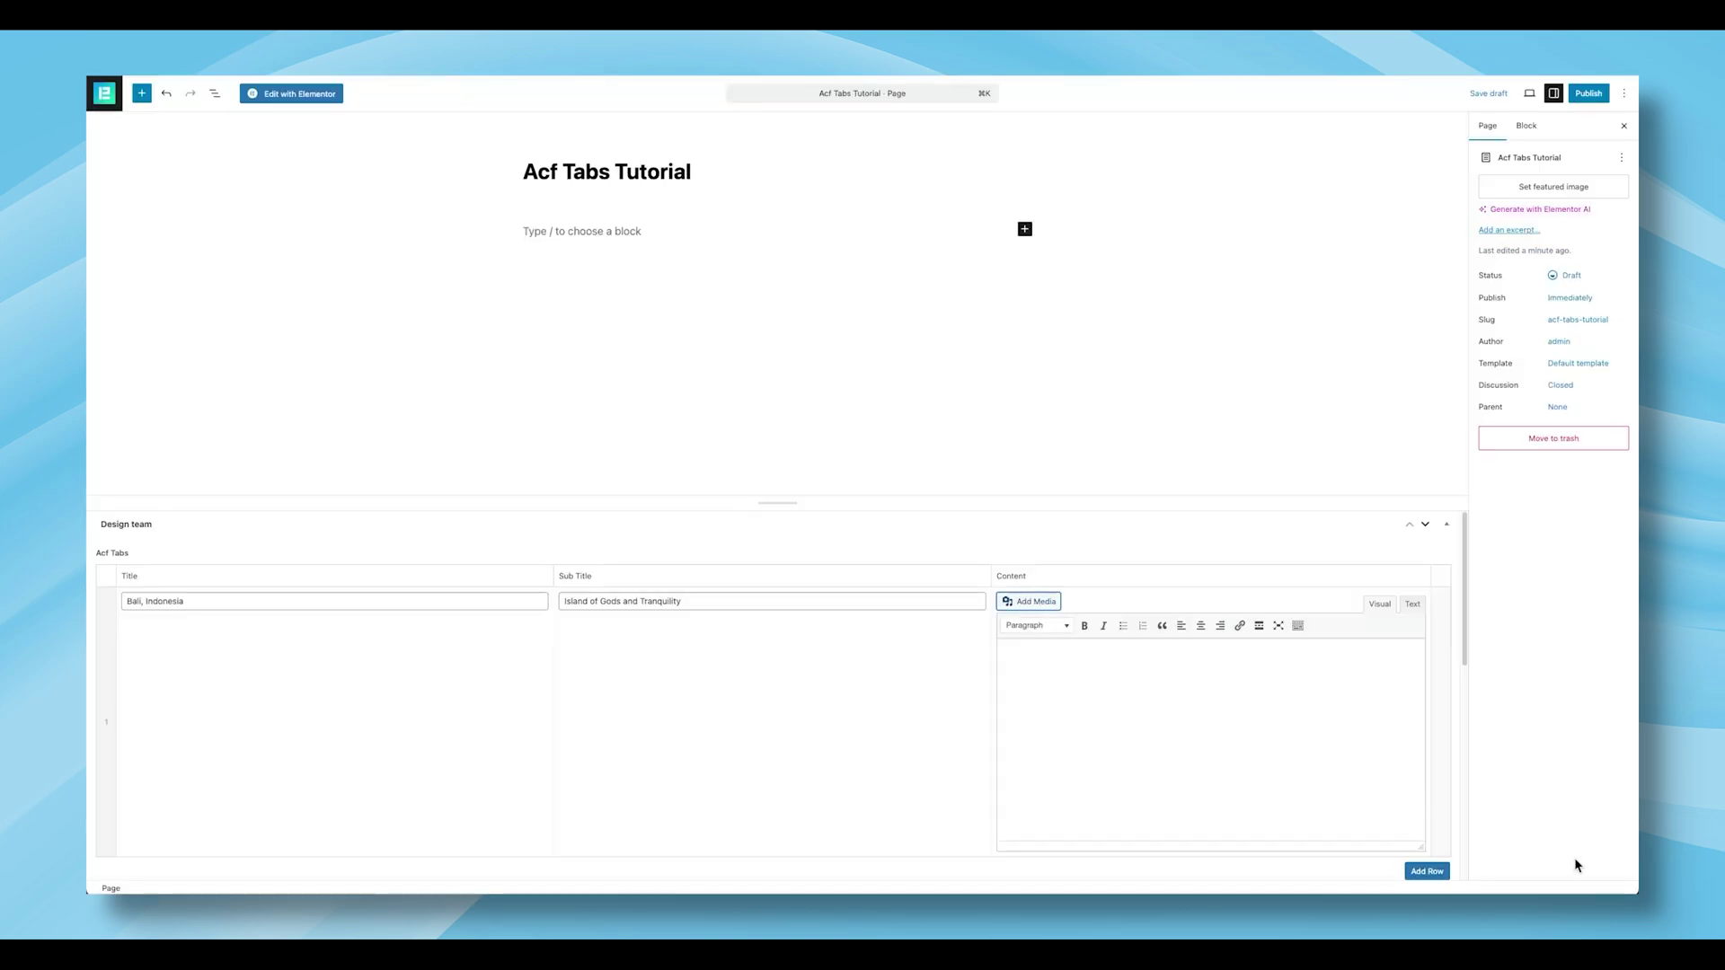
Step: Add a 'Santorini, Greece' row with the flowered whitewashed street picture
{"action": "scroll", "coordinate": [1091, 566], "scroll_direction": "down", "scroll_amount": 2}
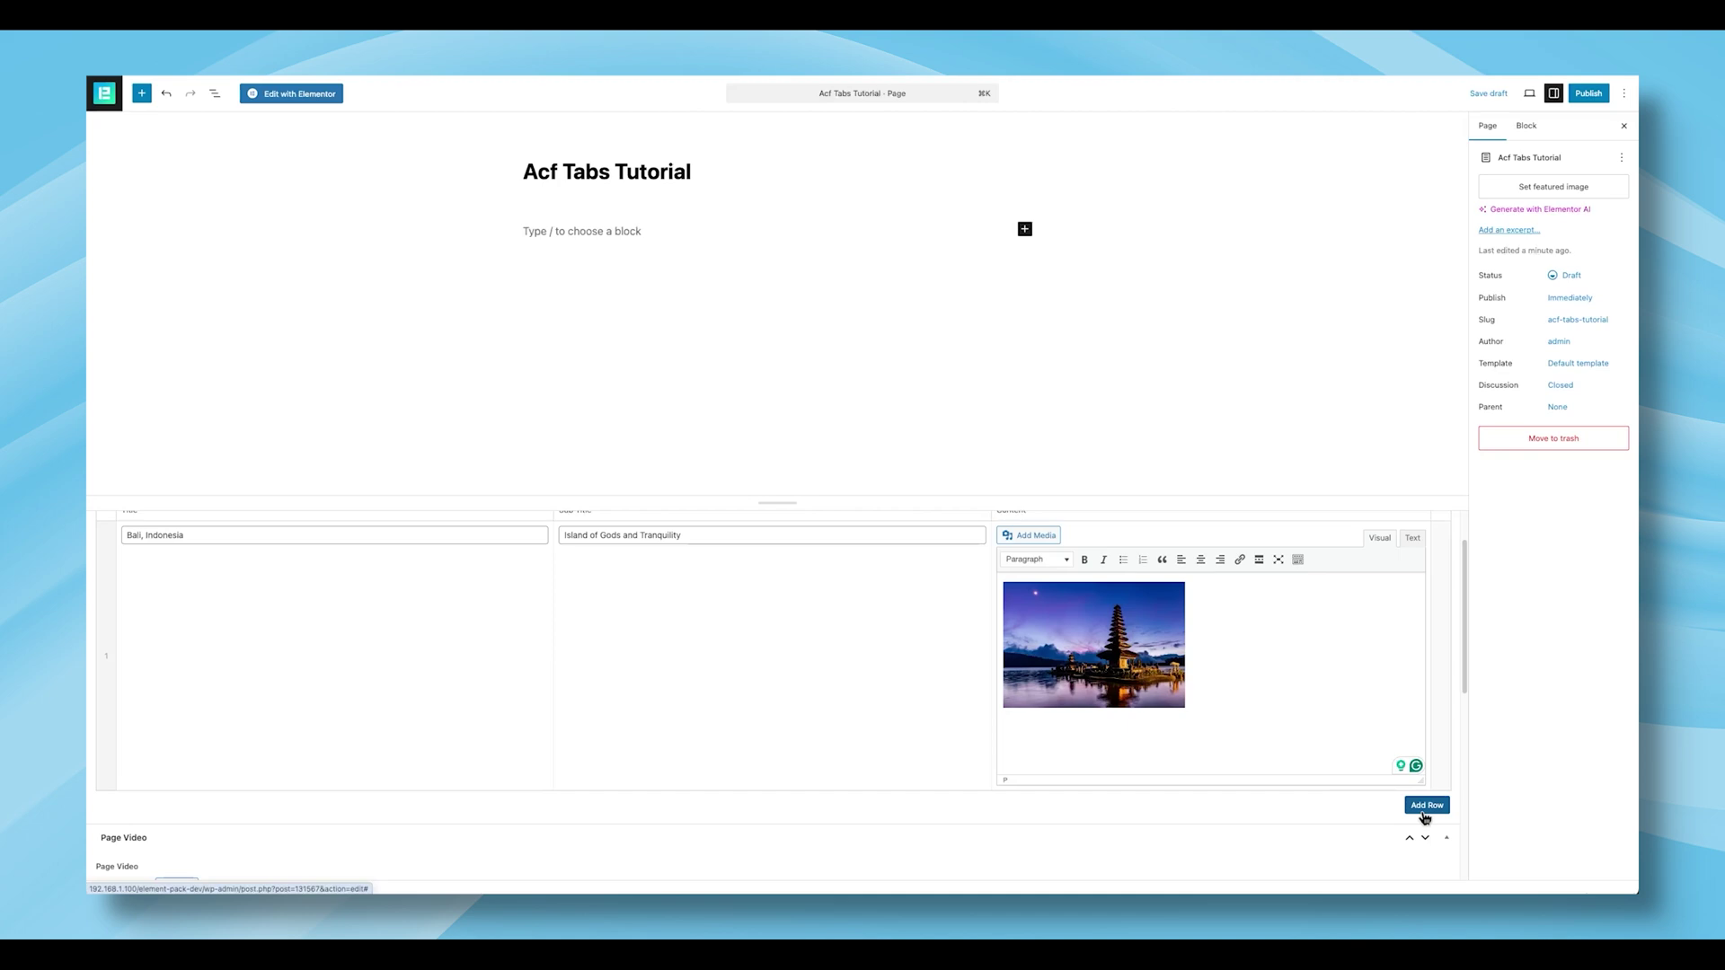
{"action": "left_click", "coordinate": [1422, 810]}
{"action": "scroll", "coordinate": [935, 649], "scroll_direction": "down", "scroll_amount": 3}
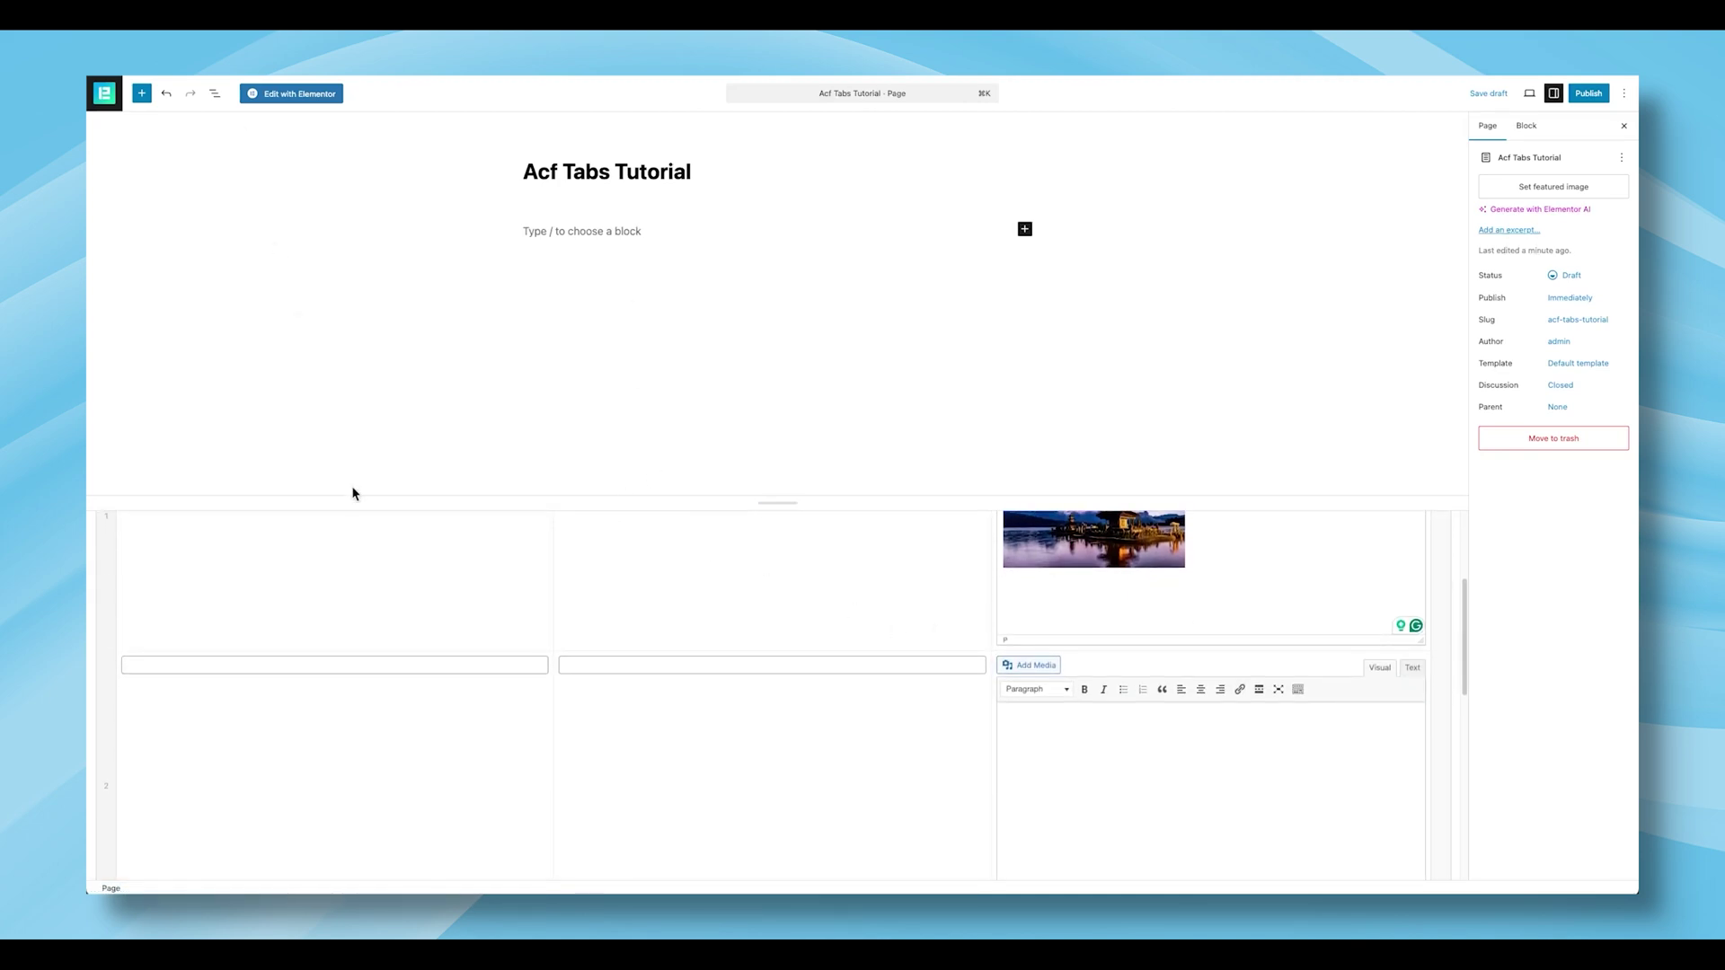
{"action": "left_click", "coordinate": [290, 670]}
{"action": "type", "text": "Santorini, Greece"}
{"action": "key", "text": "super+v"}
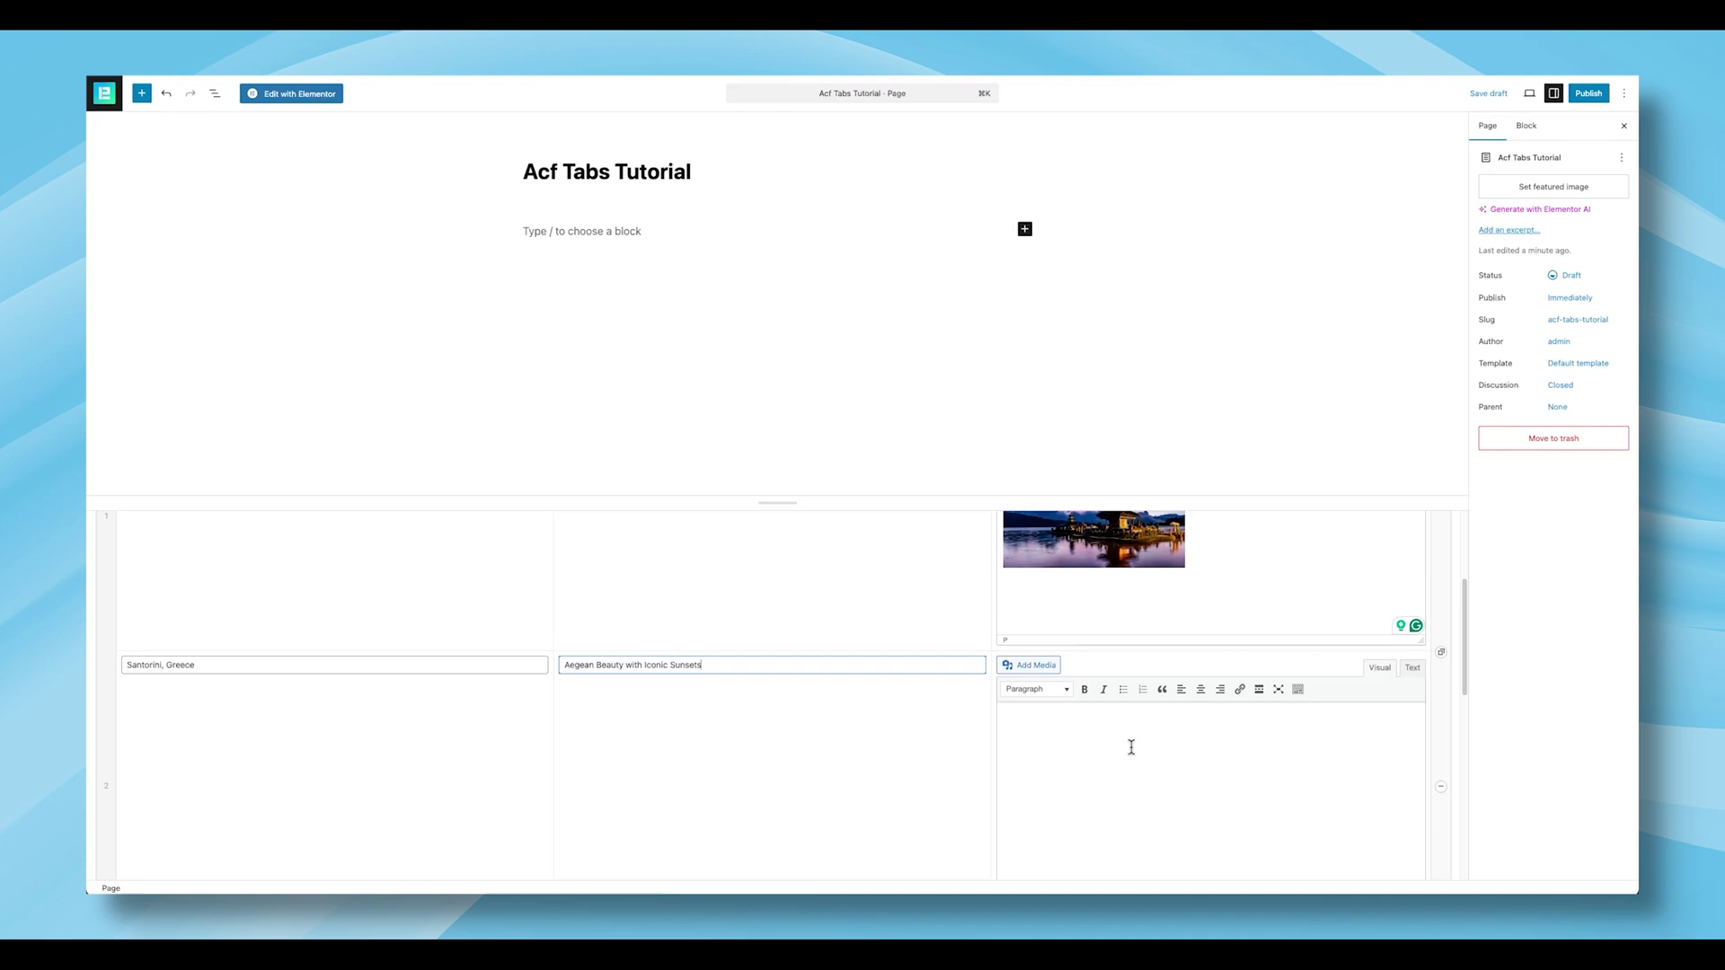
{"action": "scroll", "coordinate": [1066, 676], "scroll_direction": "down", "scroll_amount": 3}
{"action": "scroll", "coordinate": [1057, 649], "scroll_direction": "up", "scroll_amount": 2}
{"action": "left_click", "coordinate": [1032, 536]}
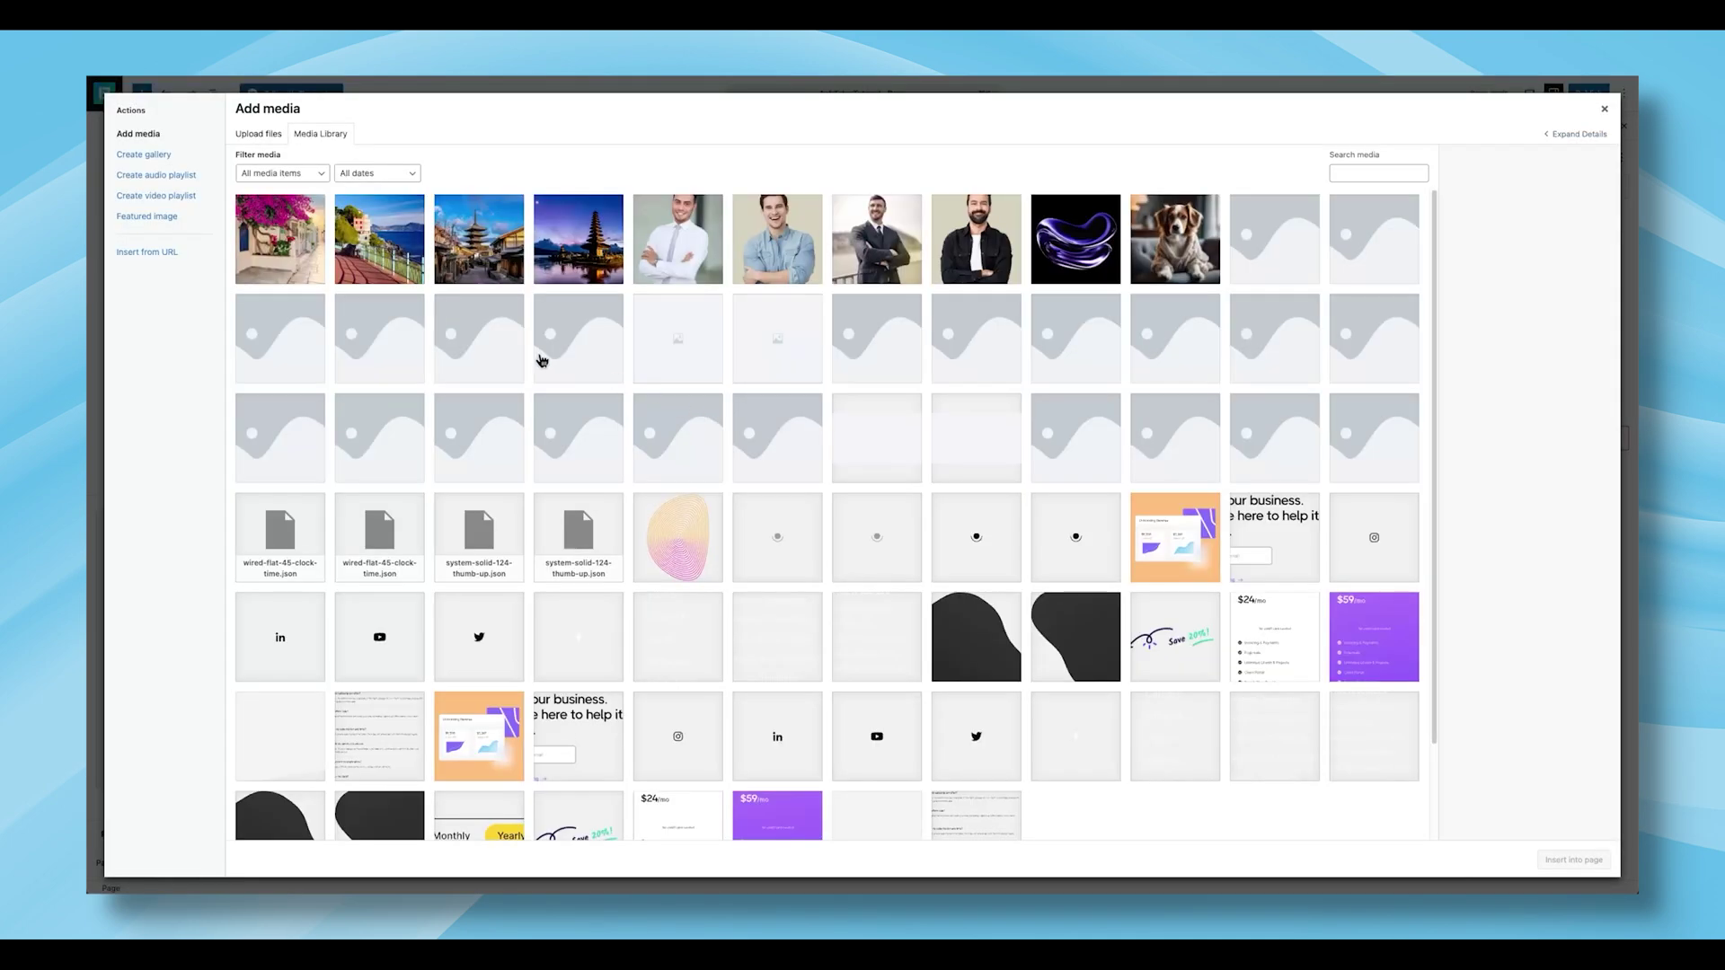
{"action": "left_click", "coordinate": [308, 274]}
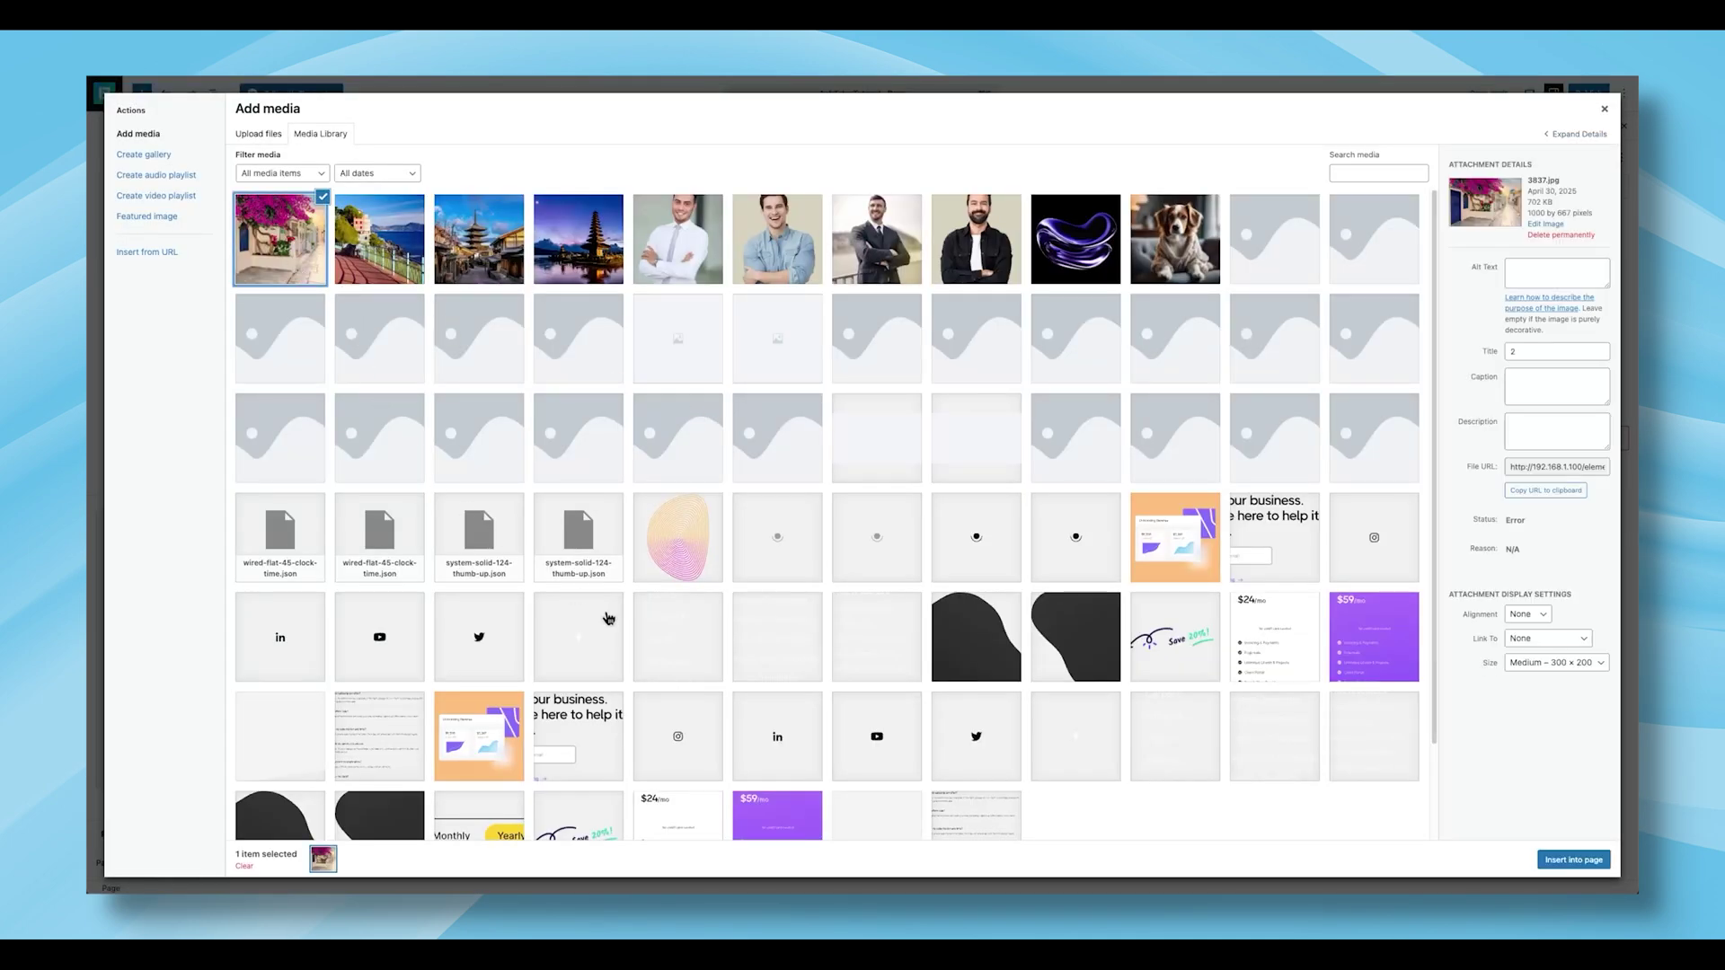
{"action": "left_click", "coordinate": [1572, 860]}
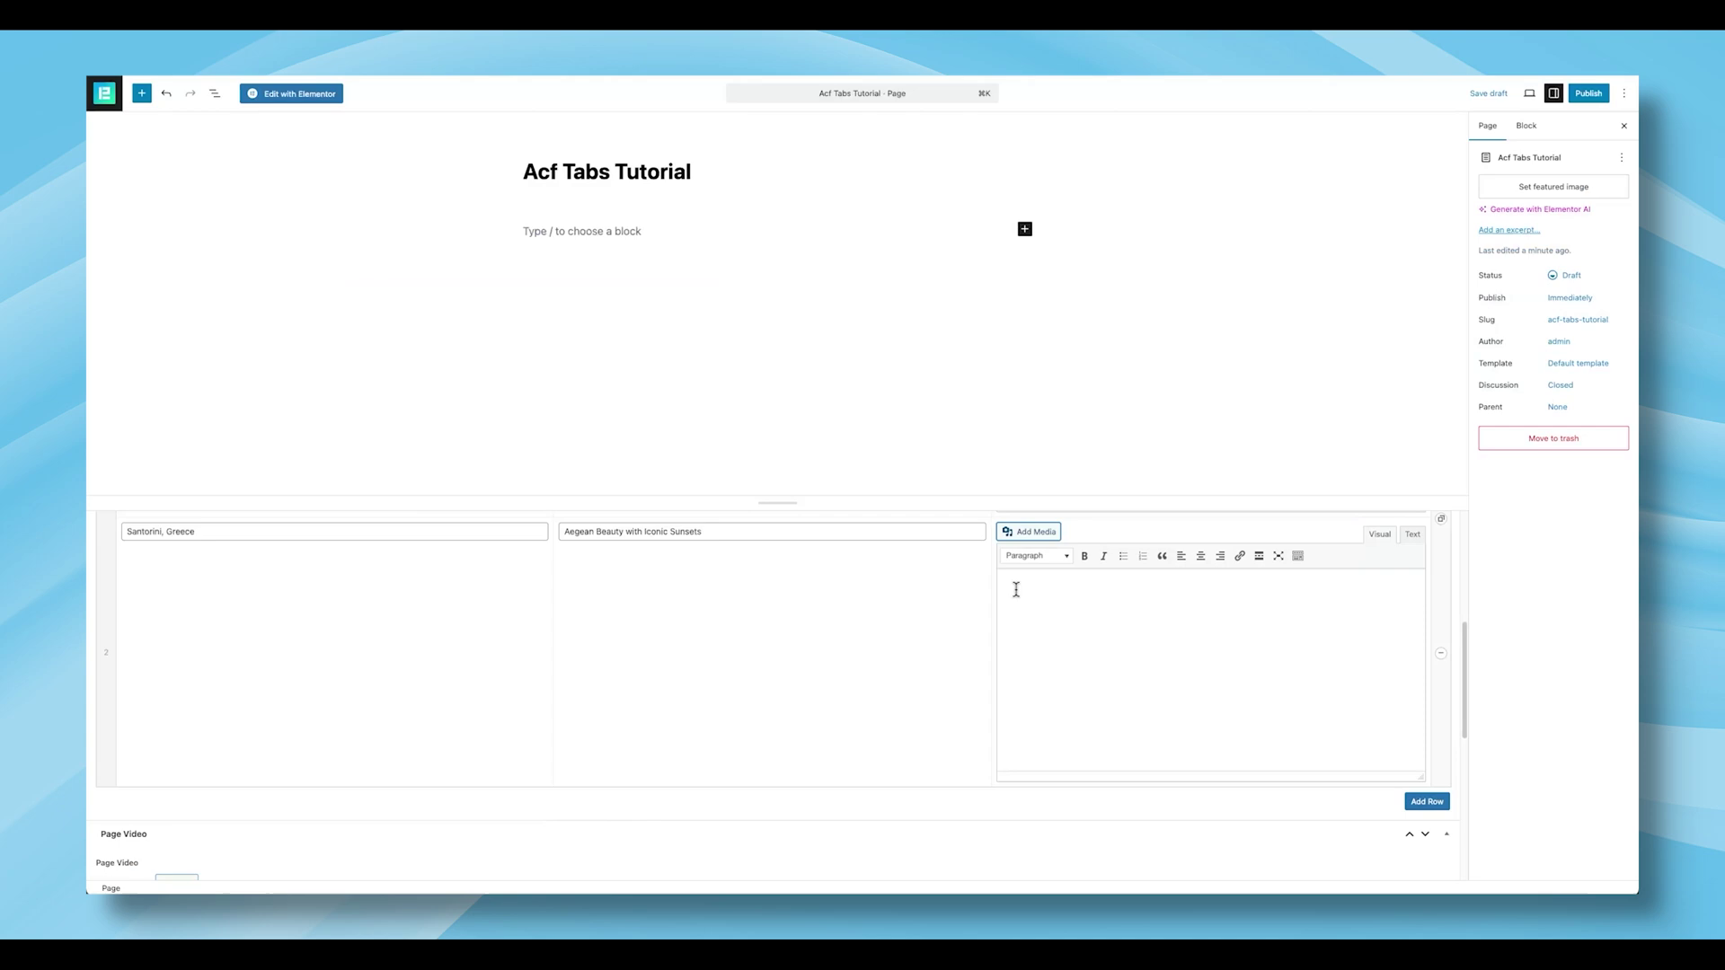
Step: Add a third tab row and select its coastal image
{"action": "scroll", "coordinate": [1016, 589], "scroll_direction": "down", "scroll_amount": 2}
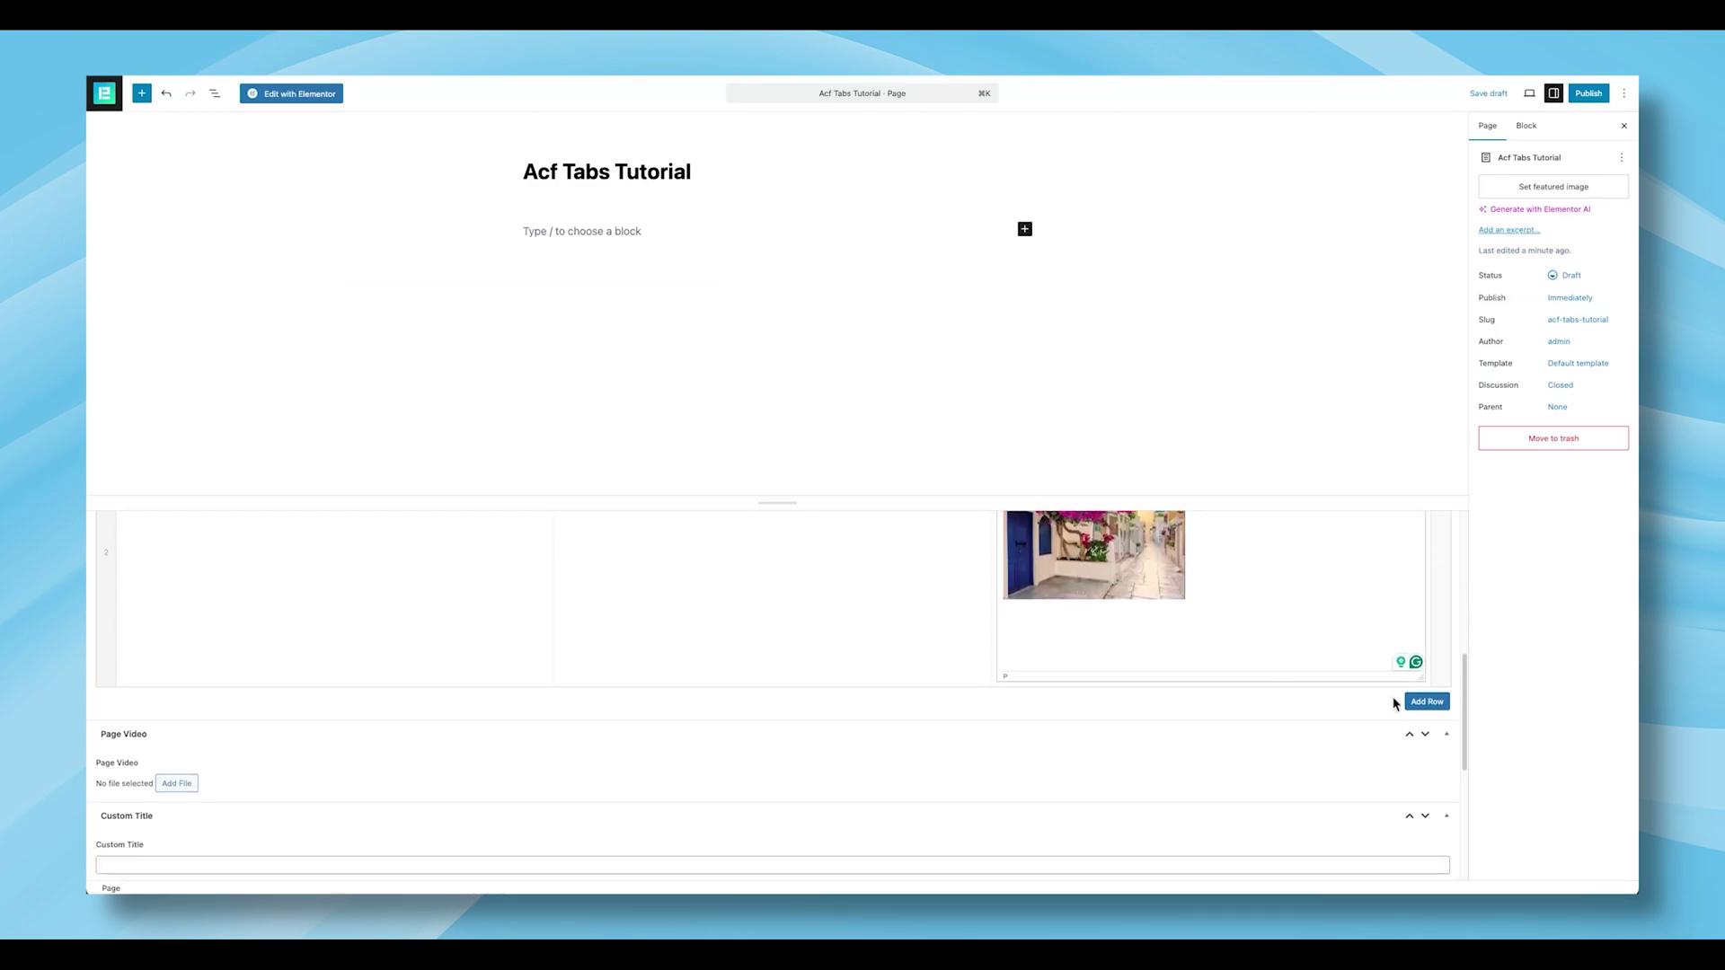
{"action": "left_click", "coordinate": [1425, 702]}
{"action": "scroll", "coordinate": [1082, 653], "scroll_direction": "down", "scroll_amount": 2}
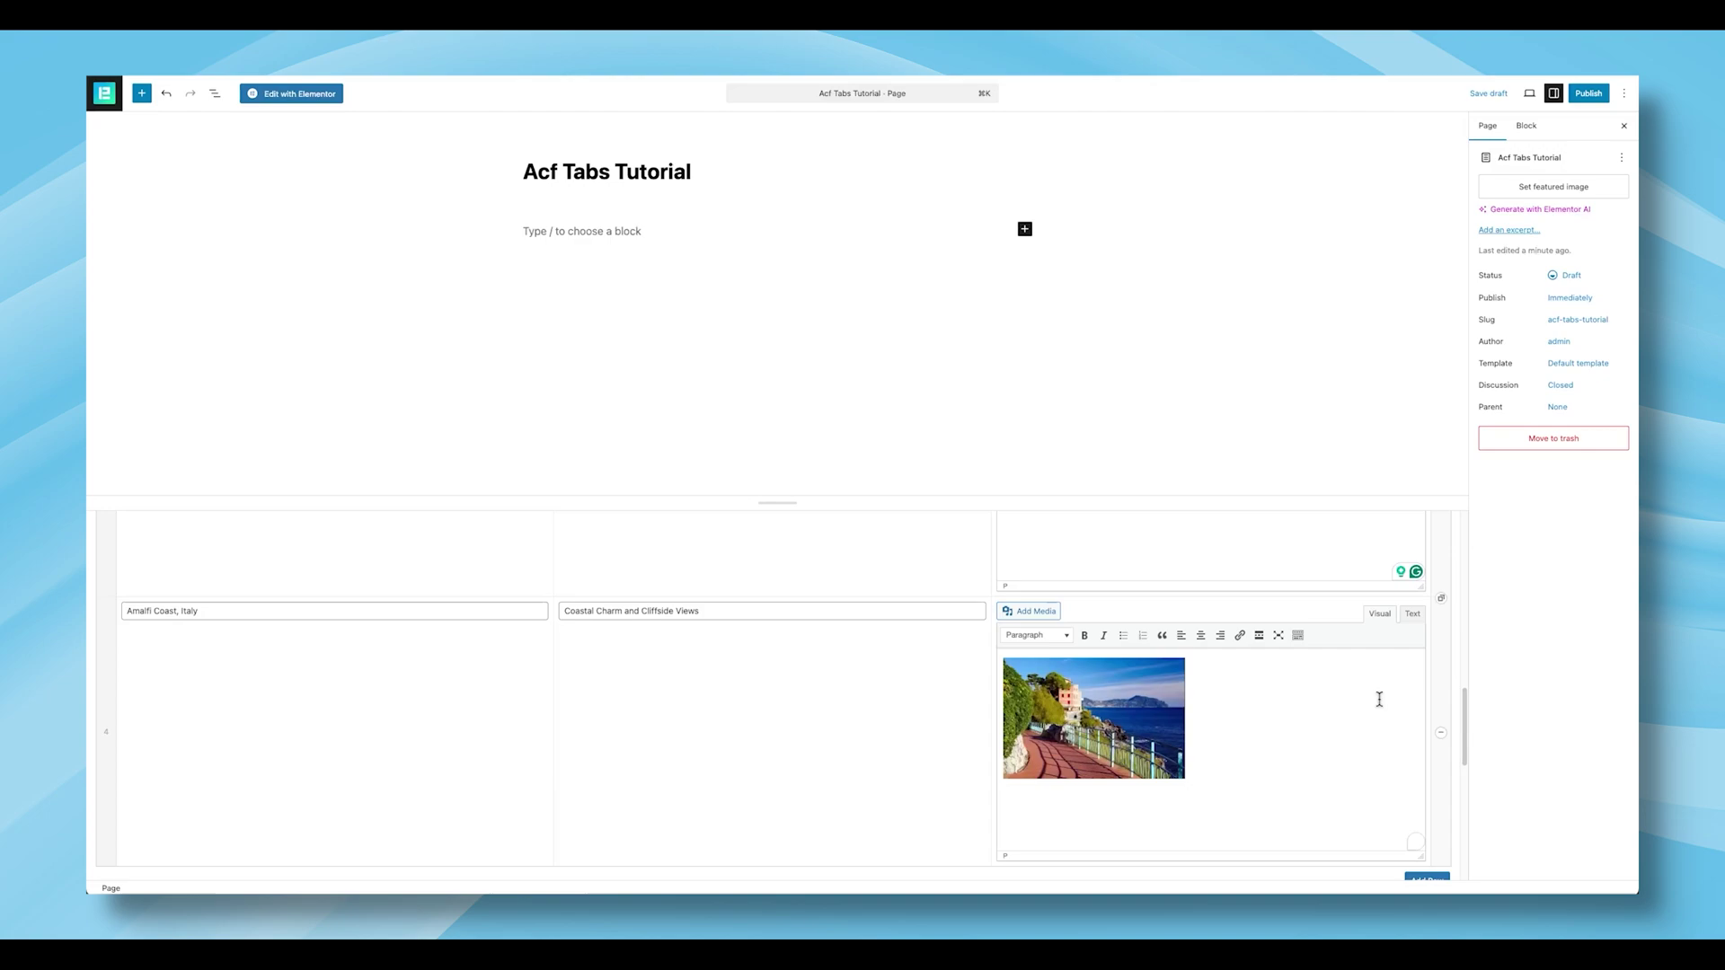
{"action": "left_click", "coordinate": [1123, 696]}
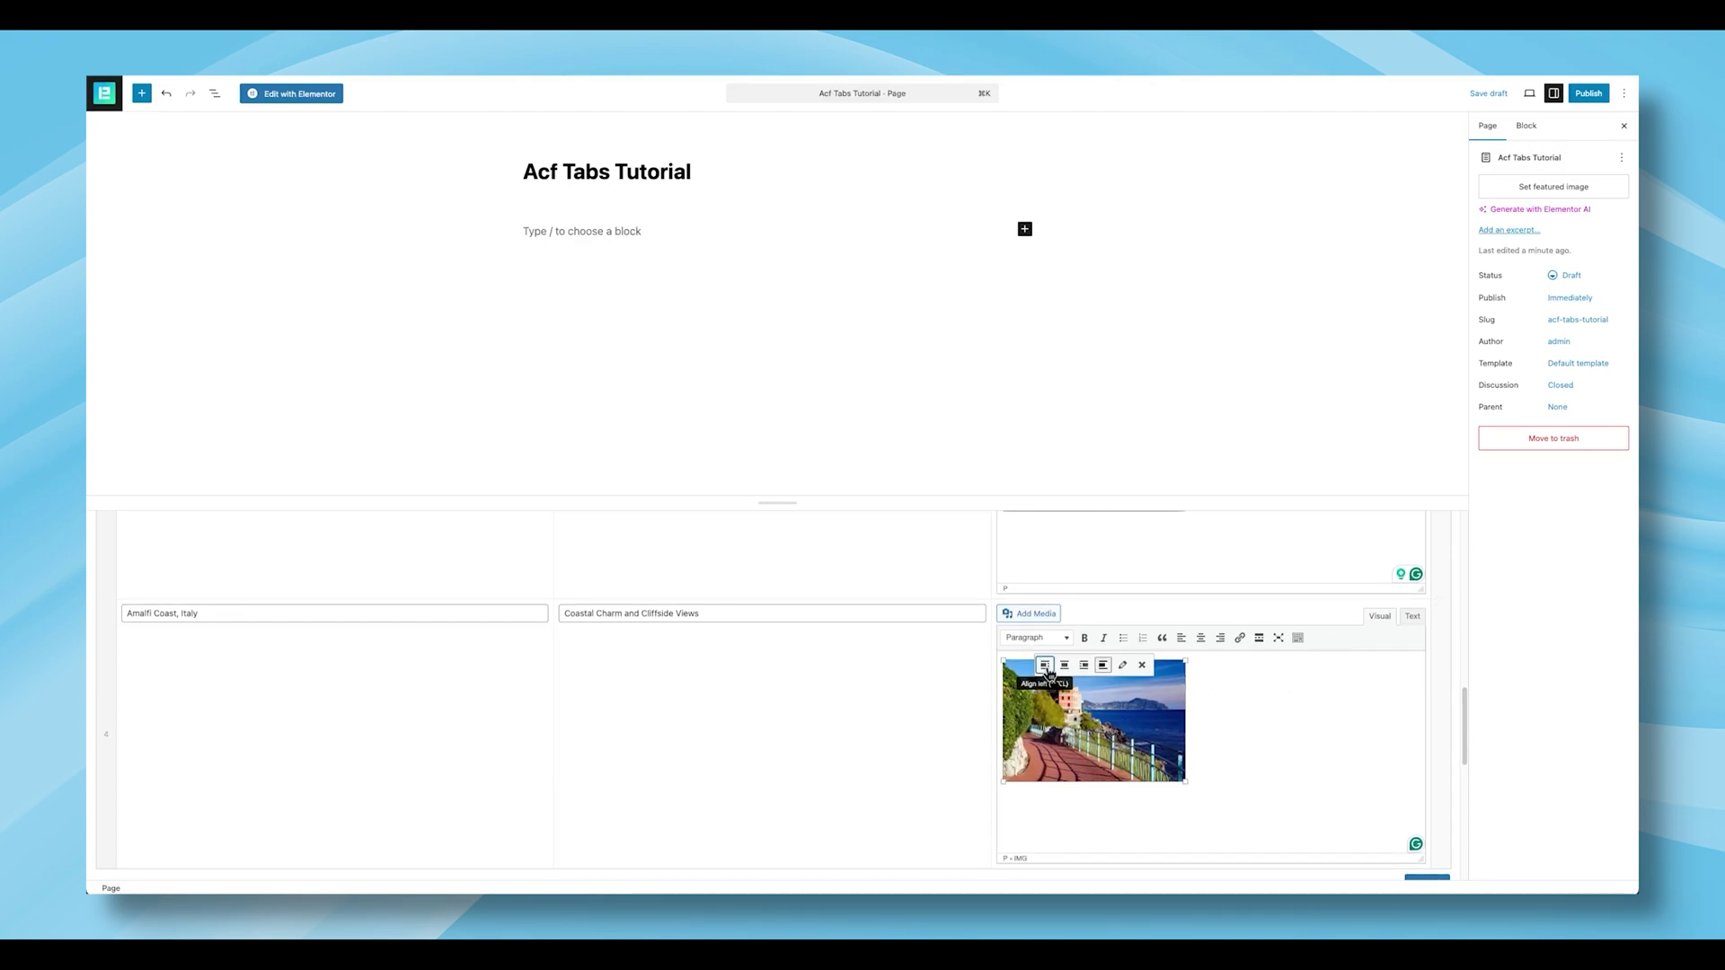
Step: Set both the coastal image and the pagoda street image to Full Size
{"action": "left_click", "coordinate": [1124, 666]}
{"action": "left_click", "coordinate": [469, 294]}
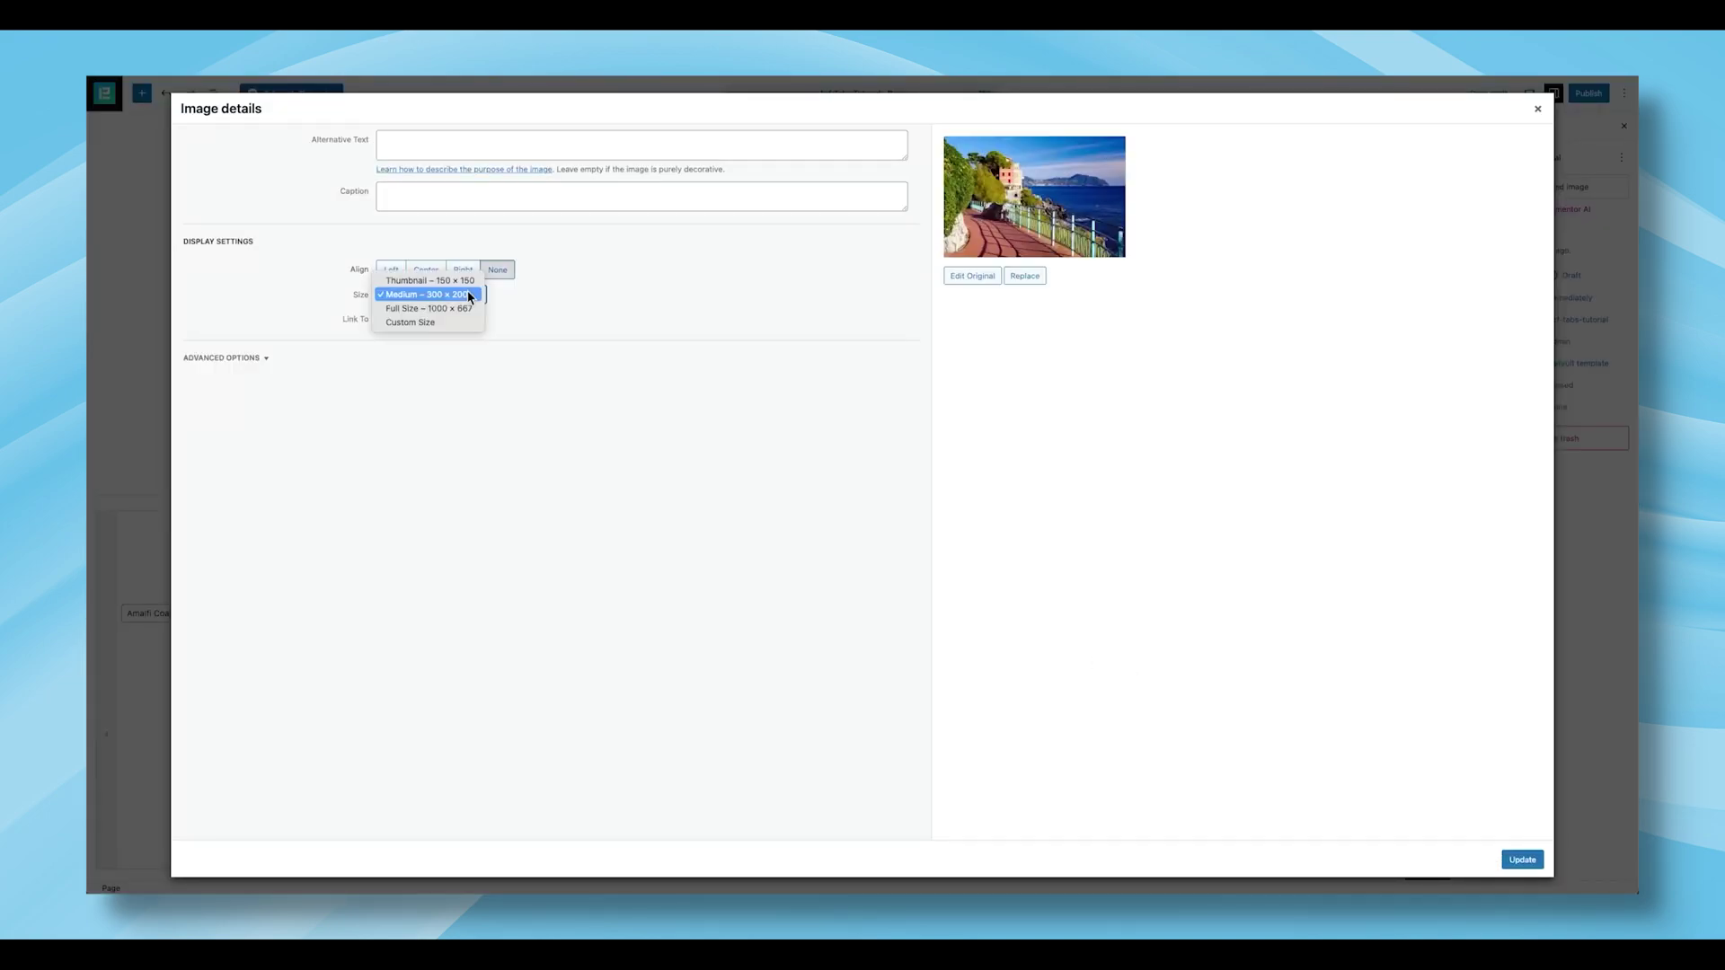
{"action": "left_click", "coordinate": [440, 309]}
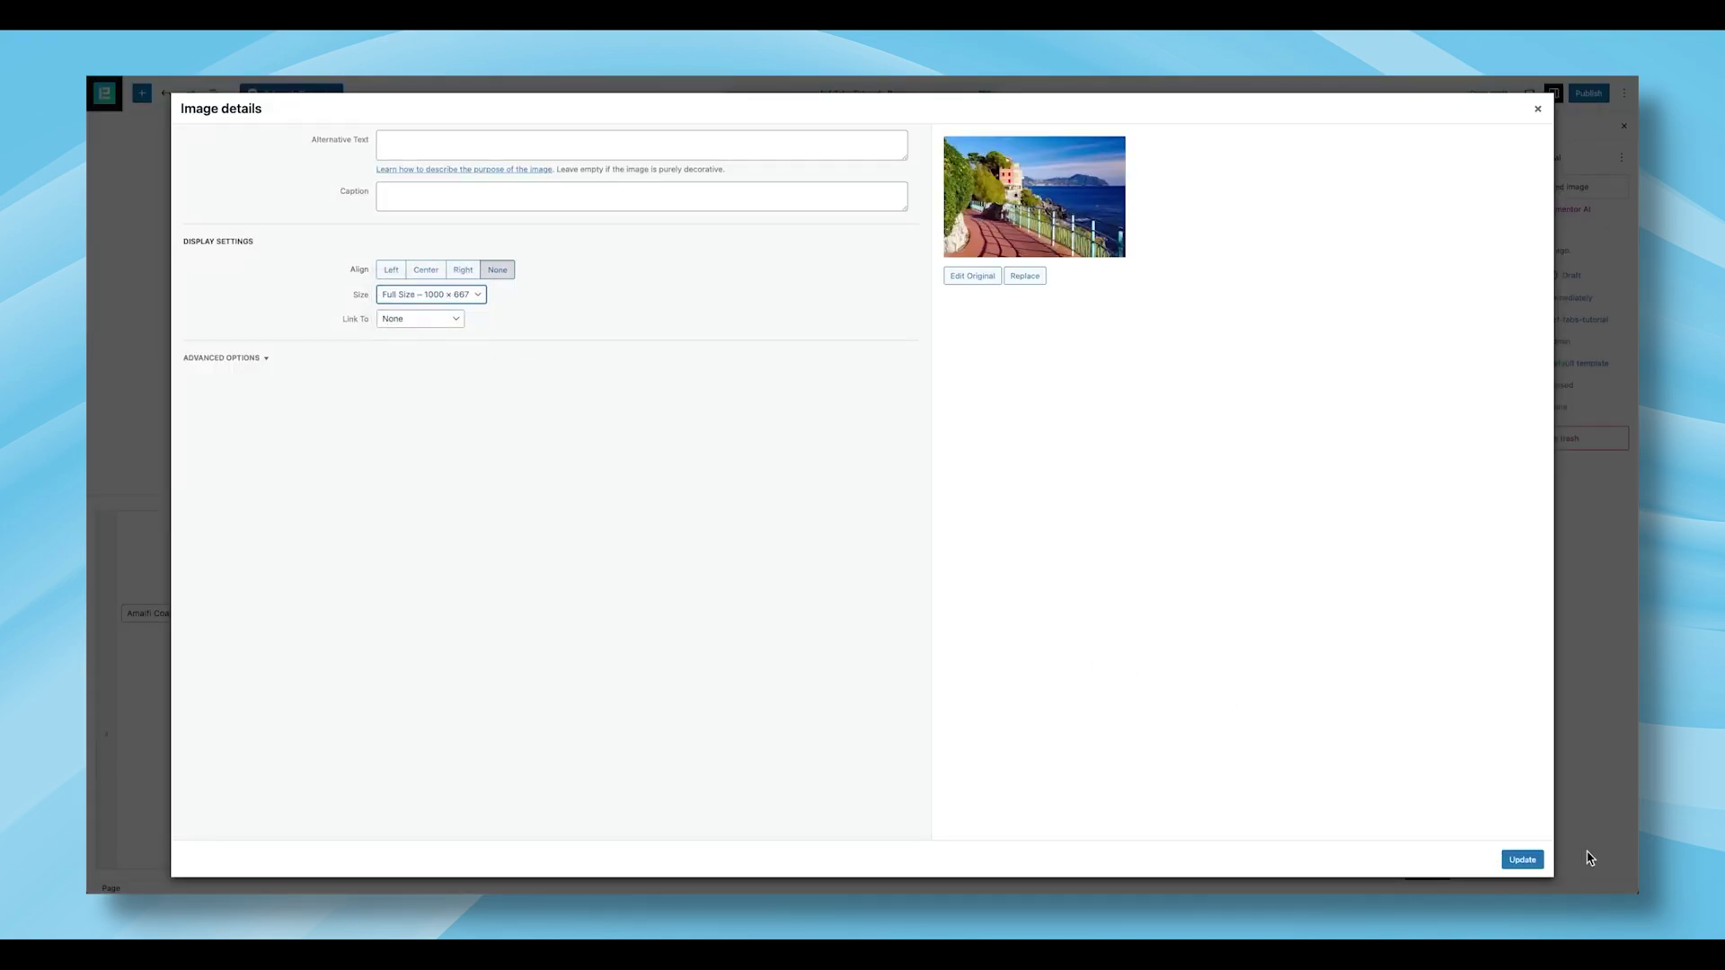
{"action": "left_click", "coordinate": [1528, 861]}
{"action": "left_click", "coordinate": [1114, 611]}
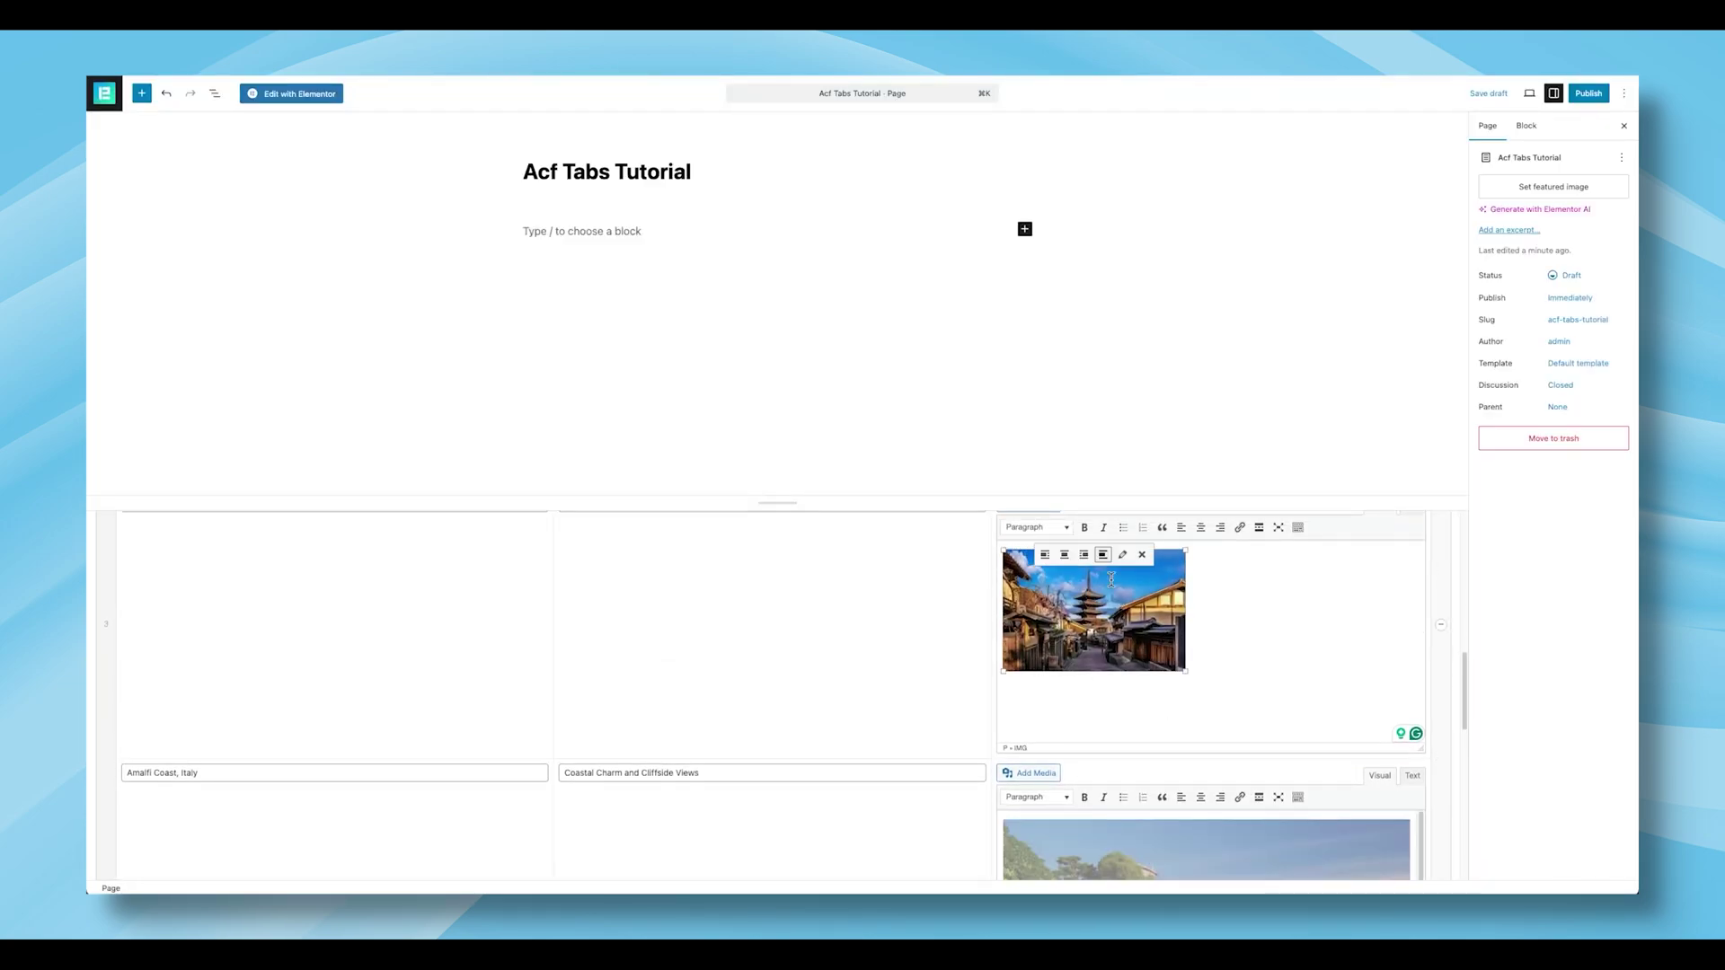
{"action": "left_click", "coordinate": [1120, 551]}
{"action": "left_click", "coordinate": [436, 295]}
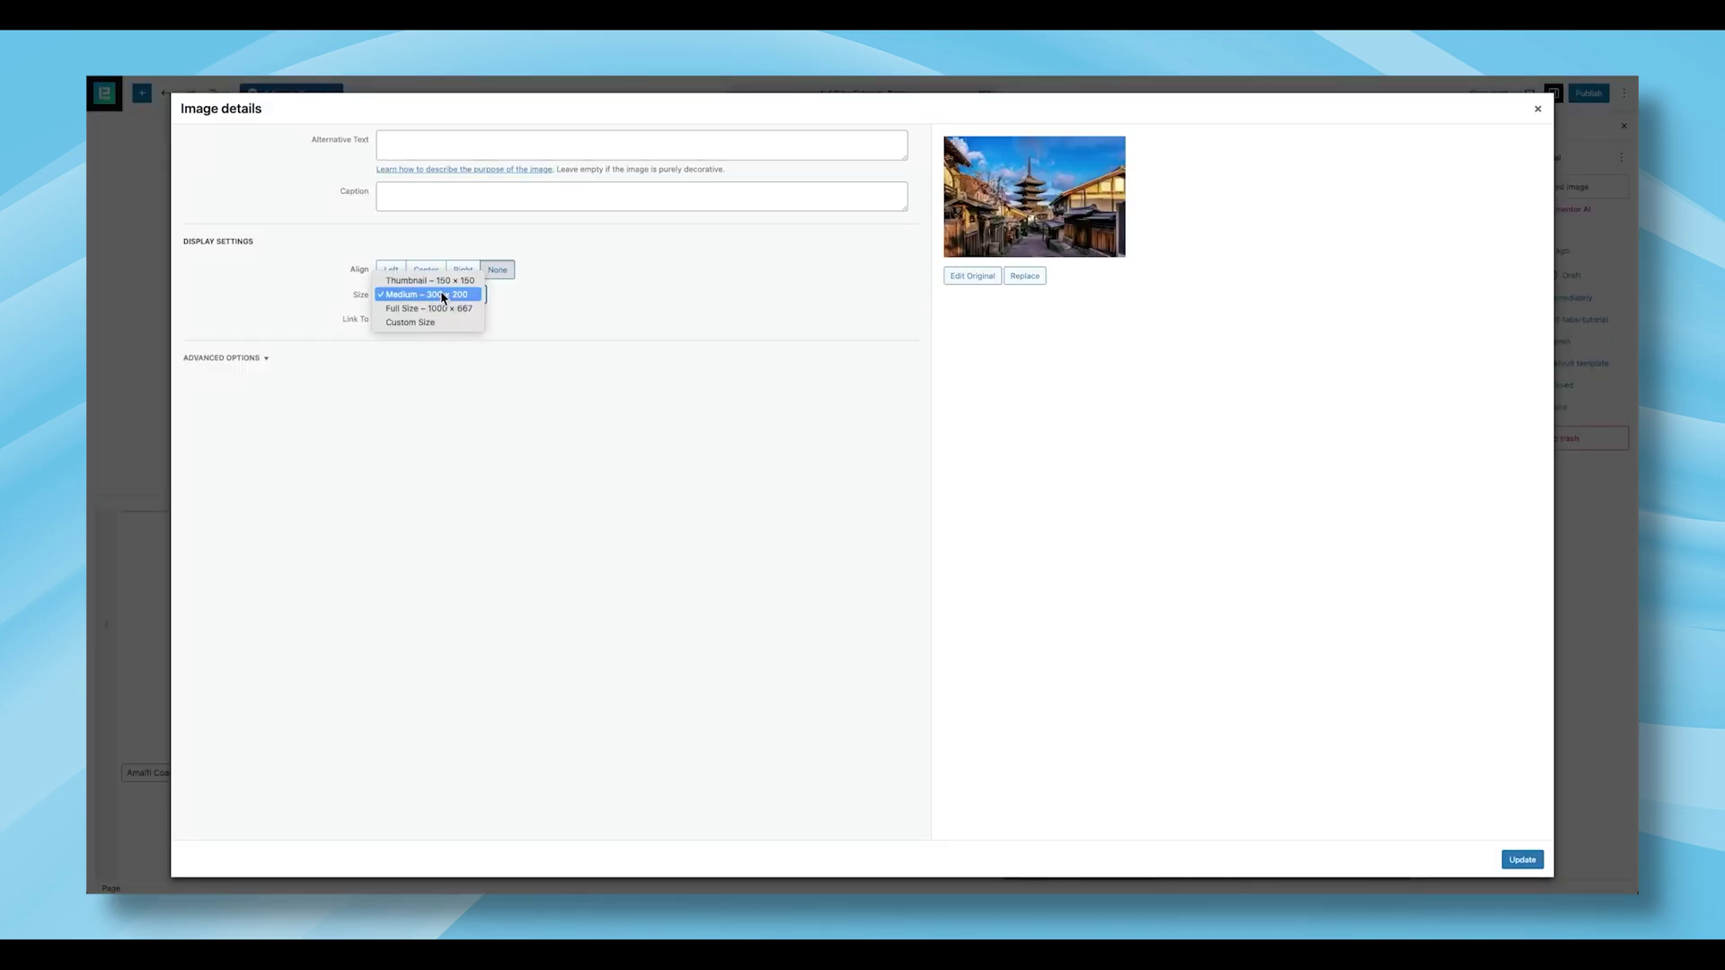
{"action": "left_click", "coordinate": [429, 308]}
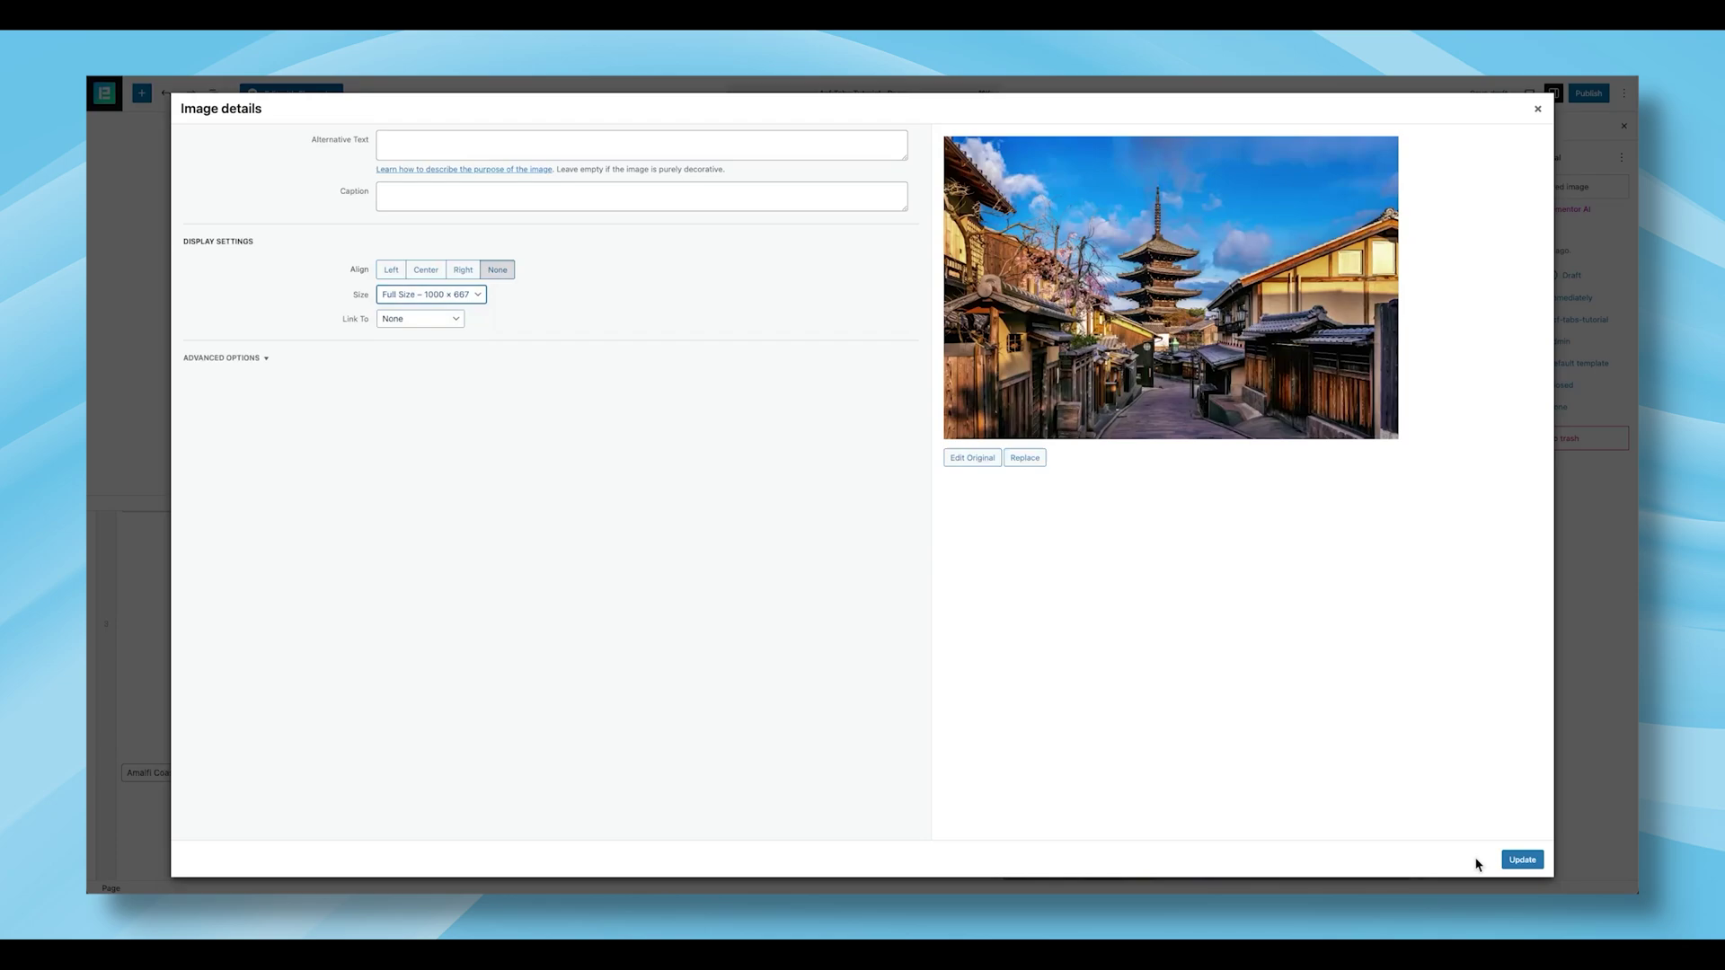
{"action": "left_click", "coordinate": [1522, 860]}
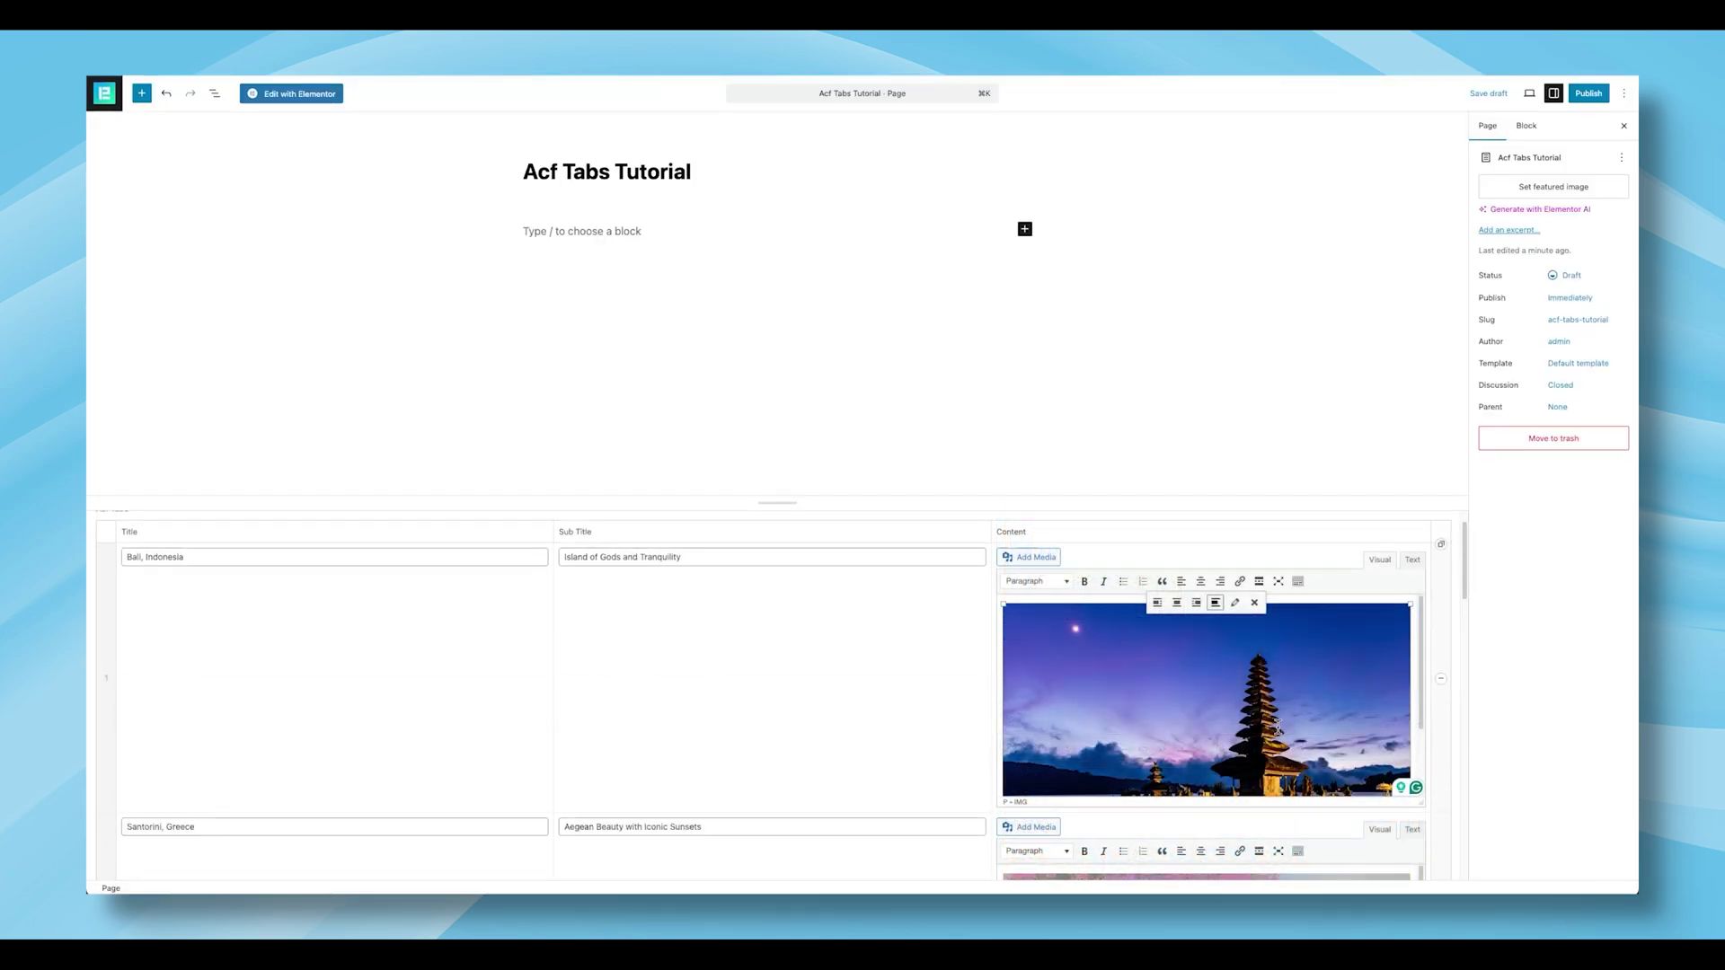
Step: Publish the page and close the post-publish summary
{"action": "scroll", "coordinate": [1278, 725], "scroll_direction": "up", "scroll_amount": 1}
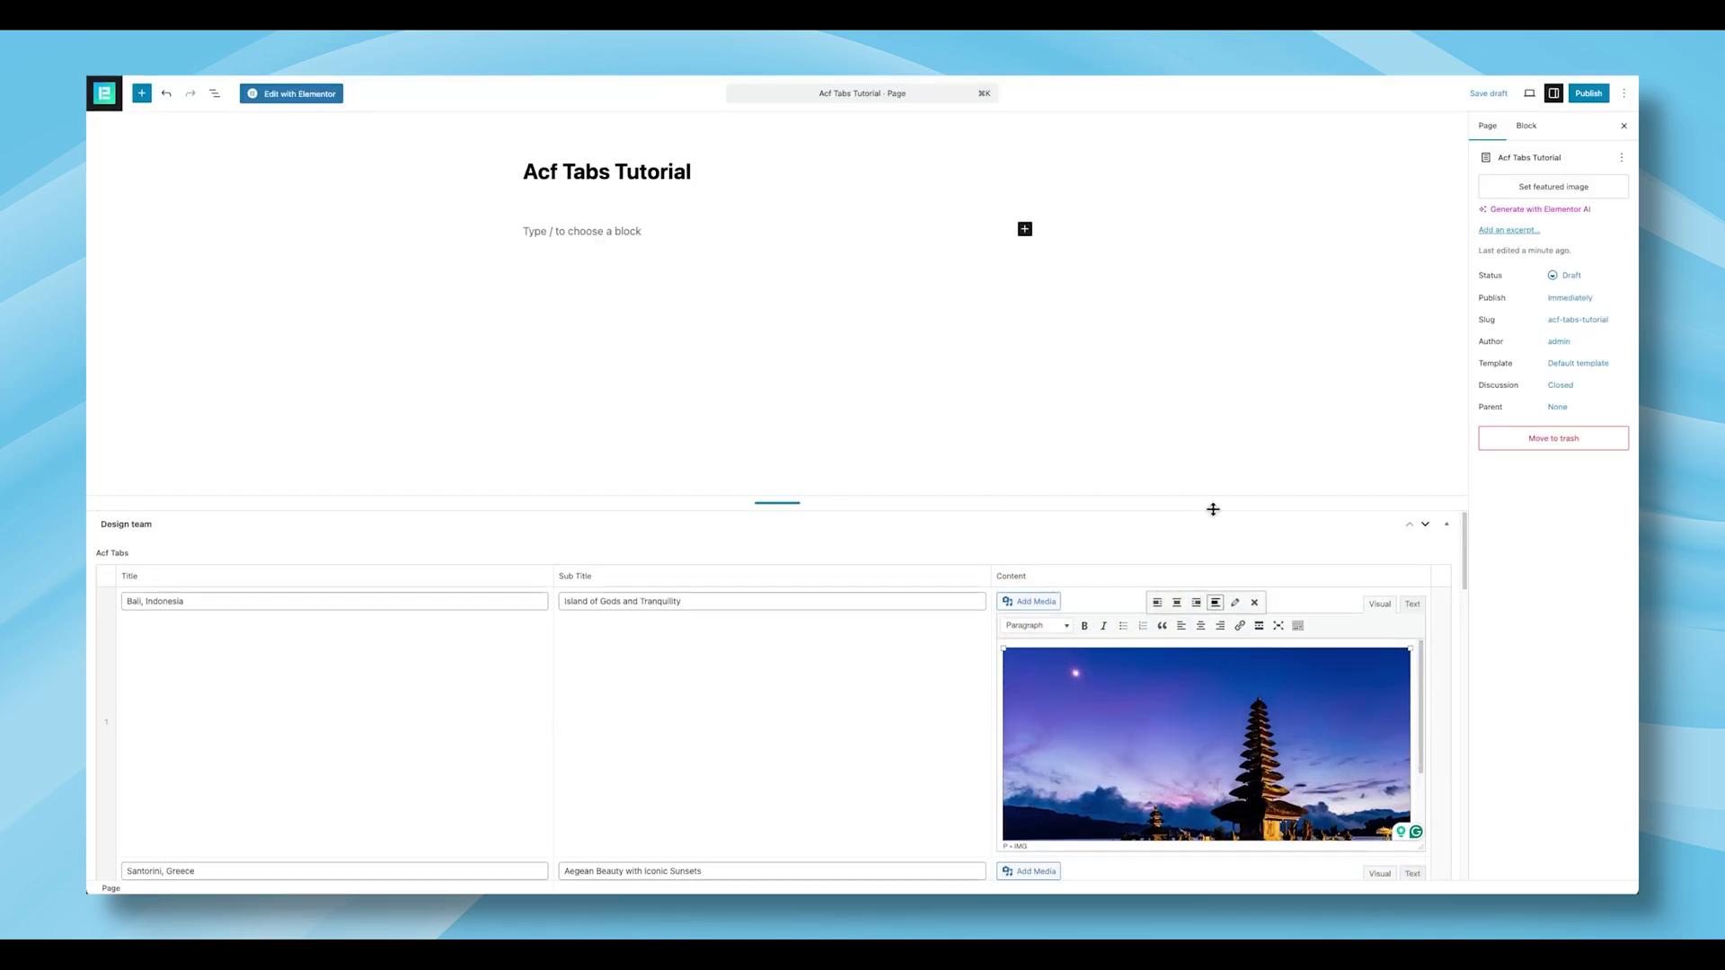
{"action": "left_click", "coordinate": [1589, 93]}
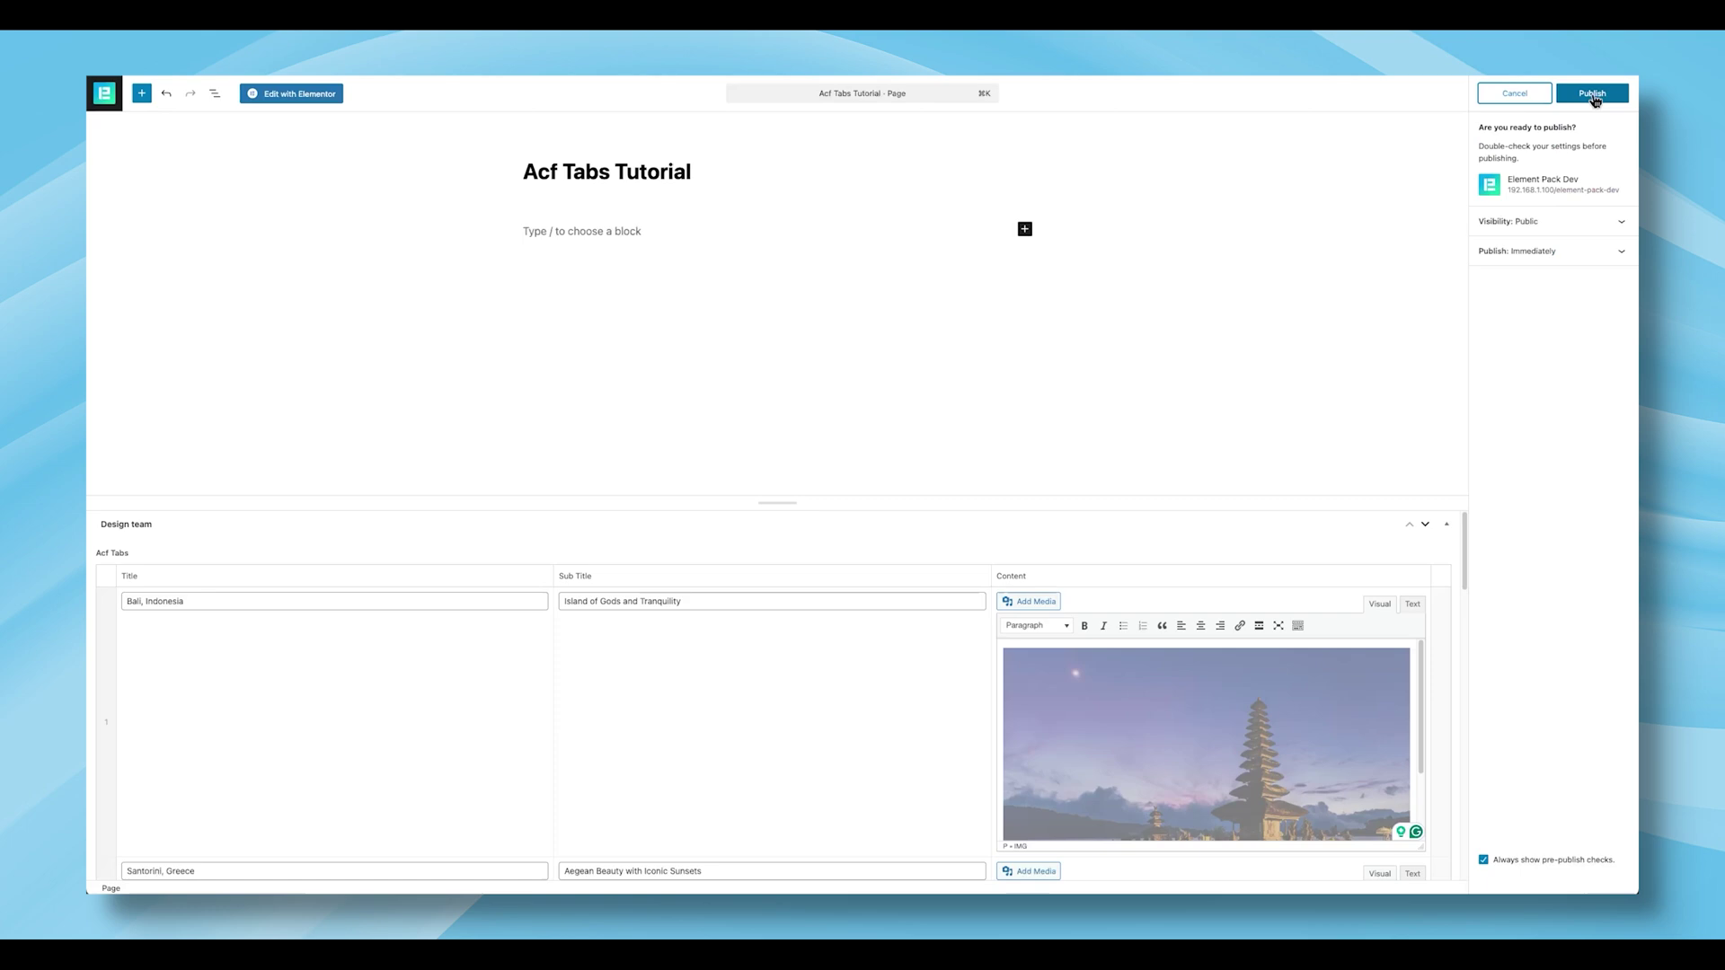
{"action": "left_click", "coordinate": [1587, 93]}
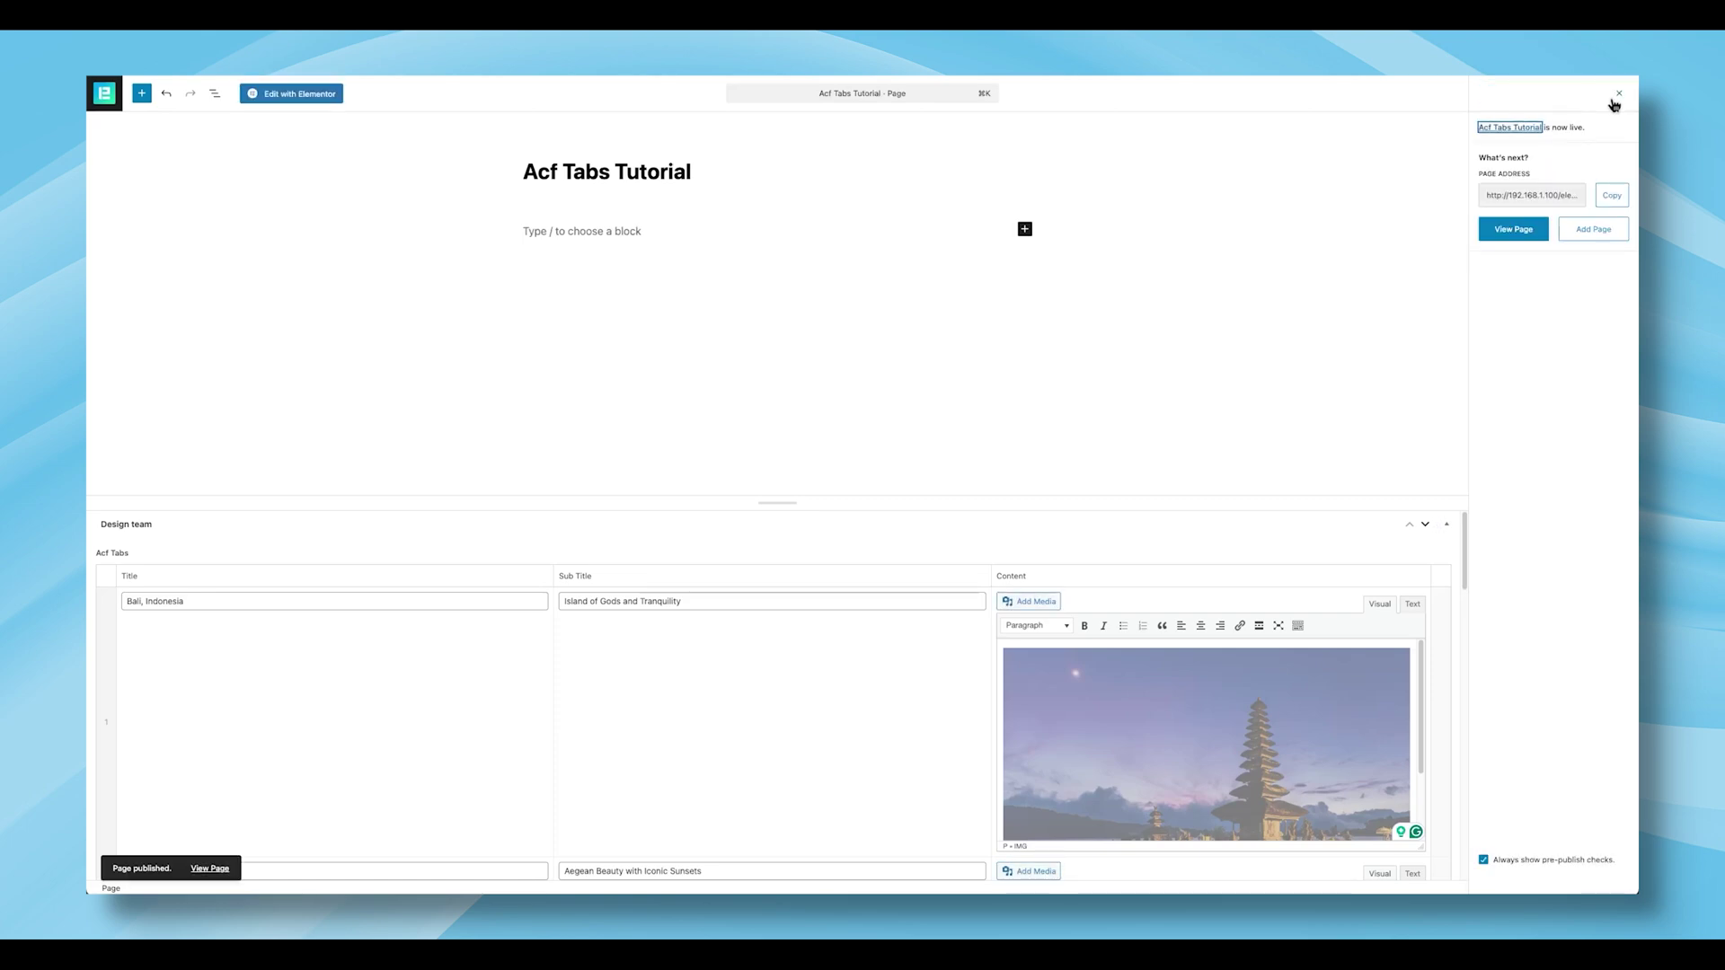
{"action": "left_click", "coordinate": [1618, 106]}
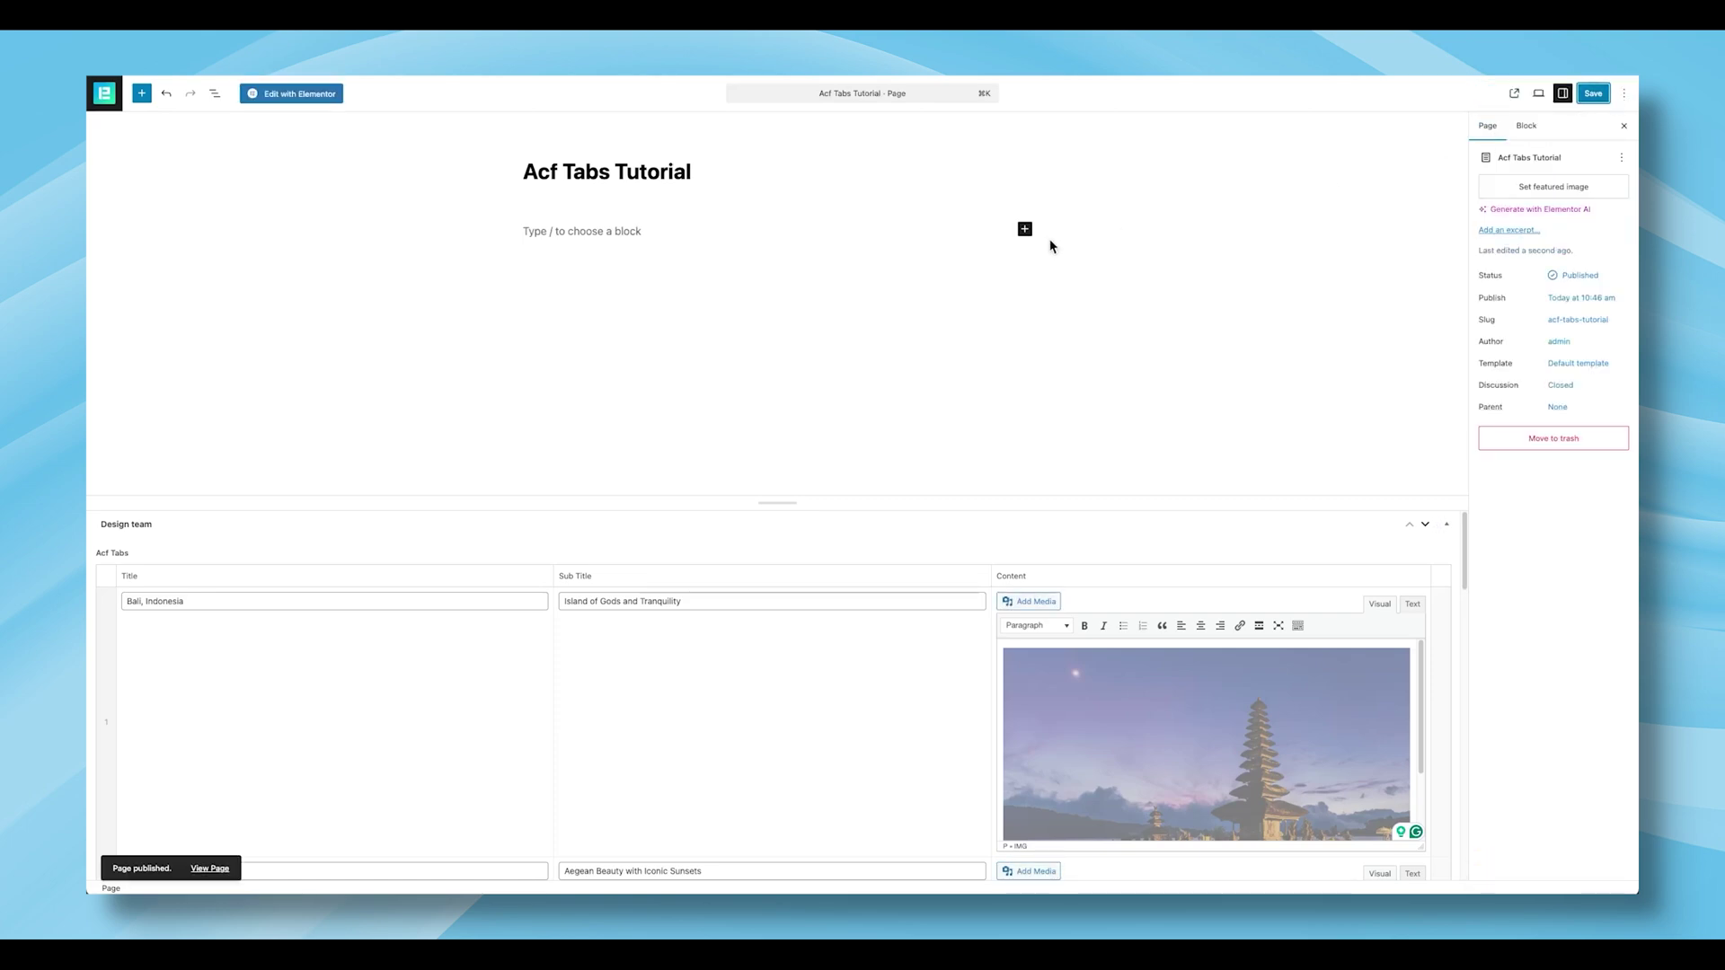
Step: Open the page in Elementor and drop a Container onto the empty canvas
{"action": "left_click", "coordinate": [319, 104]}
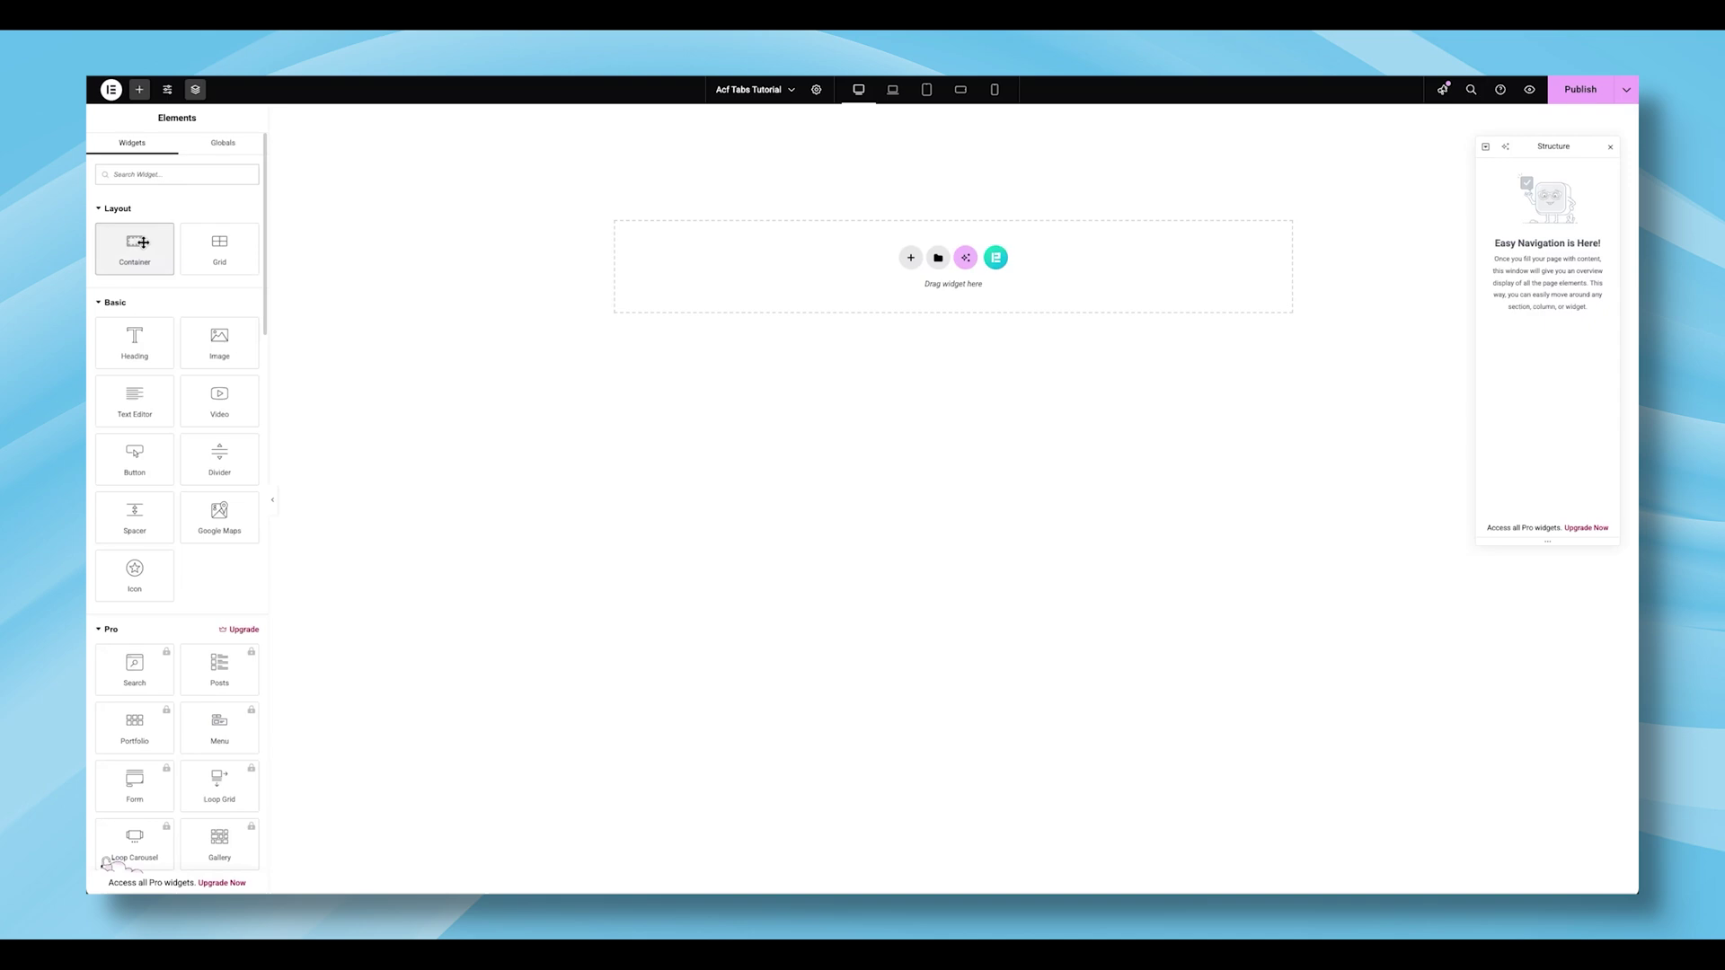
{"action": "left_click_drag", "start_coordinate": [134, 244], "coordinate": [886, 262]}
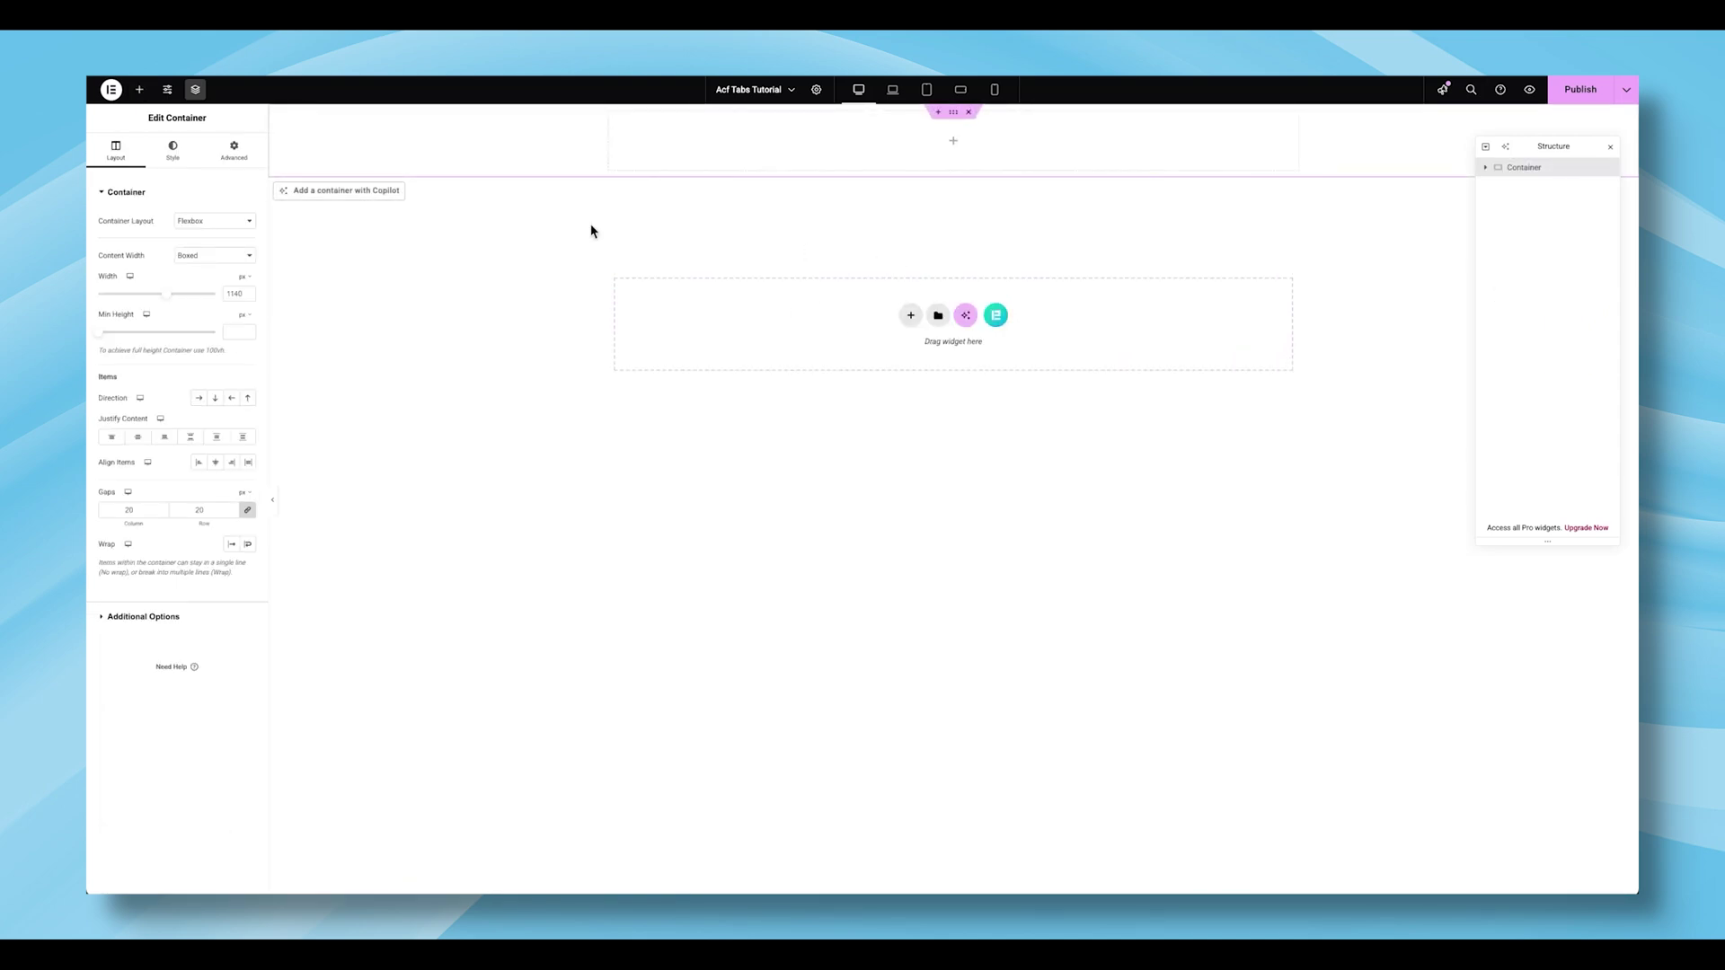
{"action": "left_click", "coordinate": [234, 150]}
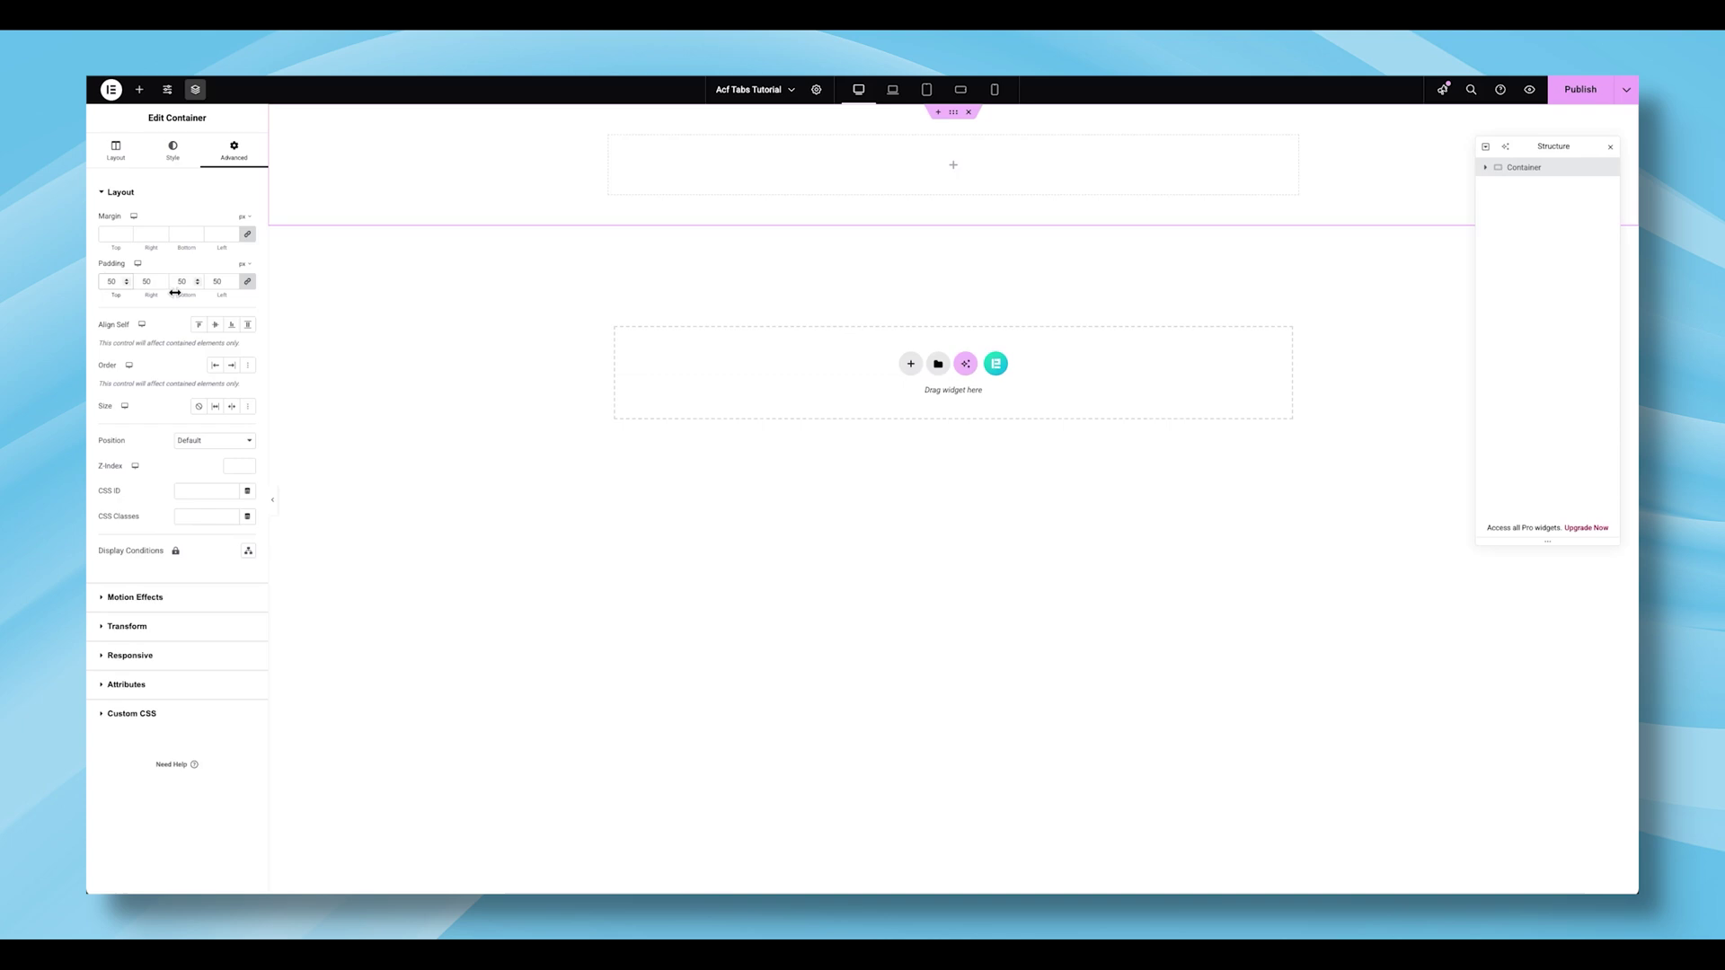
{"action": "left_click", "coordinate": [115, 160]}
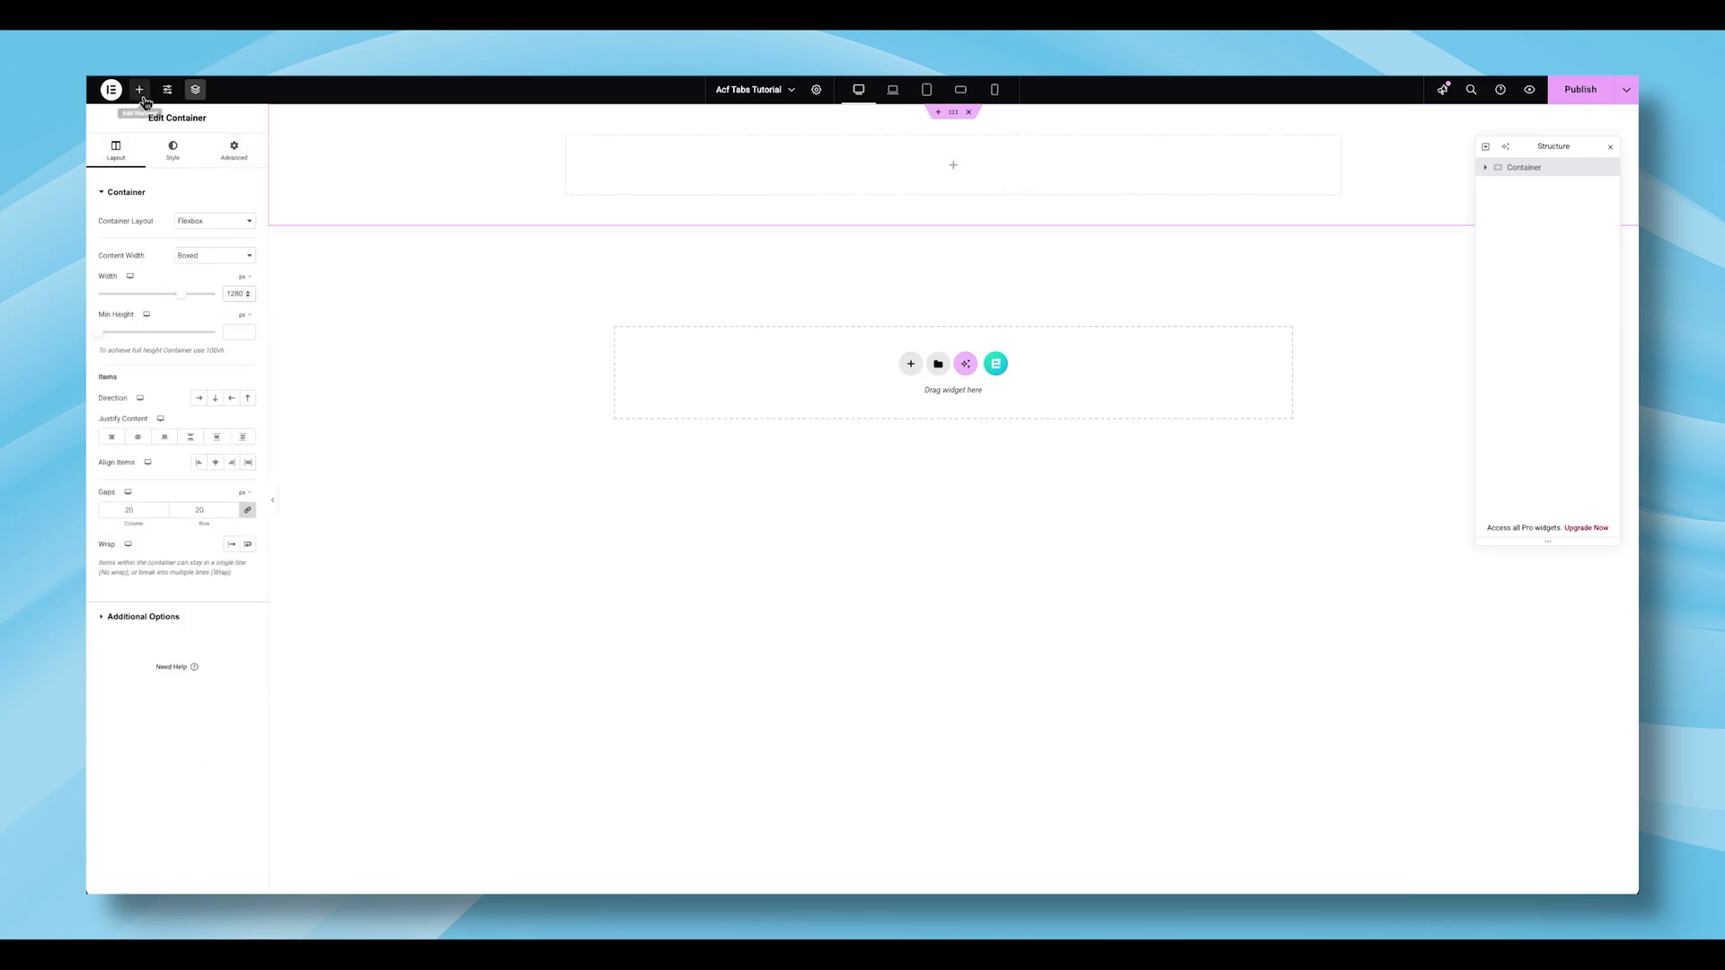
Step: Search the widgets for 'acf' and drag ACF Tabs into the container
{"action": "left_click", "coordinate": [139, 89]}
{"action": "left_click", "coordinate": [173, 175]}
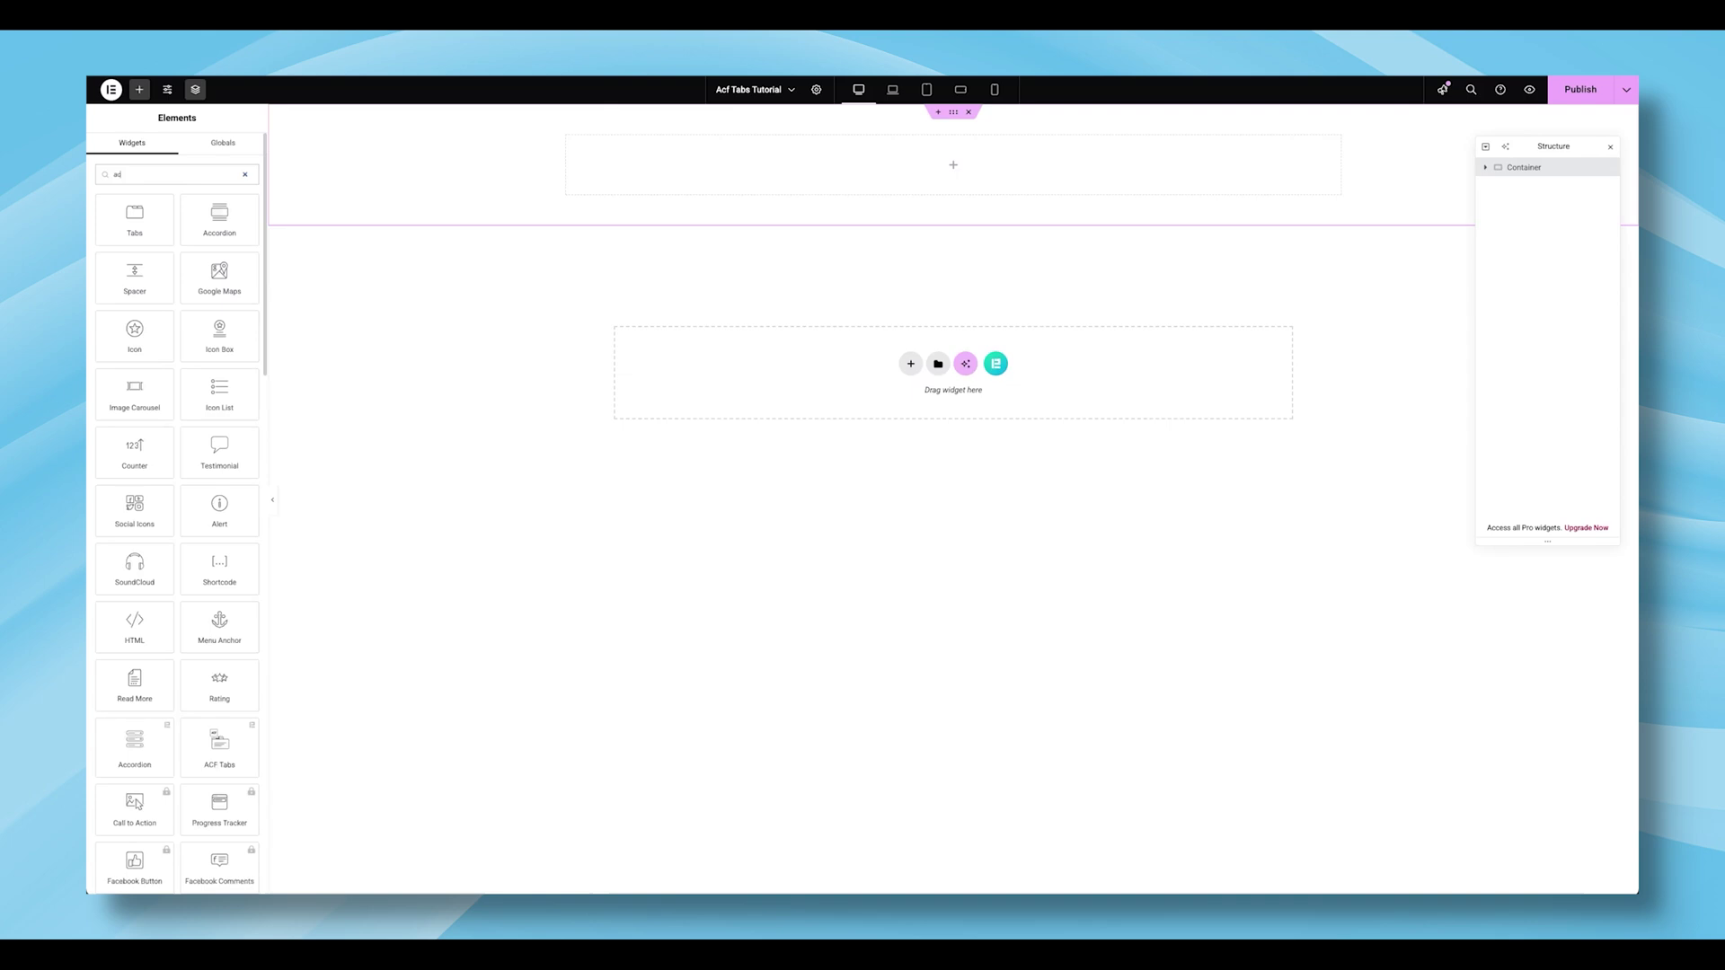
{"action": "type", "text": "acf"}
{"action": "left_click_drag", "start_coordinate": [135, 223], "coordinate": [831, 189]}
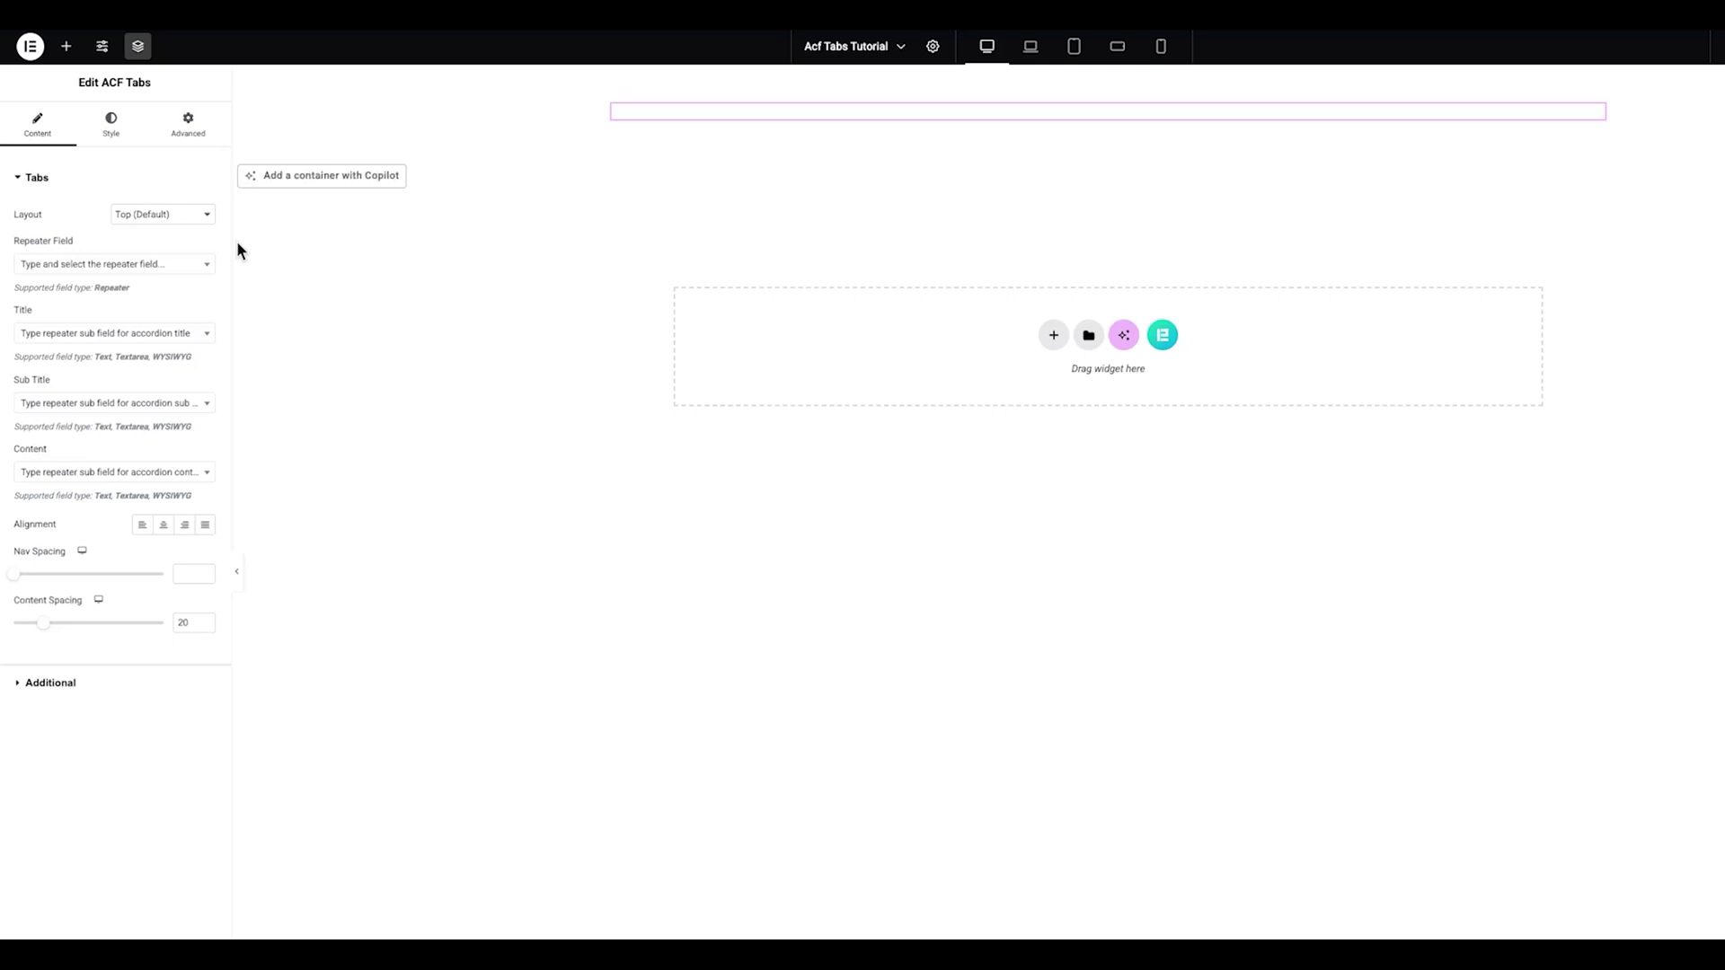
Step: Map Repeater Field to Acf Tabs, and Title, Sub Title, Content to the matching sub-fields
{"action": "left_click", "coordinate": [92, 269]}
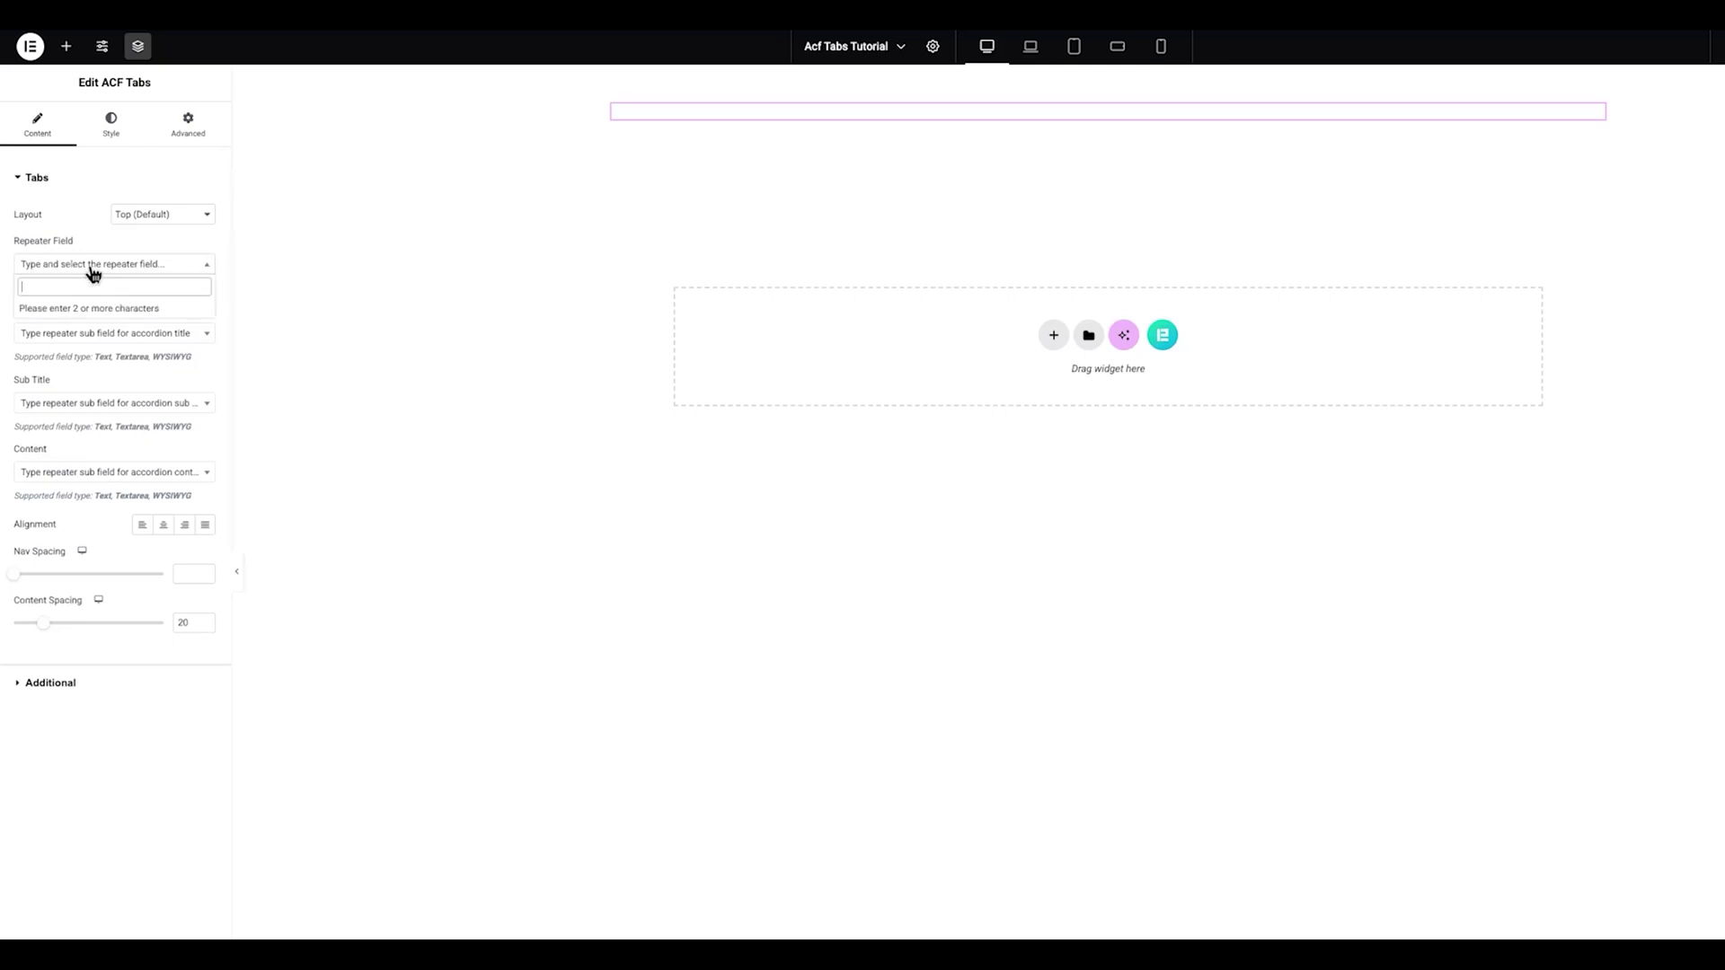
{"action": "type", "text": "ac"}
{"action": "left_click", "coordinate": [70, 313]}
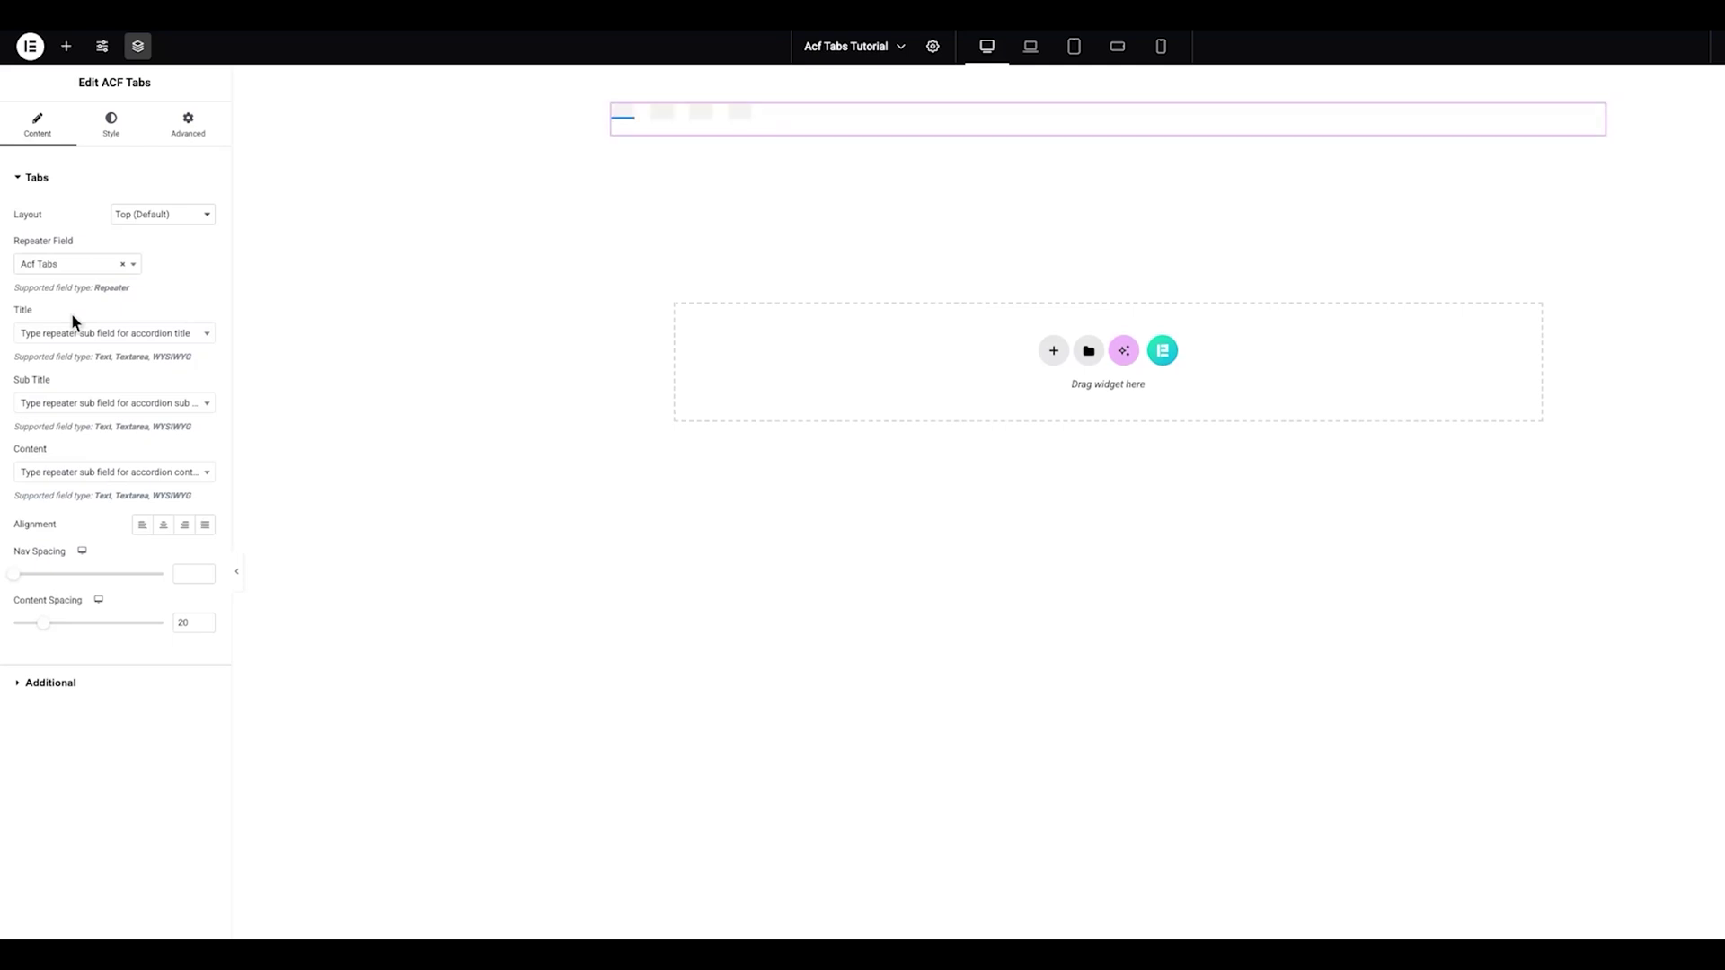
{"action": "left_click", "coordinate": [142, 337]}
{"action": "type", "text": "tit"}
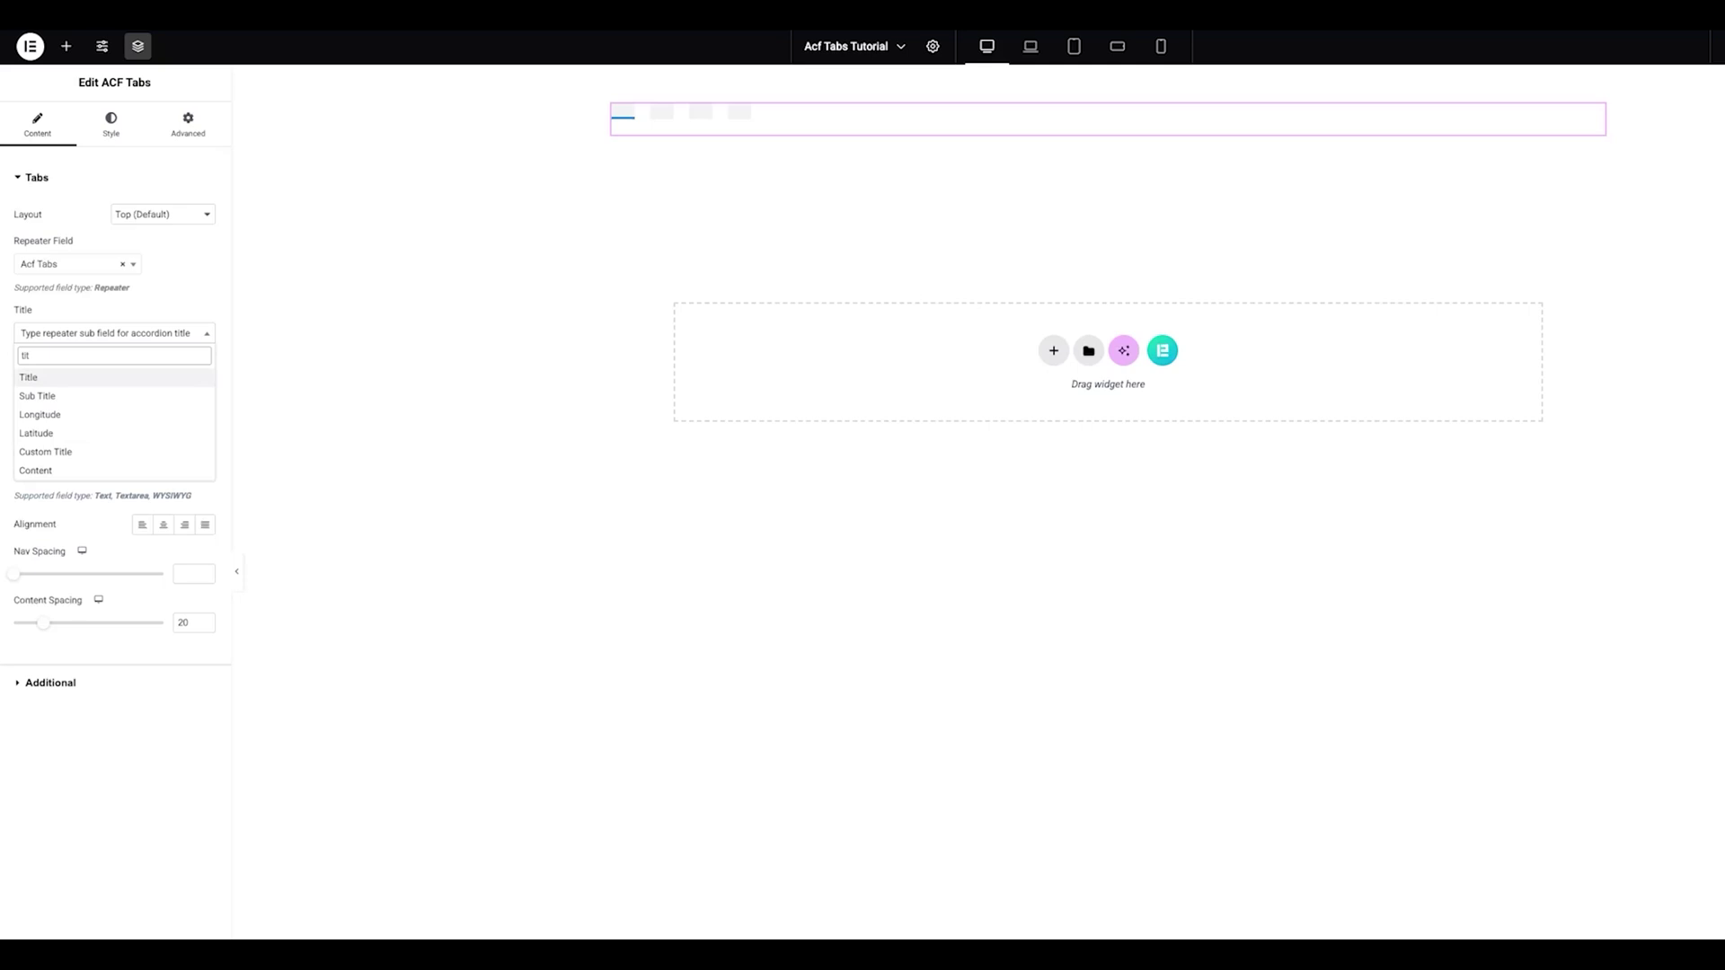
{"action": "left_click", "coordinate": [72, 383]}
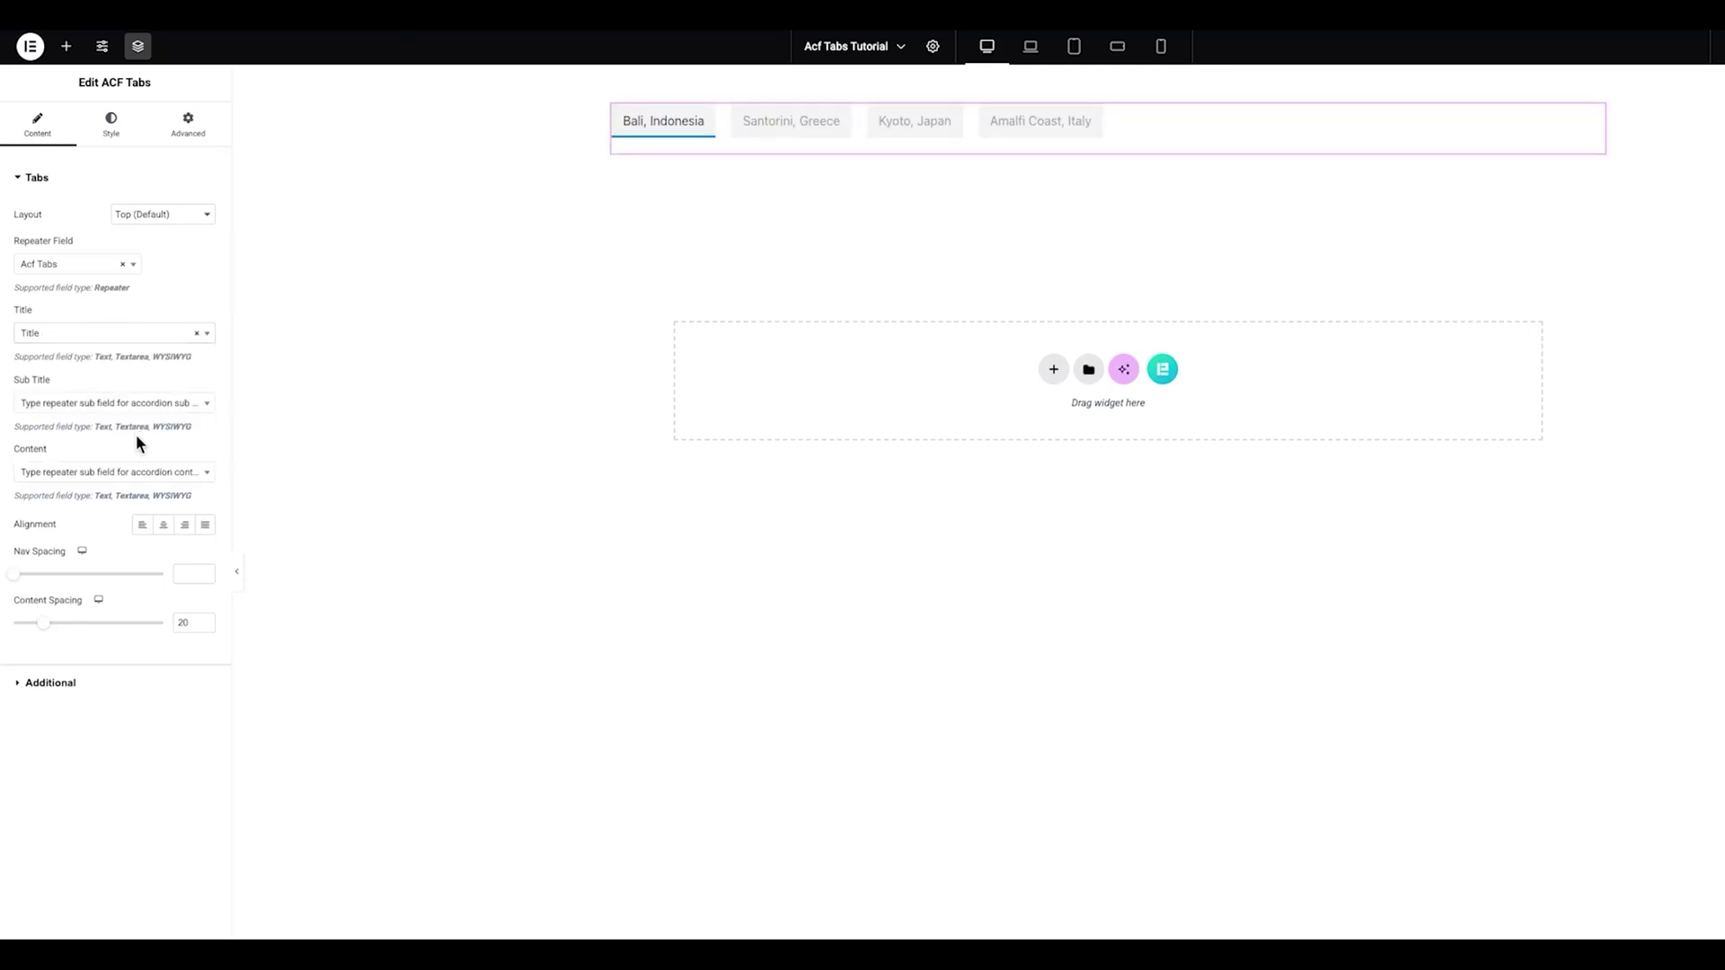
{"action": "left_click", "coordinate": [104, 409]}
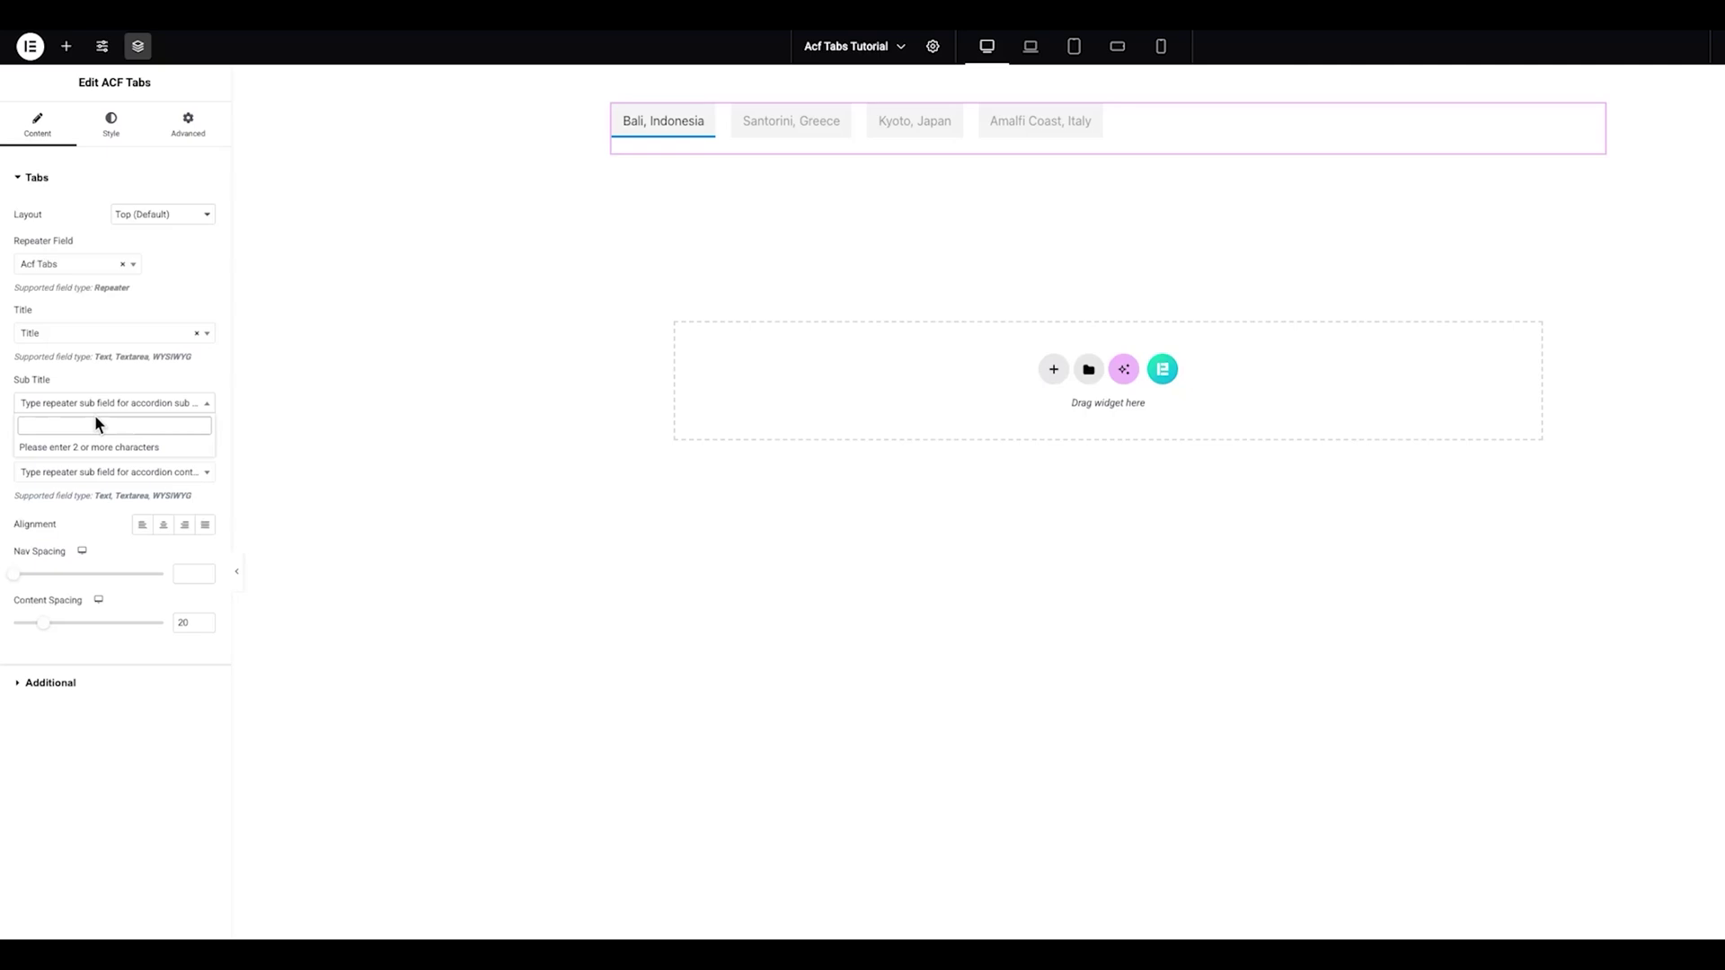
{"action": "type", "text": "sub"}
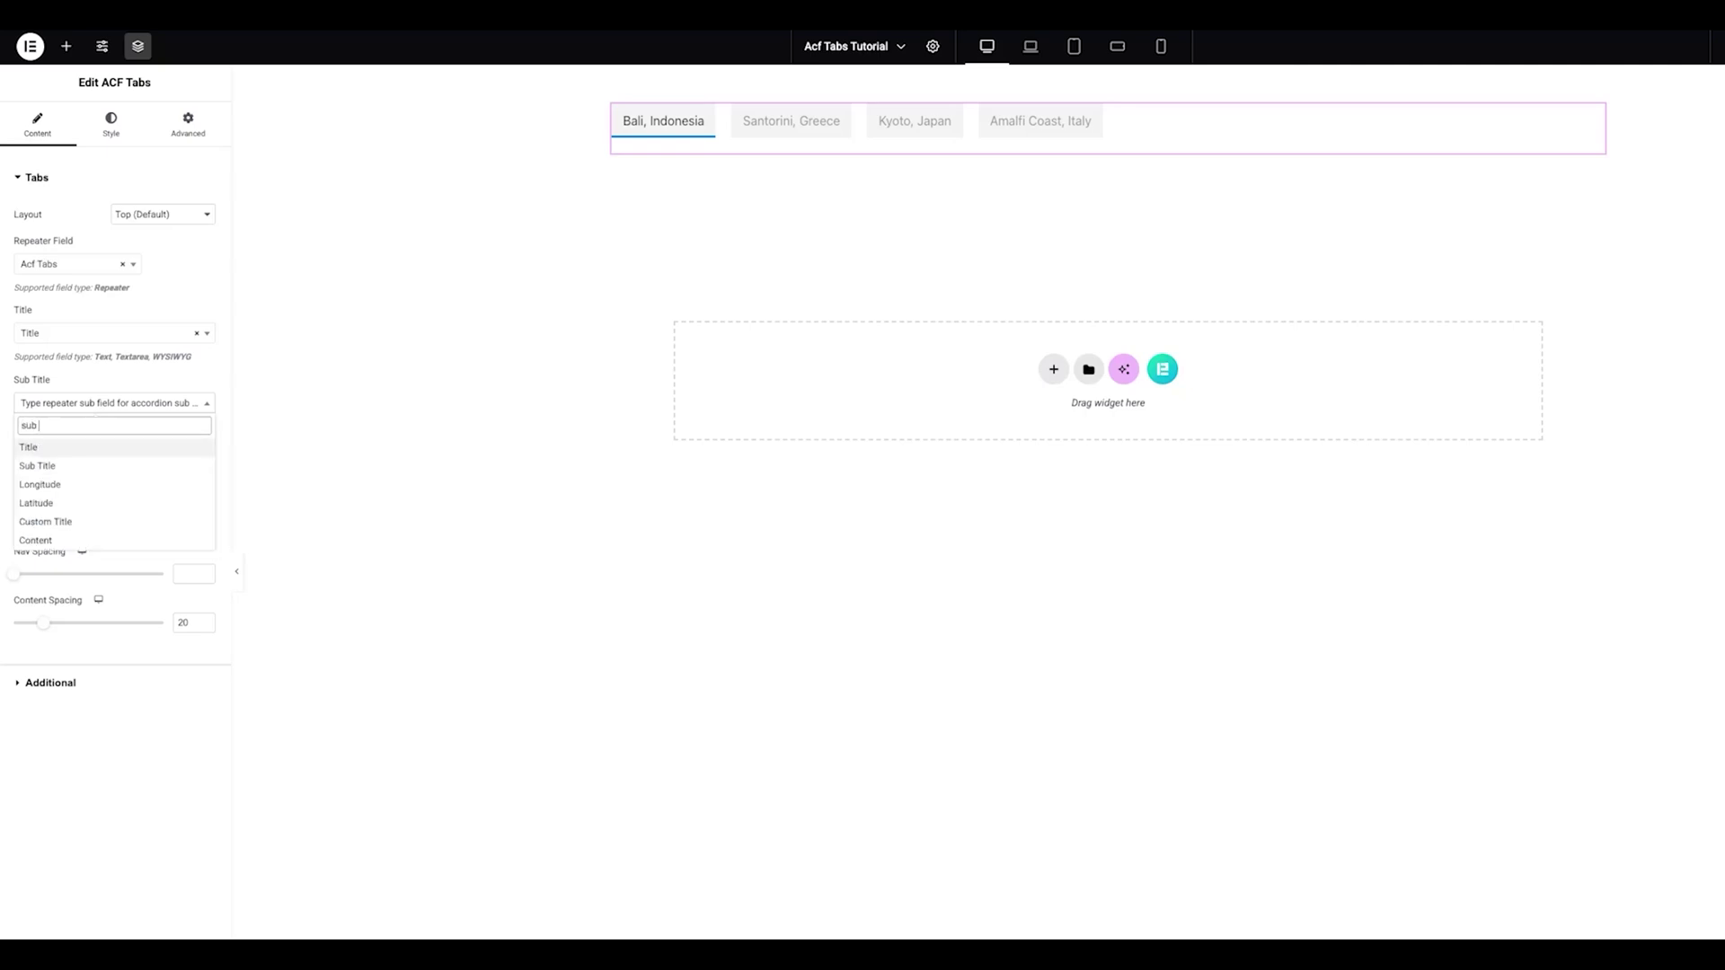
{"action": "left_click", "coordinate": [41, 463]}
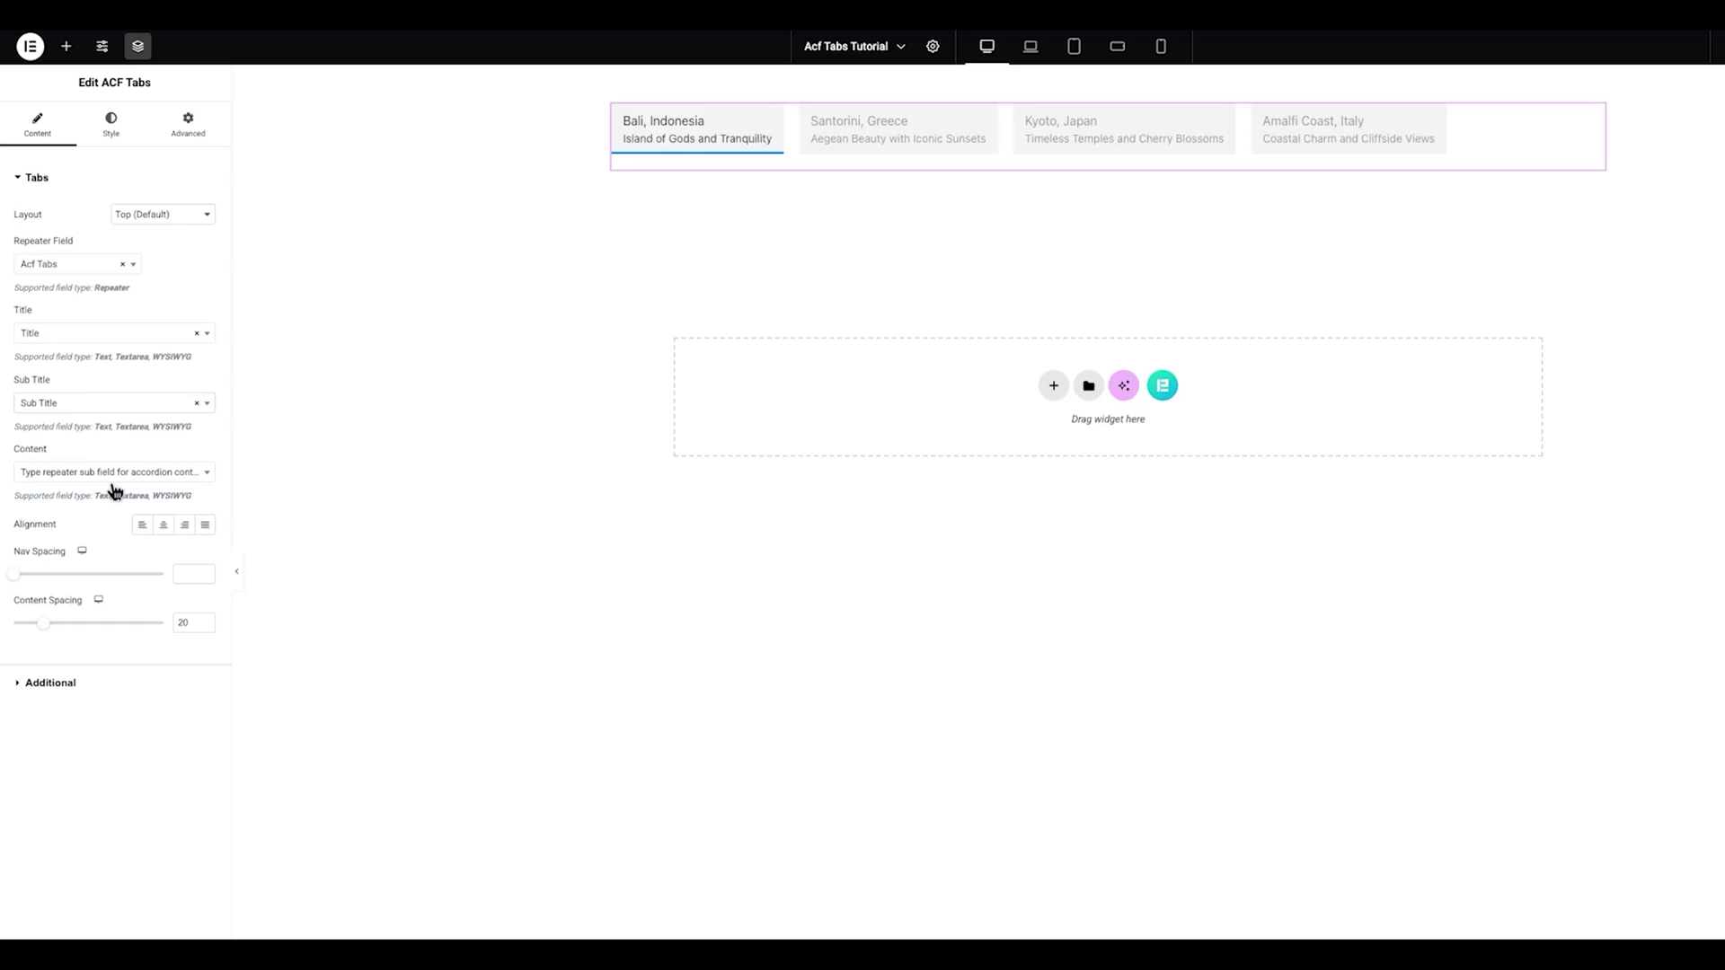
{"action": "left_click", "coordinate": [80, 474]}
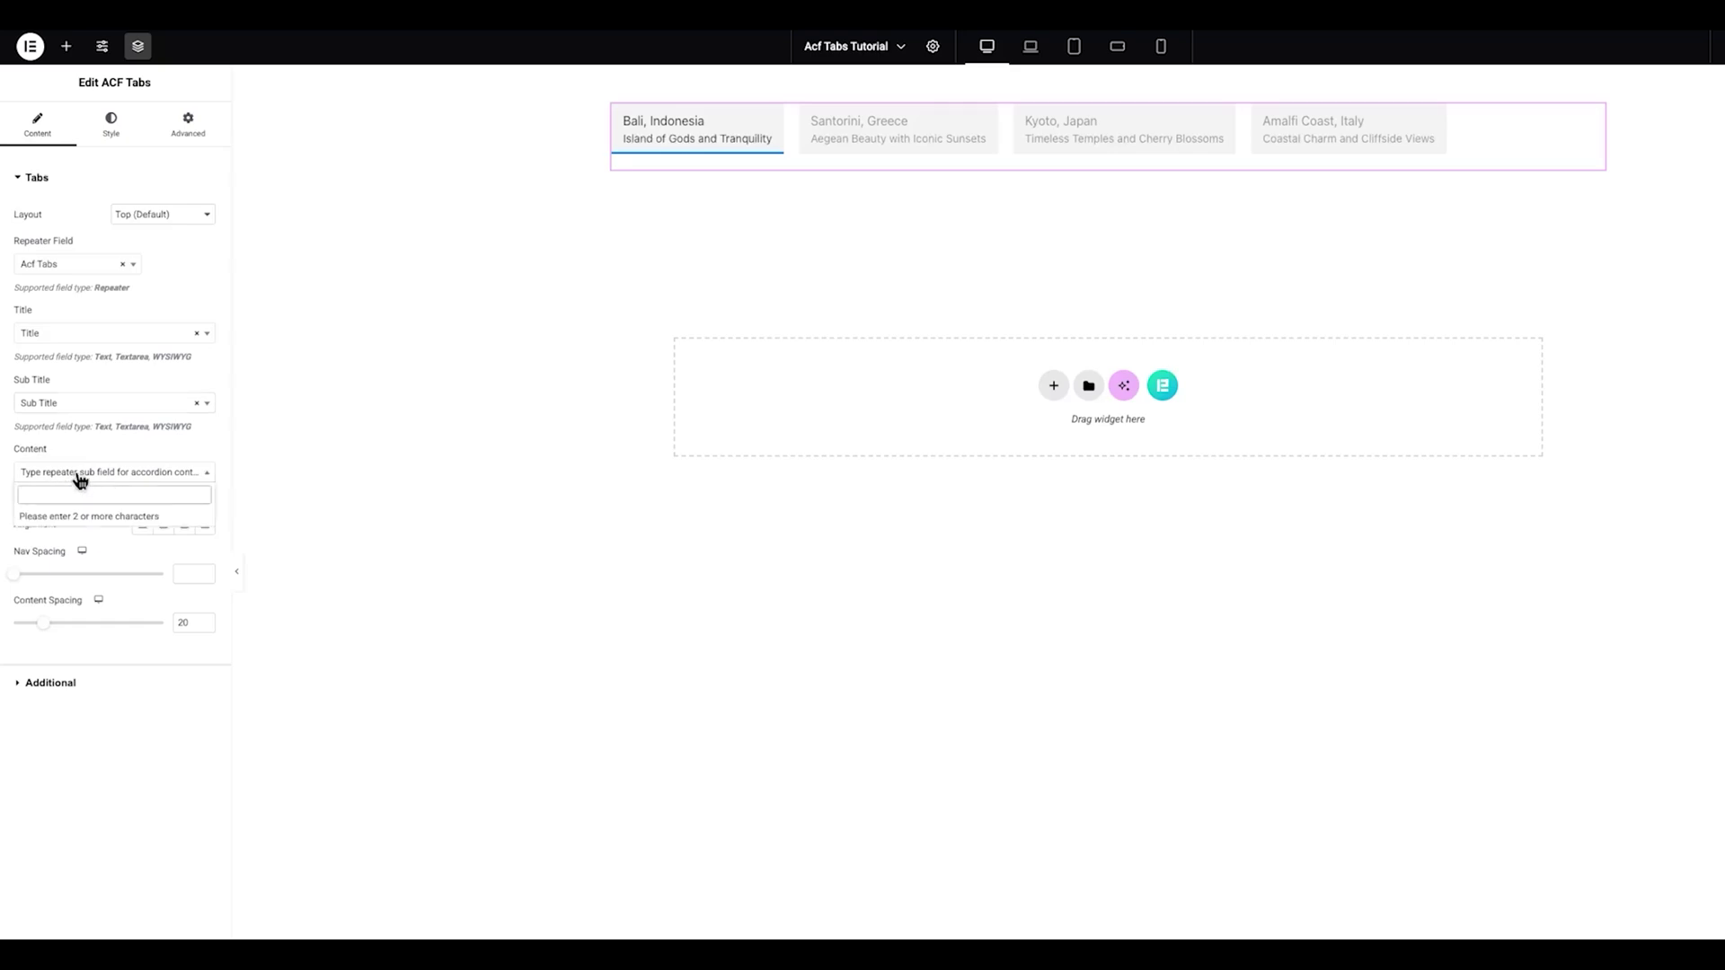
{"action": "type", "text": "con"}
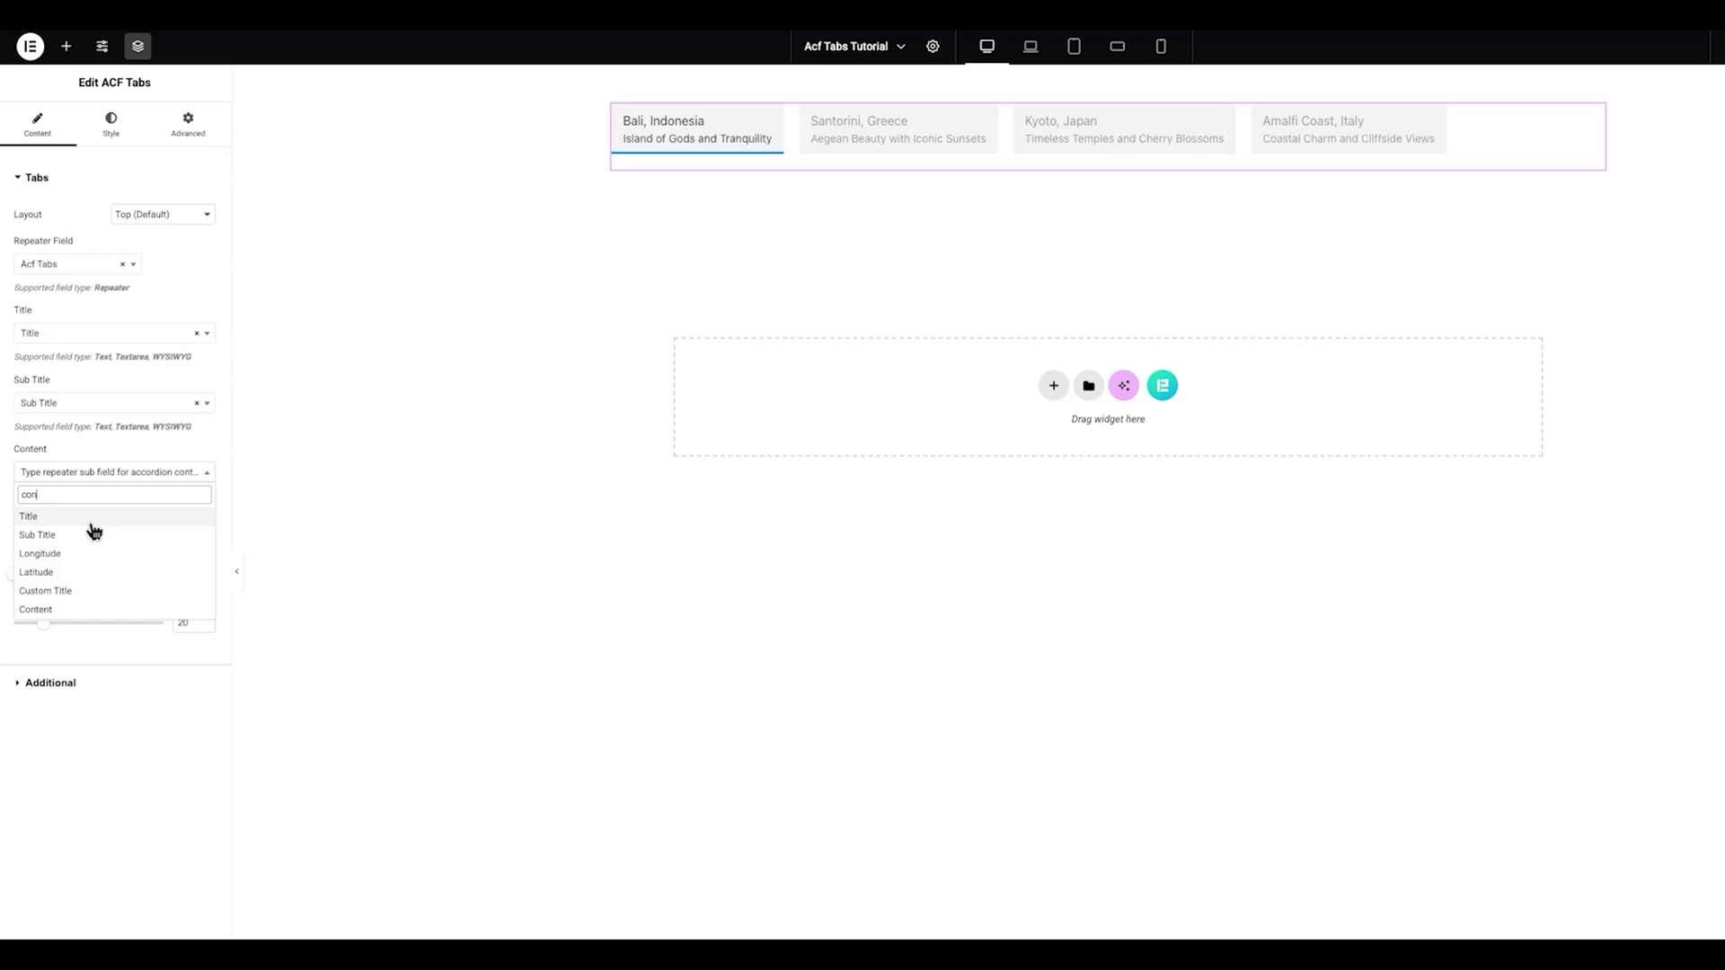
{"action": "left_click", "coordinate": [36, 609]}
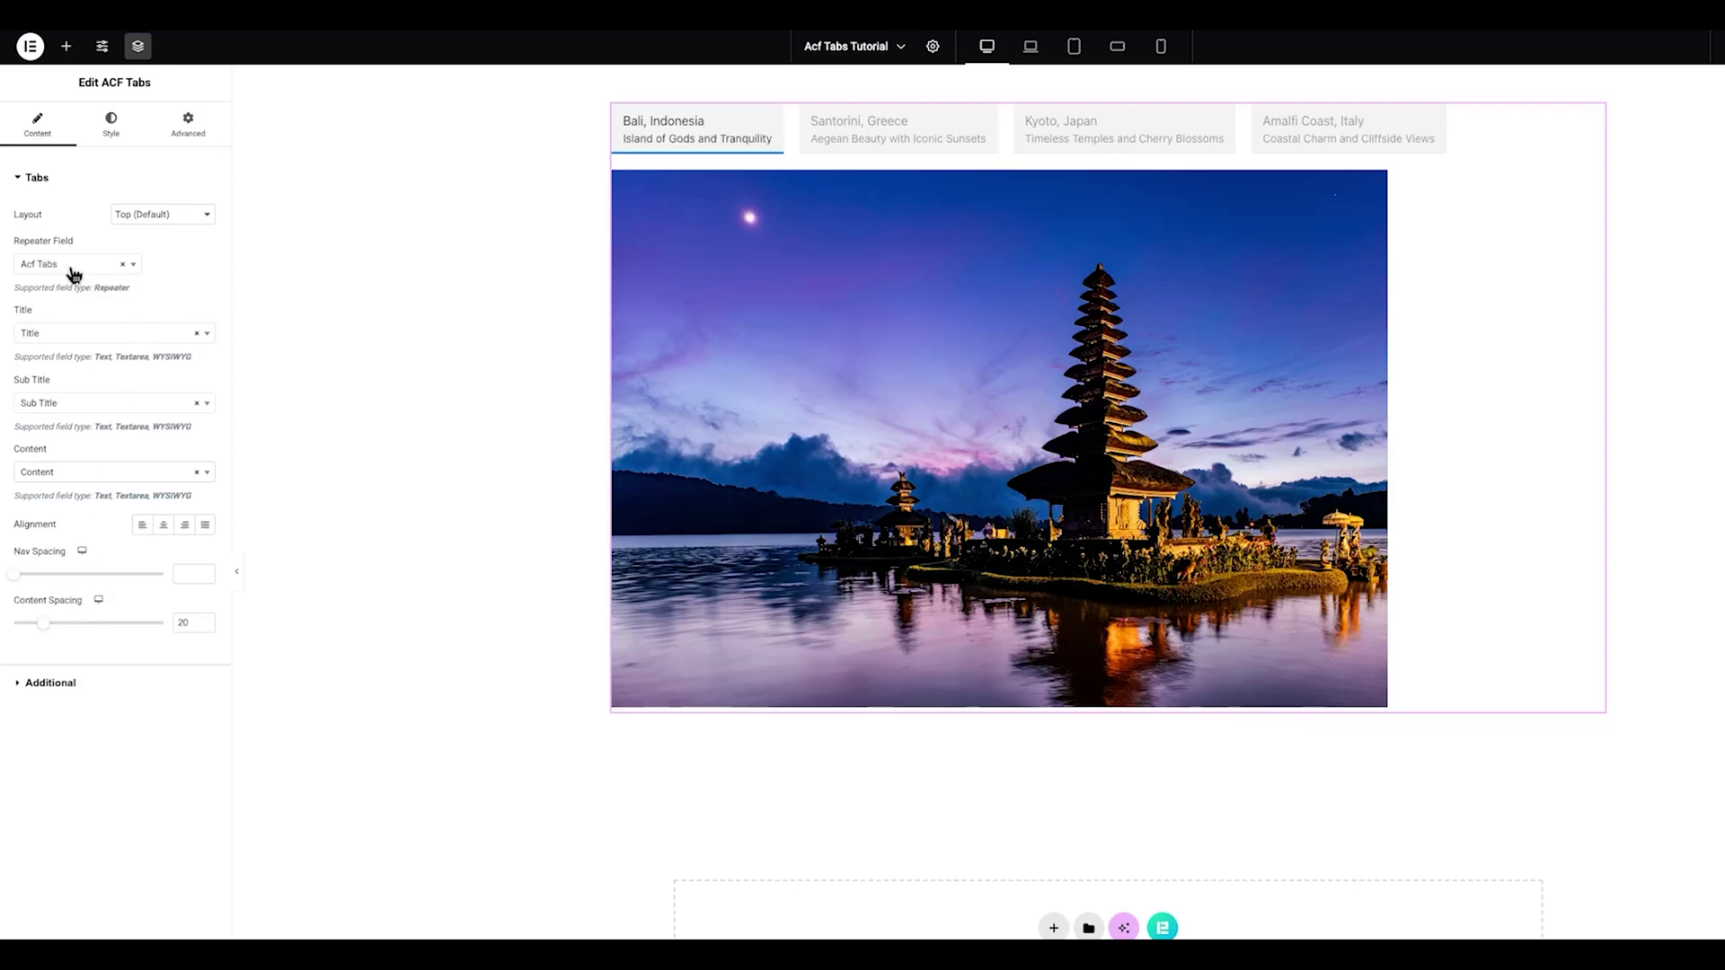
{"action": "left_click", "coordinate": [160, 216]}
{"action": "left_click", "coordinate": [154, 230]}
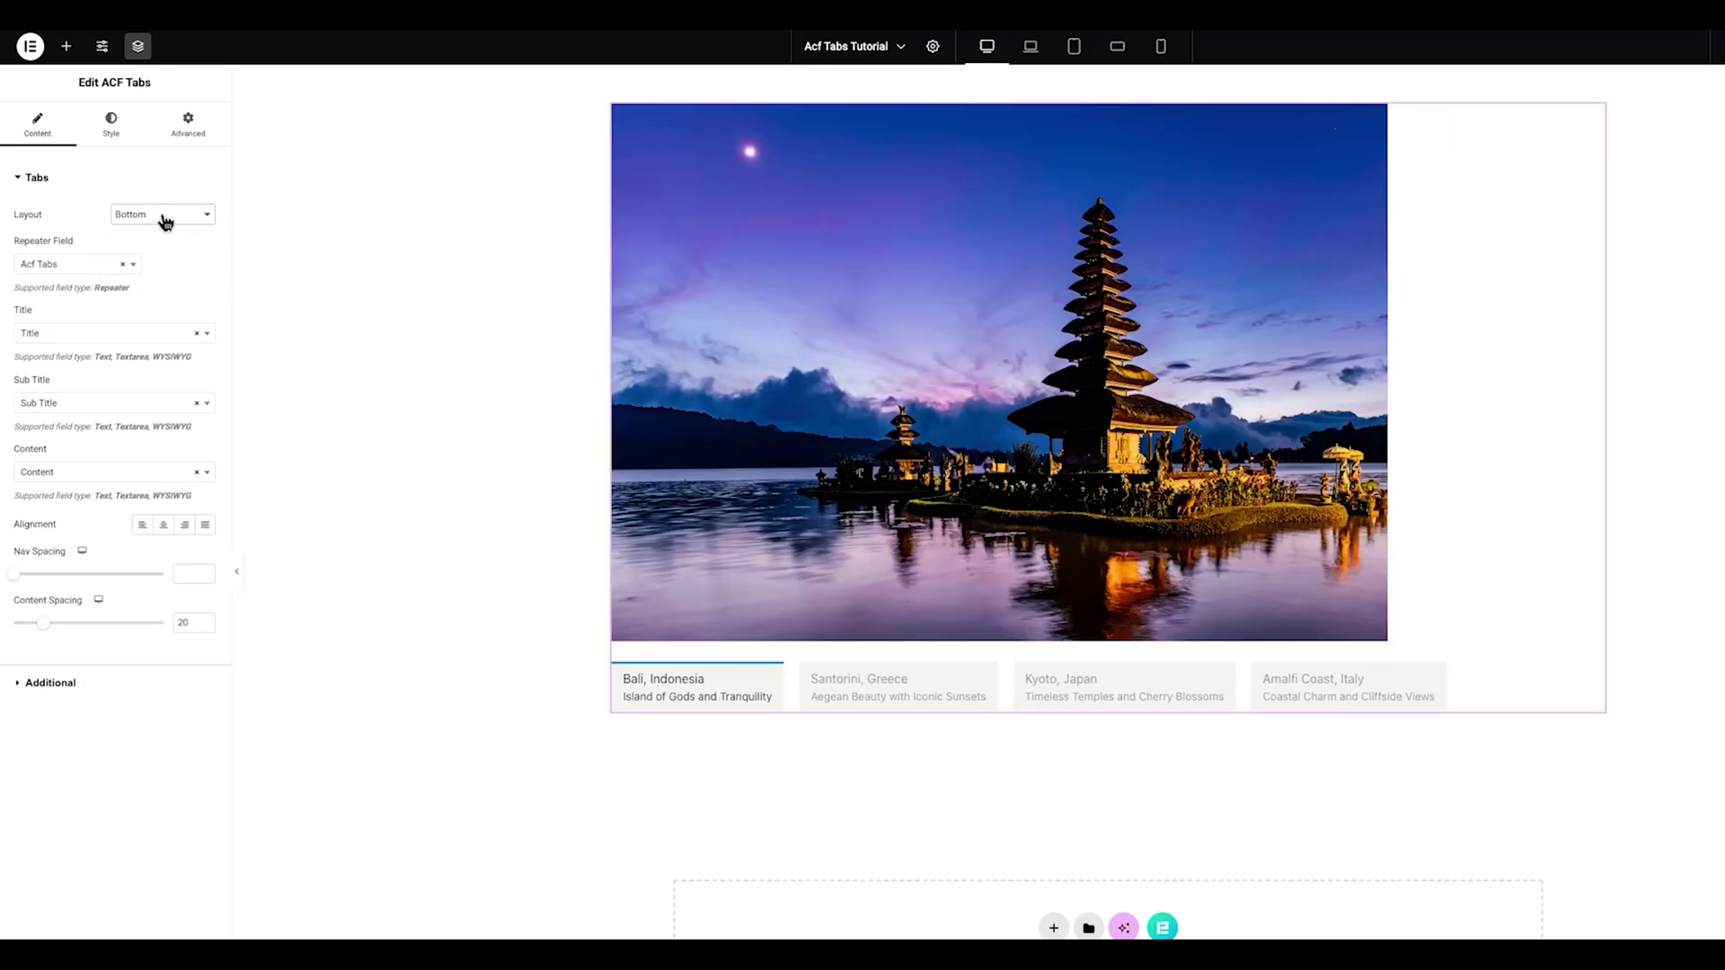
{"action": "left_click", "coordinate": [160, 214]}
{"action": "left_click", "coordinate": [157, 231]}
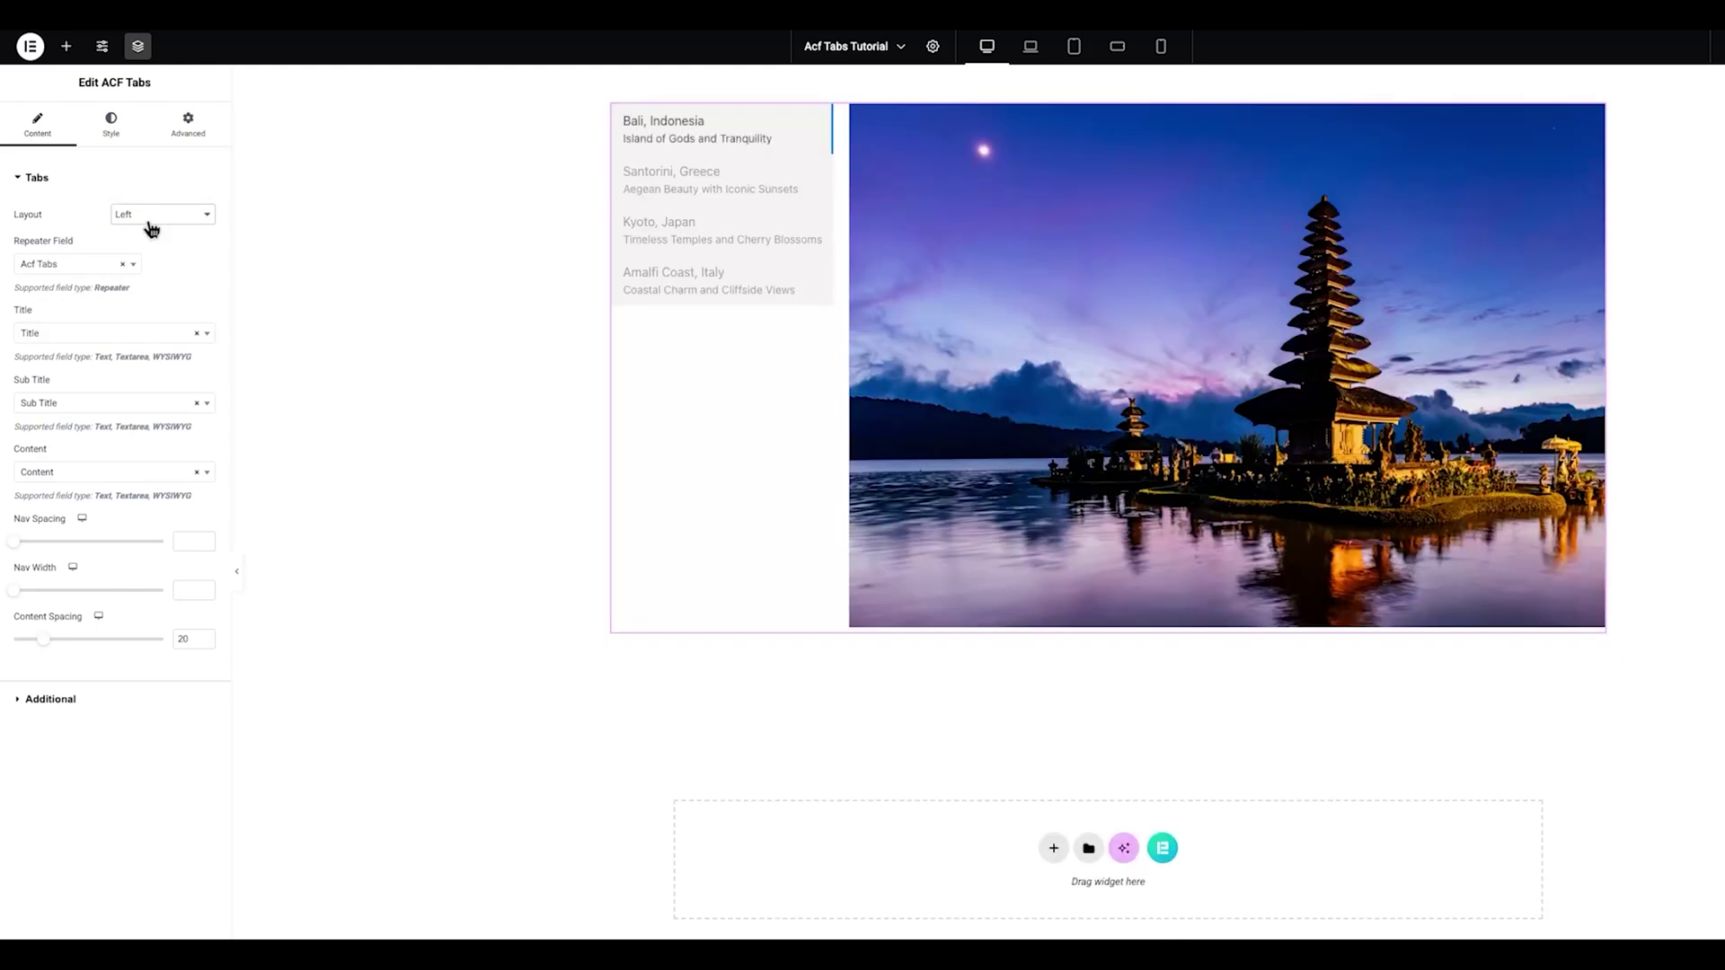
{"action": "left_click", "coordinate": [150, 222]}
{"action": "left_click", "coordinate": [144, 231]}
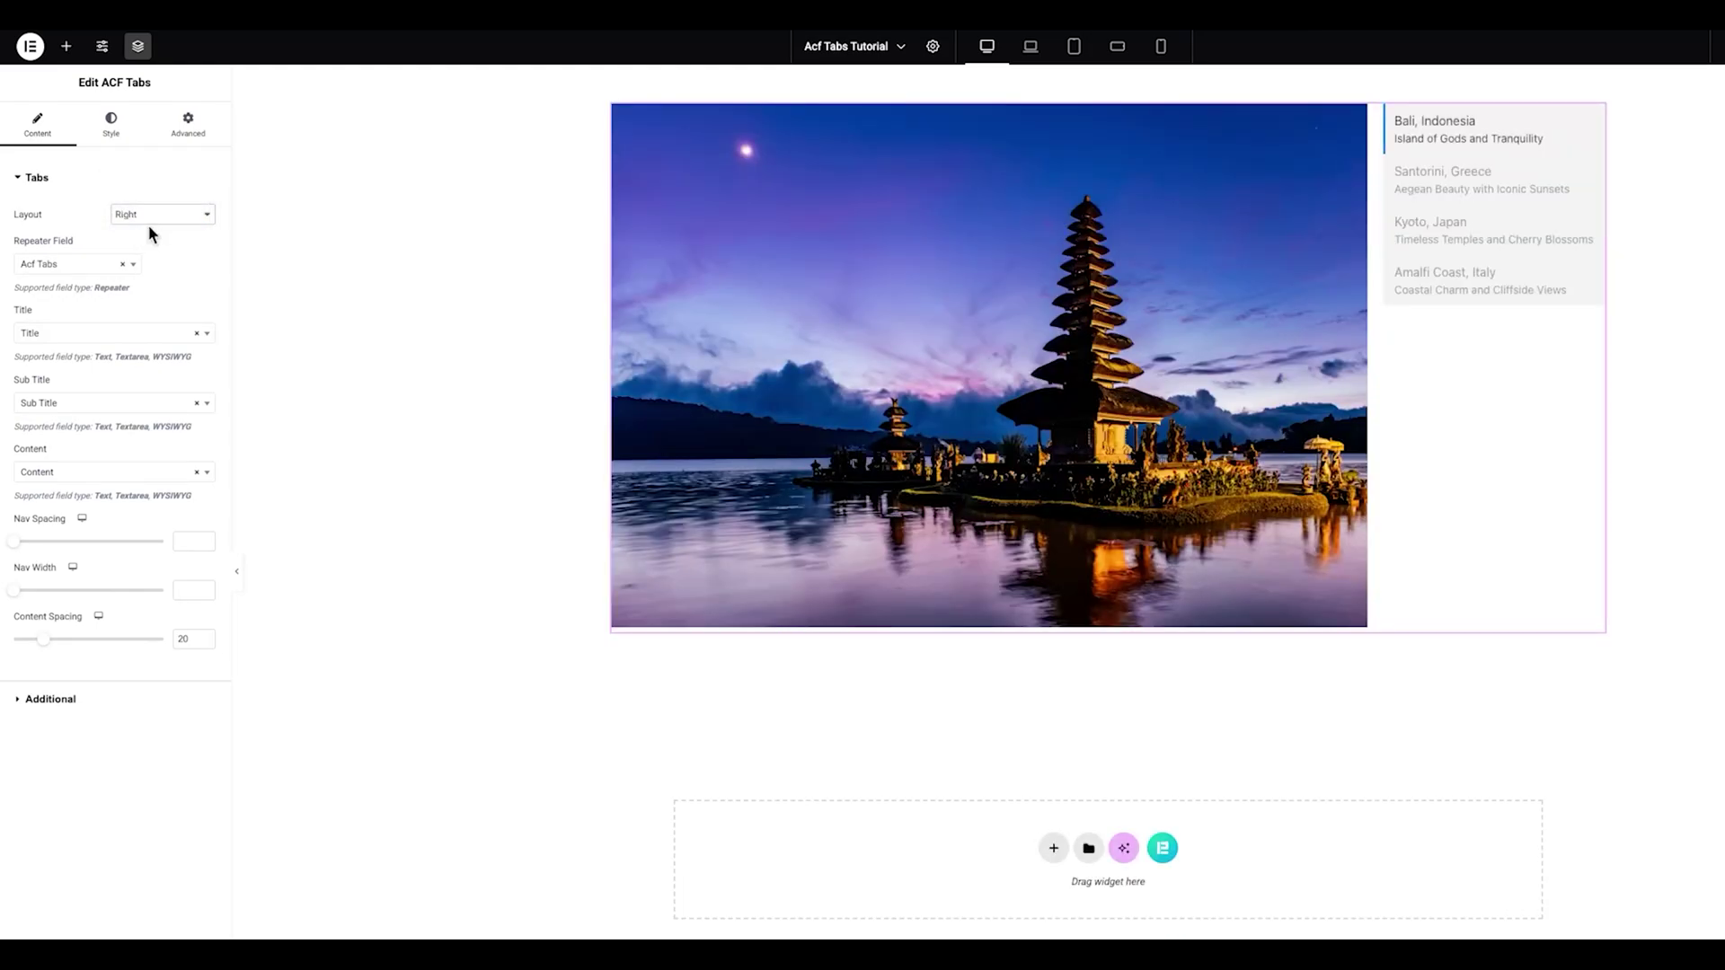
{"action": "left_click", "coordinate": [148, 220]}
{"action": "left_click", "coordinate": [155, 164]}
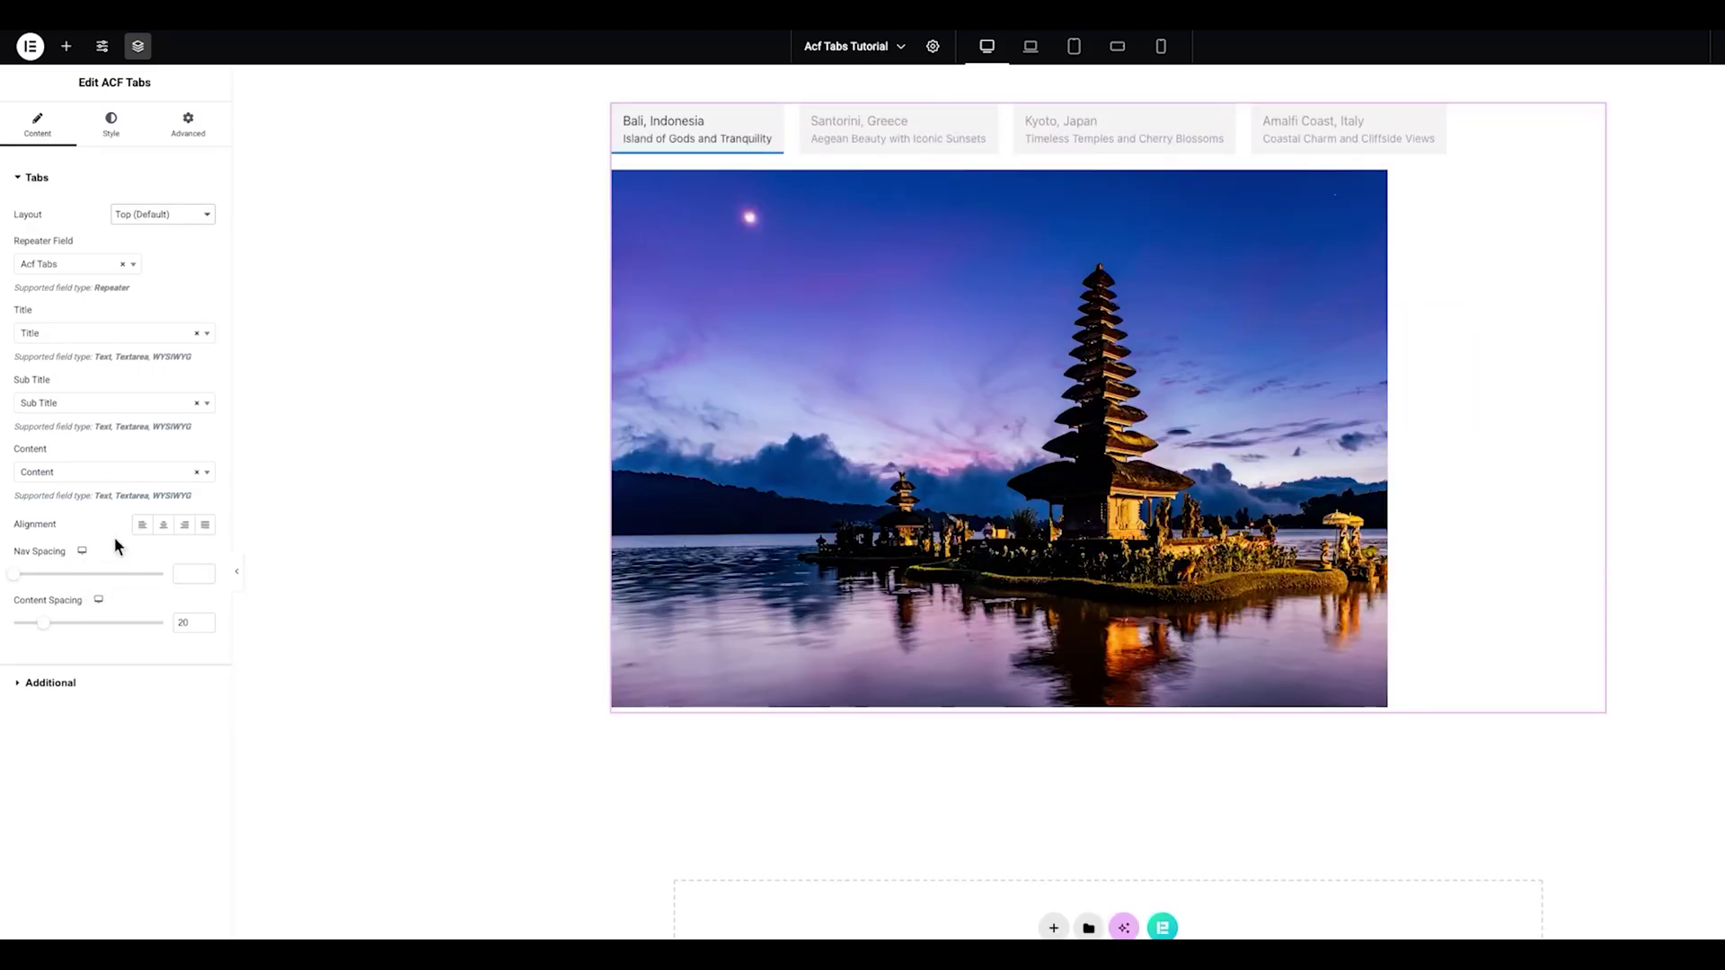
{"action": "left_click", "coordinate": [150, 528]}
{"action": "left_click", "coordinate": [165, 532]}
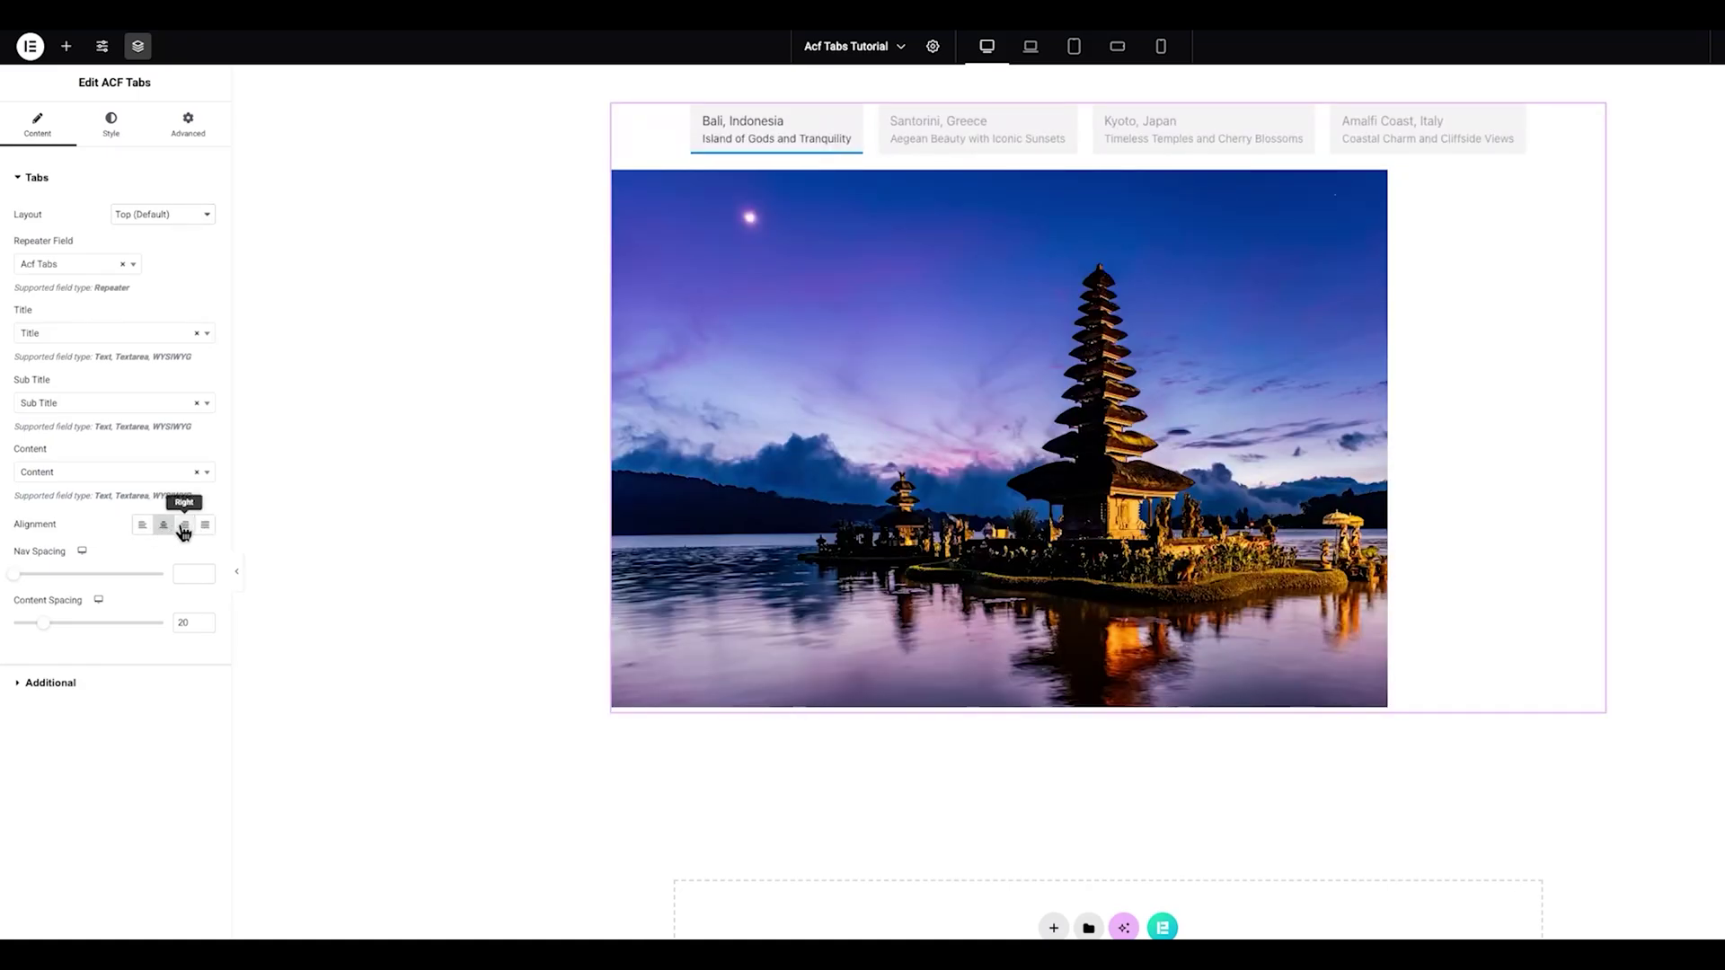
{"action": "left_click", "coordinate": [184, 530]}
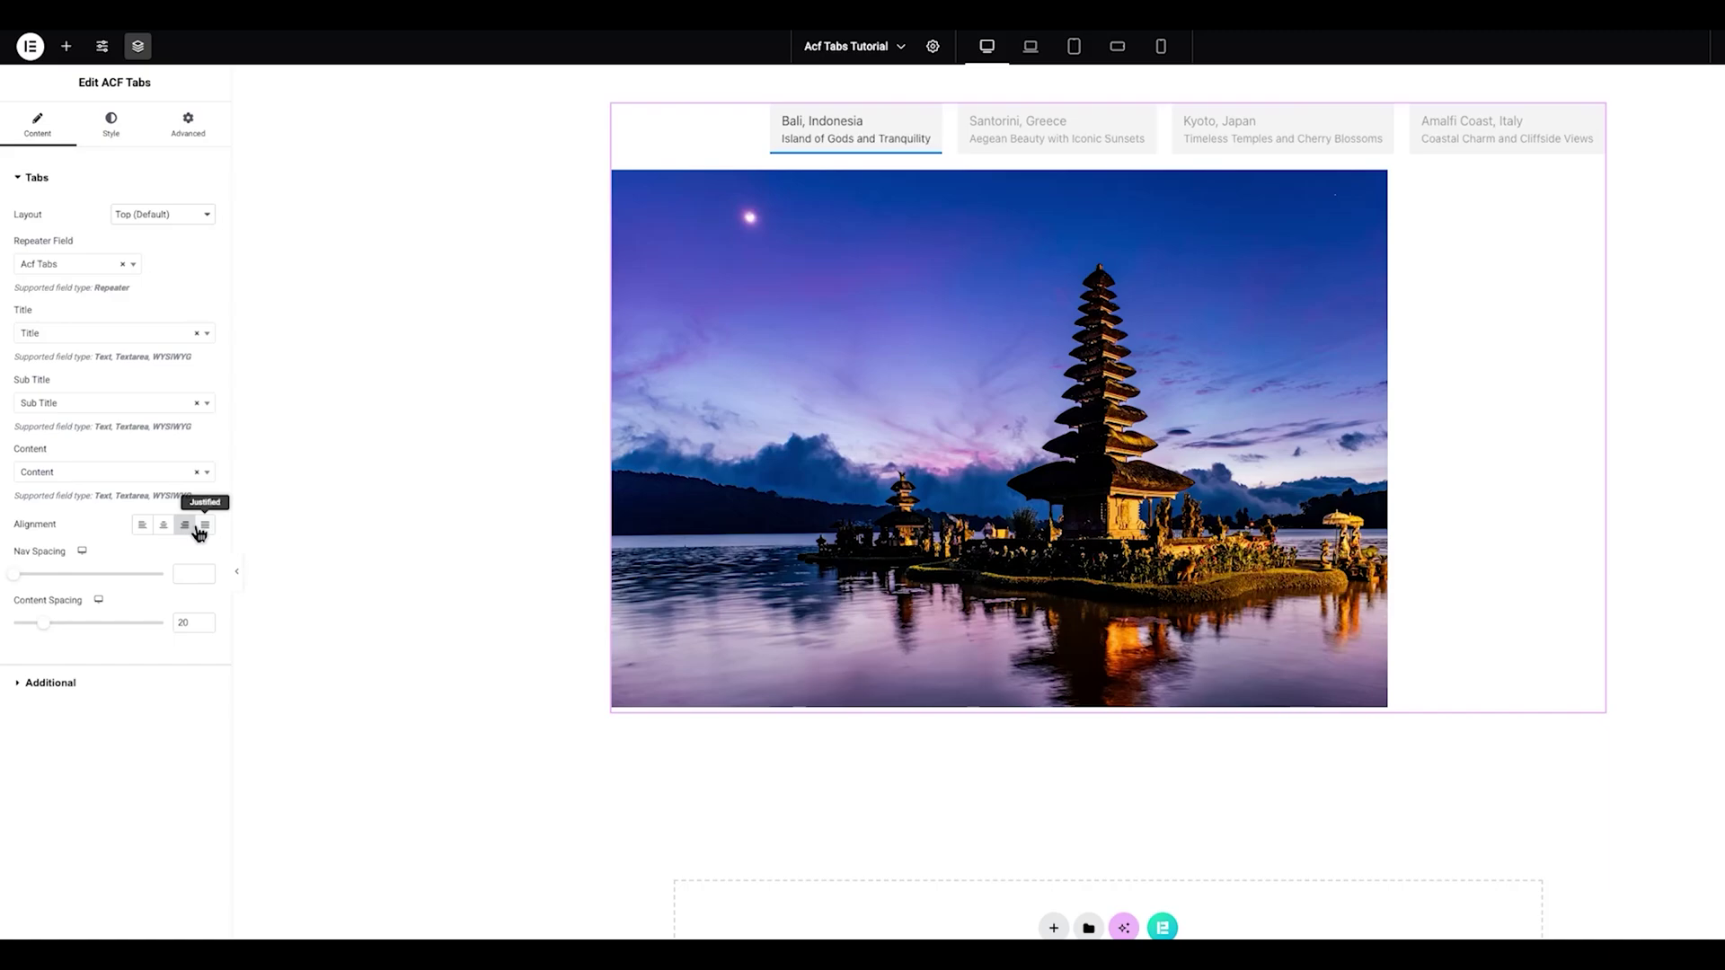
{"action": "left_click", "coordinate": [202, 530]}
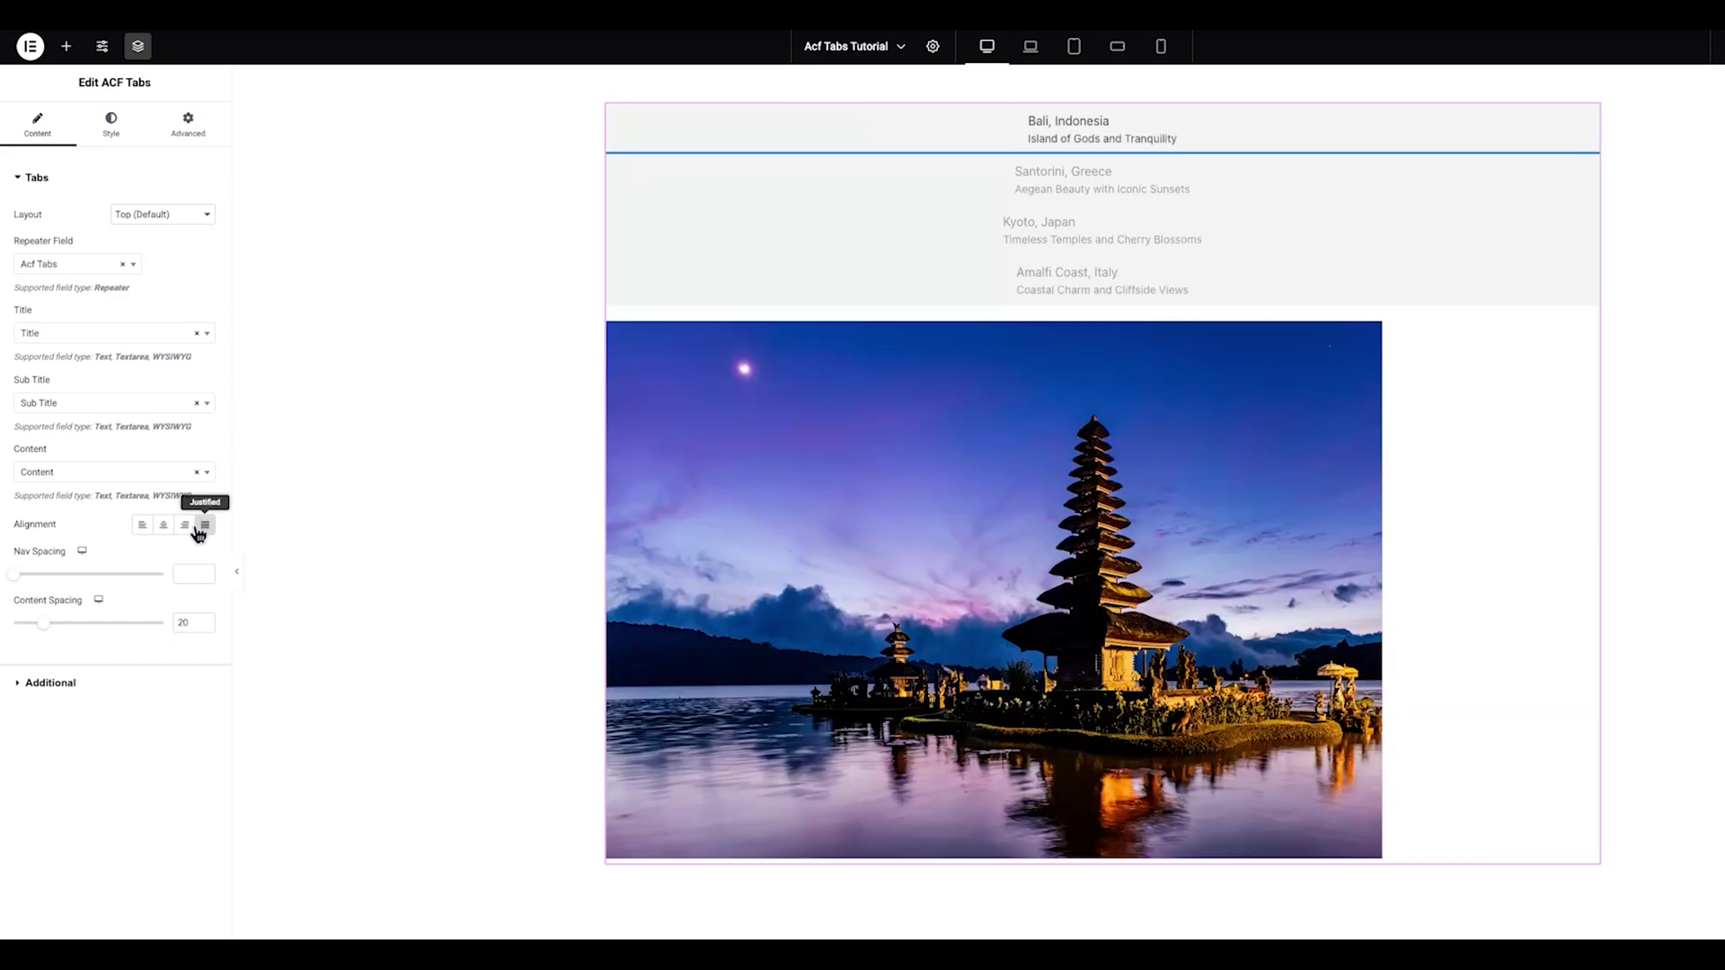
{"action": "left_click", "coordinate": [146, 530]}
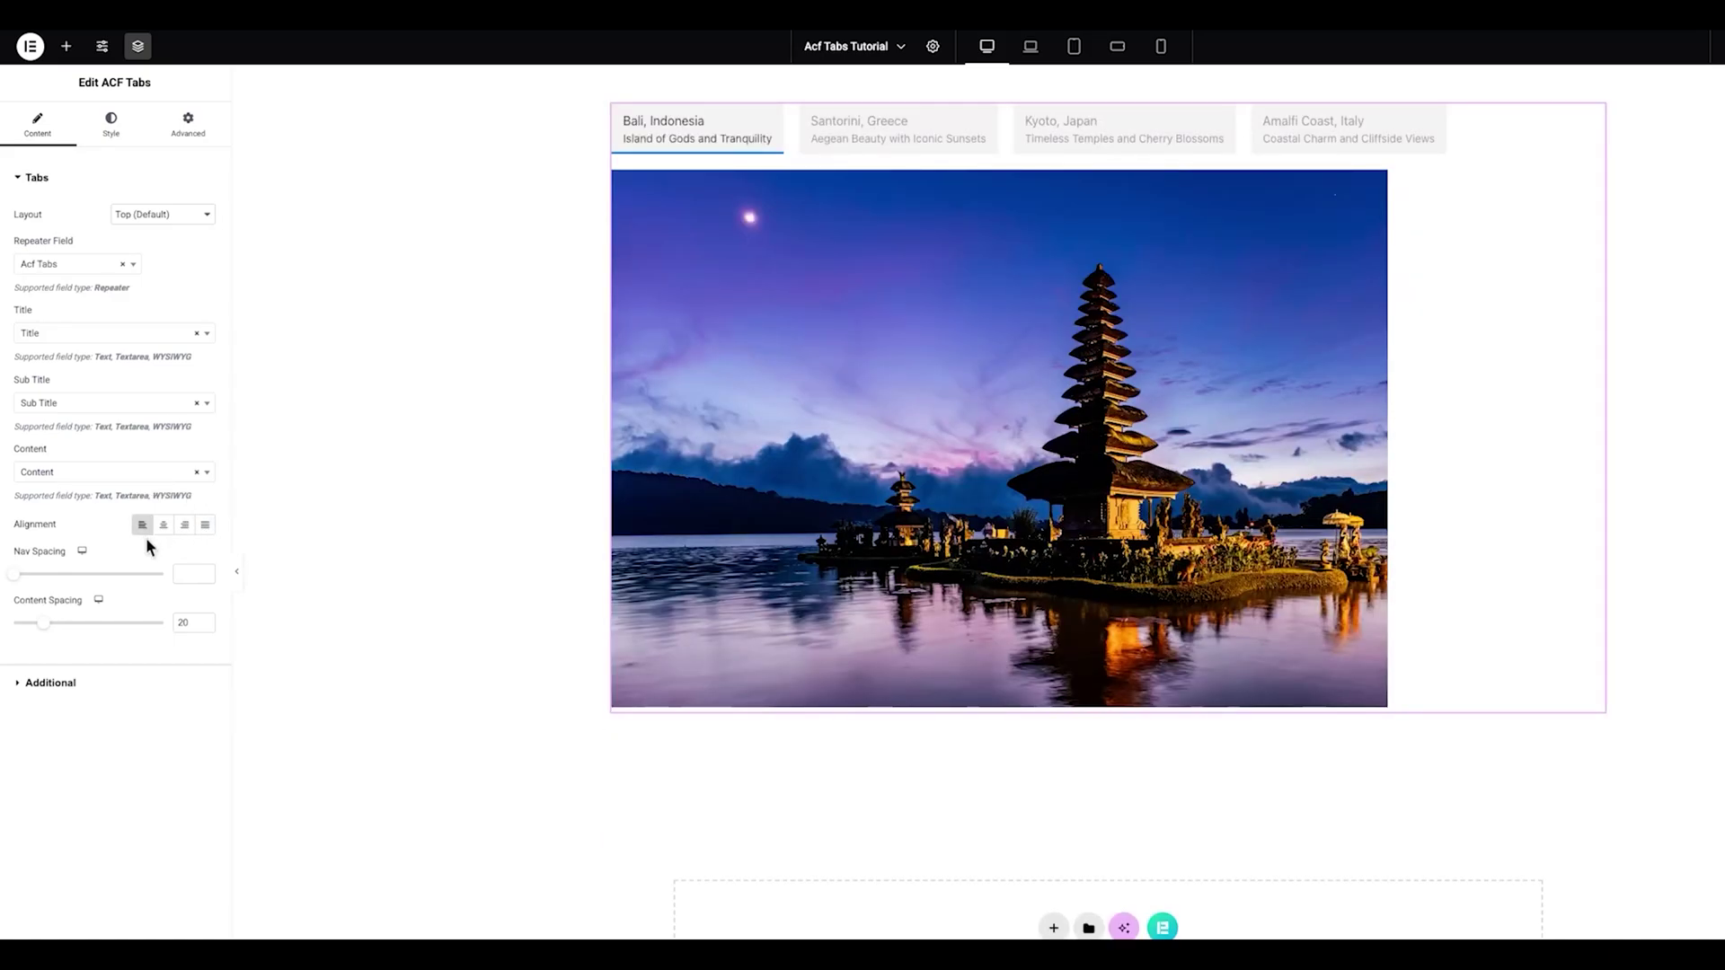
Step: Set tab and content spacing to 17 and make tab 1 the active item
{"action": "left_click_drag", "start_coordinate": [15, 573], "coordinate": [40, 575]}
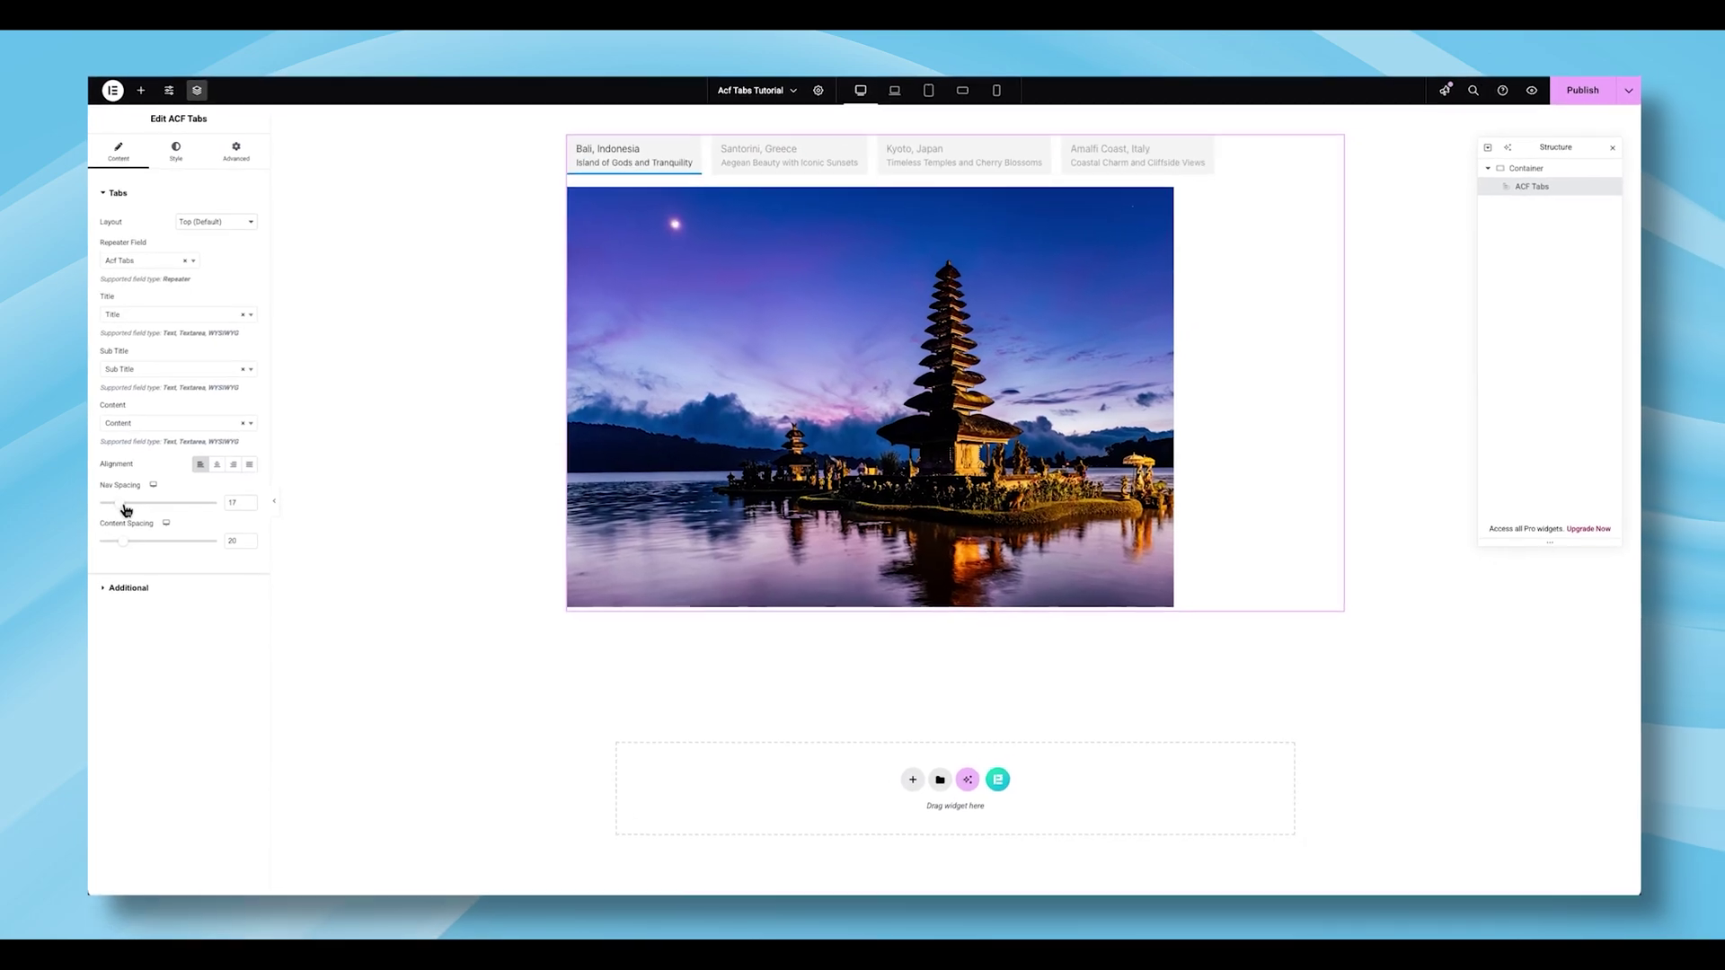
{"action": "left_click_drag", "start_coordinate": [127, 542], "coordinate": [127, 543]}
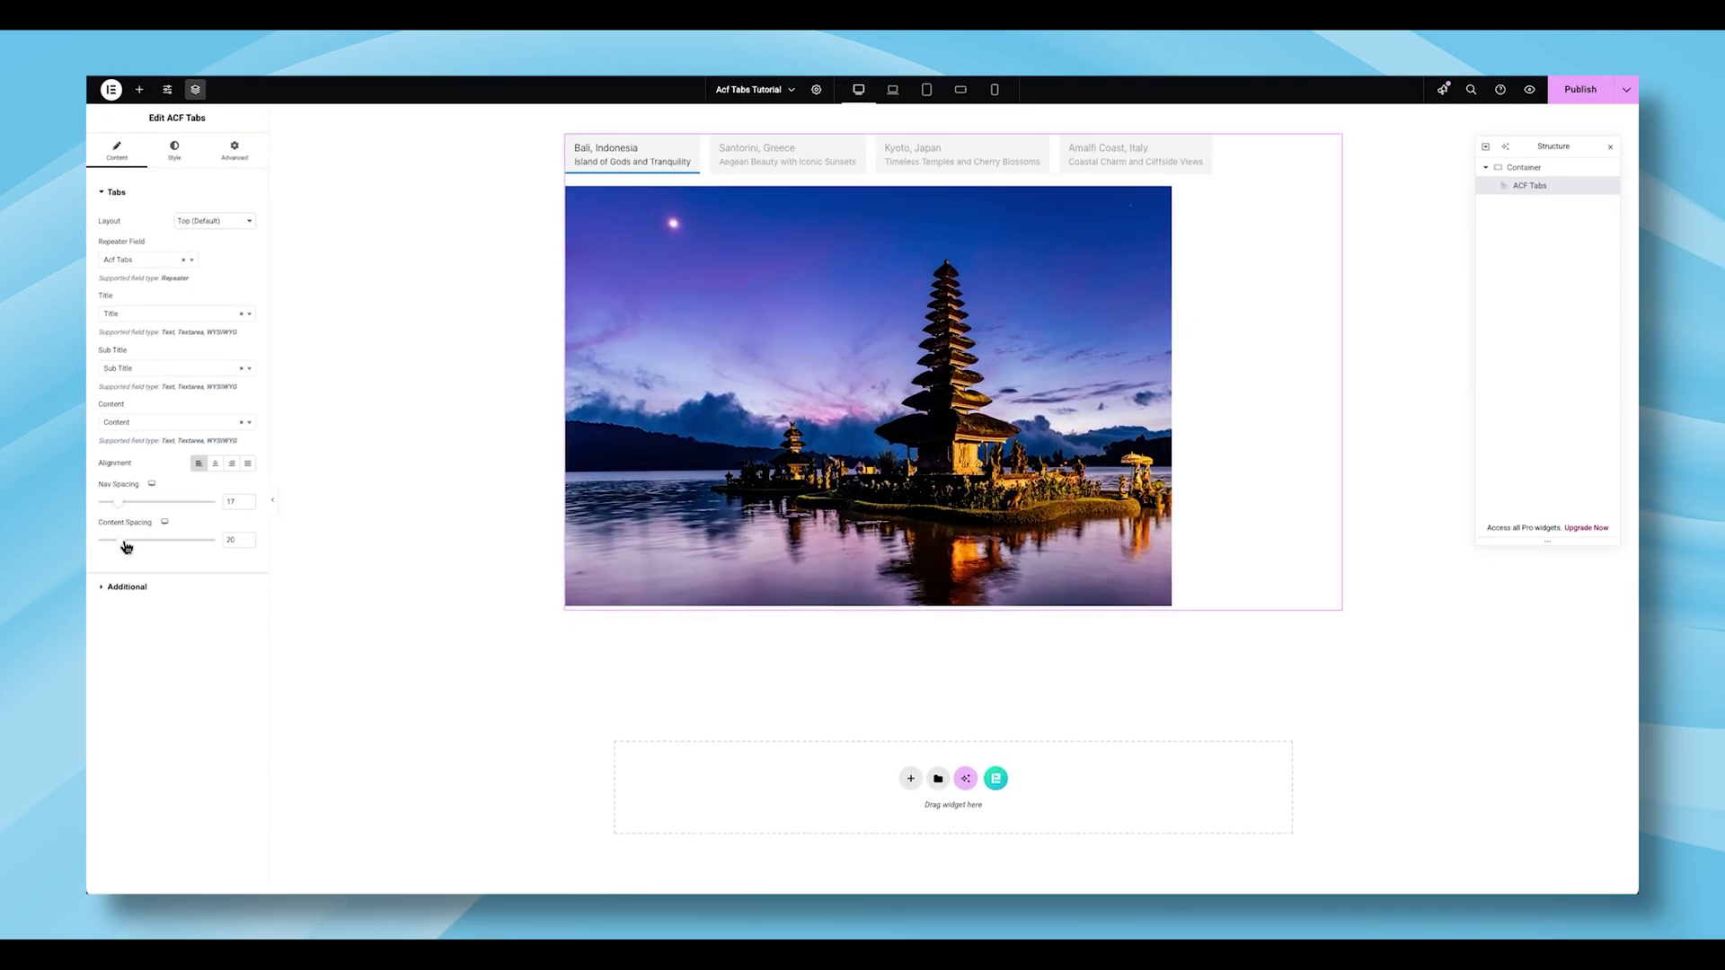
{"action": "left_click", "coordinate": [102, 590]}
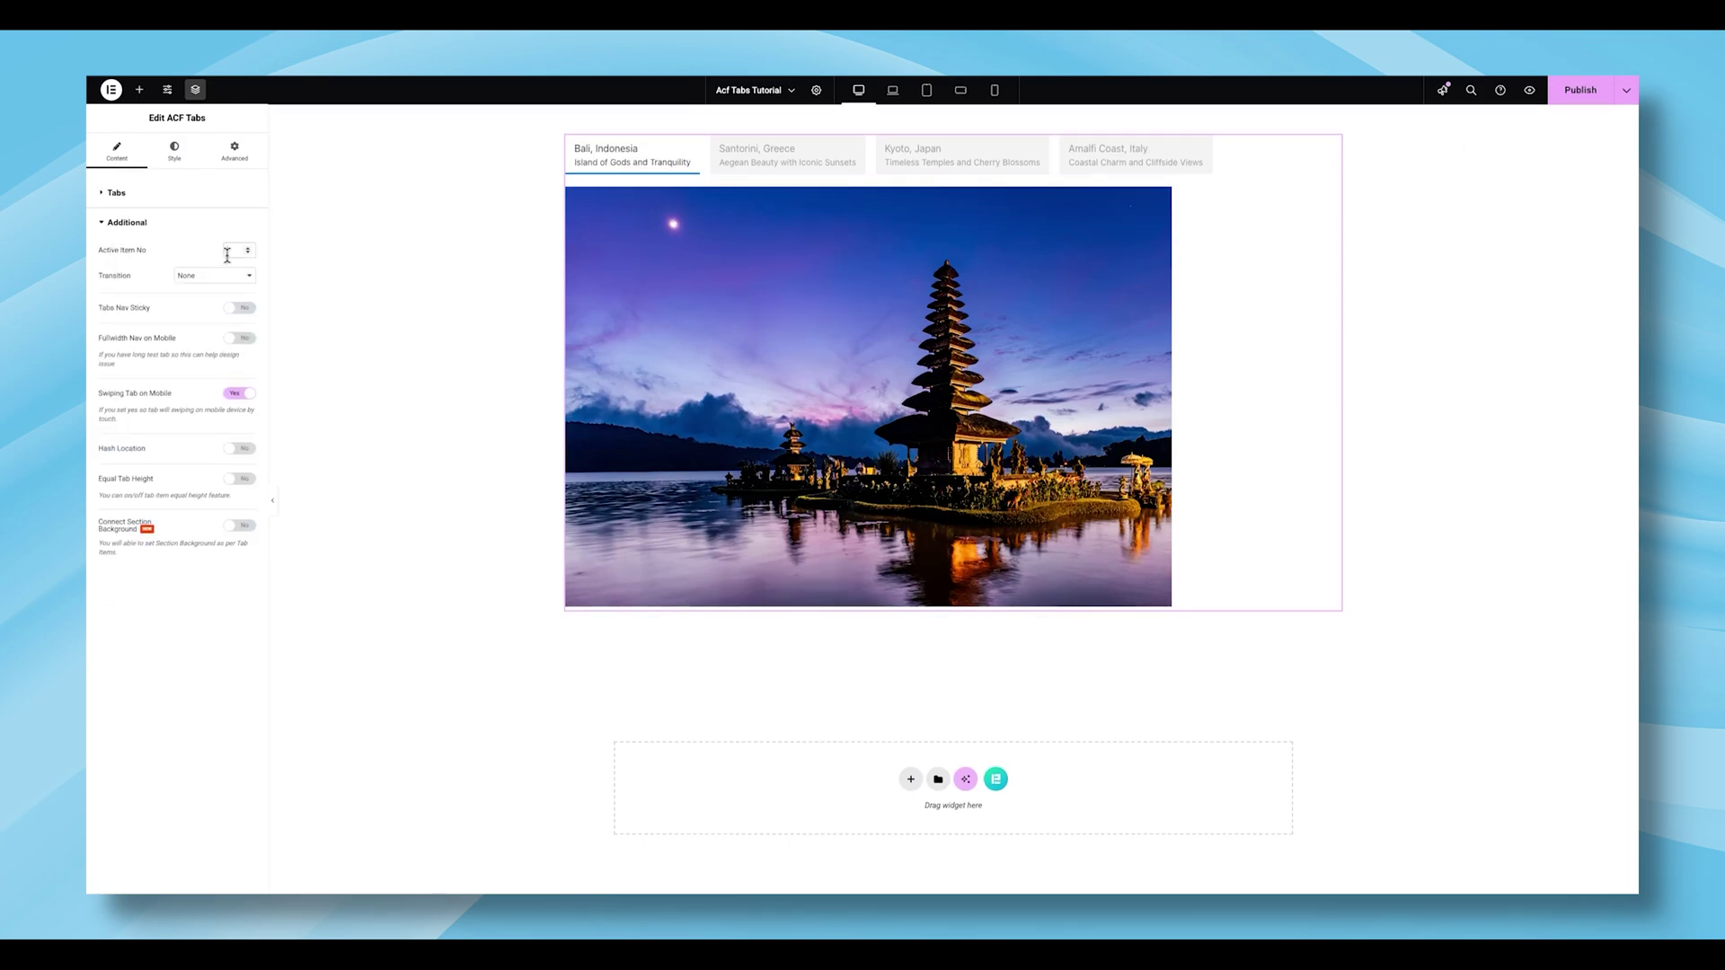
{"action": "type", "text": "1"}
Step: Try the Fade and then Scale Up transitions, previewing each across the tabs
{"action": "left_click", "coordinate": [215, 277]}
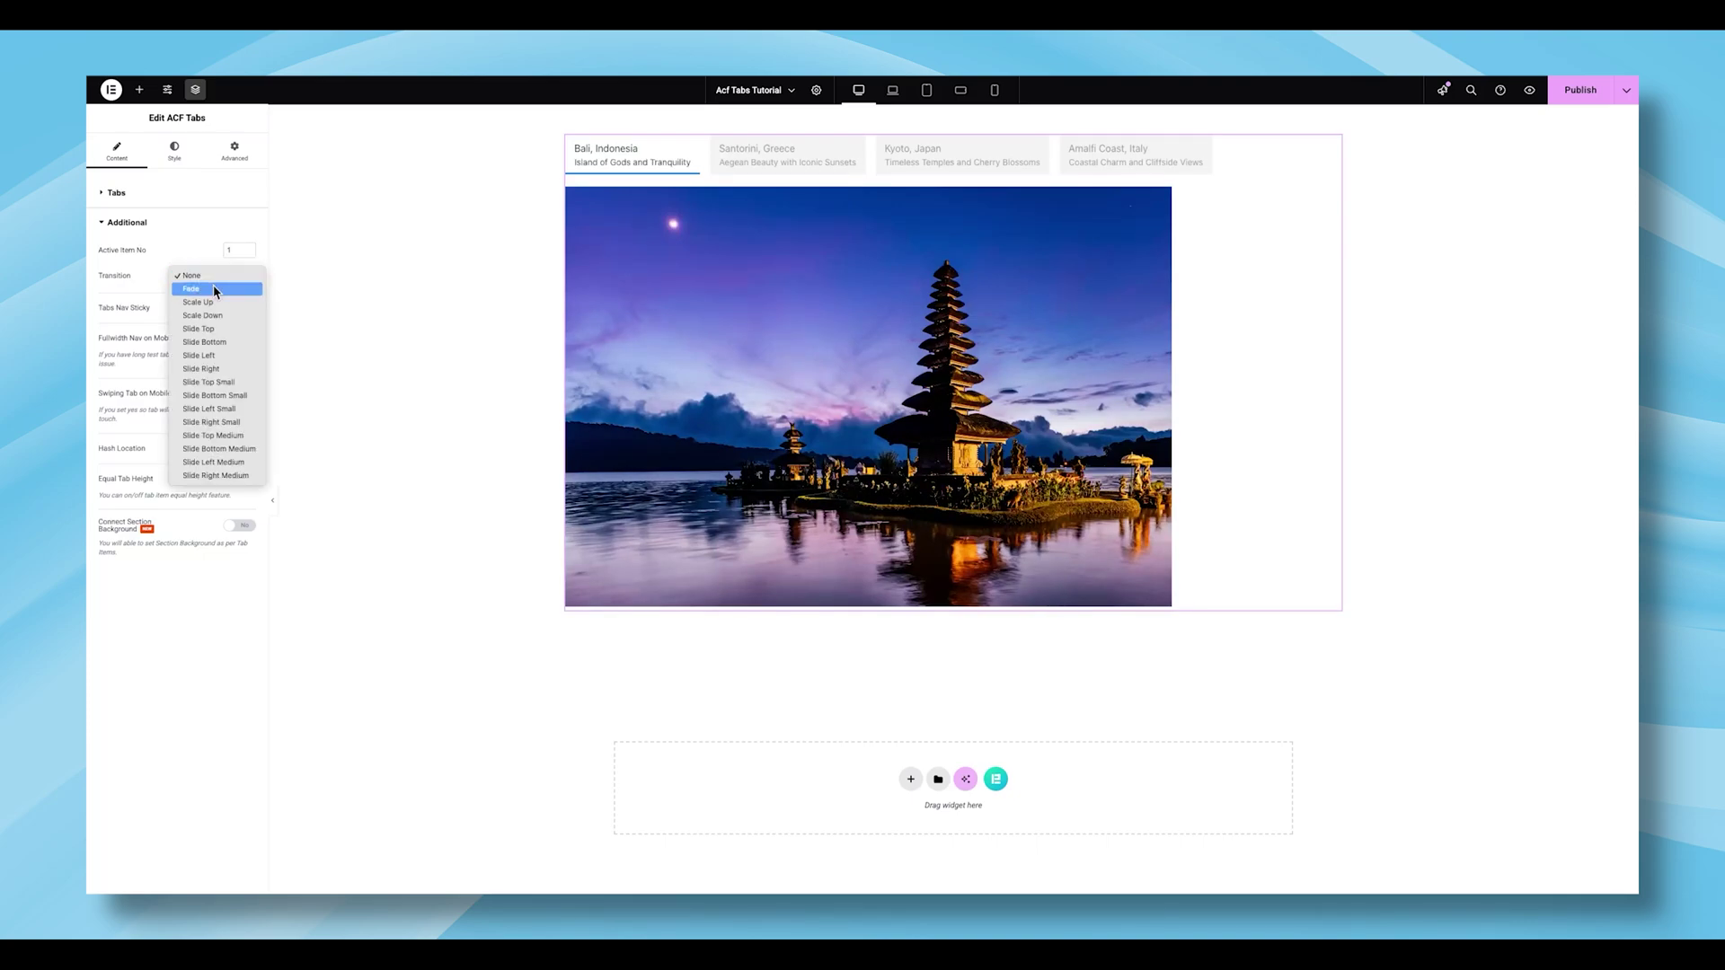
{"action": "left_click", "coordinate": [215, 288]}
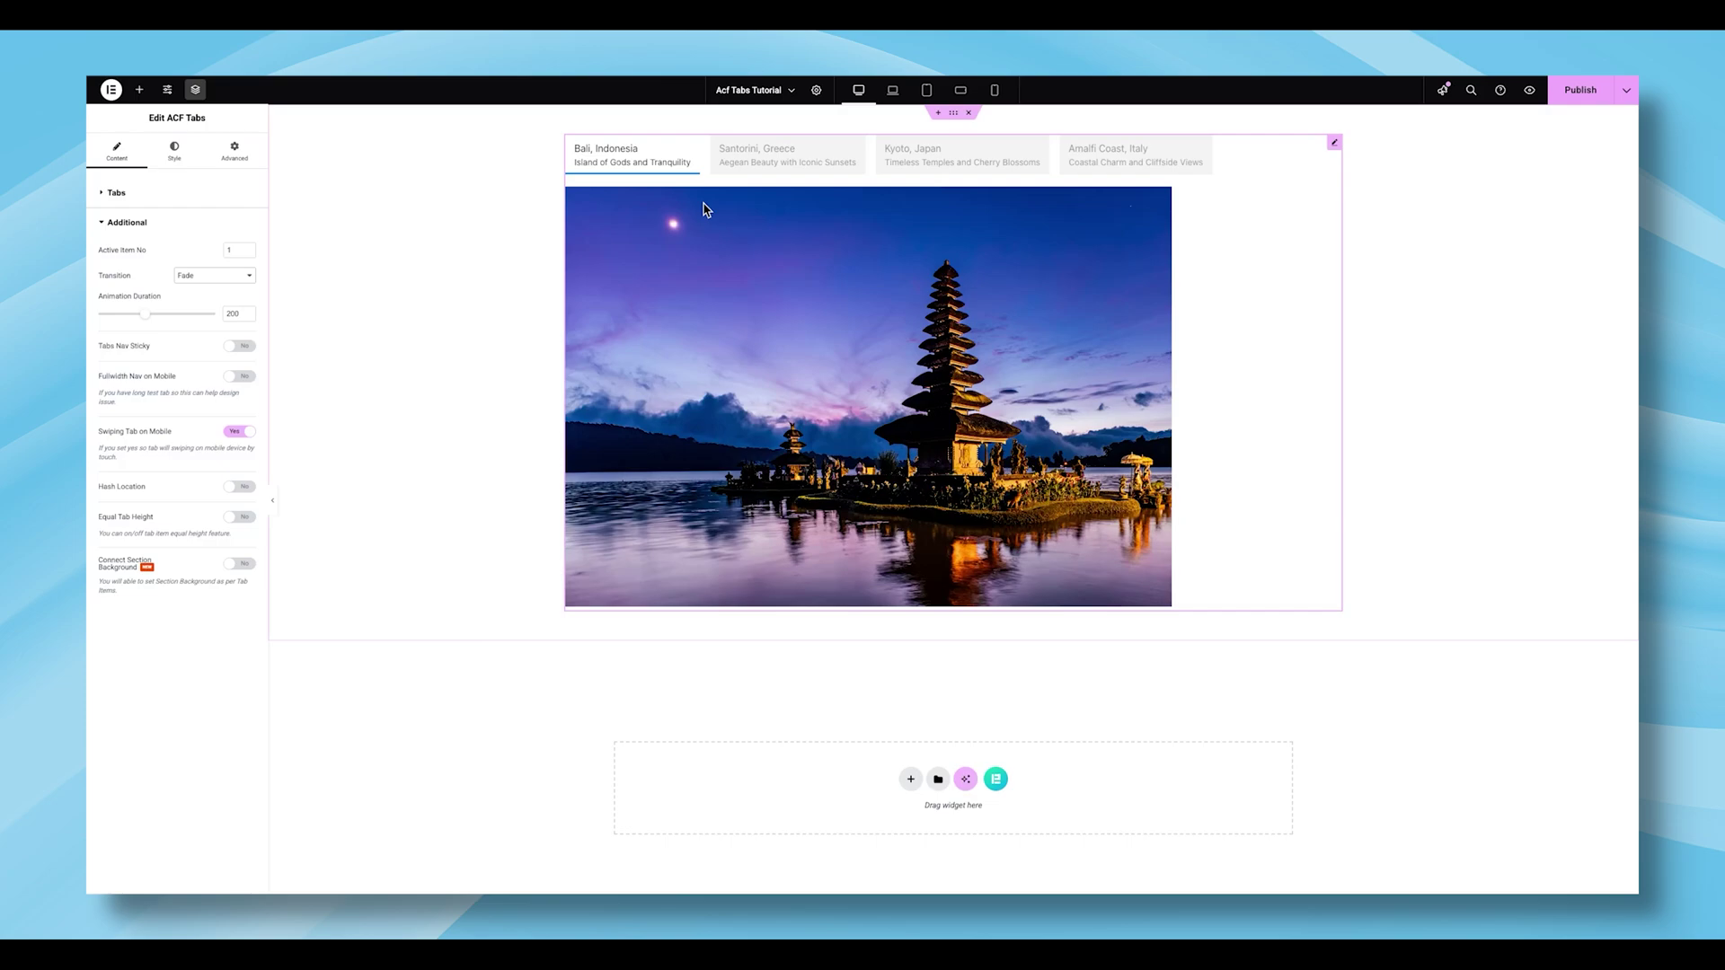
{"action": "left_click", "coordinate": [769, 154]}
{"action": "left_click", "coordinate": [896, 155]}
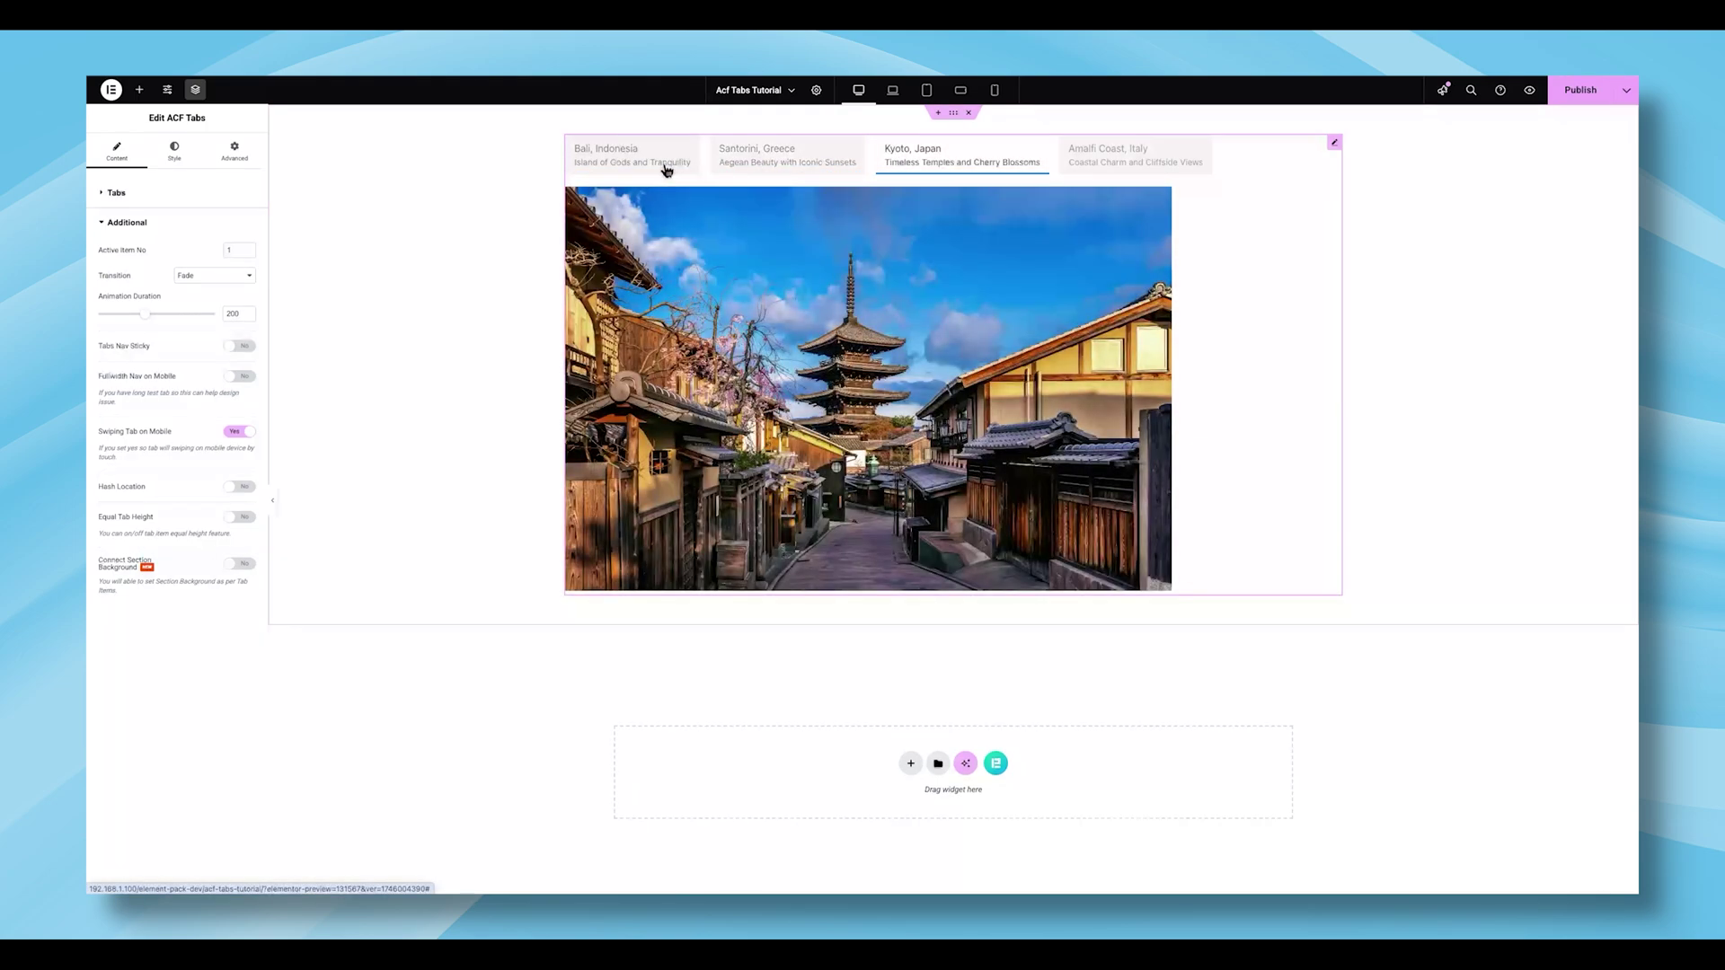
{"action": "left_click", "coordinate": [665, 164]}
{"action": "left_click", "coordinate": [211, 275]}
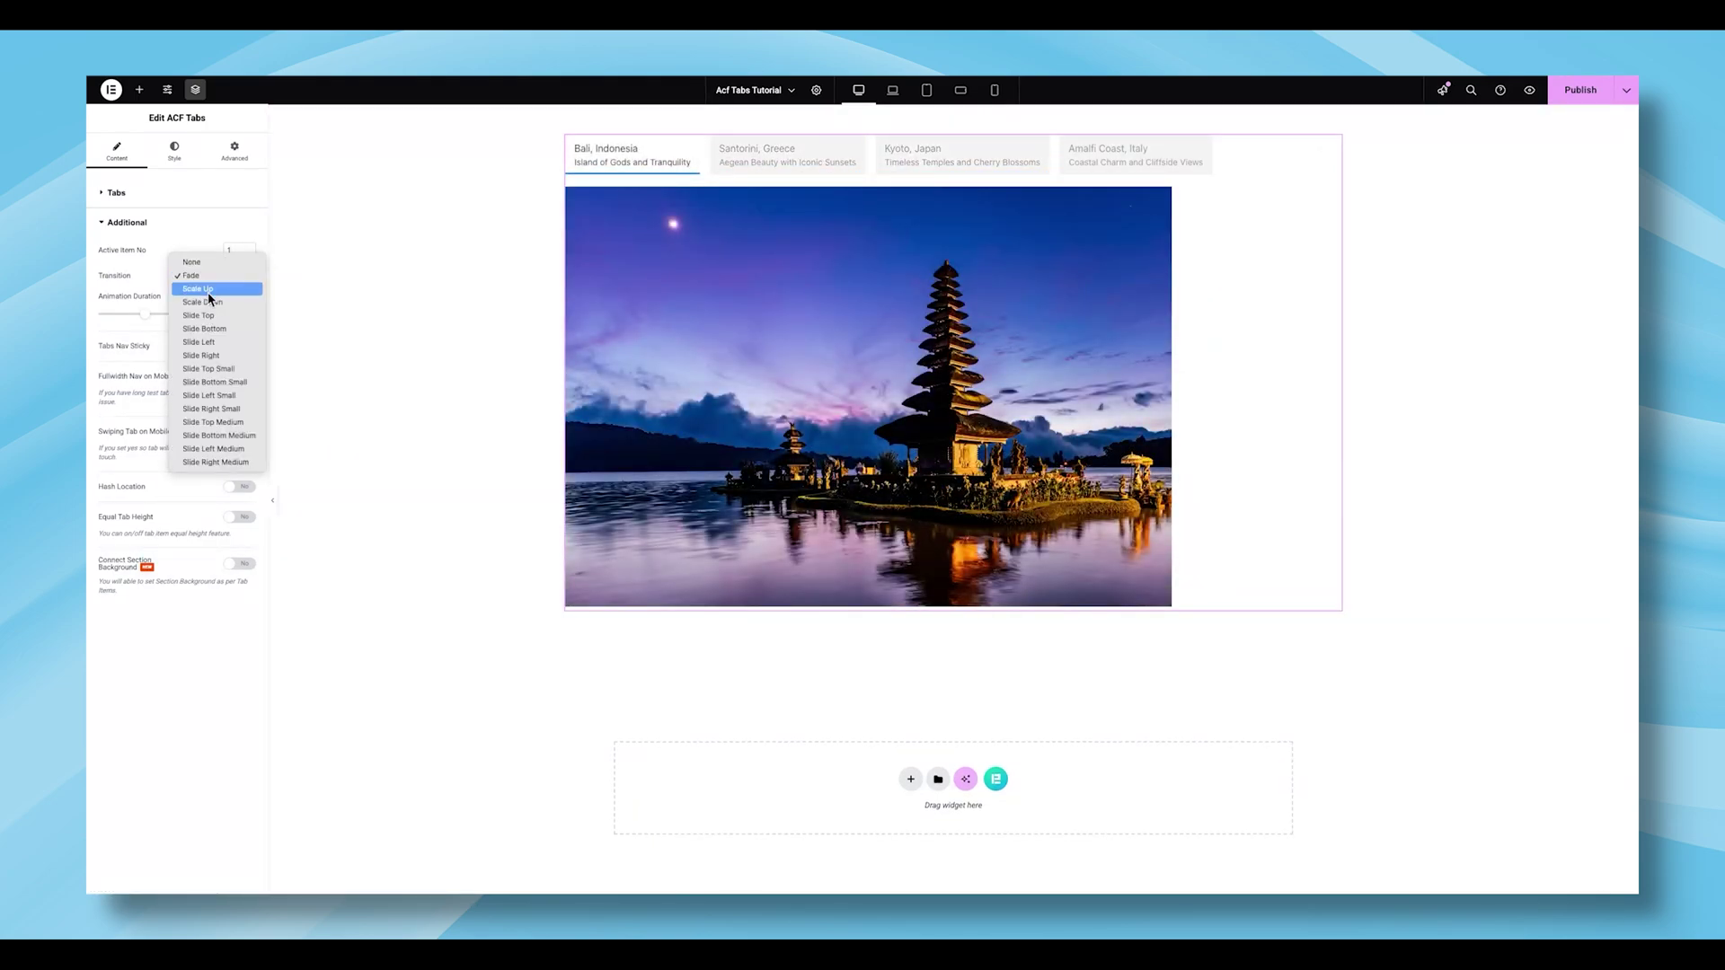
{"action": "left_click", "coordinate": [208, 291]}
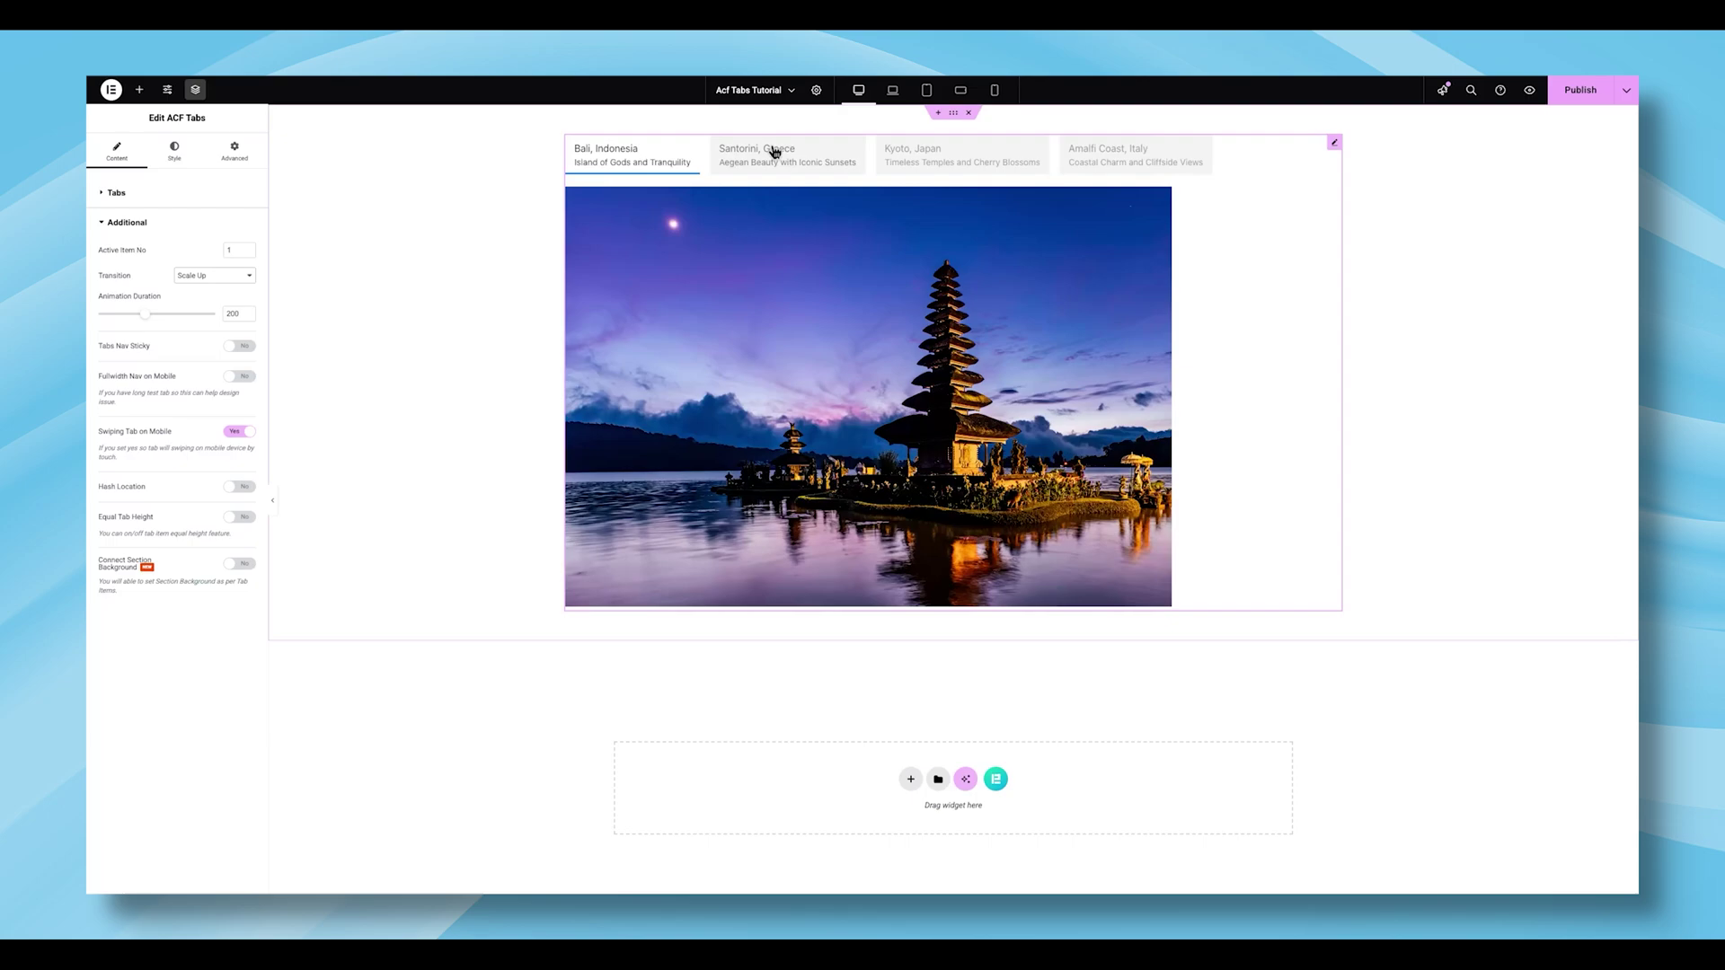
{"action": "left_click", "coordinate": [771, 154]}
{"action": "left_click", "coordinate": [932, 162]}
{"action": "left_click", "coordinate": [1094, 165]}
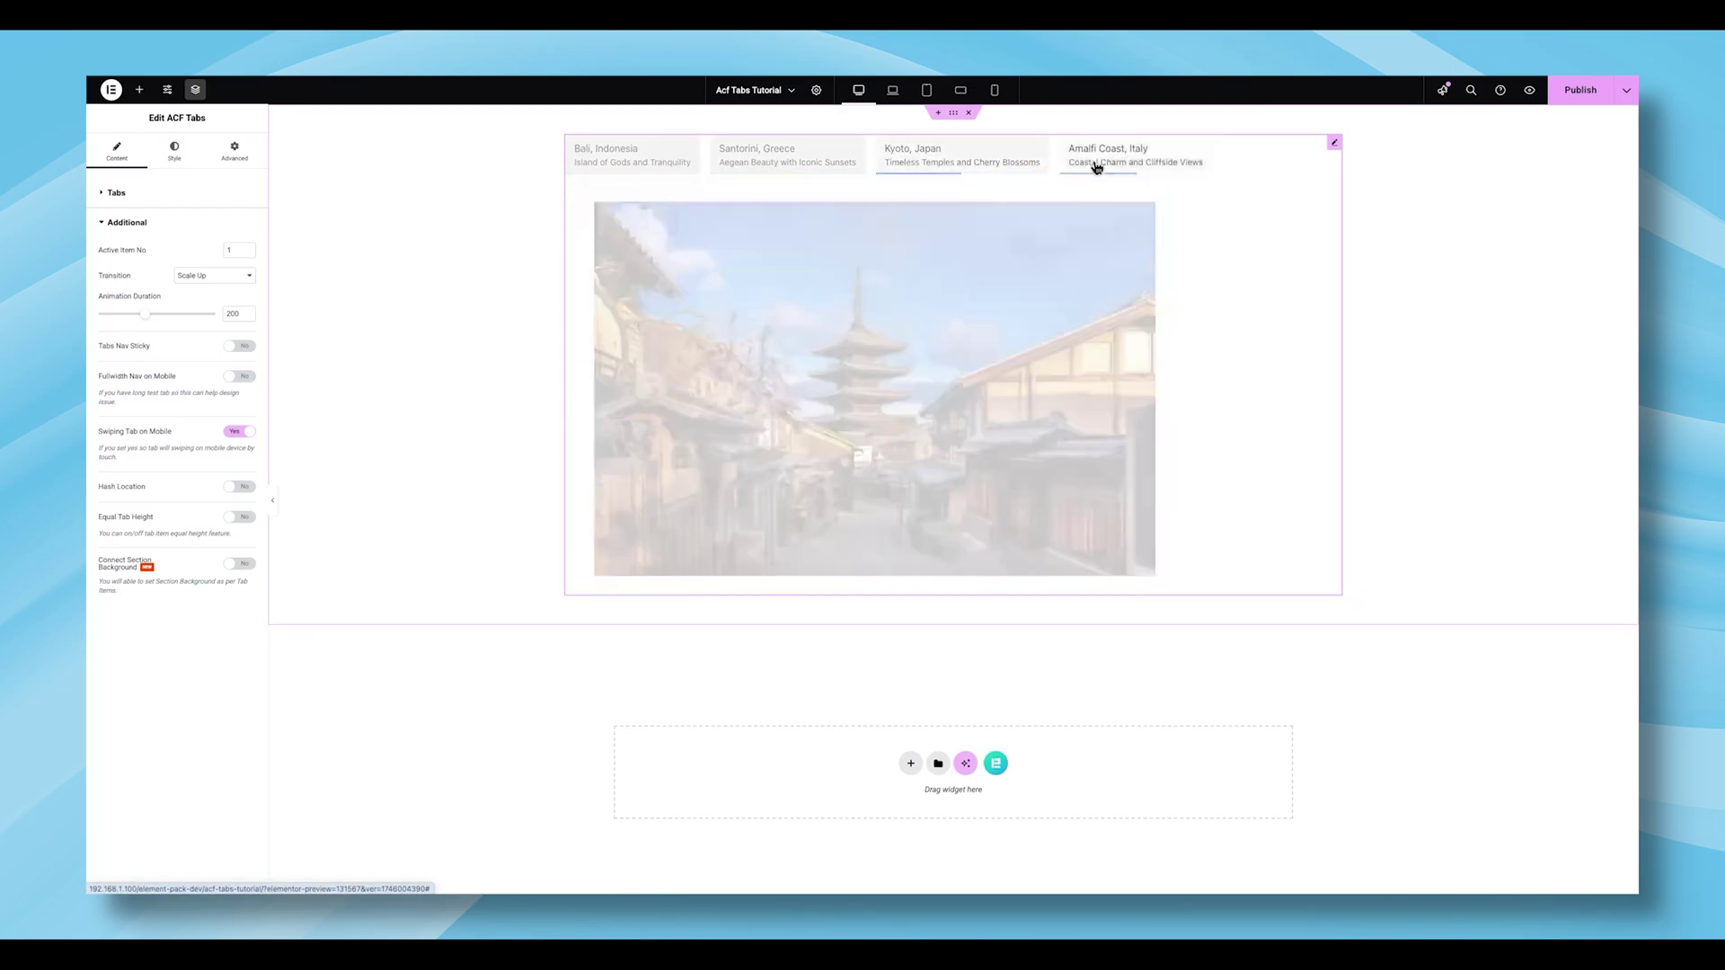
{"action": "left_click", "coordinate": [614, 173]}
Step: Compare Slide Left and Scale Down, then settle on Scale Up and preview it
{"action": "left_click", "coordinate": [219, 277]}
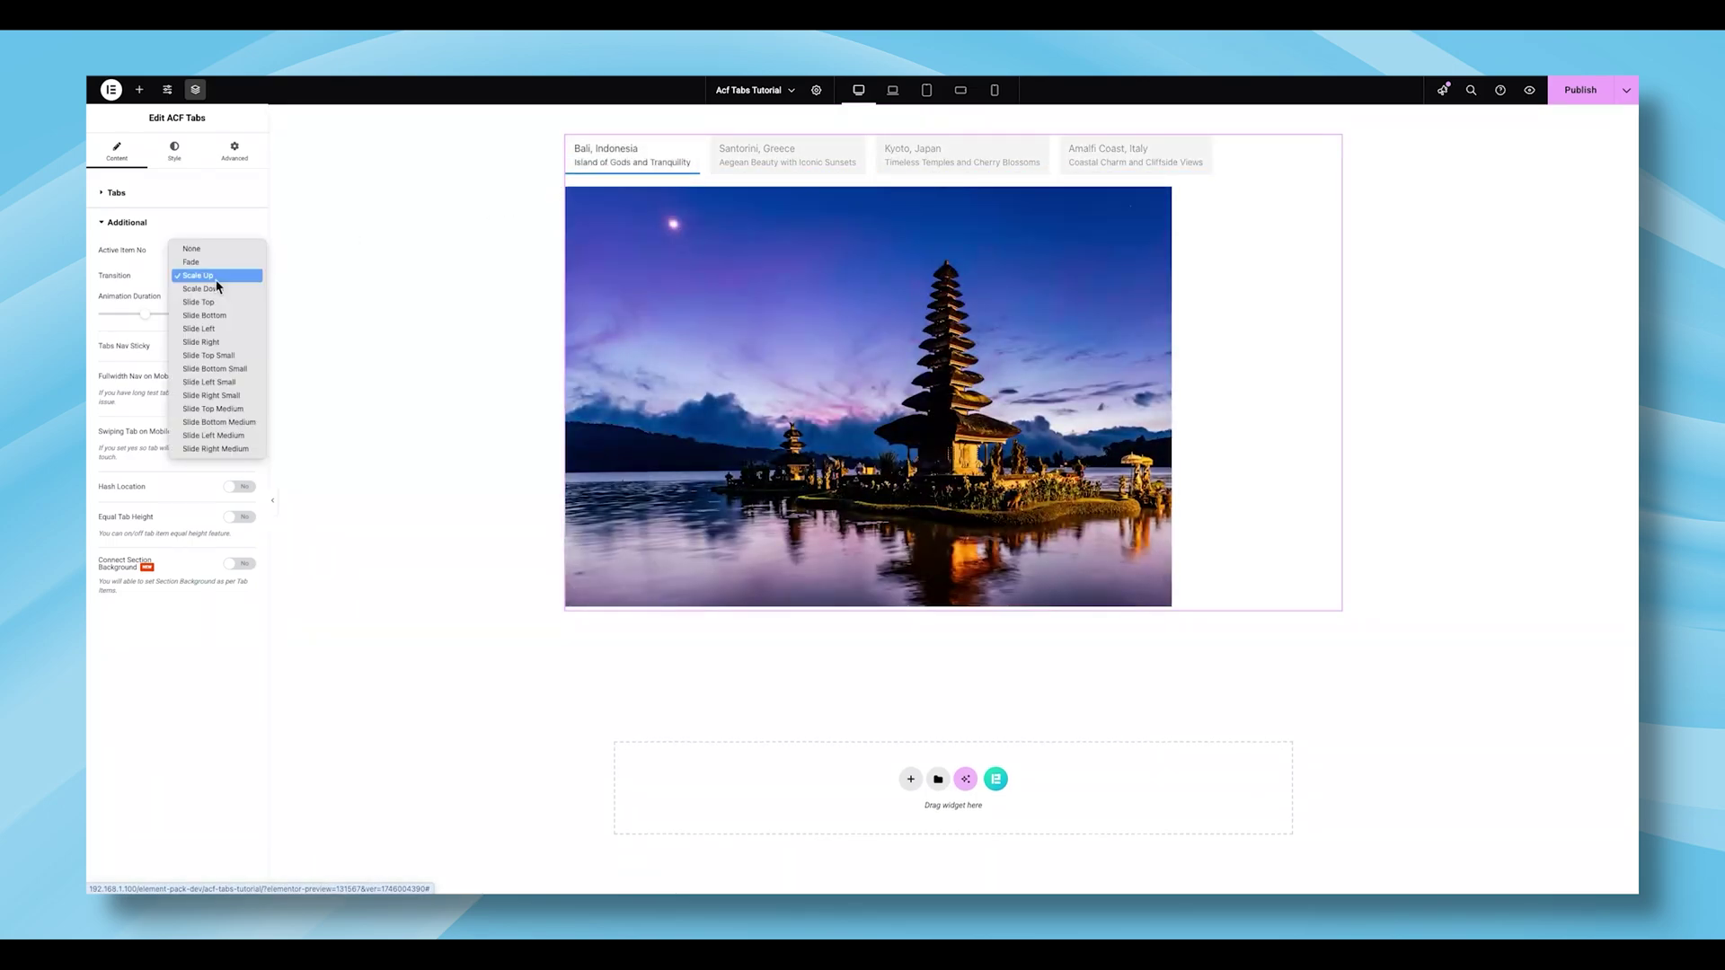
{"action": "left_click", "coordinate": [233, 331]}
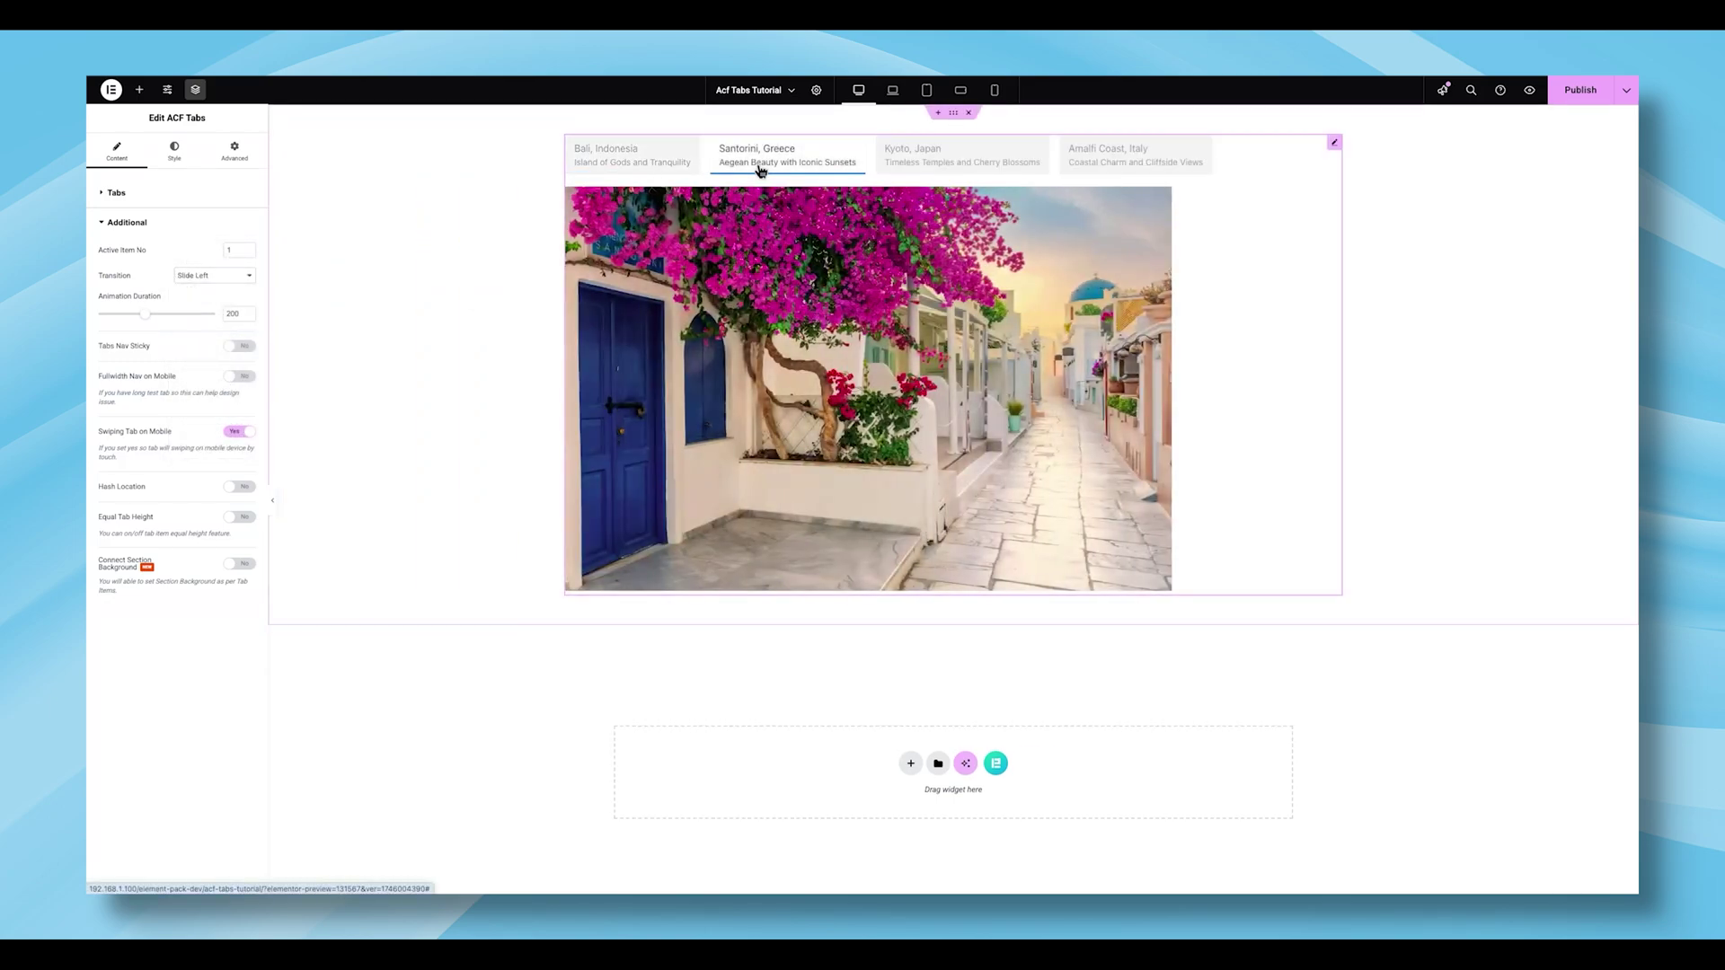
{"action": "left_click", "coordinate": [193, 274]}
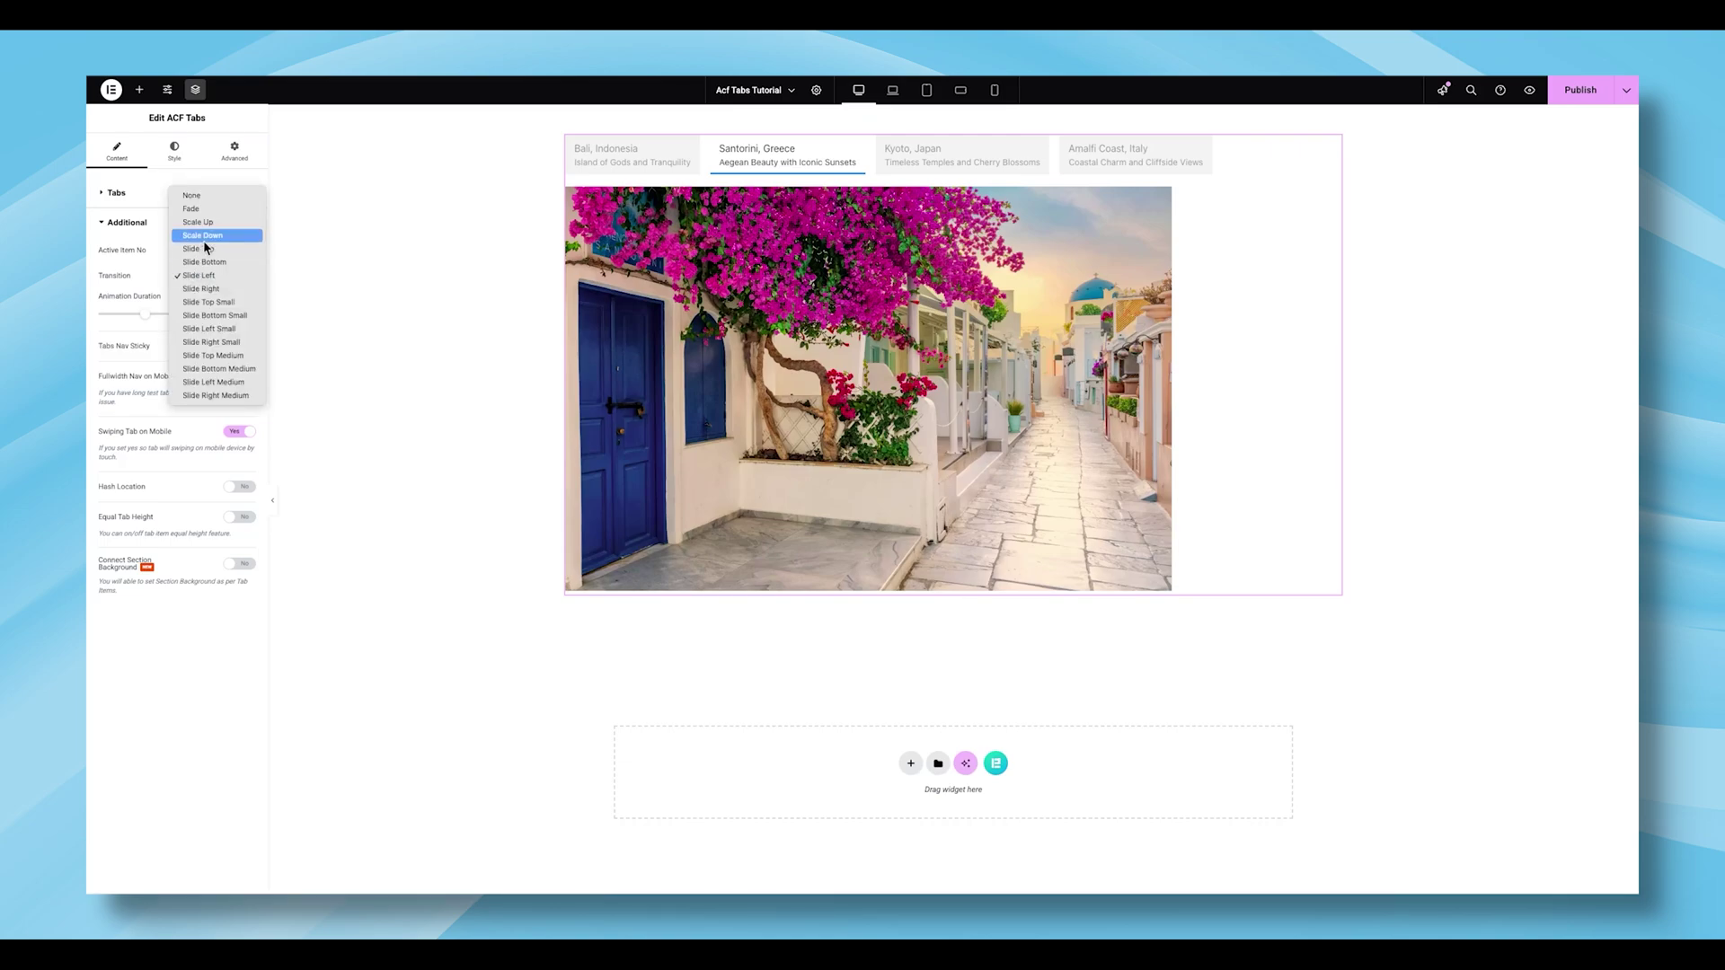
{"action": "left_click", "coordinate": [205, 238]}
{"action": "left_click", "coordinate": [217, 274]}
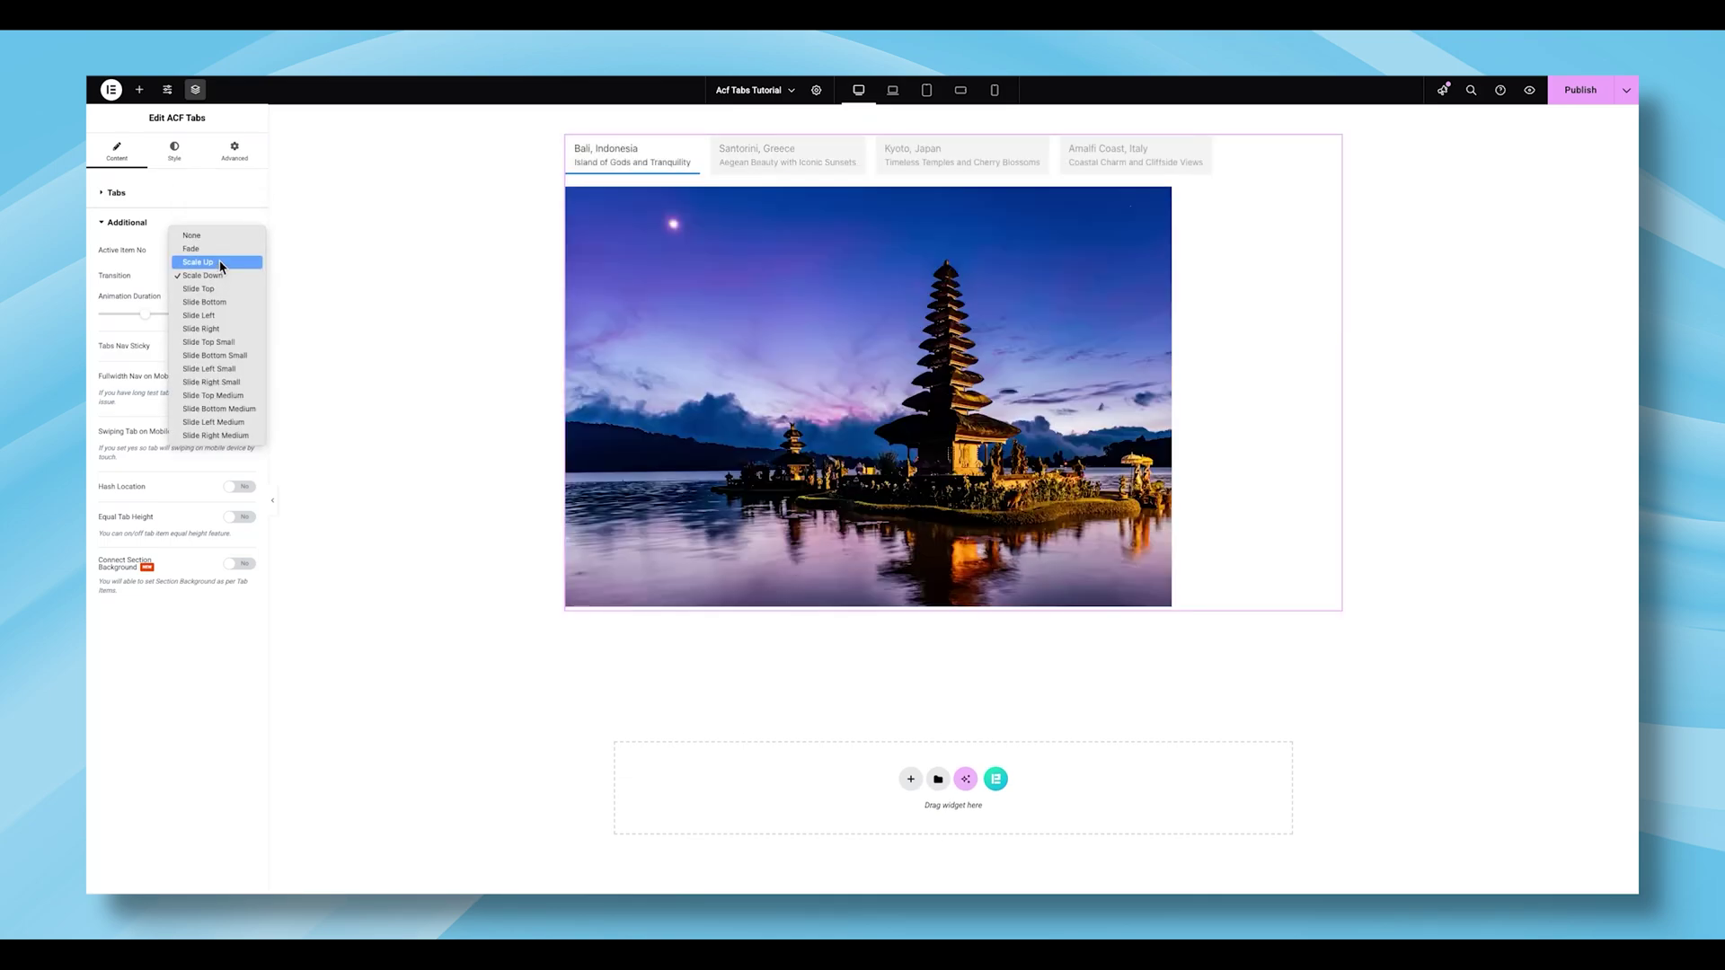
{"action": "left_click", "coordinate": [221, 264]}
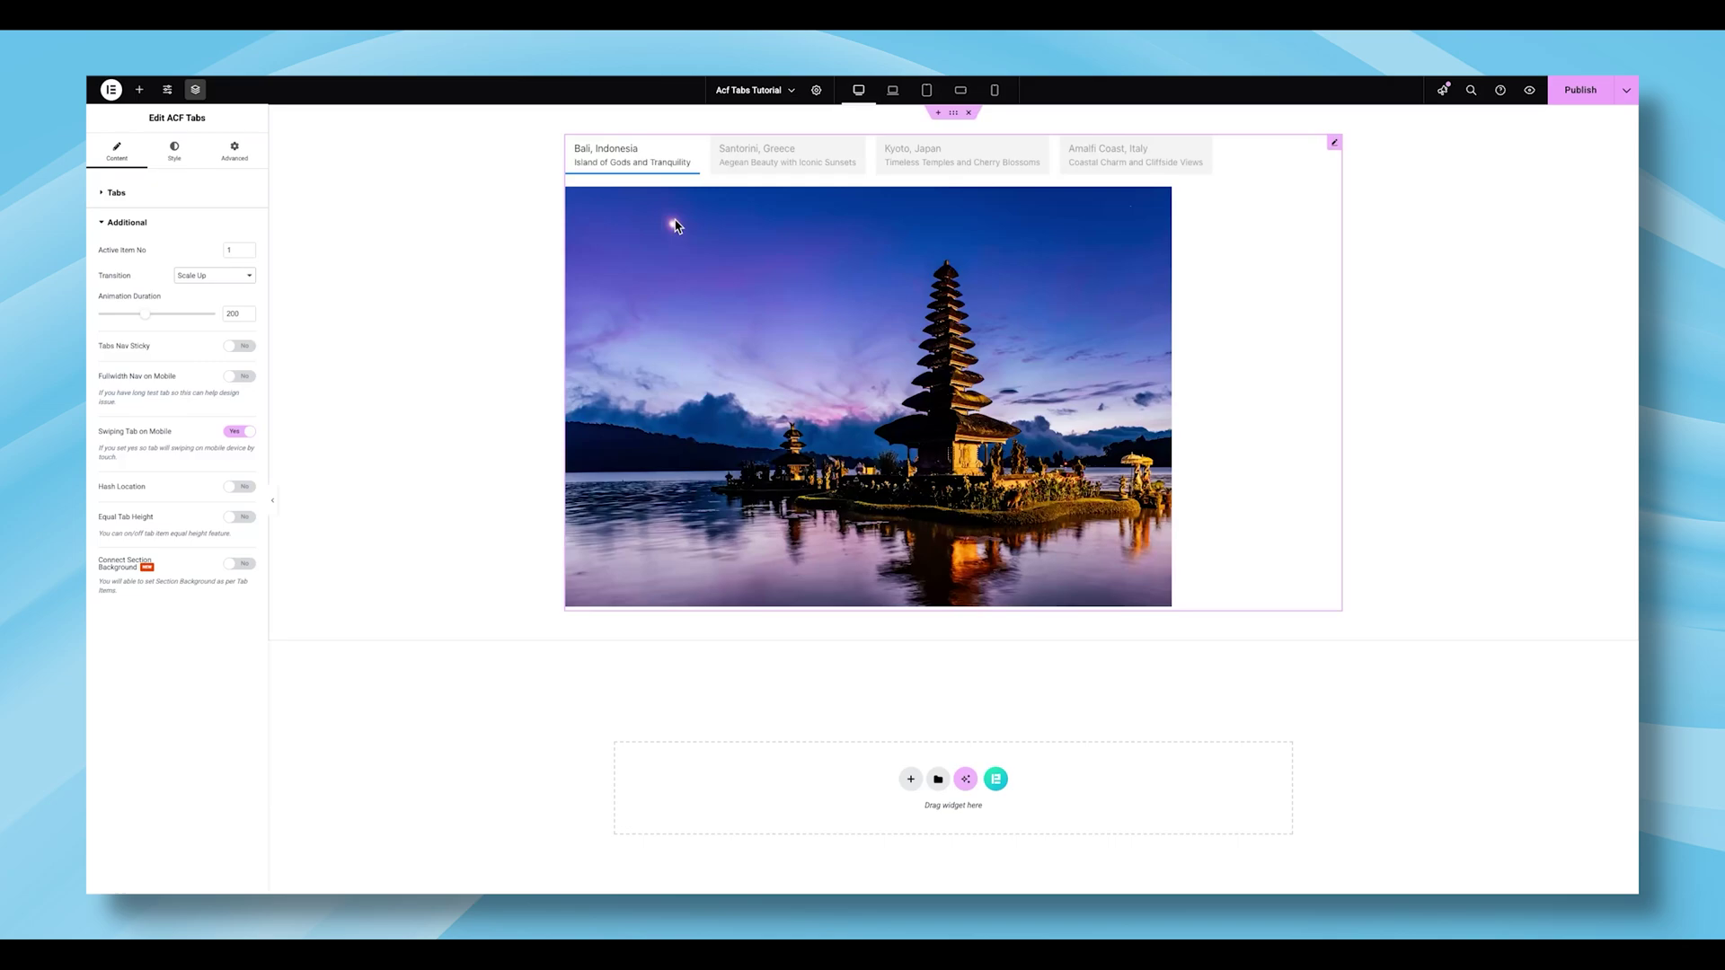
{"action": "left_click", "coordinate": [742, 180]}
{"action": "left_click", "coordinate": [930, 170]}
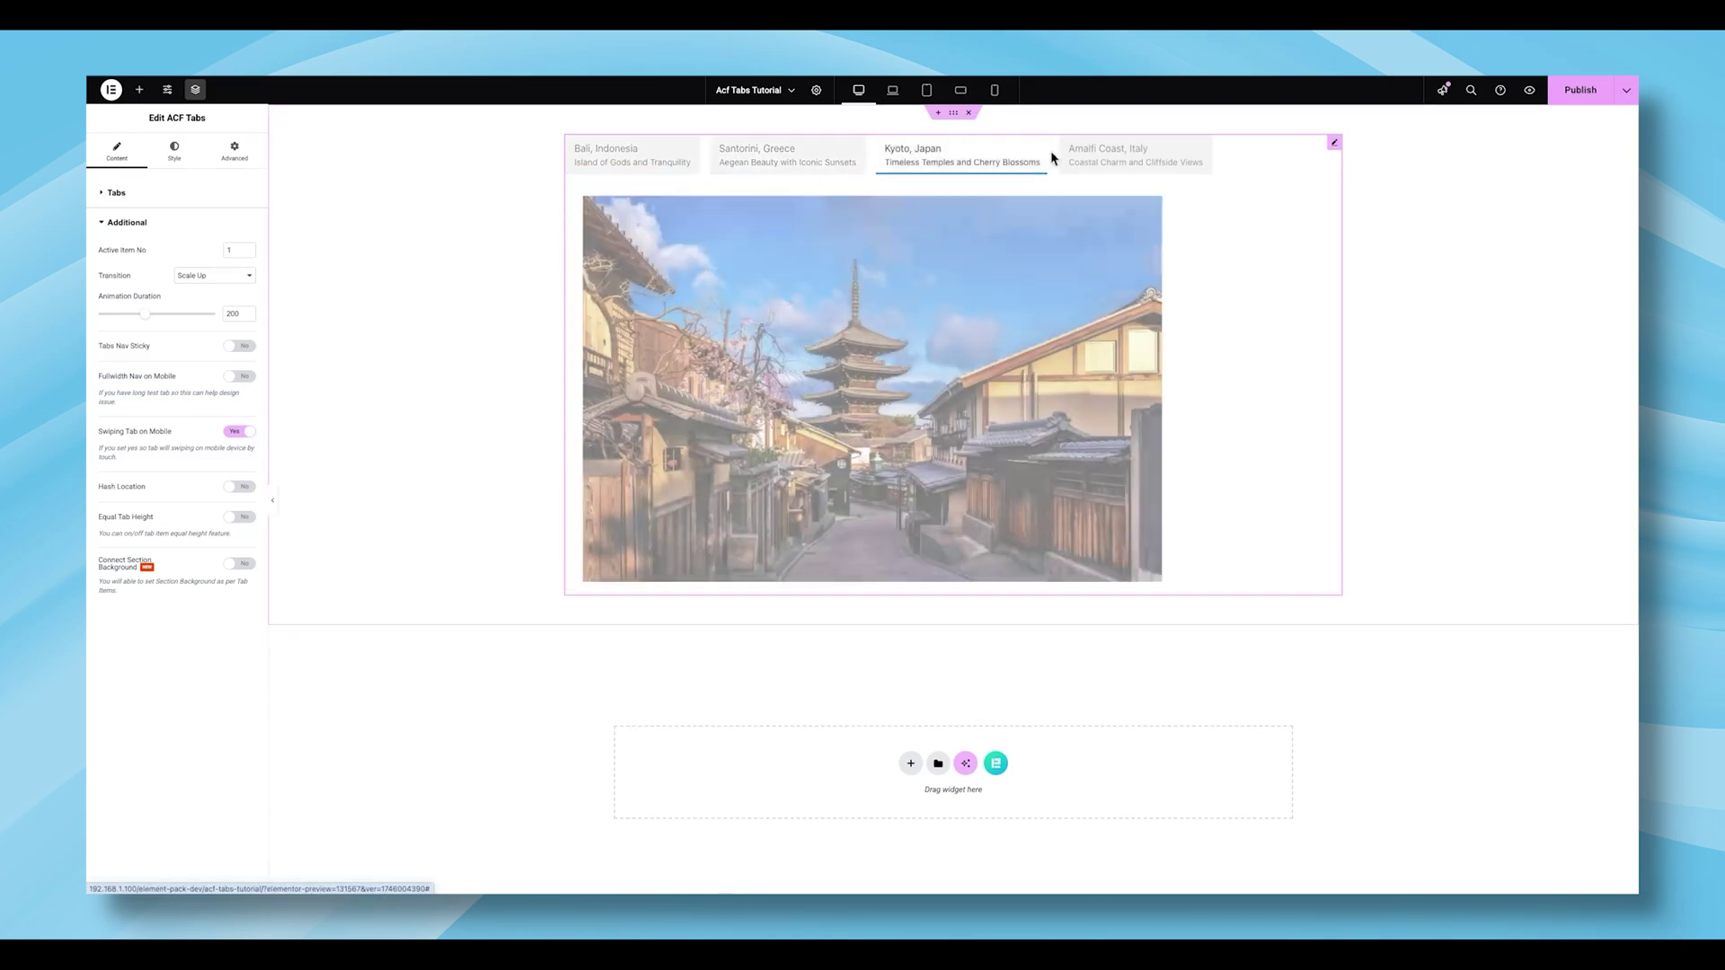
{"action": "left_click", "coordinate": [1101, 153]}
{"action": "left_click", "coordinate": [608, 164]}
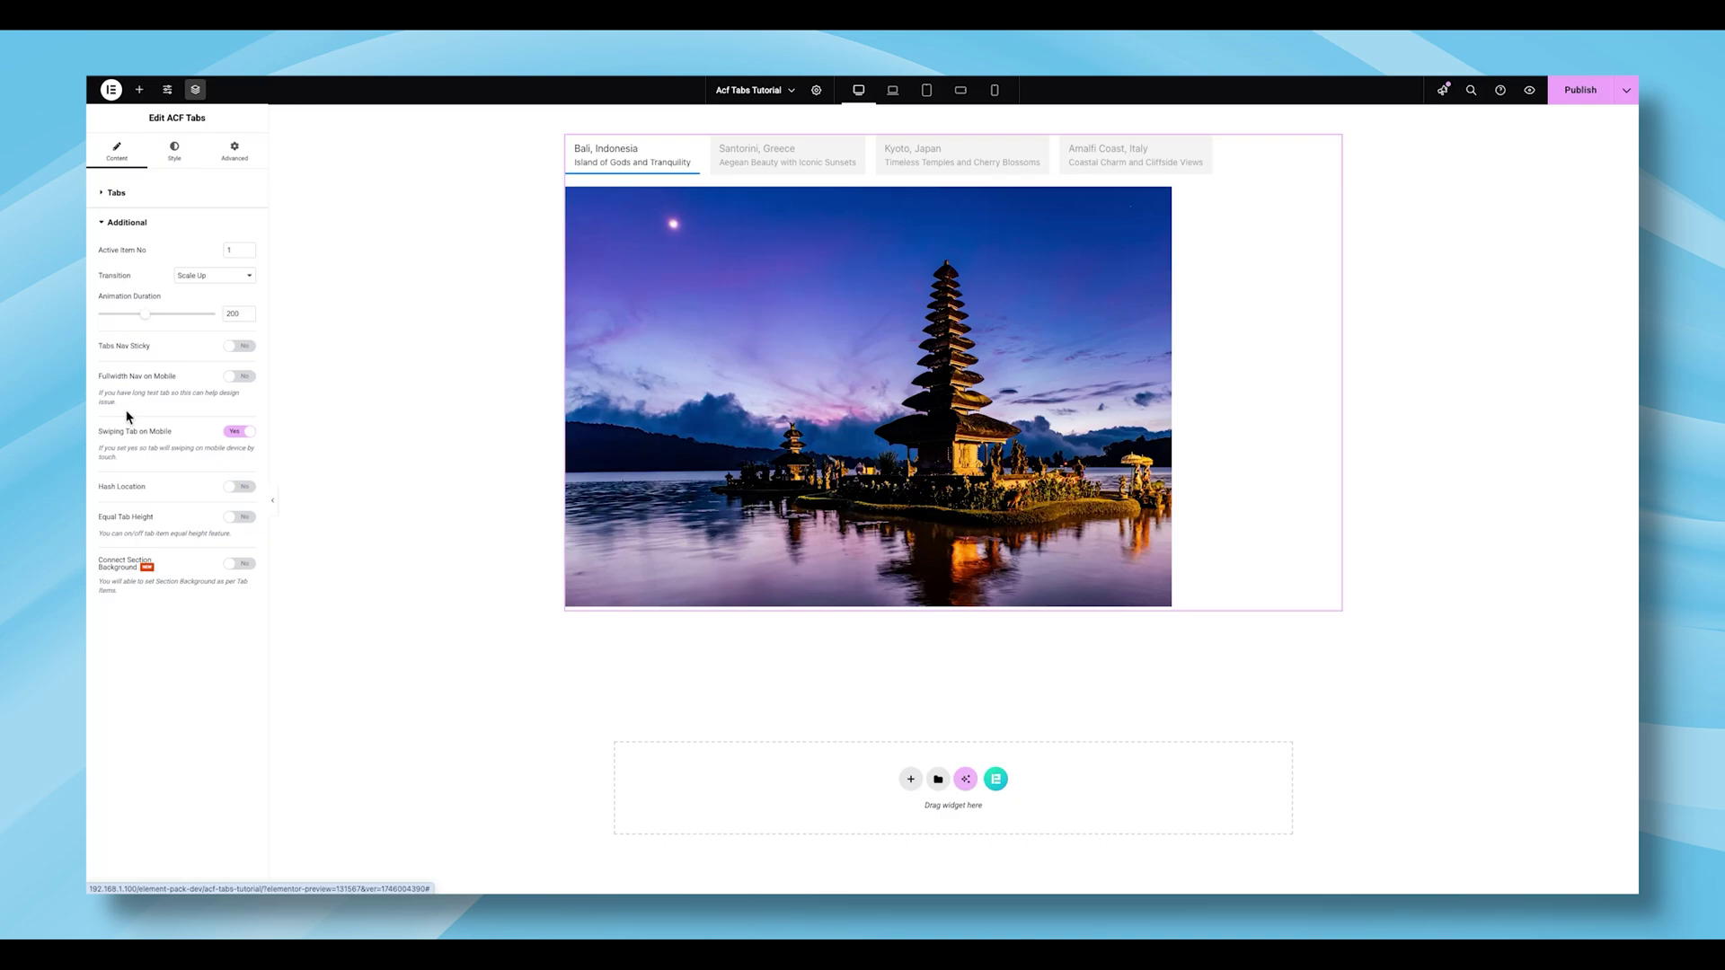
Step: Give the normal tabs a #0063A7 blue background with white text
{"action": "left_click", "coordinate": [176, 153]}
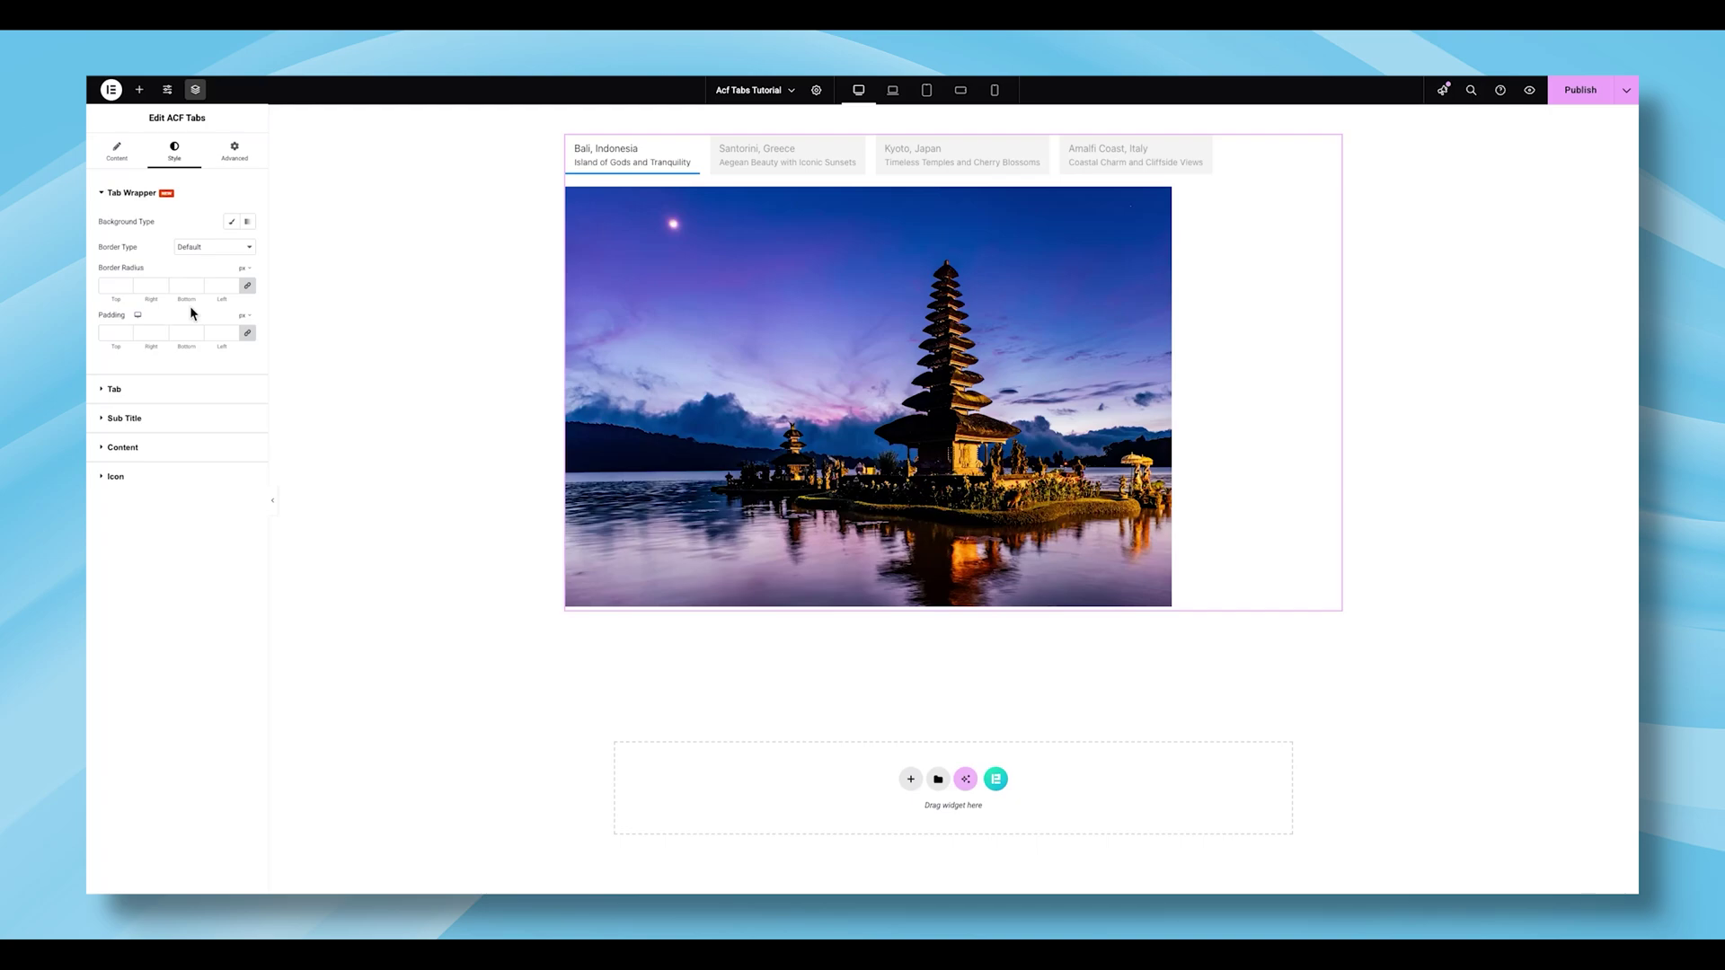
{"action": "left_click", "coordinate": [132, 392]}
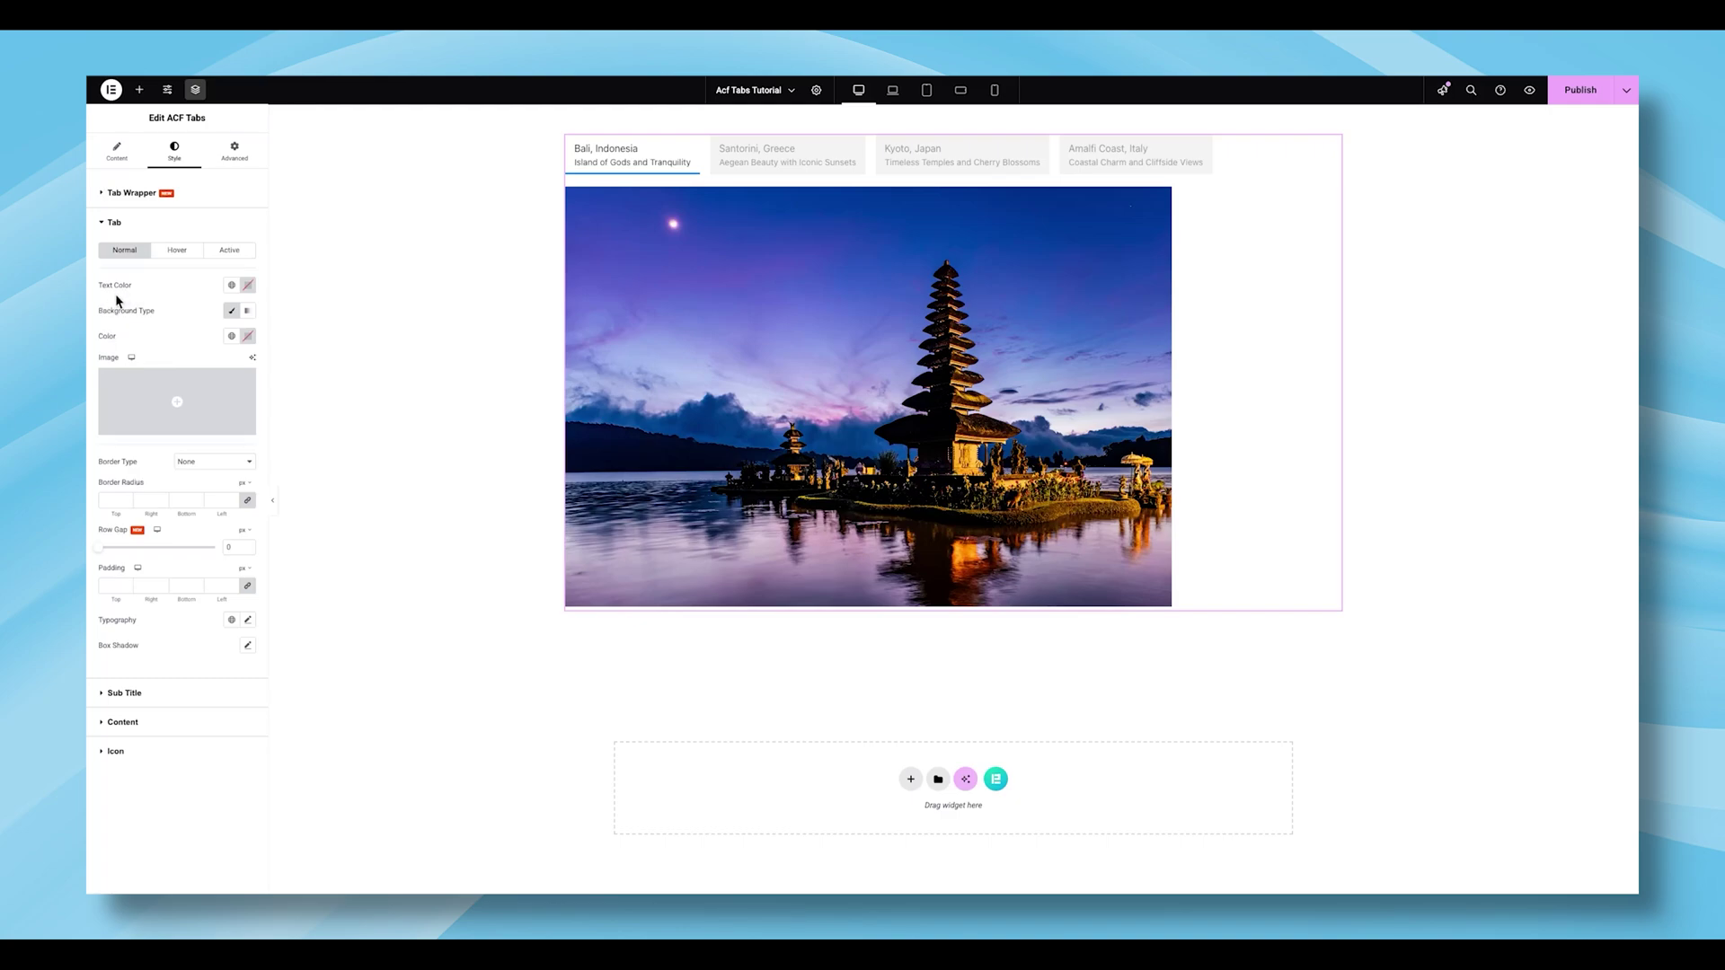
{"action": "left_click", "coordinate": [248, 284]}
{"action": "left_click", "coordinate": [203, 295]}
{"action": "left_click", "coordinate": [248, 336]}
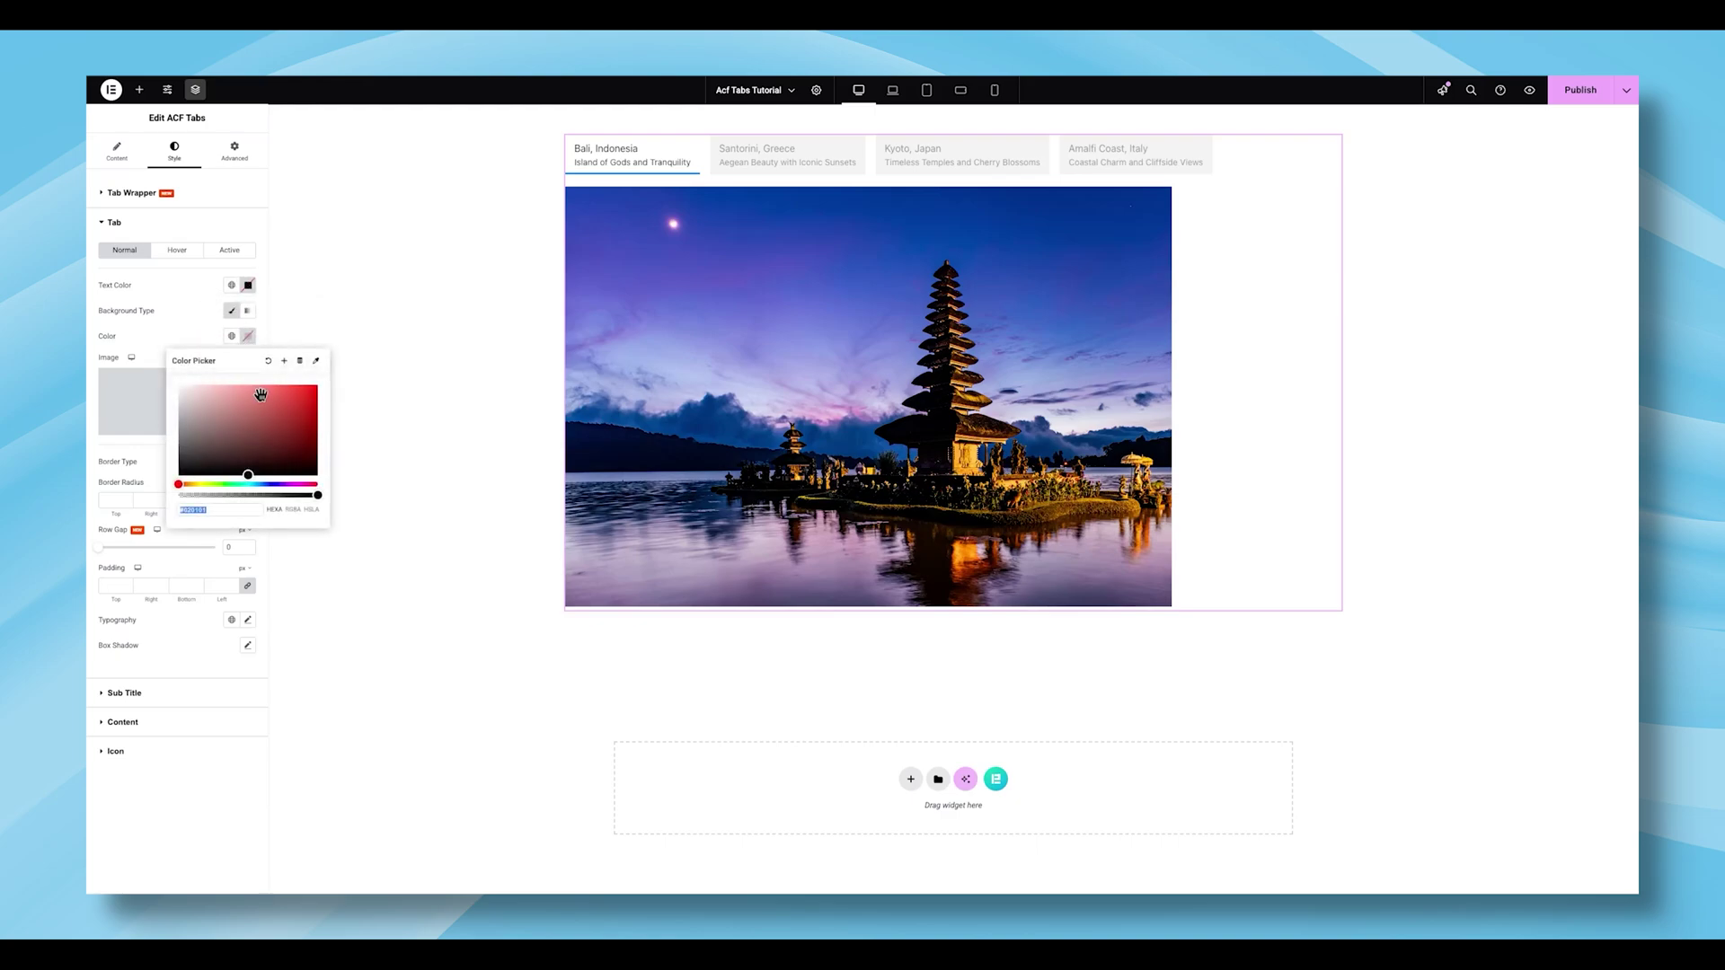
{"action": "type", "text": "0063A7"}
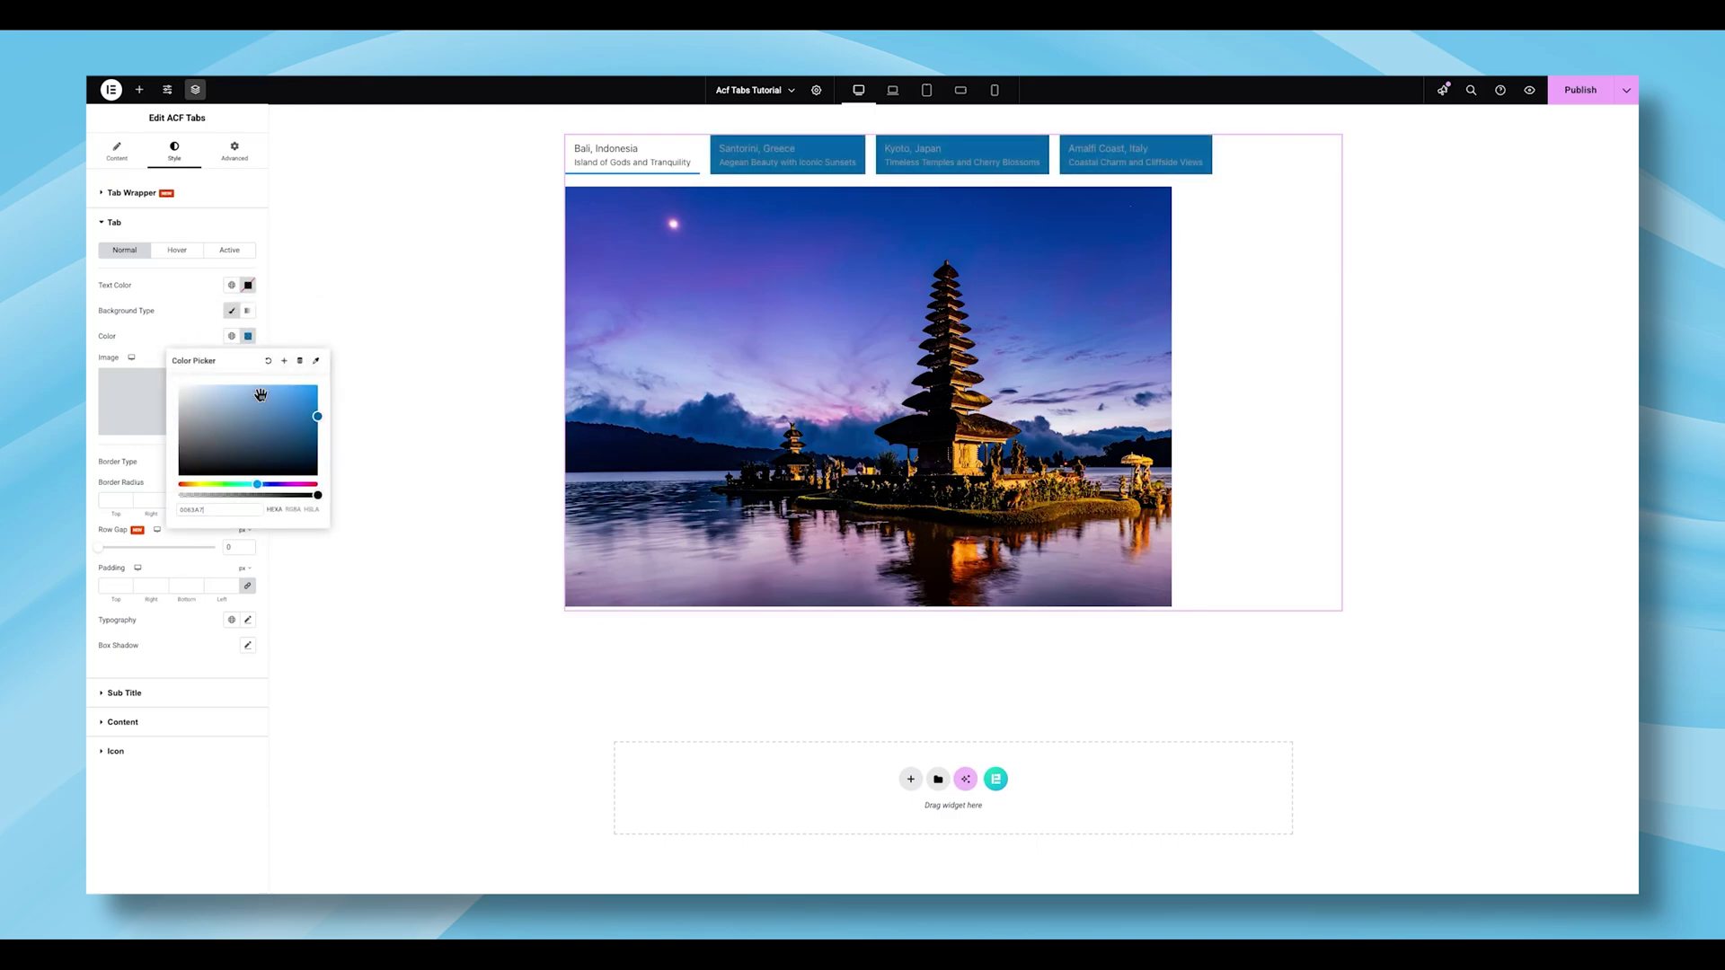
{"action": "left_click", "coordinate": [198, 319]}
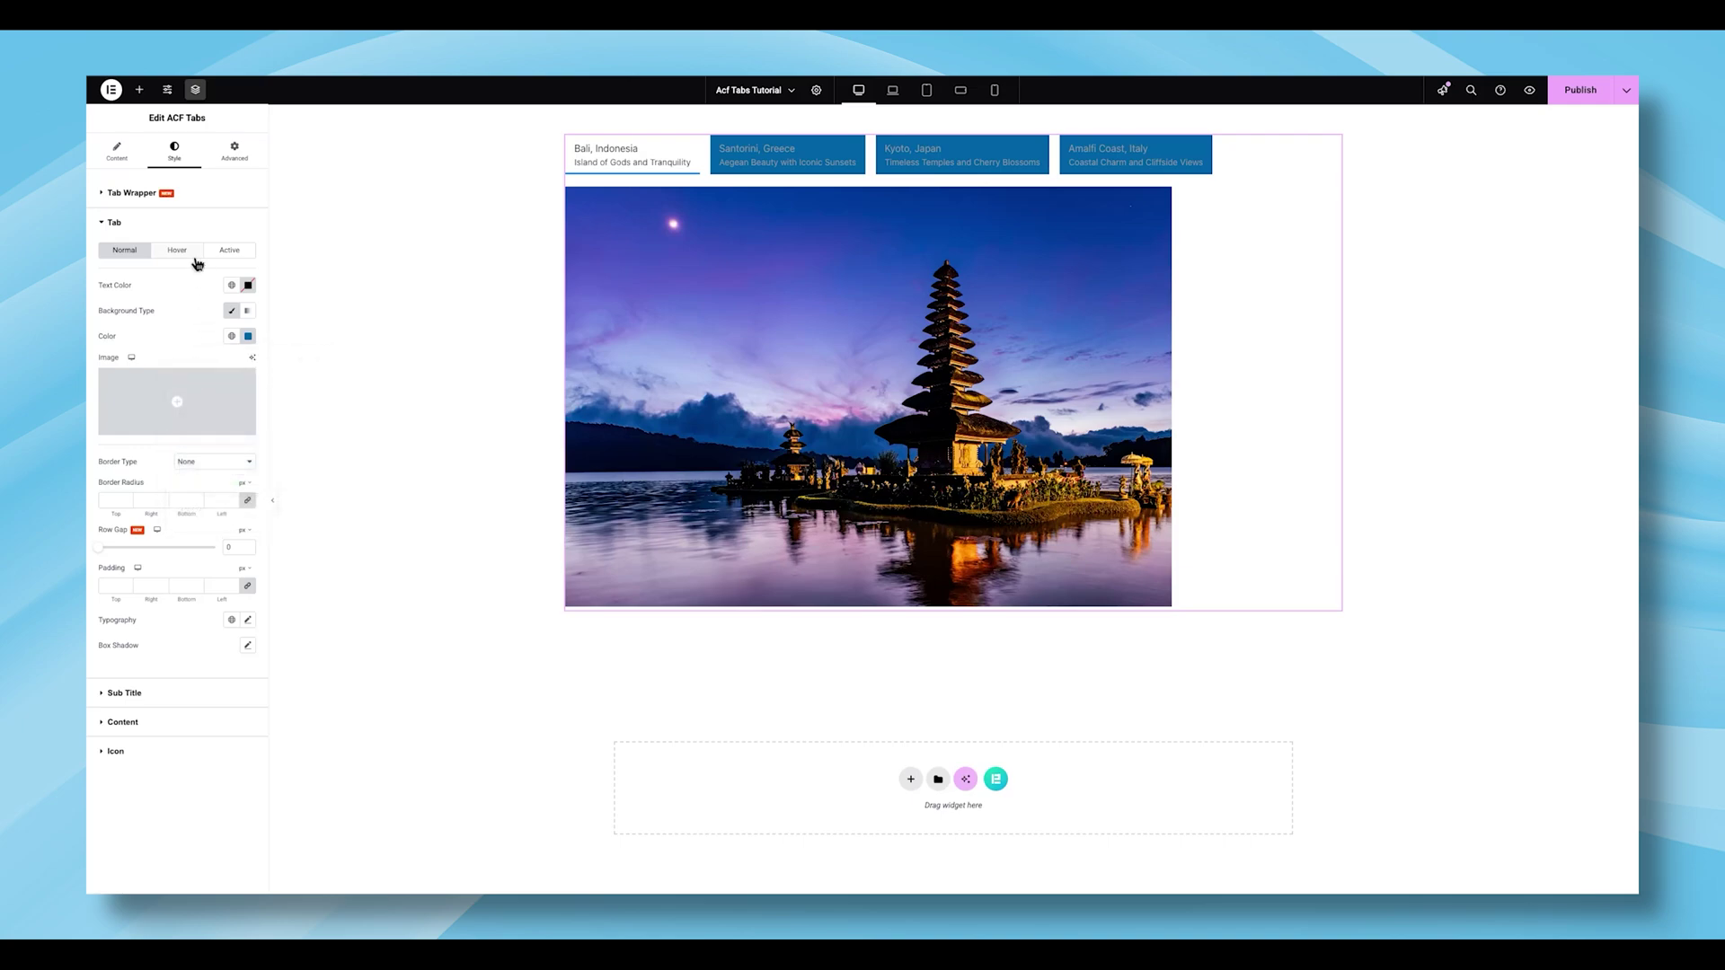
{"action": "left_click", "coordinate": [248, 285]}
{"action": "left_click", "coordinate": [179, 335]}
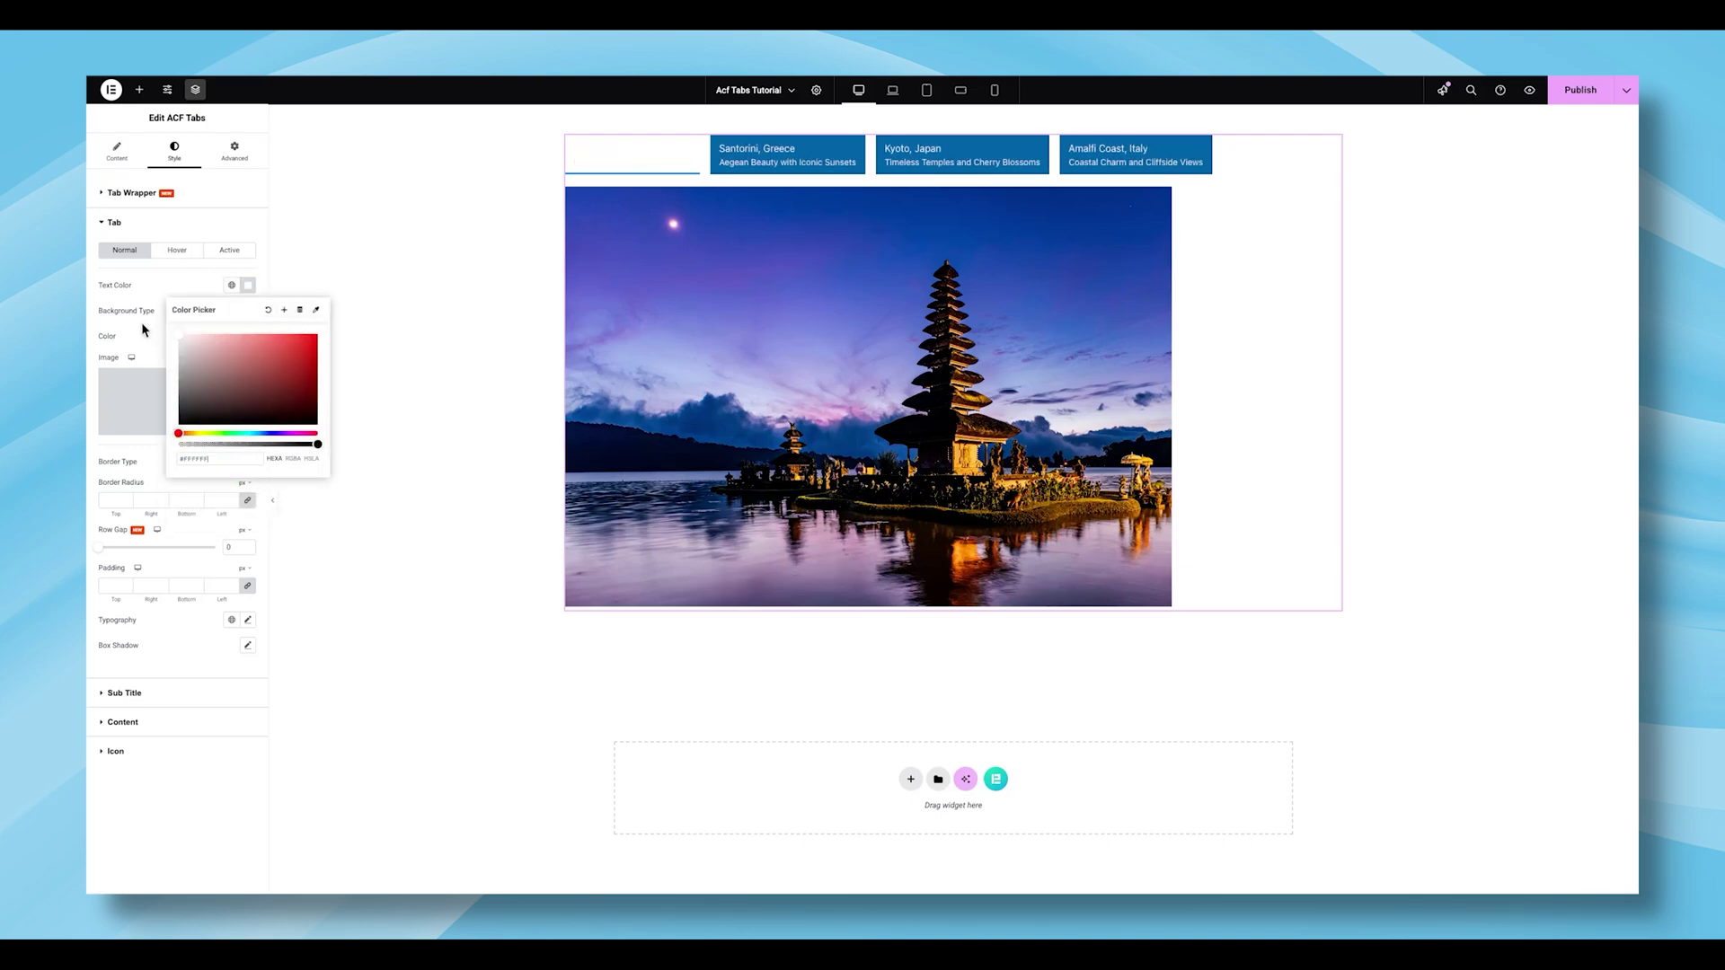
{"action": "left_click", "coordinate": [168, 305]}
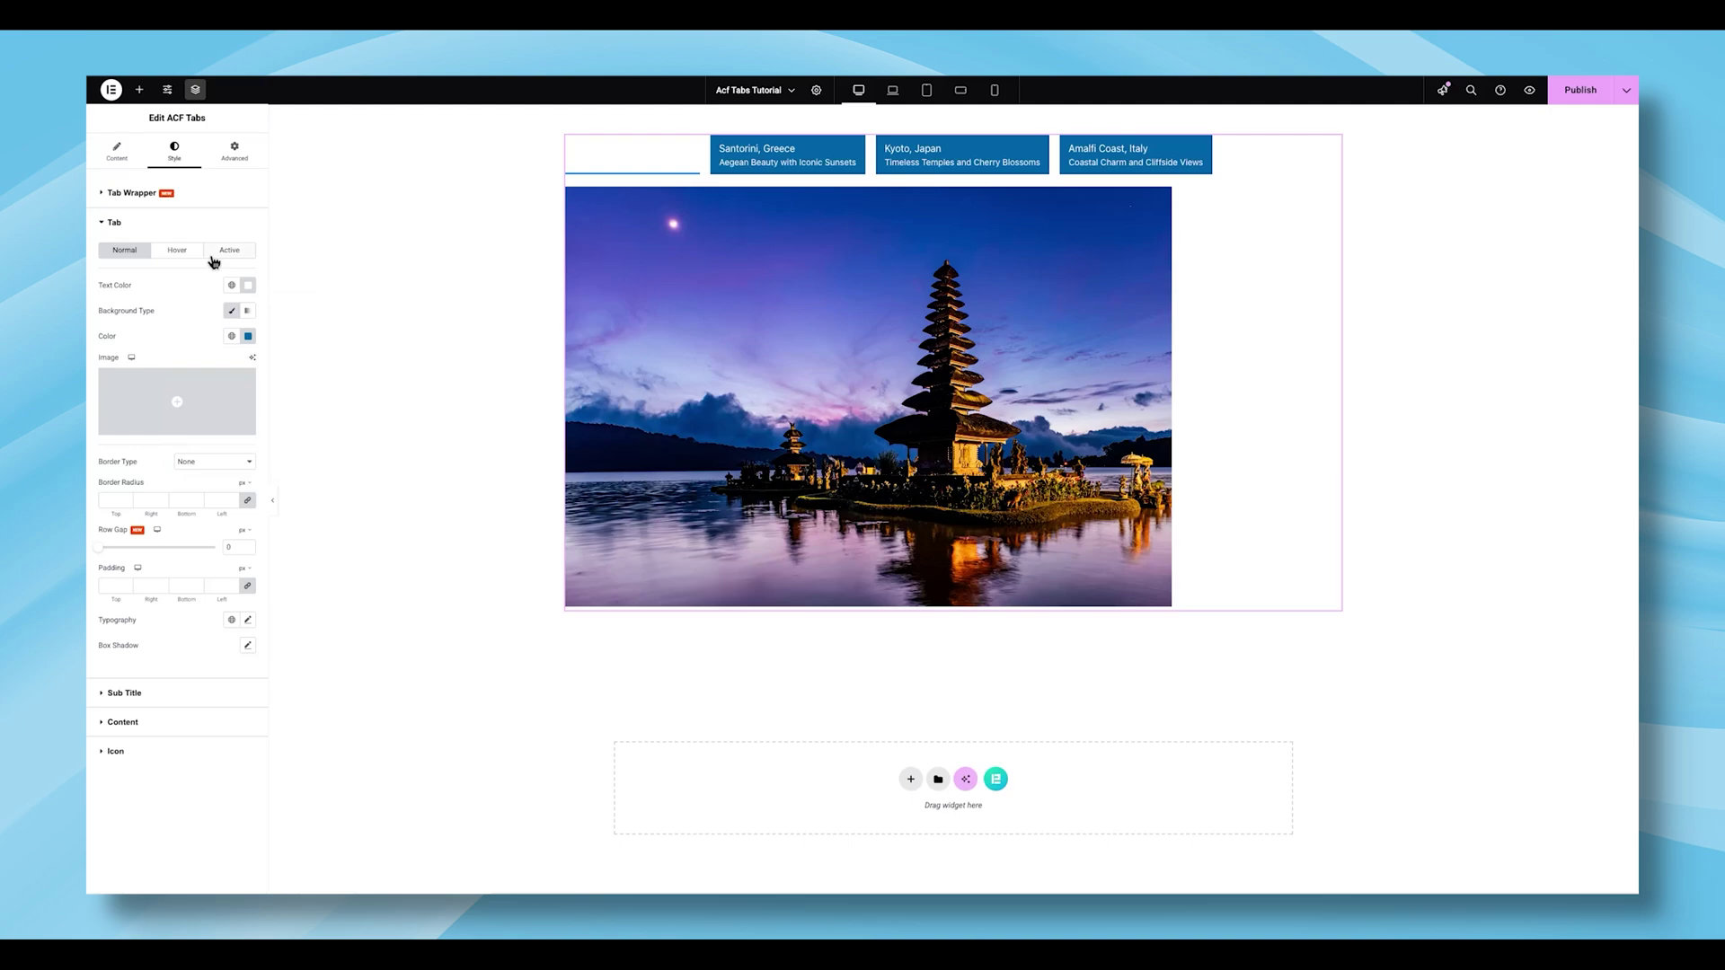
Step: Style the active tab with a #0083DD blue accent, white background and dark grey text
{"action": "left_click", "coordinate": [229, 250]}
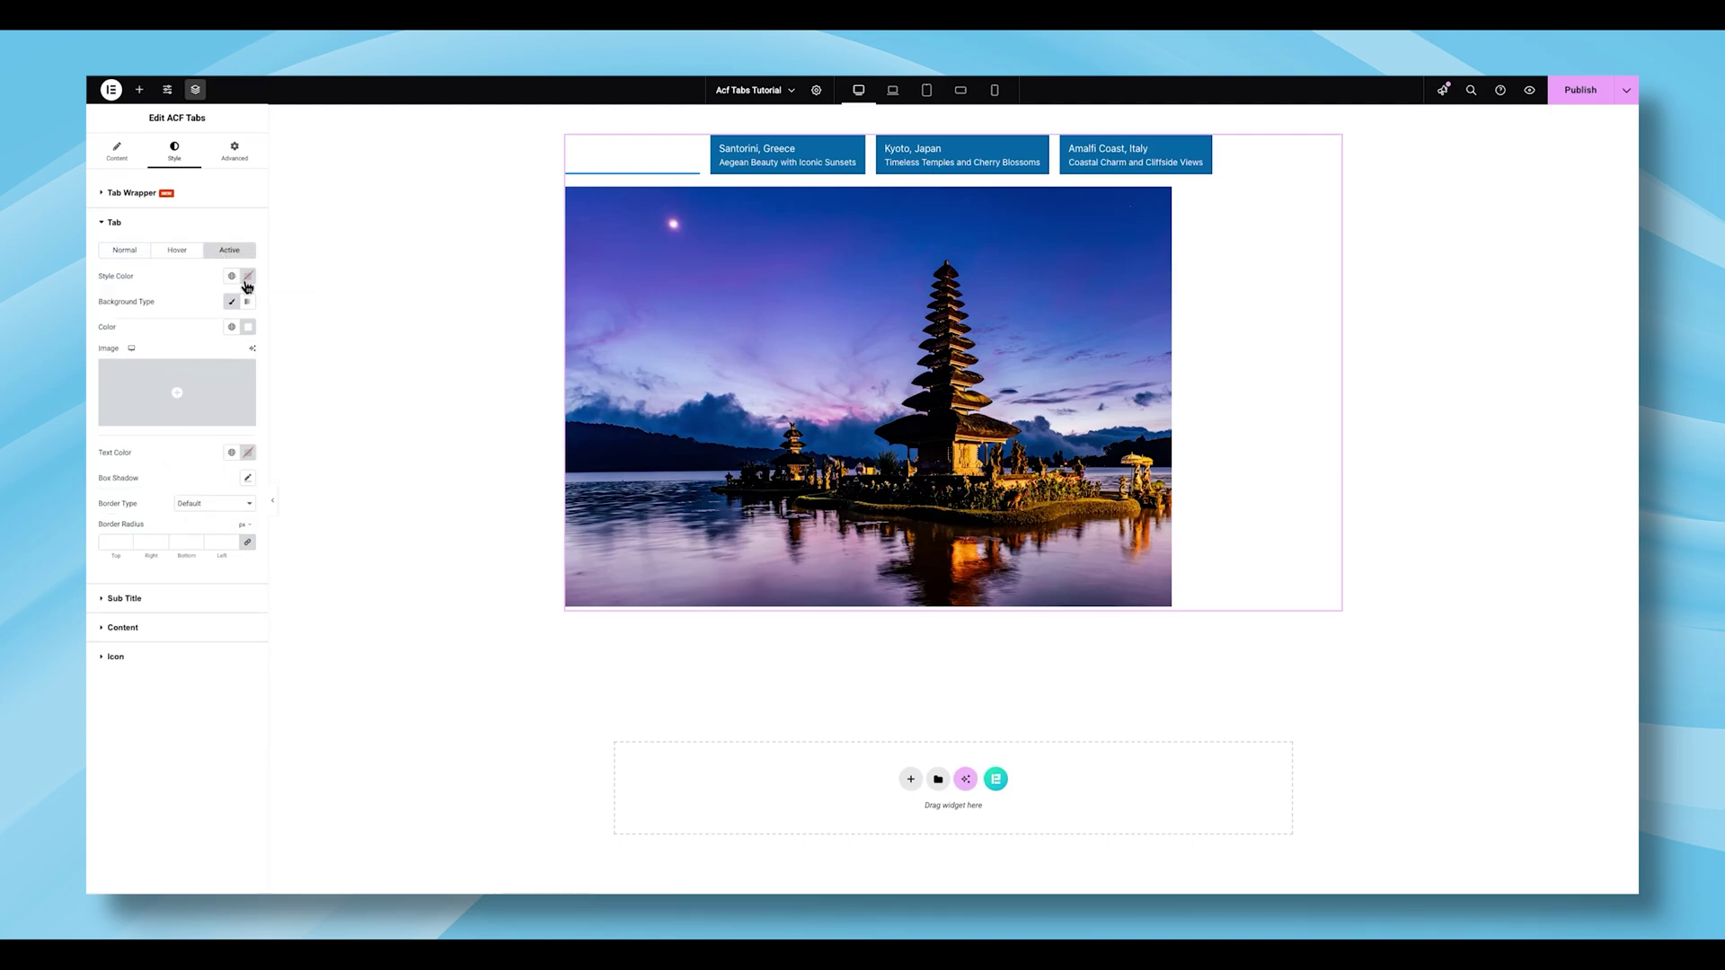
{"action": "left_click", "coordinate": [247, 281]}
{"action": "triple_click", "coordinate": [206, 451]}
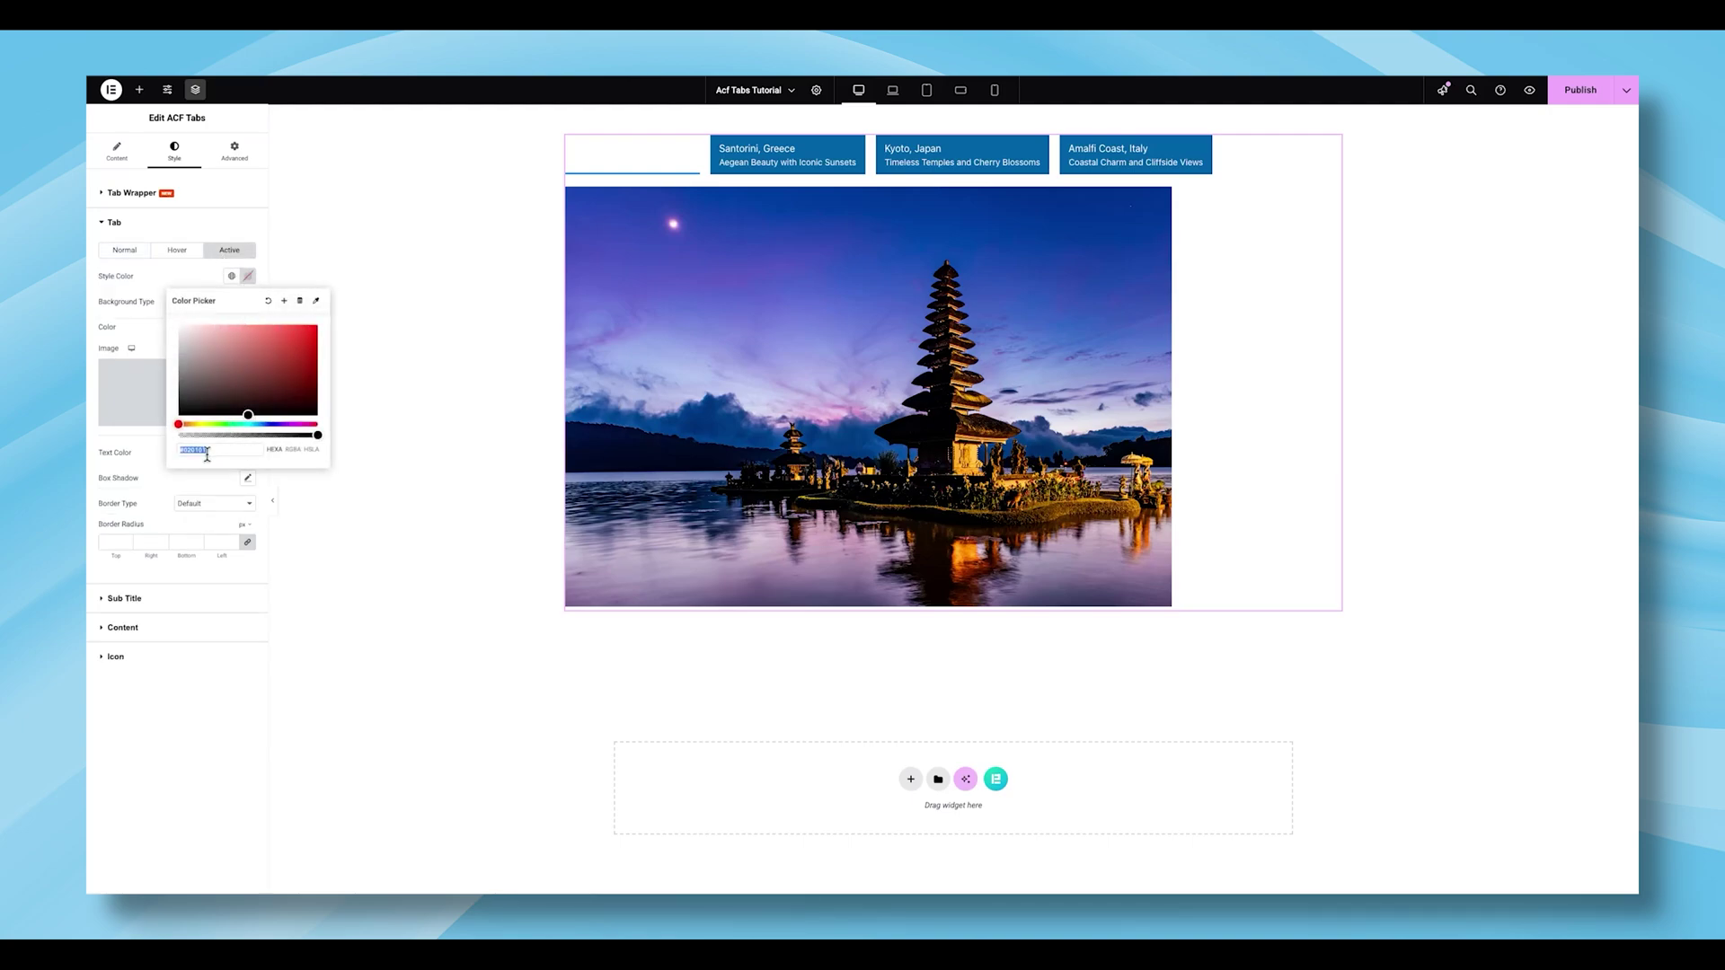
{"action": "type", "text": "0063A7"}
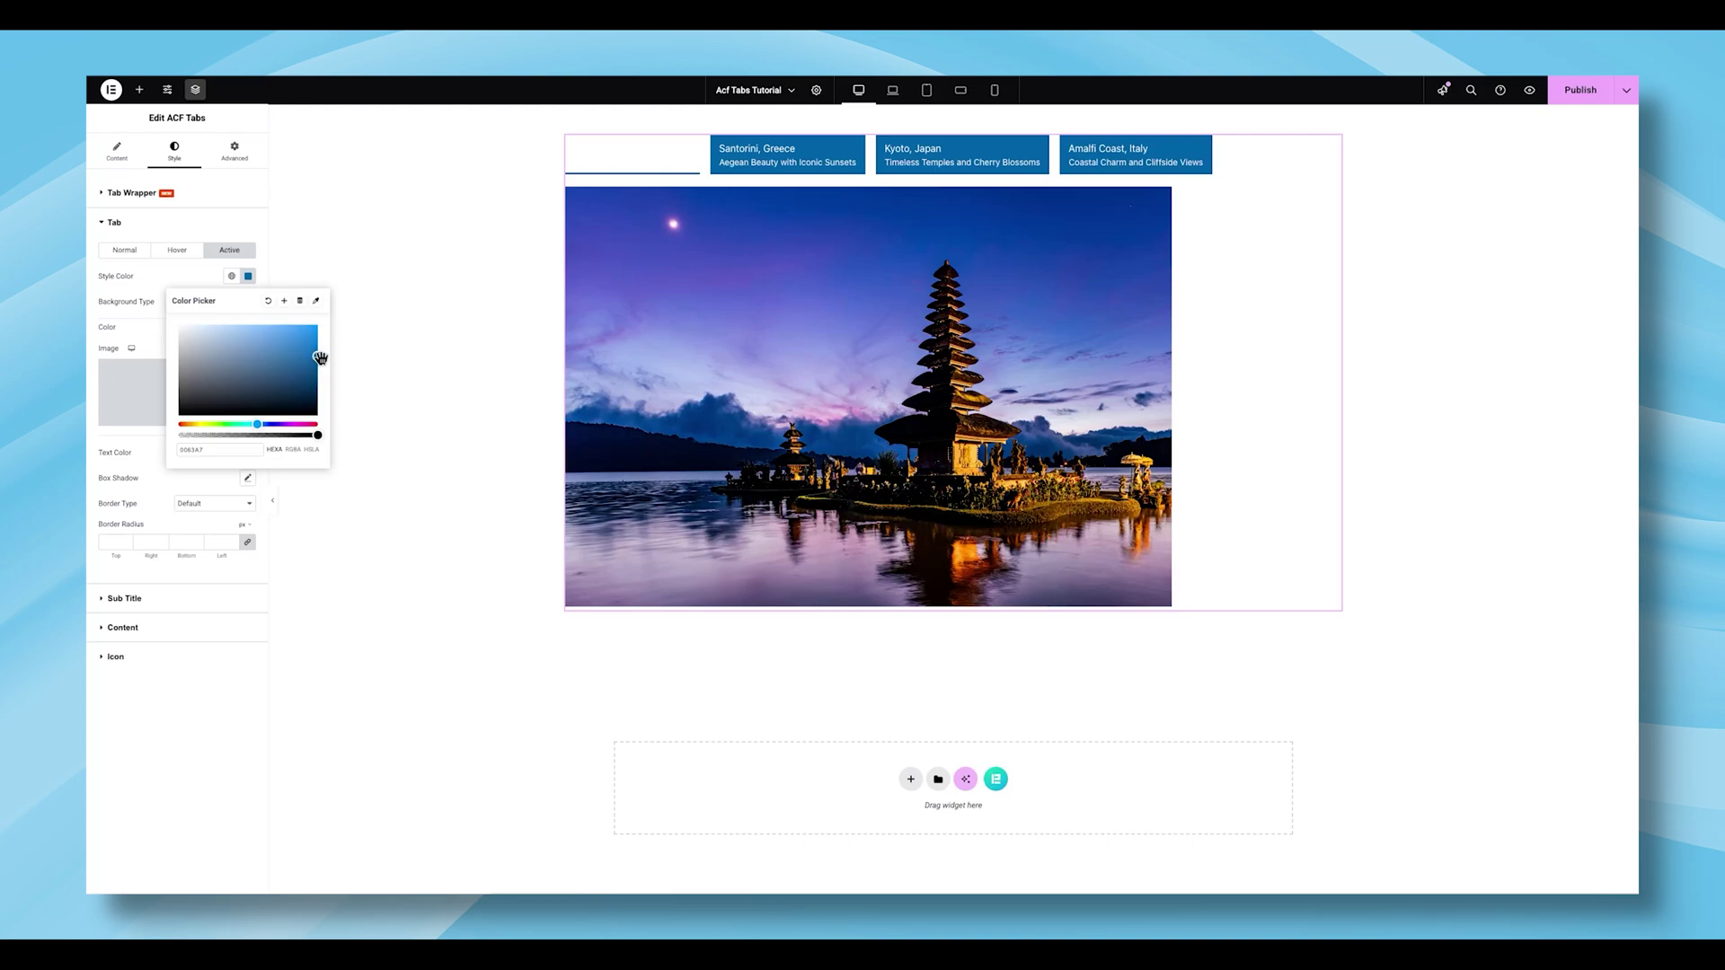
{"action": "left_click_drag", "start_coordinate": [319, 358], "coordinate": [317, 337]}
{"action": "left_click", "coordinate": [195, 279]}
{"action": "left_click", "coordinate": [240, 329]}
{"action": "left_click_drag", "start_coordinate": [207, 416], "coordinate": [155, 378]}
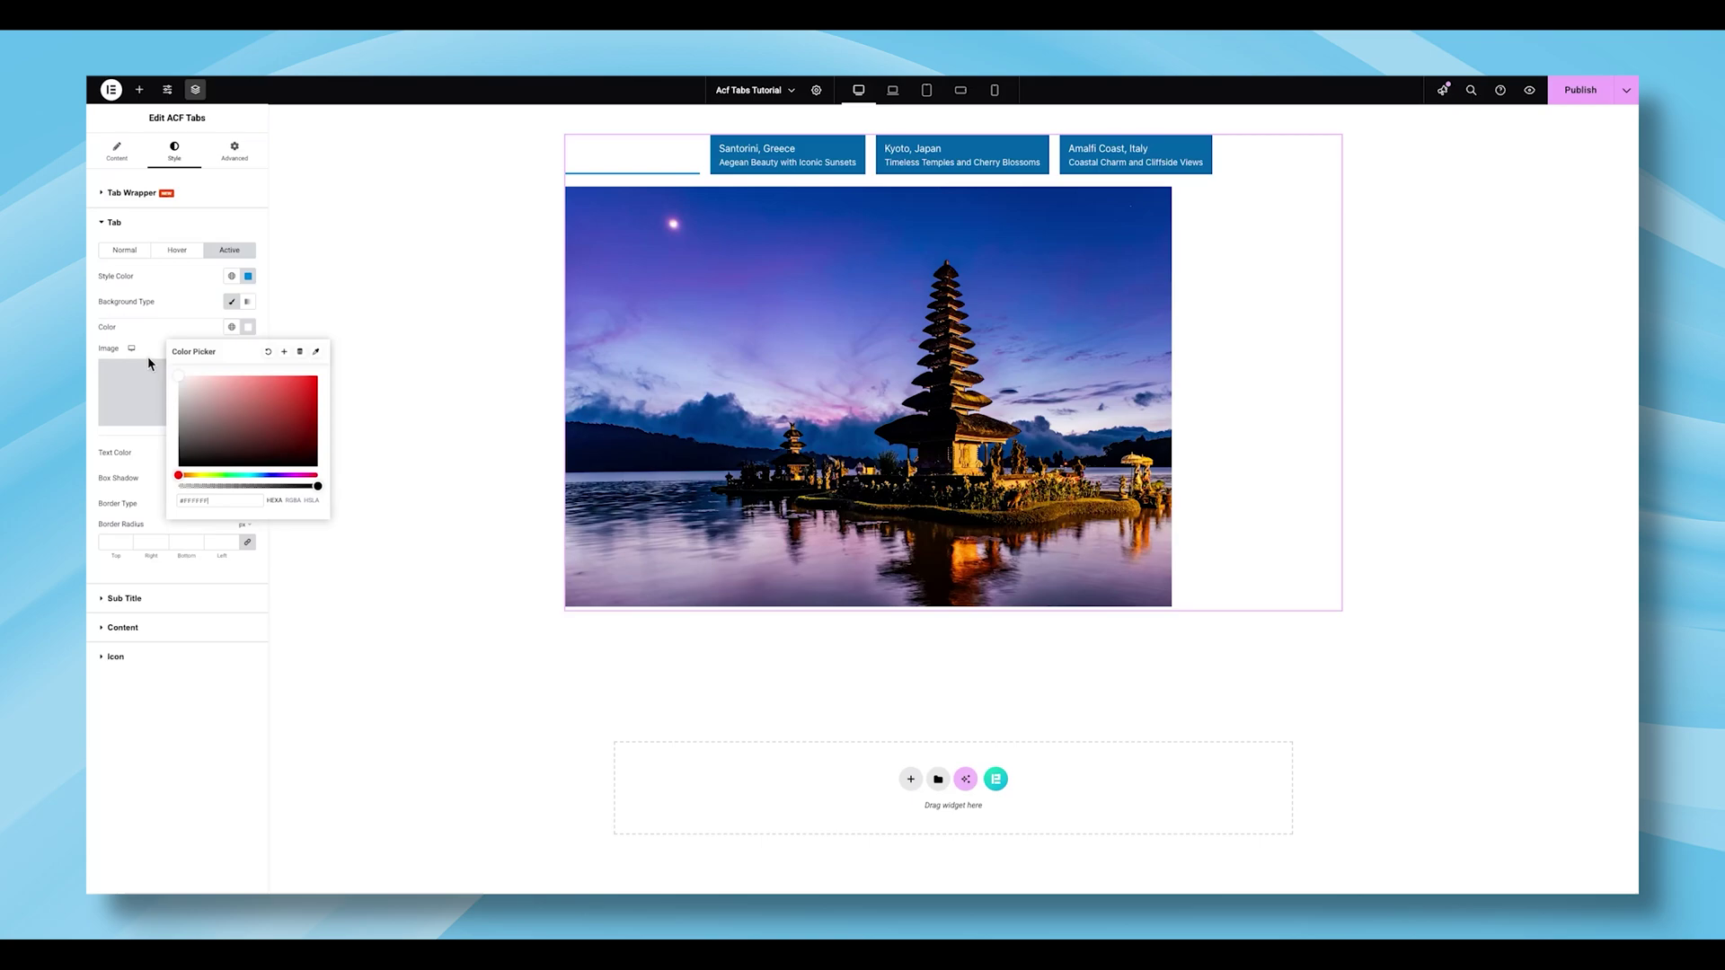
{"action": "left_click", "coordinate": [196, 447]}
{"action": "left_click", "coordinate": [248, 452]}
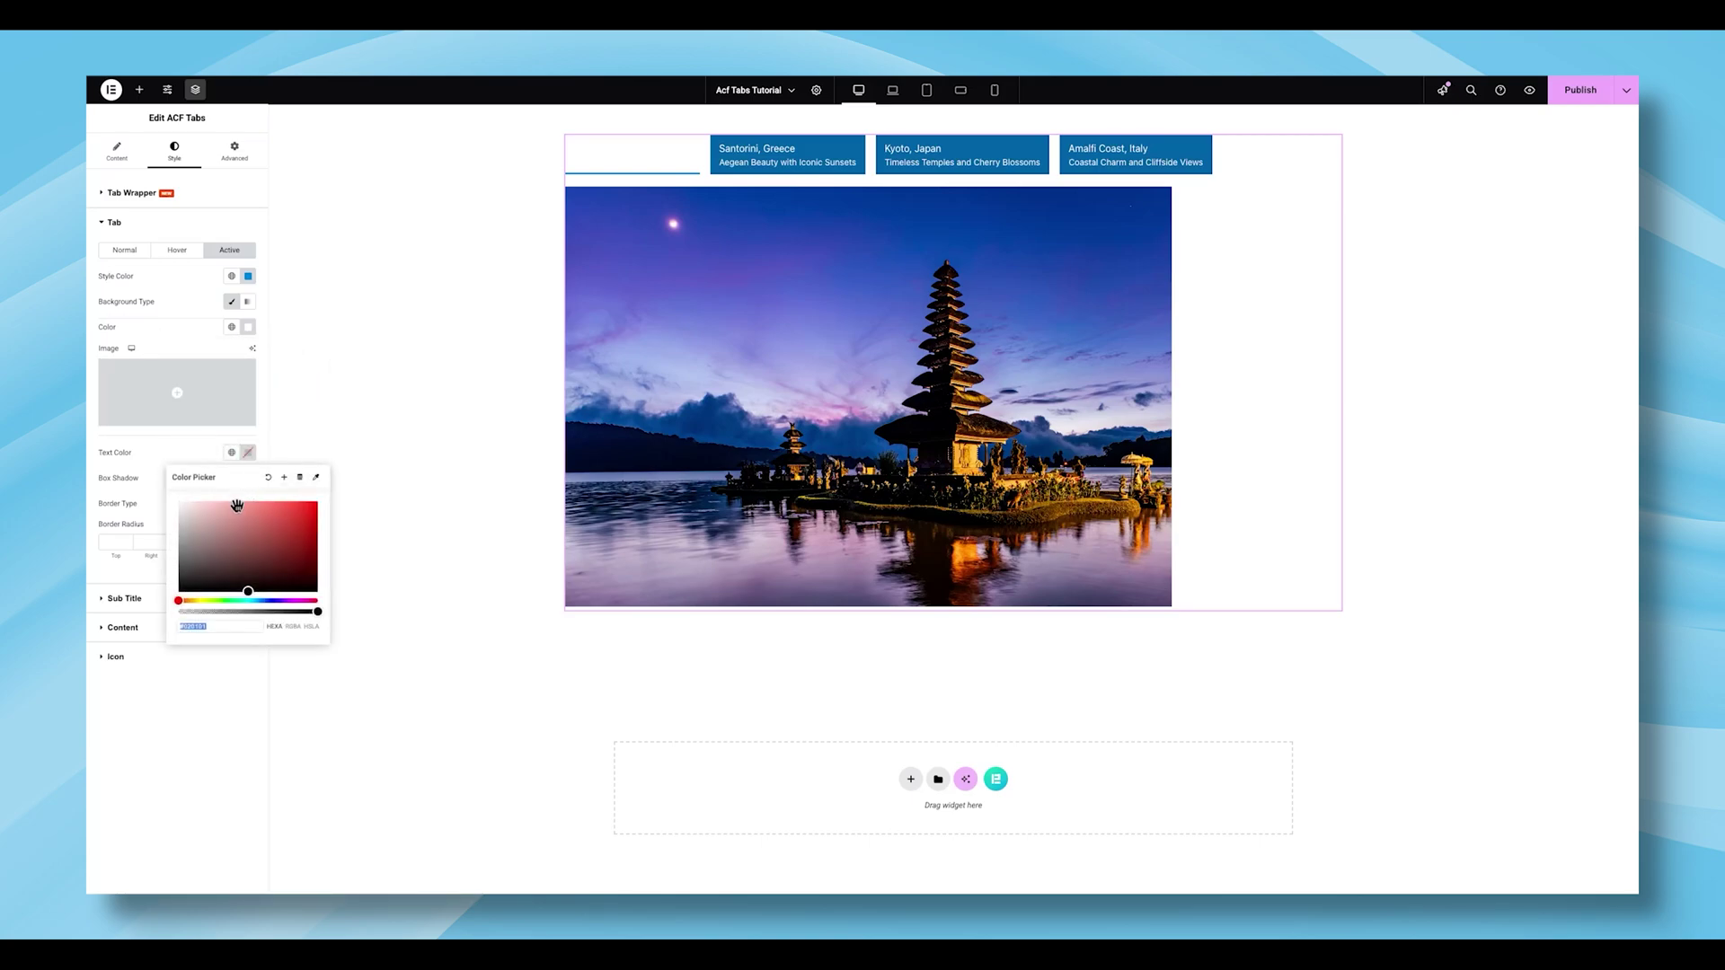
{"action": "mouse_move", "coordinate": [190, 559]}
{"action": "left_mouse_down"}
{"action": "mouse_move", "coordinate": [160, 552]}
{"action": "mouse_move", "coordinate": [162, 575]}
{"action": "left_mouse_up"}
{"action": "left_click", "coordinate": [183, 450]}
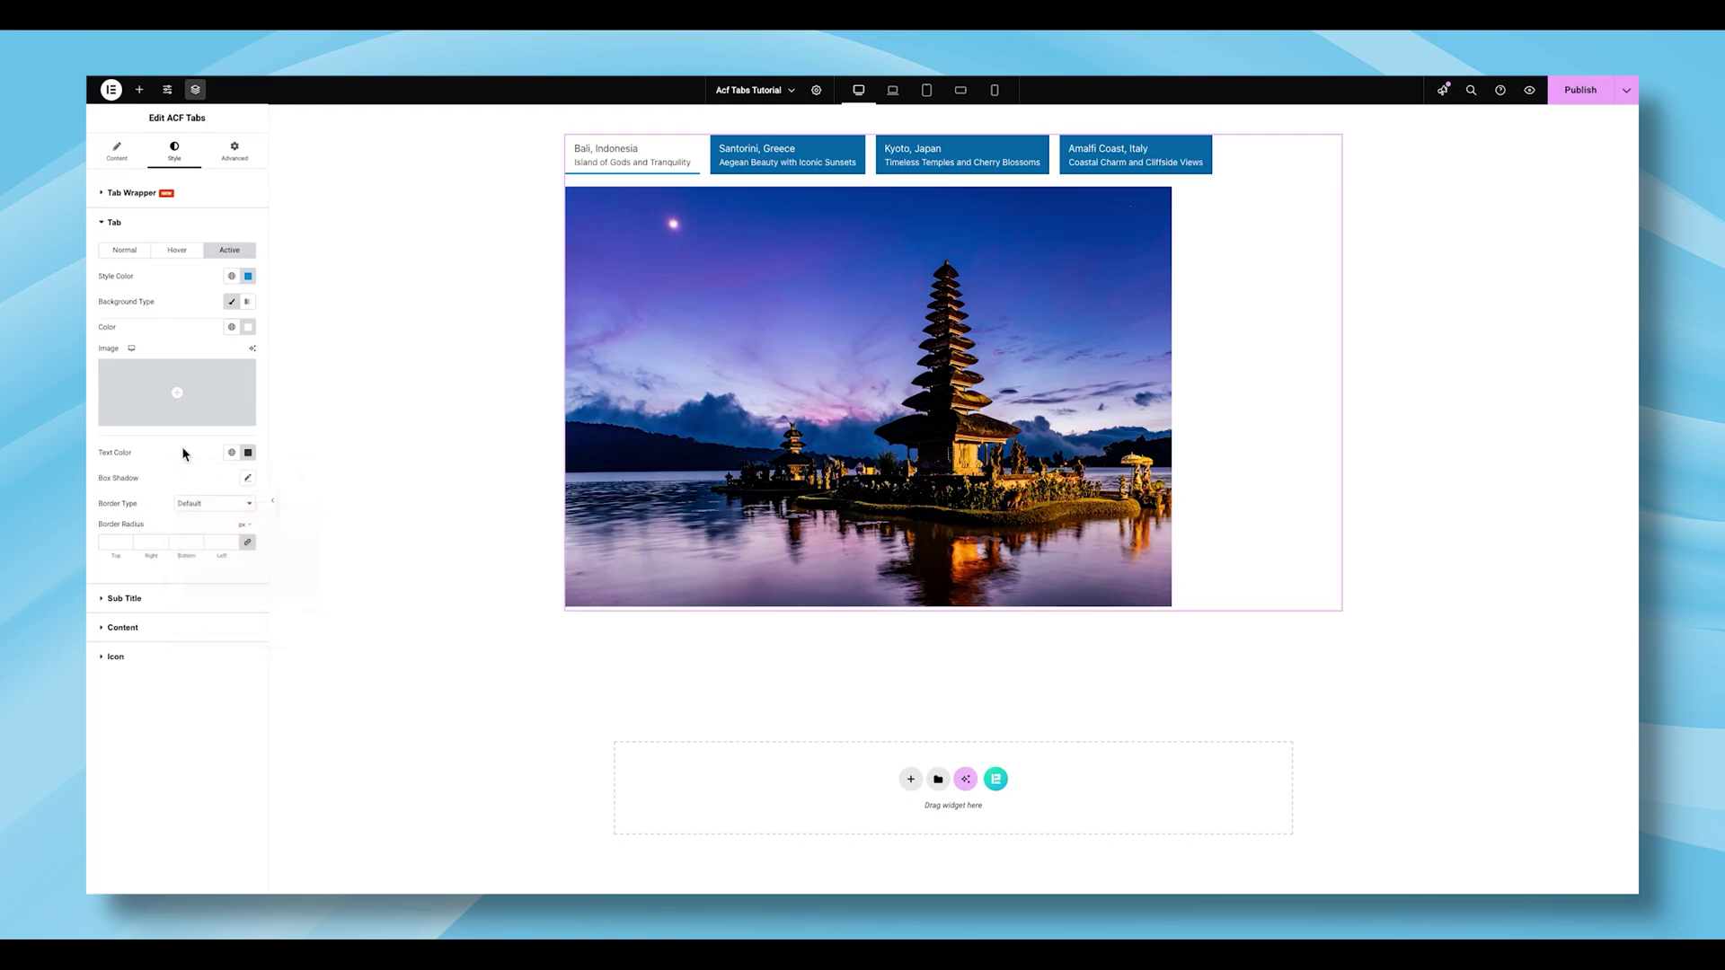
Step: Give the normal tabs a border radius of 0 and 15 padding on all sides
{"action": "left_click", "coordinate": [134, 258]}
{"action": "left_click", "coordinate": [175, 256]}
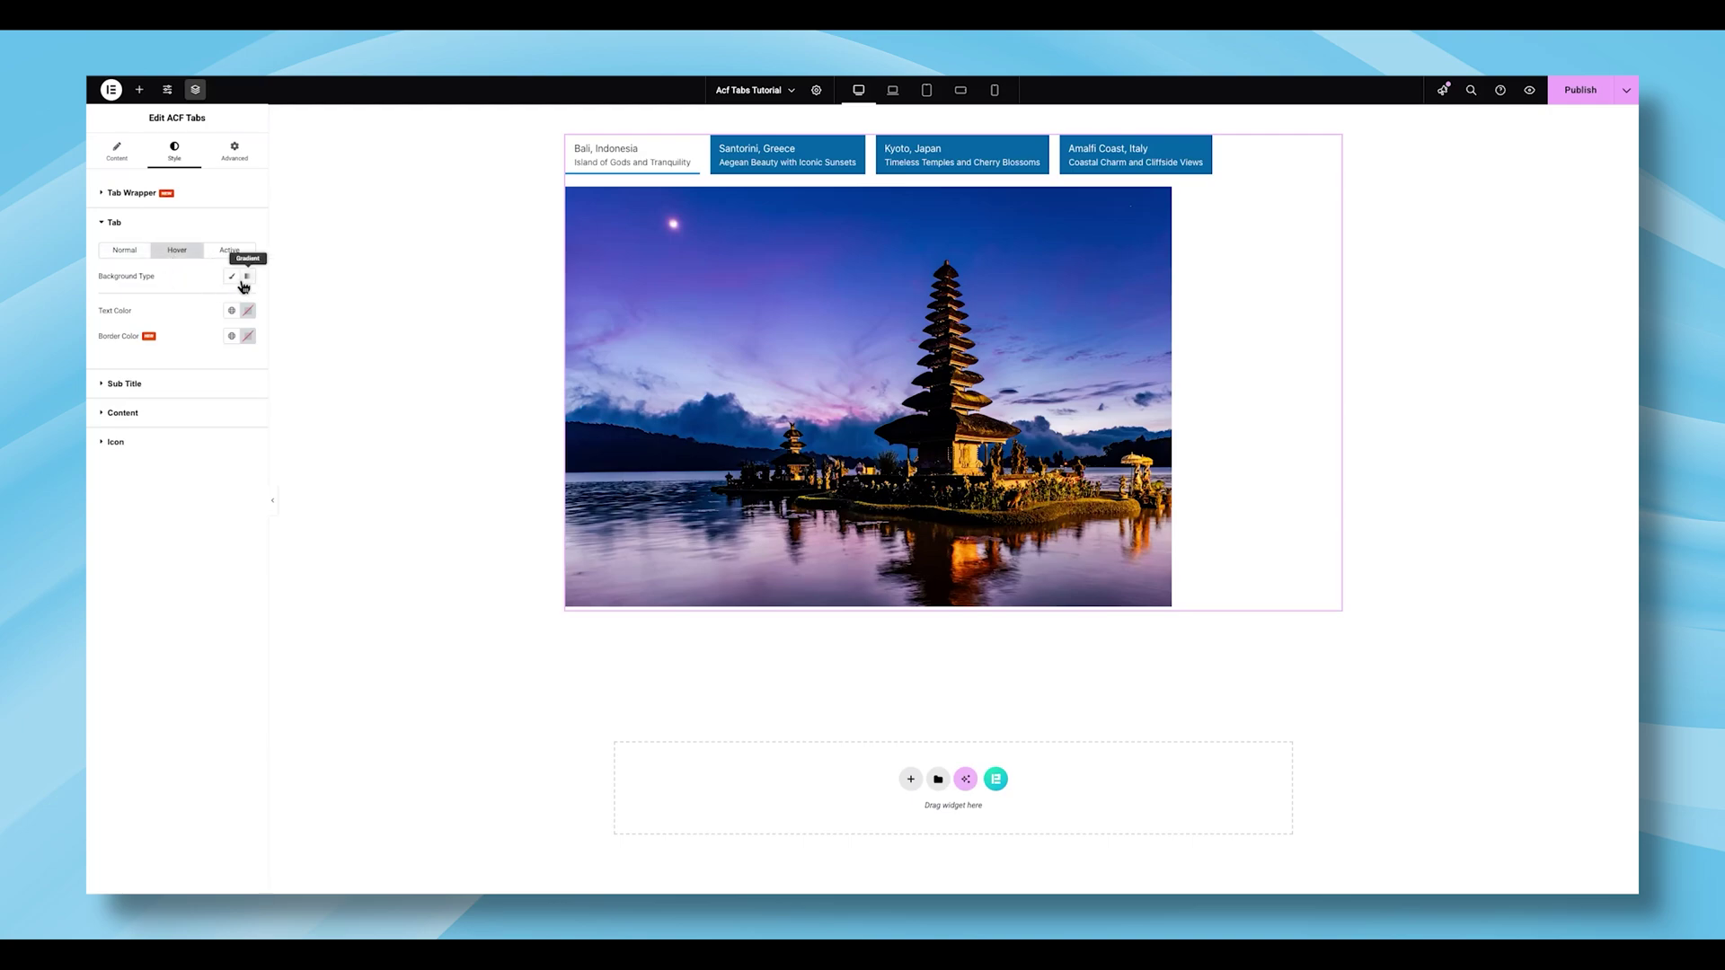
{"action": "left_click", "coordinate": [113, 253]}
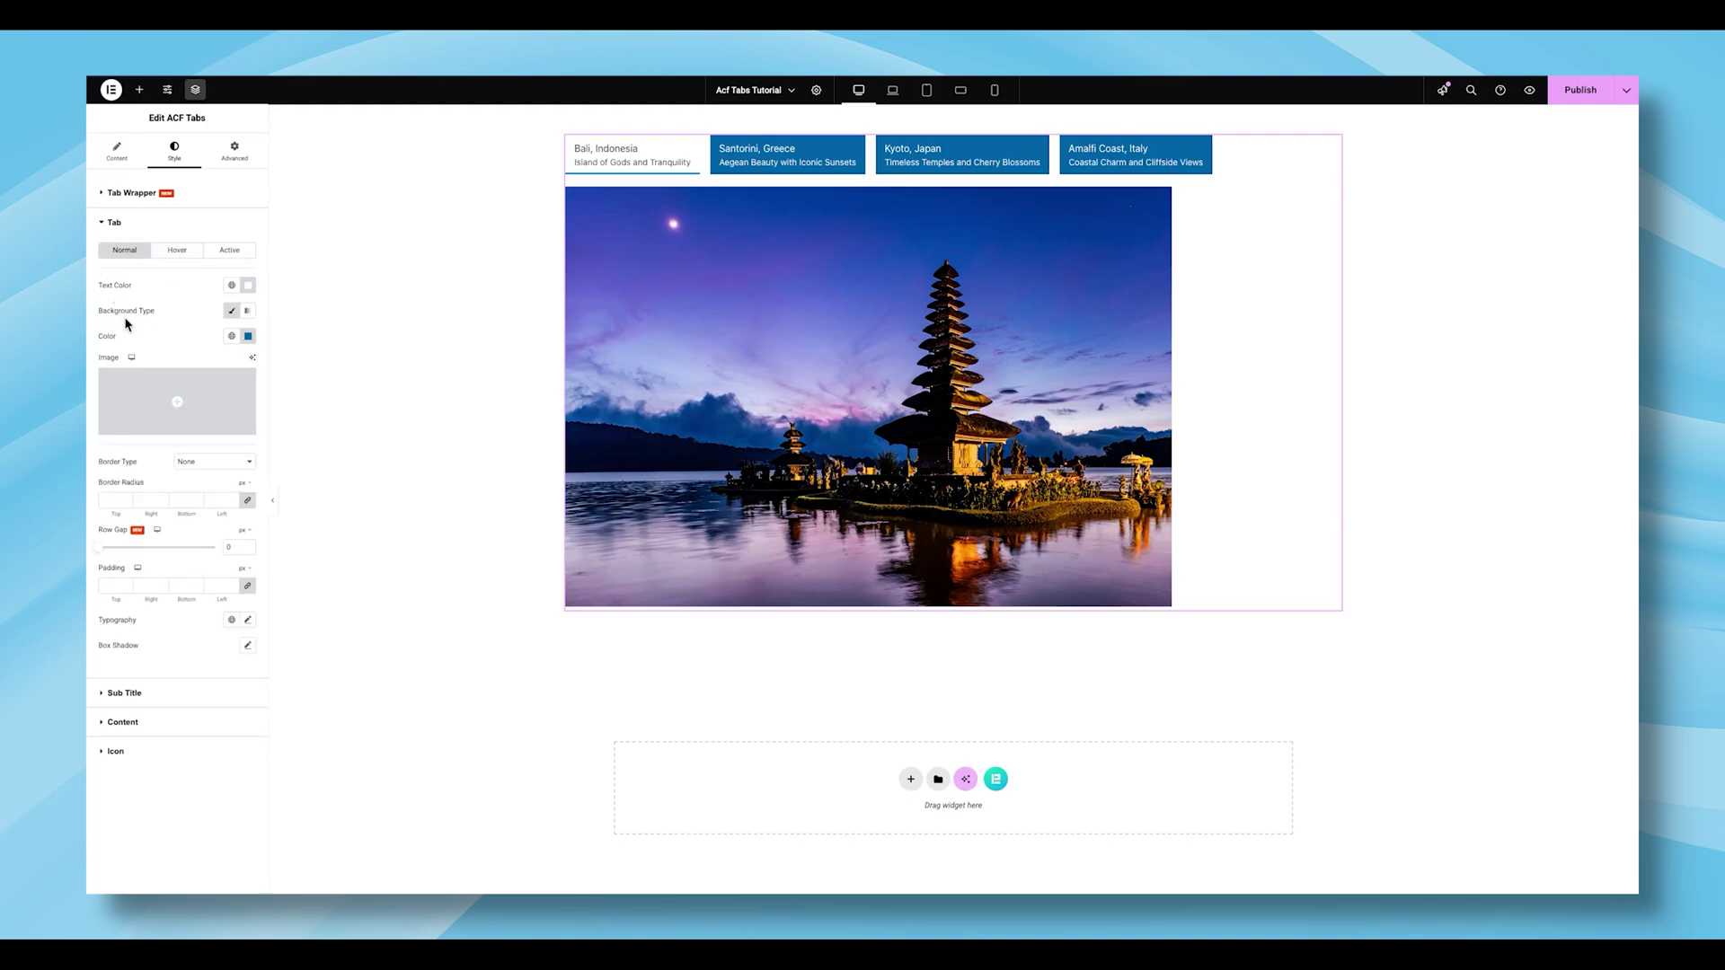
{"action": "left_click", "coordinate": [114, 500]}
{"action": "type", "text": "5"}
{"action": "left_click", "coordinate": [126, 504]}
{"action": "left_click", "coordinate": [126, 504]}
{"action": "left_click", "coordinate": [127, 504]}
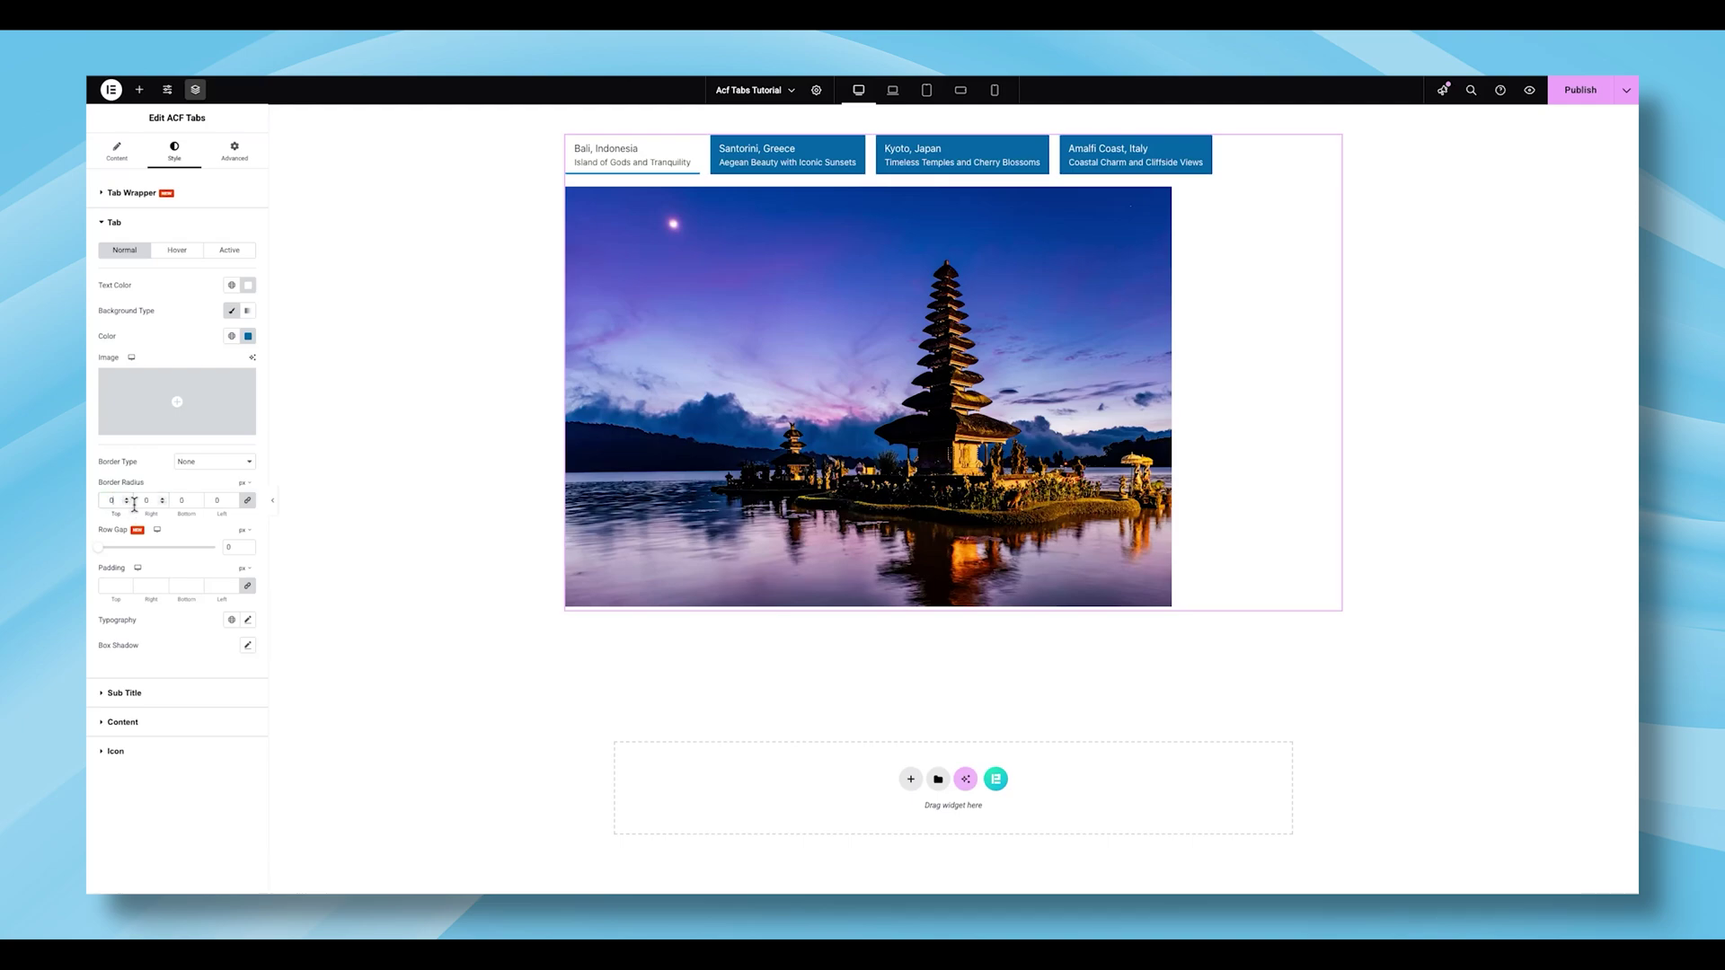
{"action": "left_click", "coordinate": [110, 585]}
{"action": "type", "text": "15"}
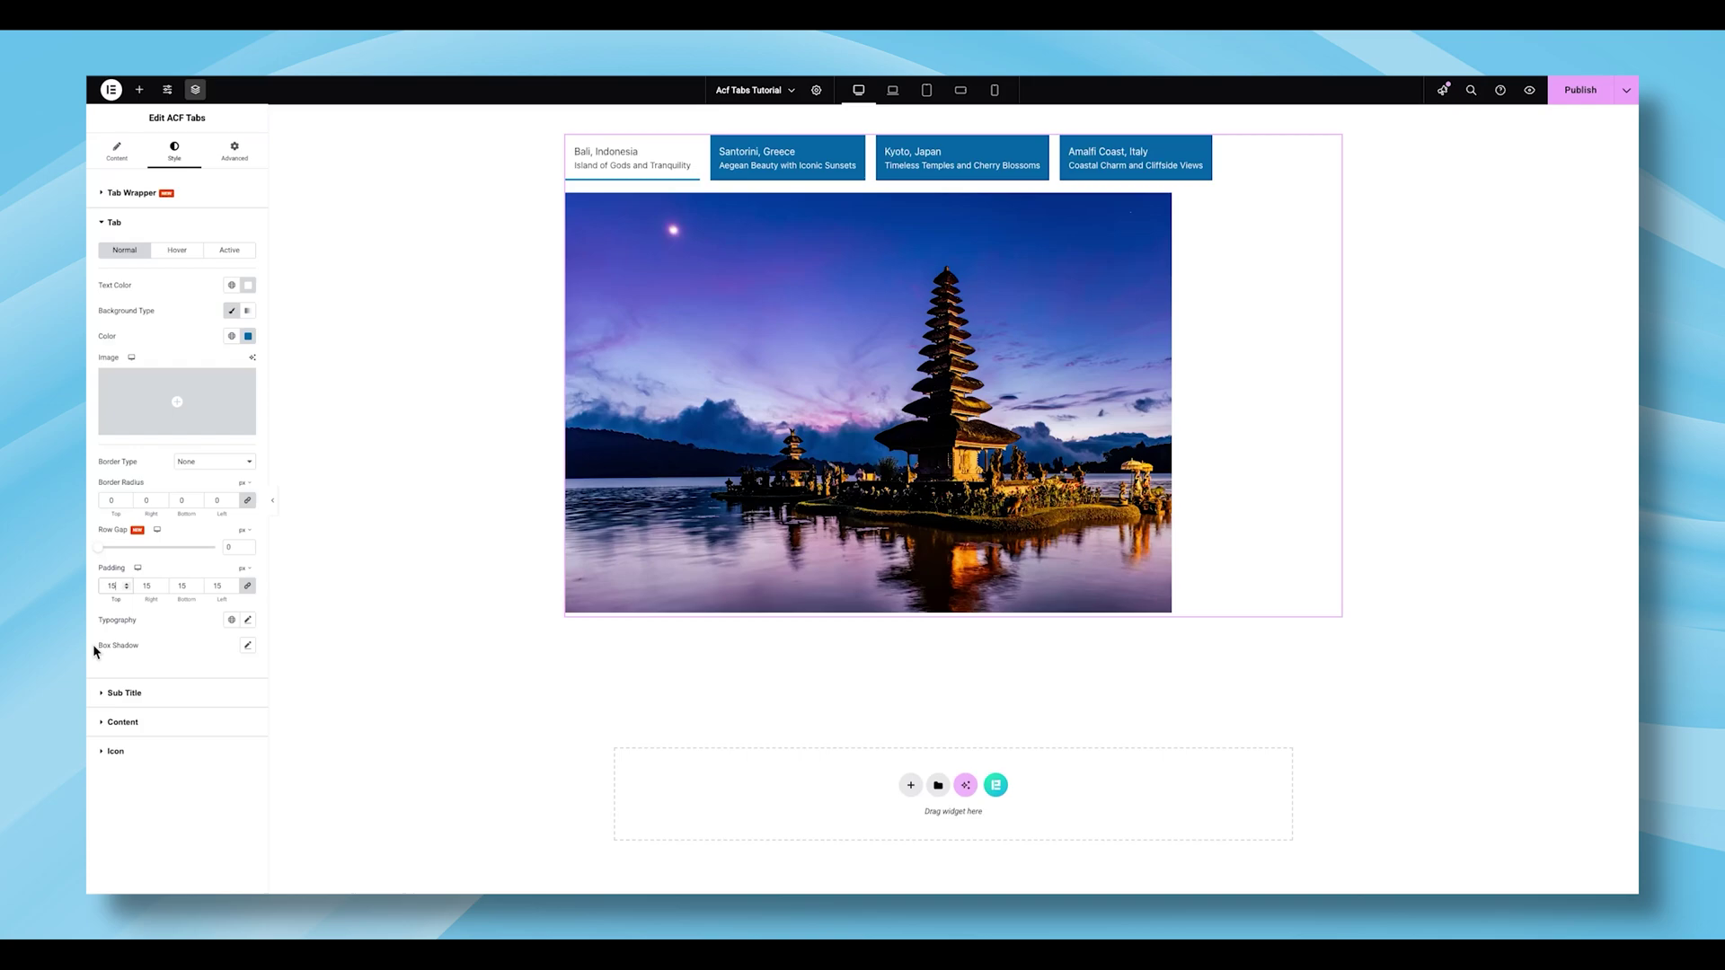
Step: Set the tab title typography to Bai Jamjuree, size 18, weight 500
{"action": "left_click", "coordinate": [248, 619]}
{"action": "scroll", "coordinate": [207, 635], "scroll_direction": "down", "scroll_amount": 1}
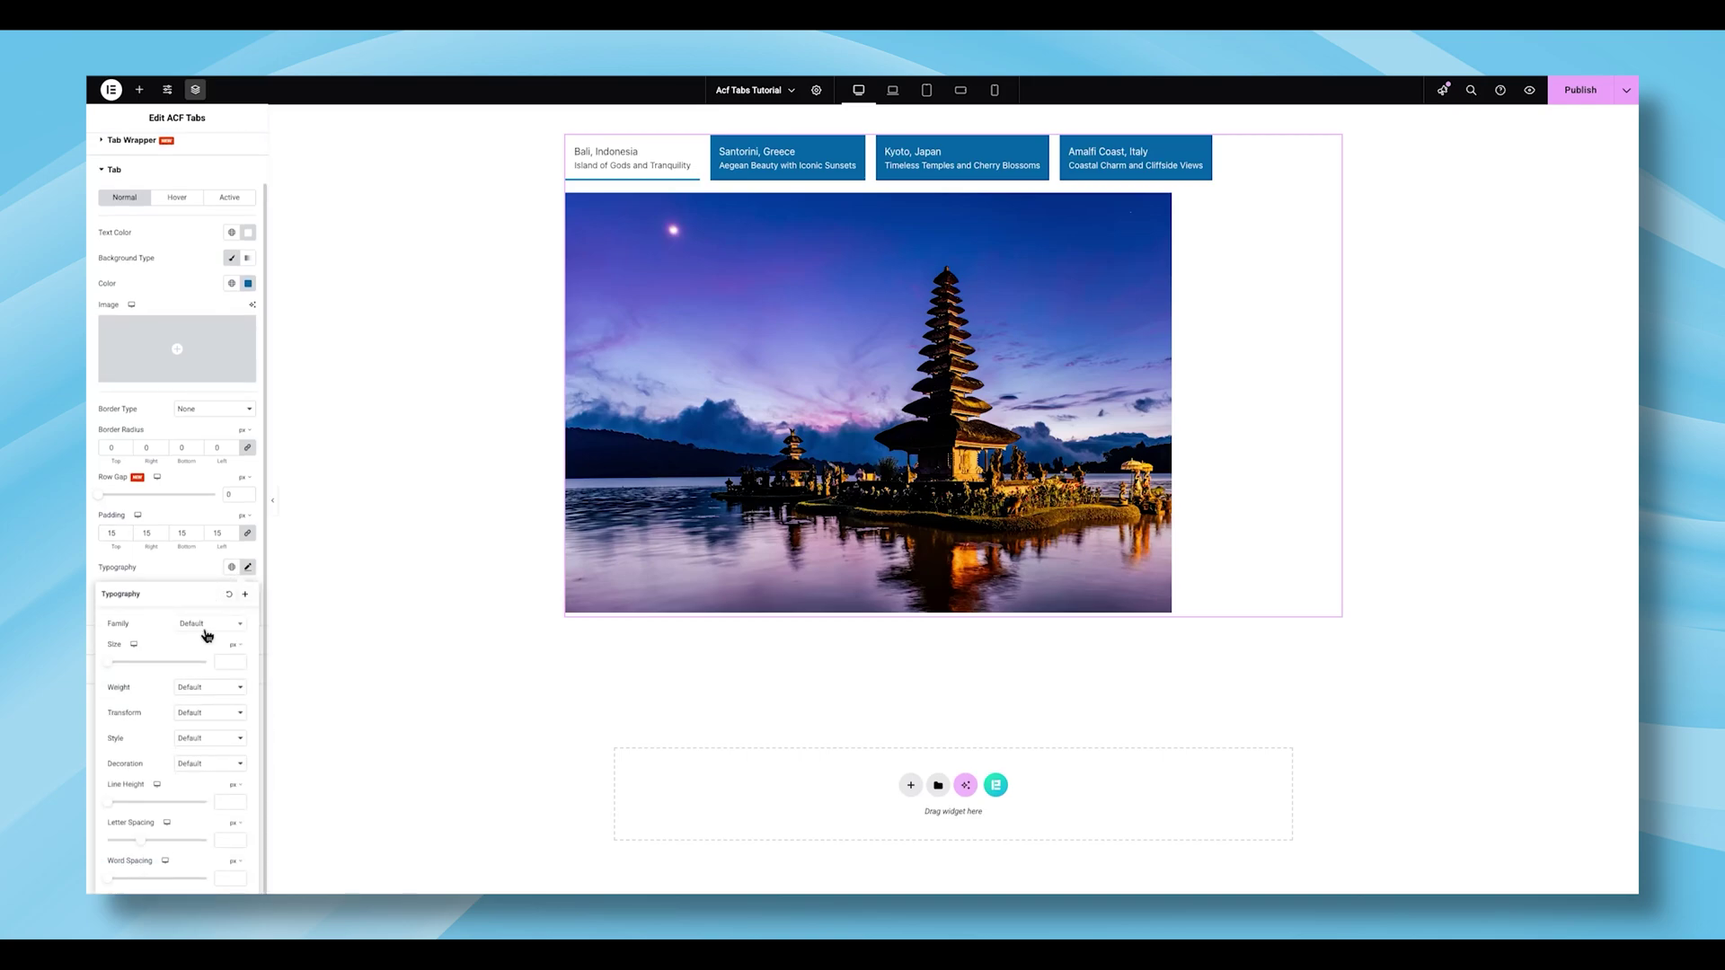
{"action": "left_click", "coordinate": [206, 625]}
{"action": "type", "text": "t"}
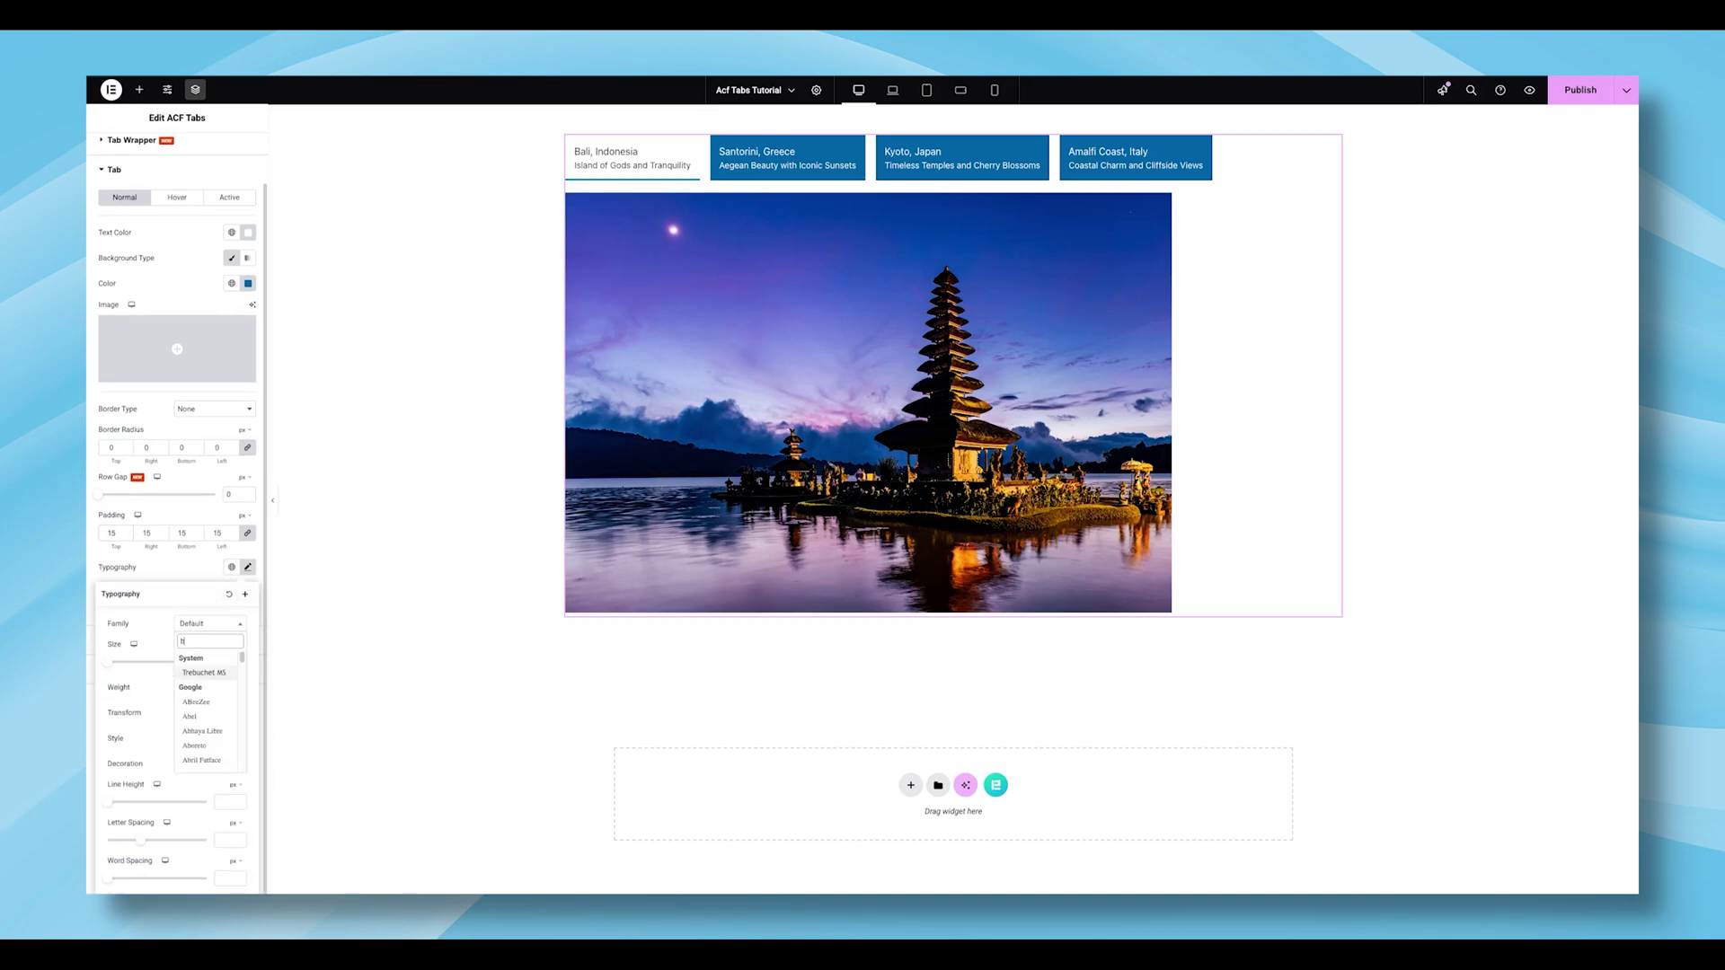
{"action": "type", "text": "ai"}
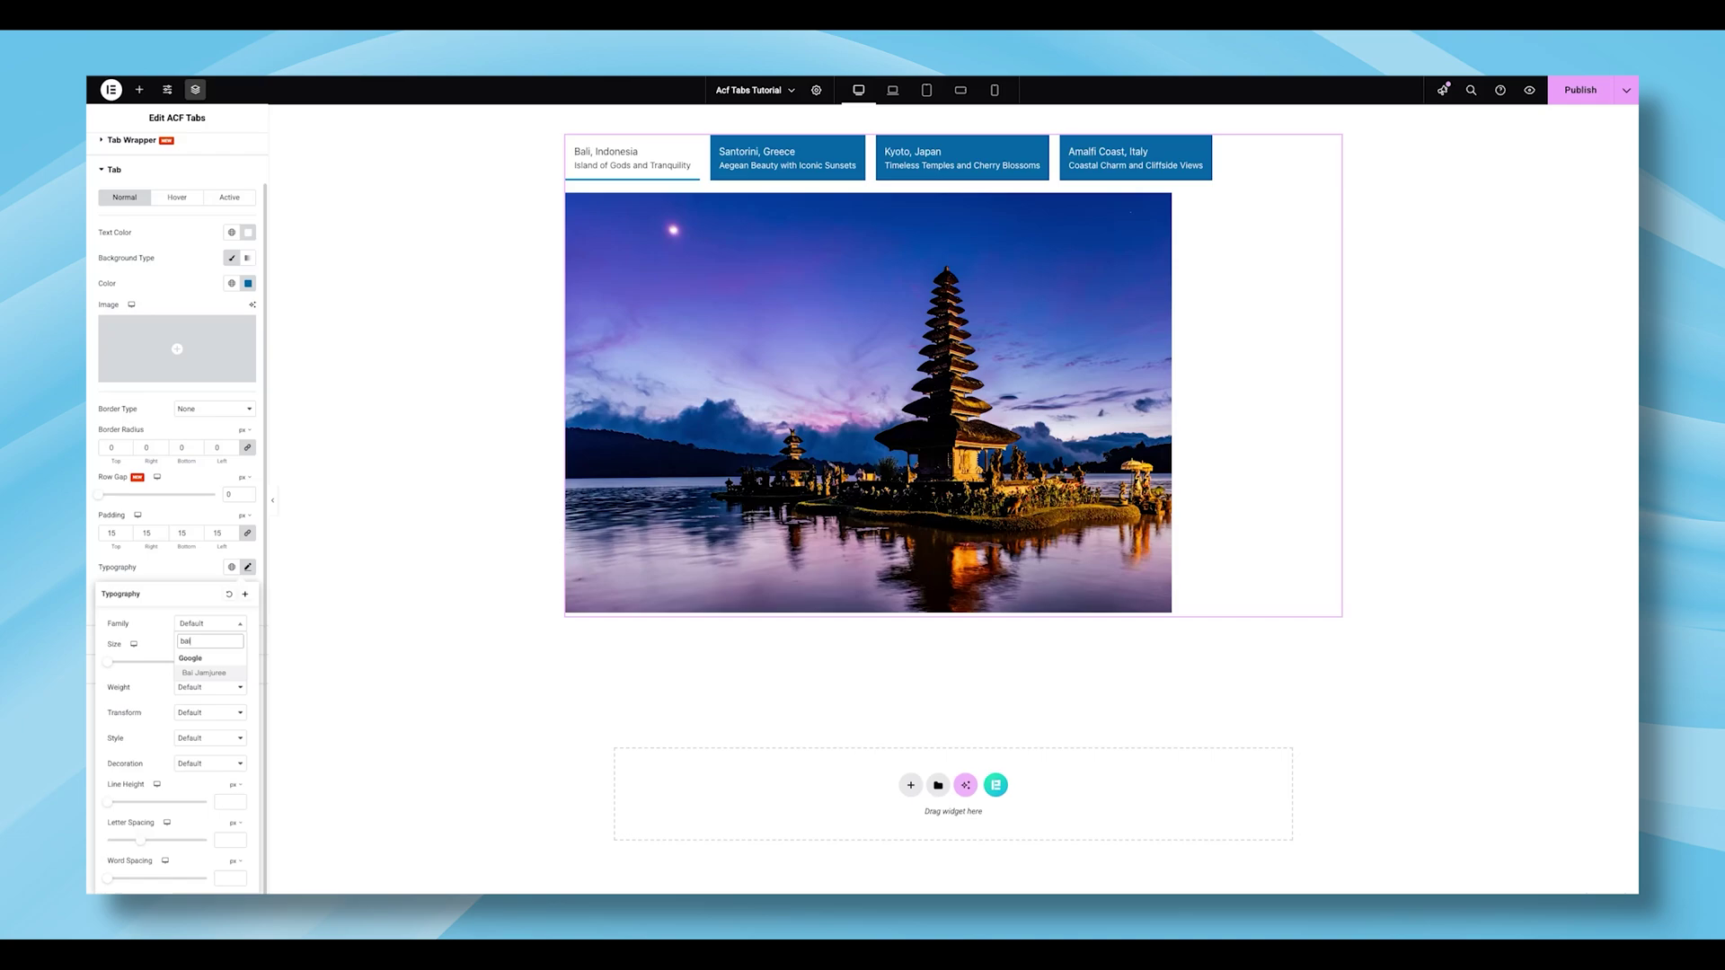
{"action": "key", "text": "Return"}
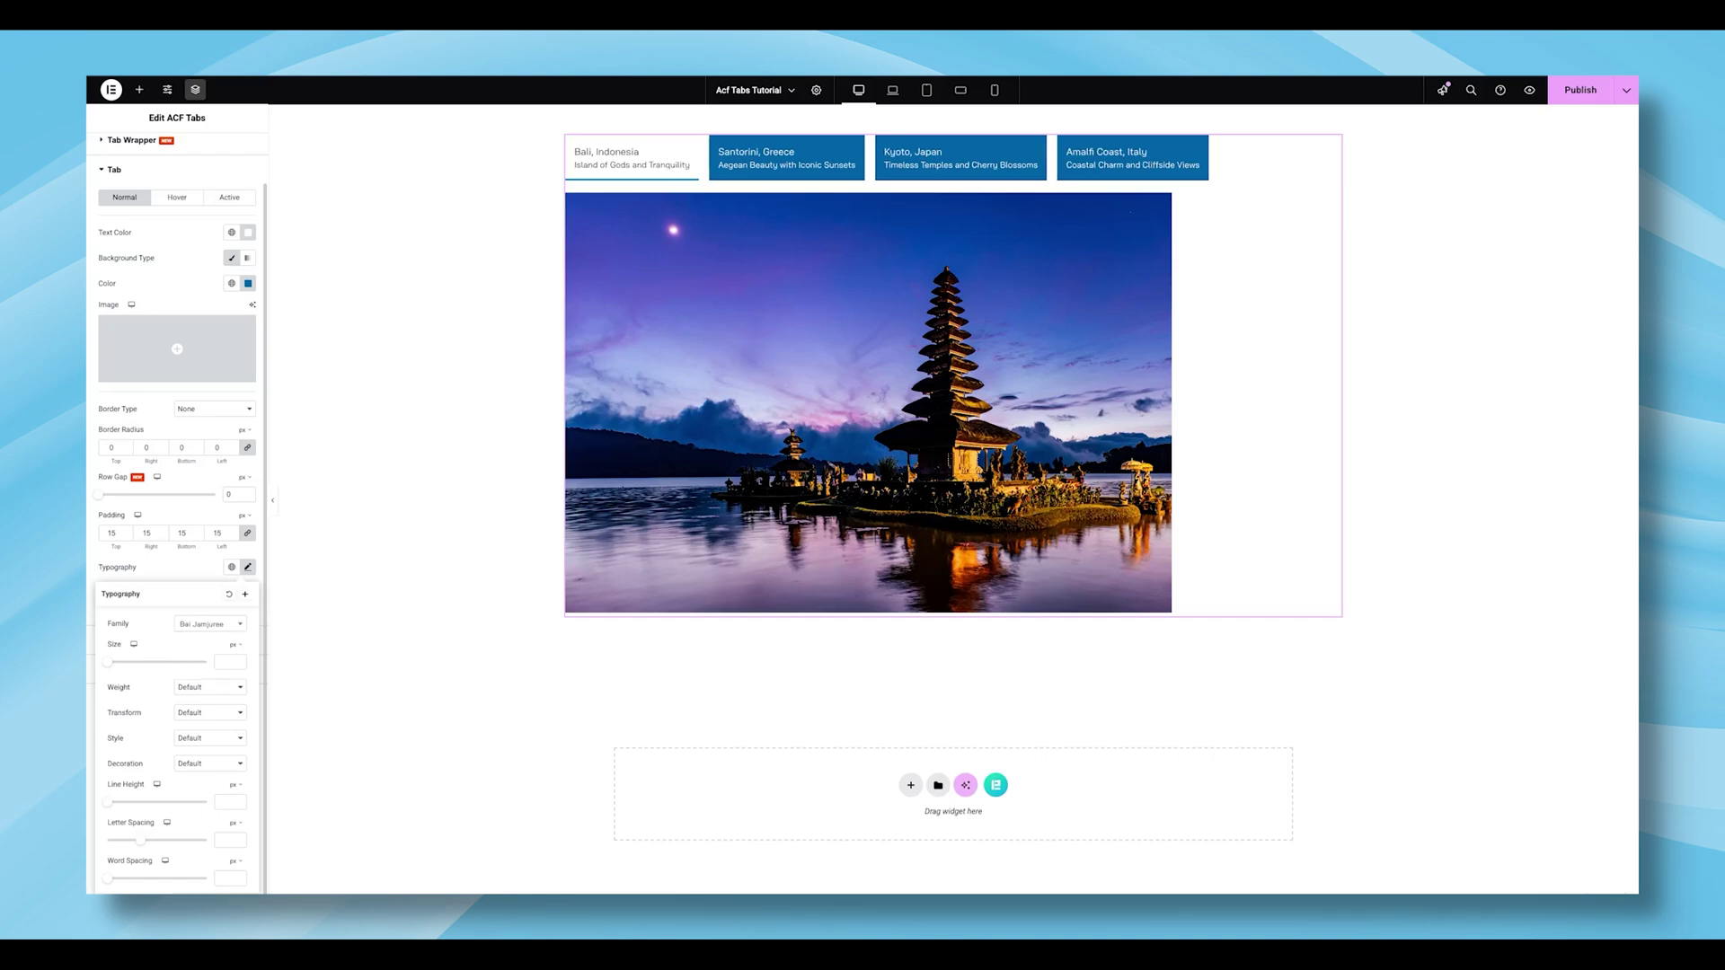
{"action": "left_click", "coordinate": [224, 665]}
{"action": "type", "text": "18"}
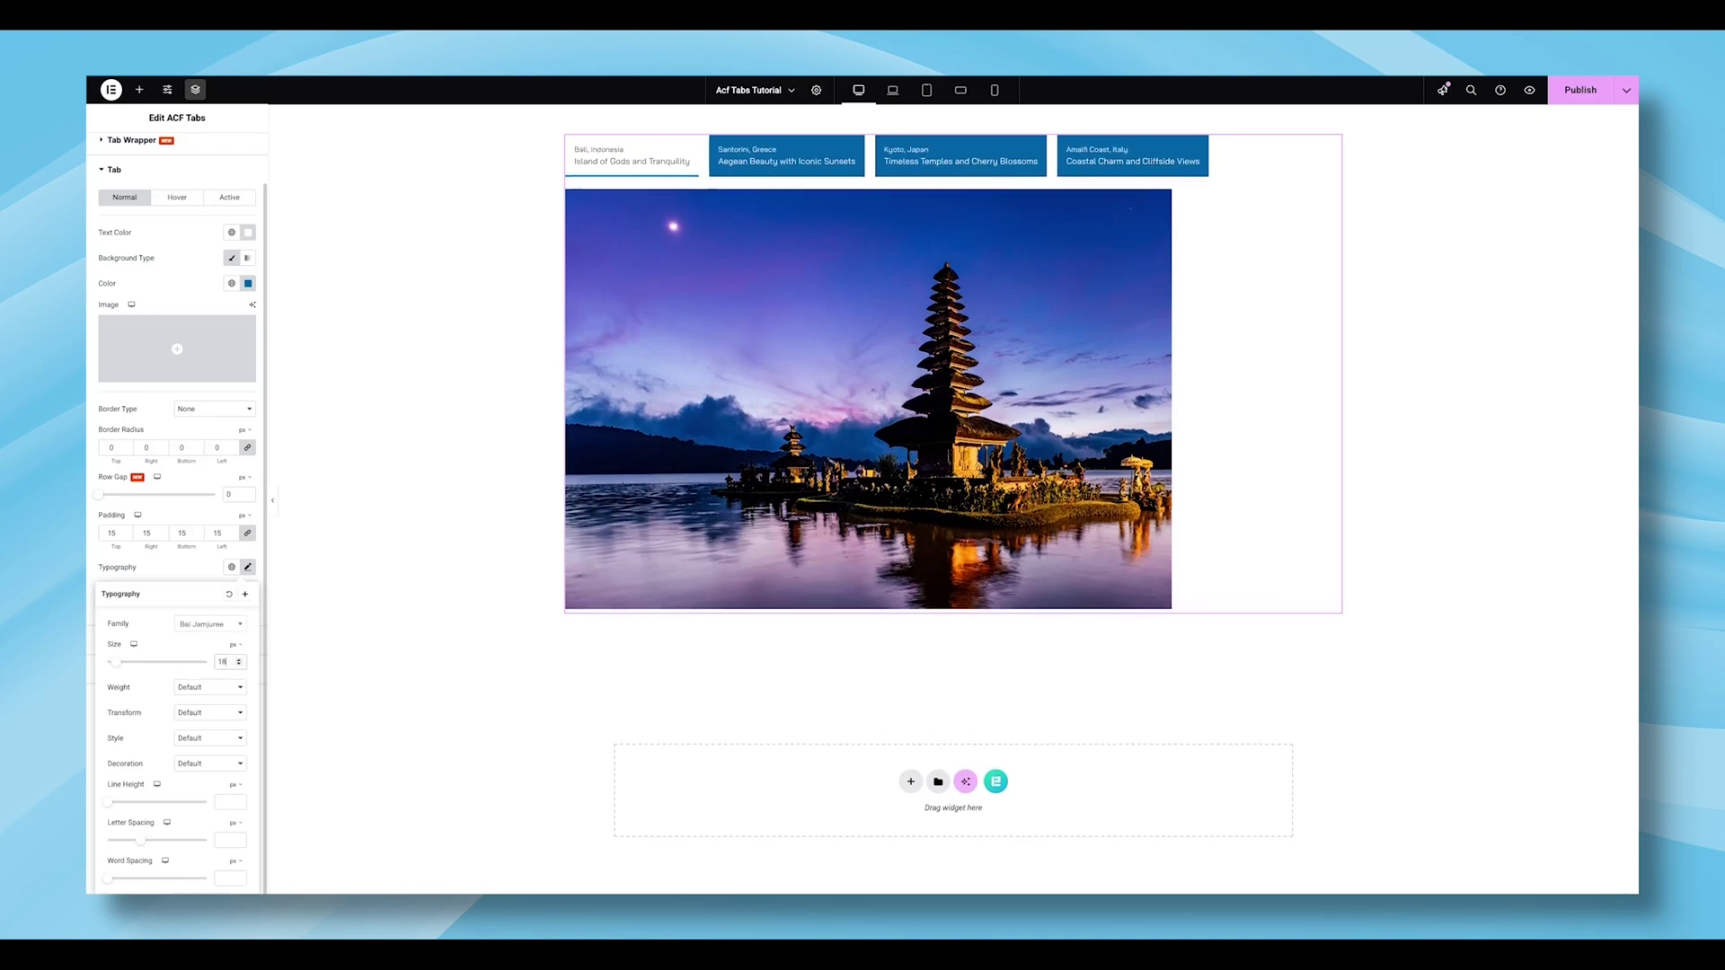
{"action": "left_click", "coordinate": [216, 688]}
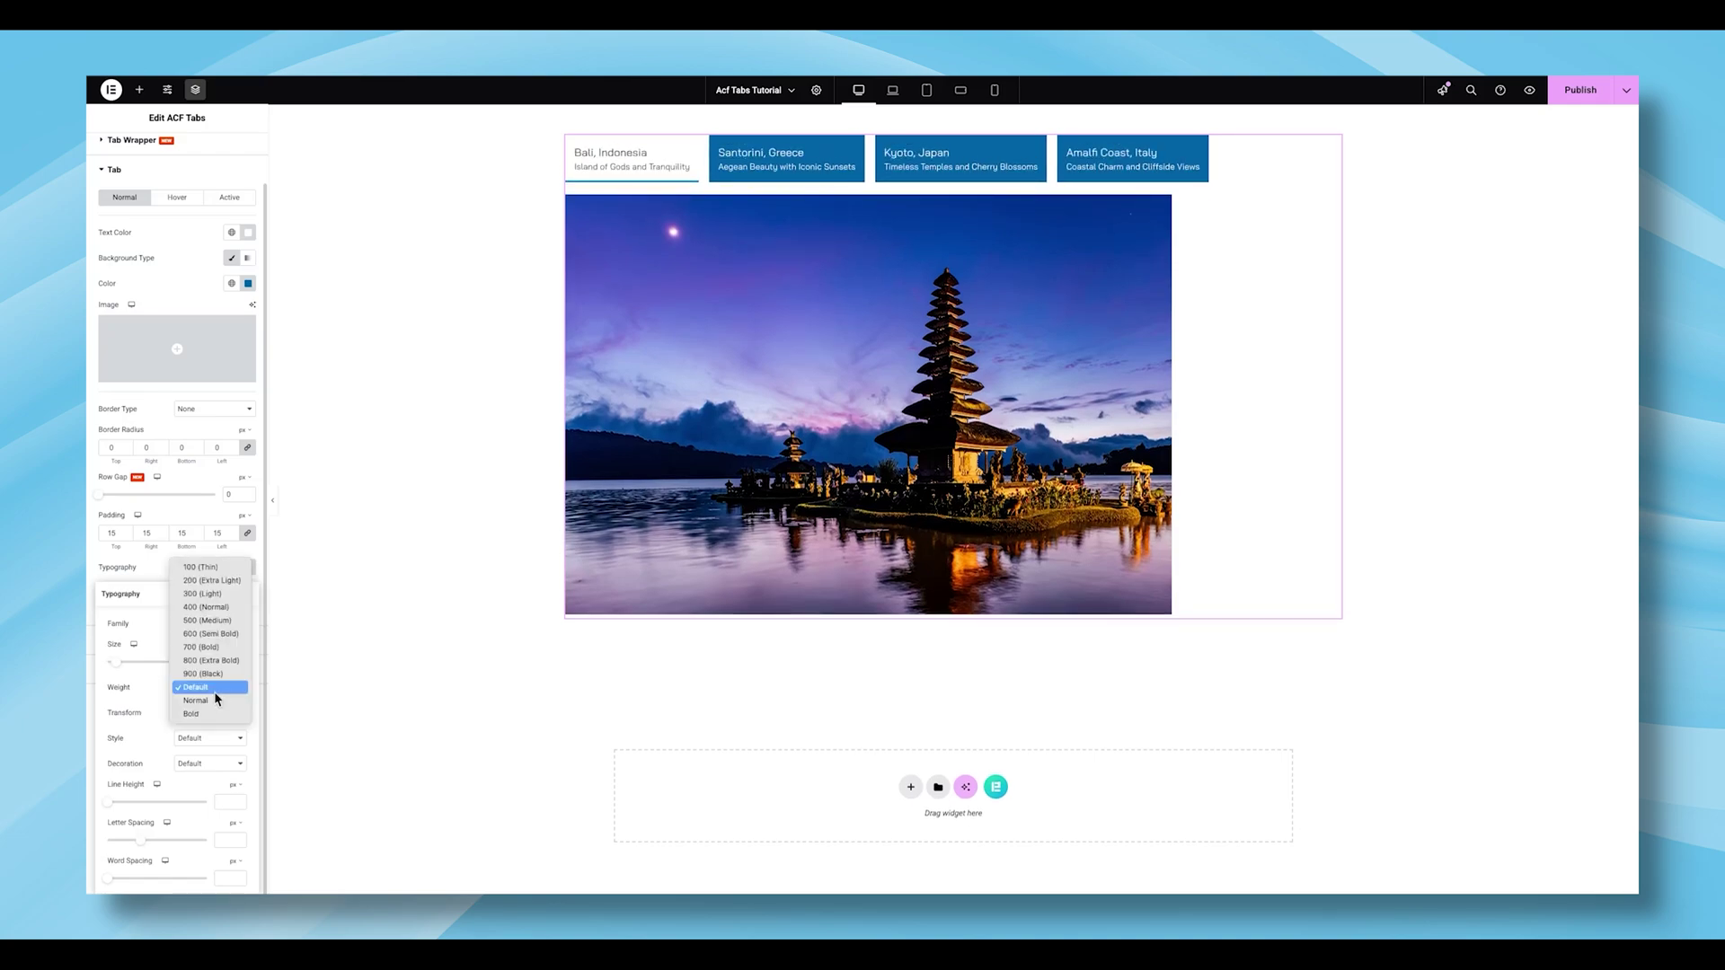
{"action": "left_click", "coordinate": [212, 626]}
{"action": "left_click", "coordinate": [200, 576]}
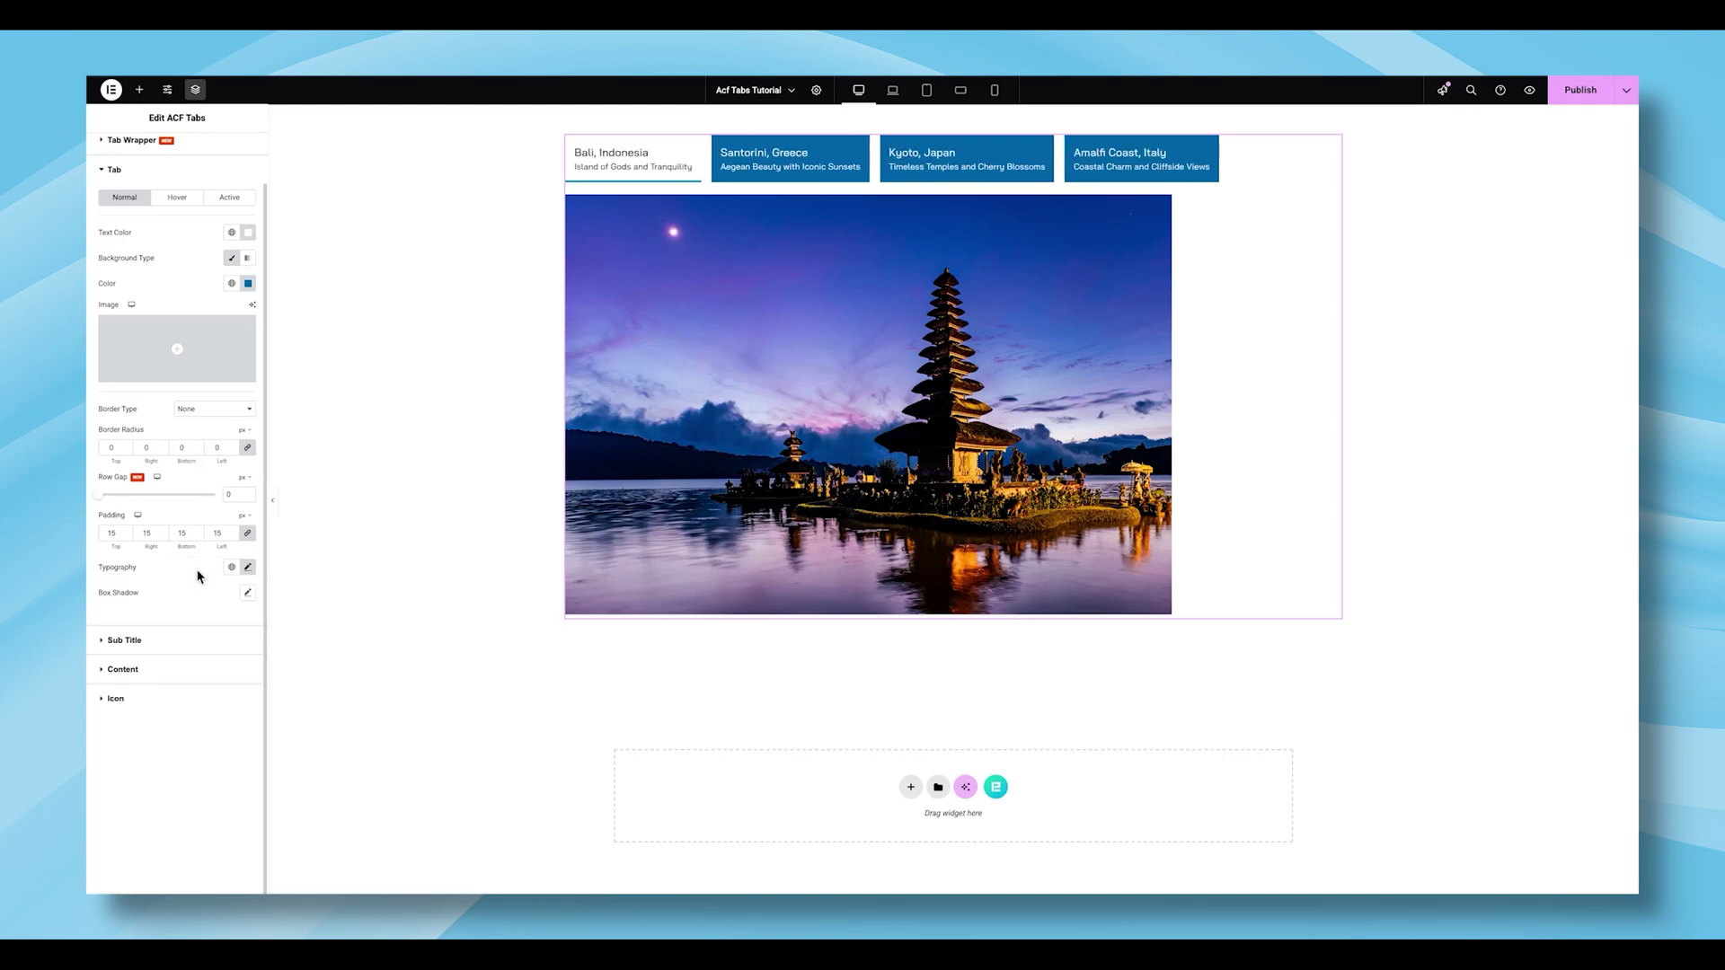
Step: Colour the sub titles grey, and #707070 on the active tab
{"action": "left_click", "coordinate": [181, 647]}
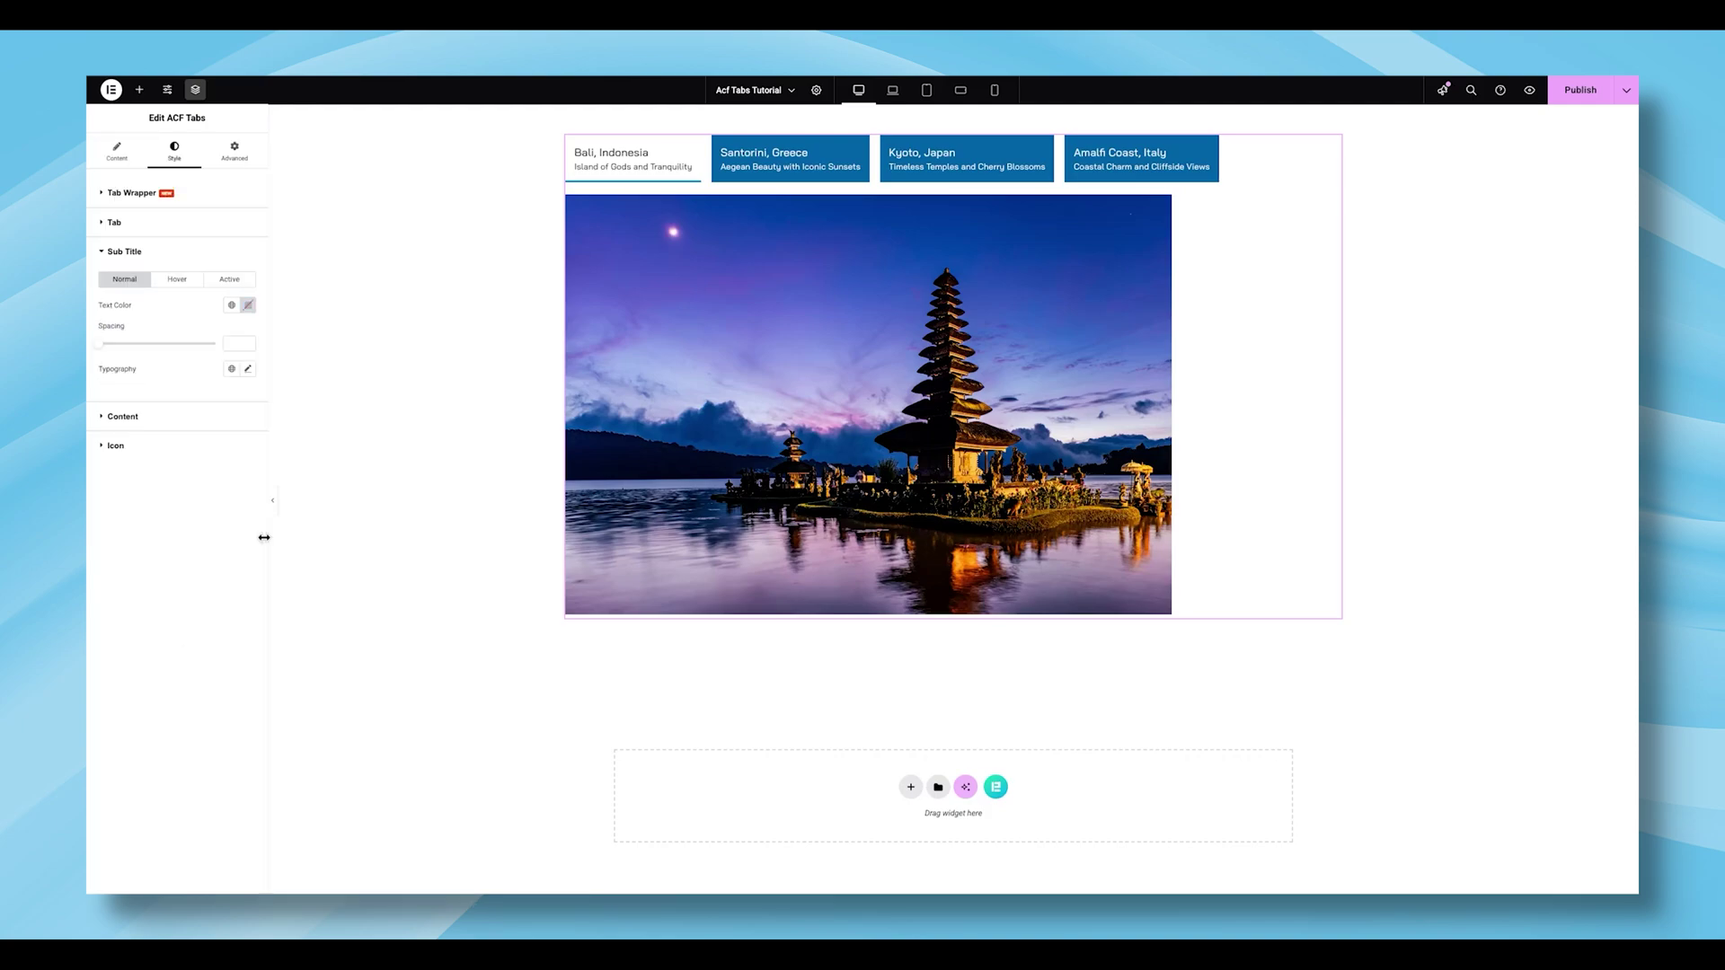
{"action": "left_click", "coordinate": [248, 305]}
{"action": "left_click", "coordinate": [178, 381]}
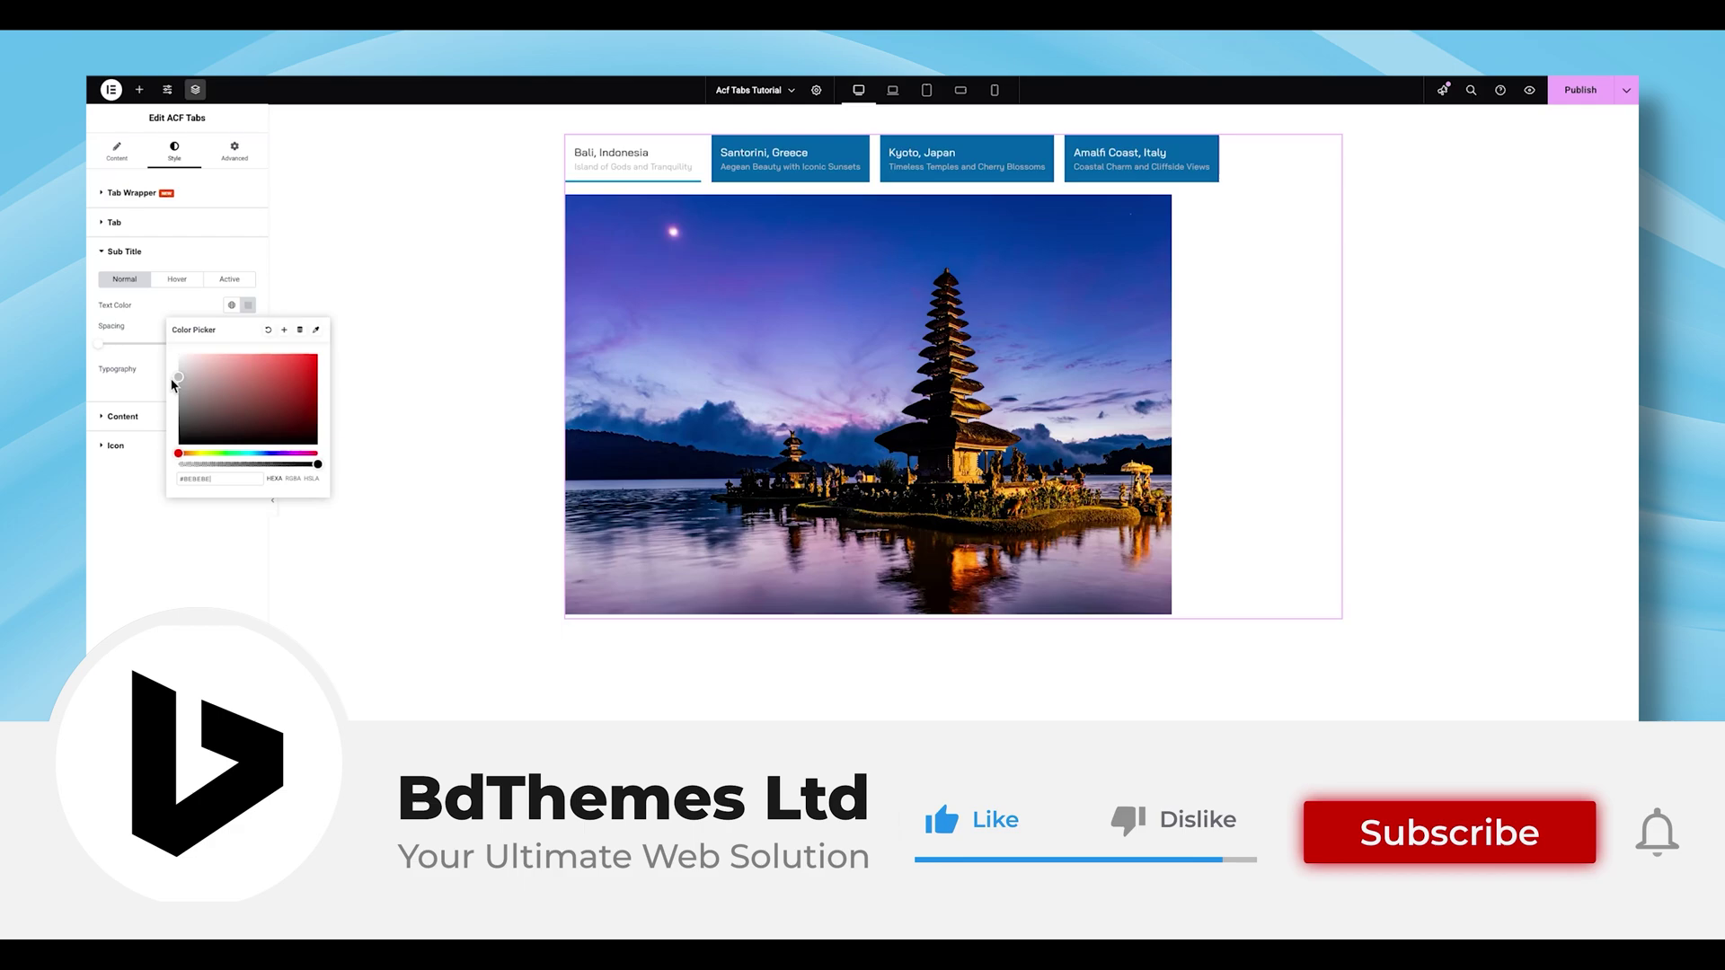
{"action": "left_click", "coordinate": [181, 318]}
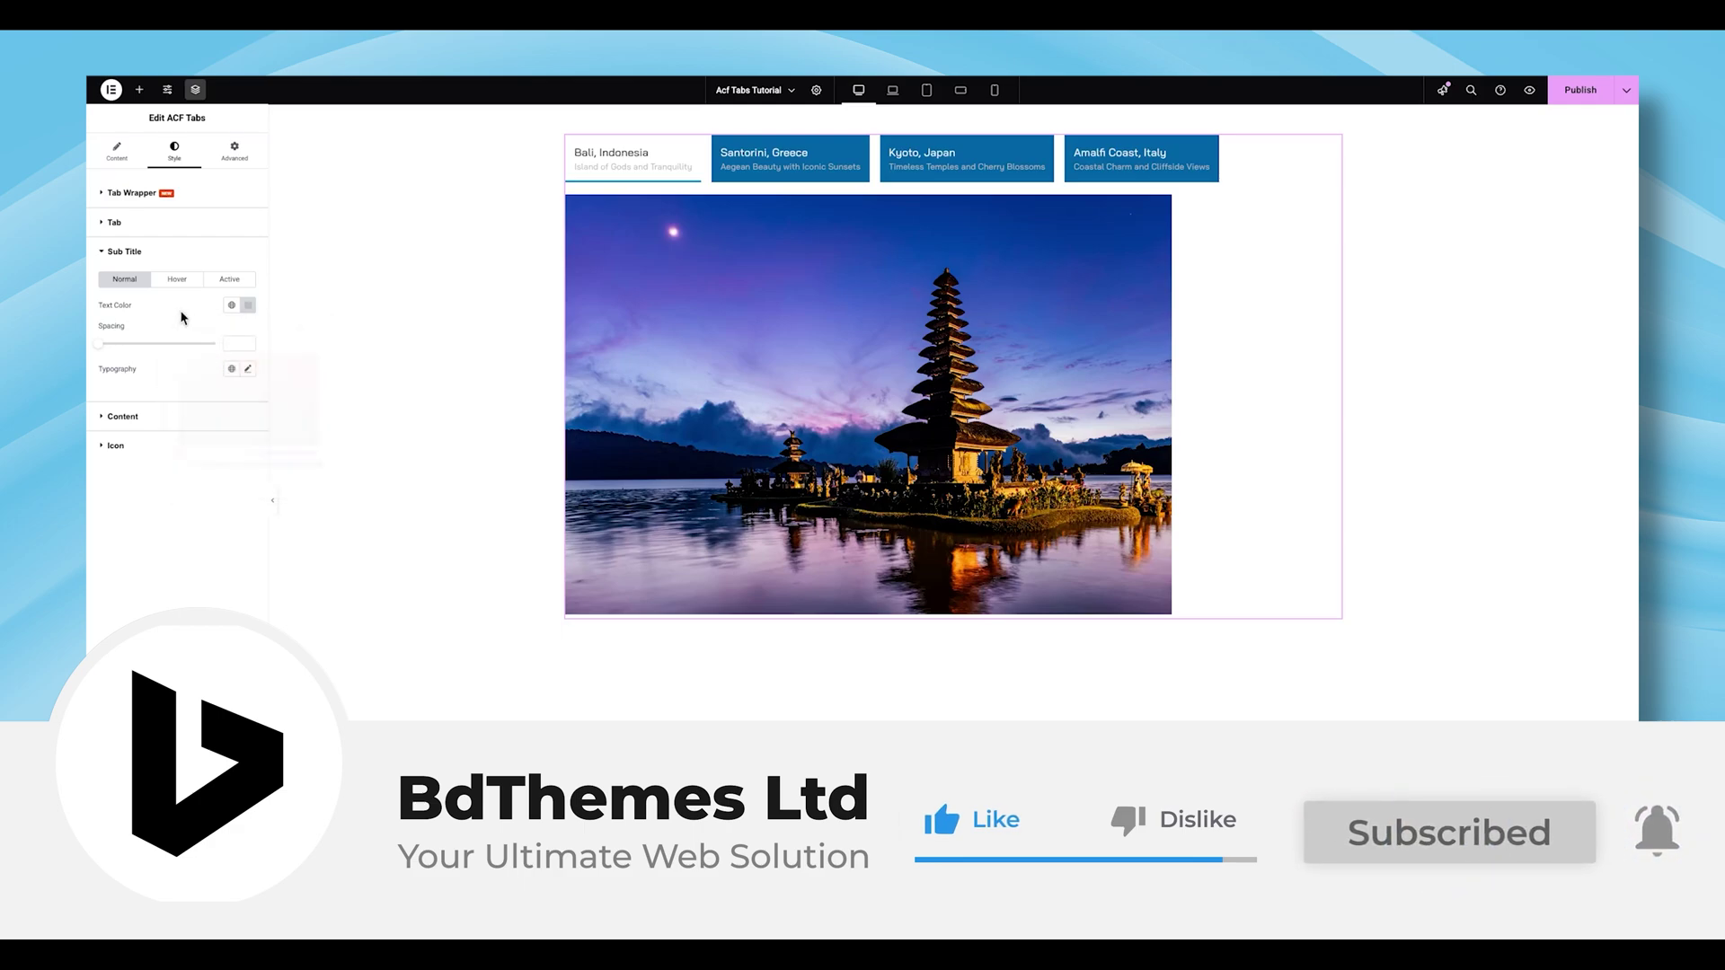
{"action": "left_click", "coordinate": [231, 280]}
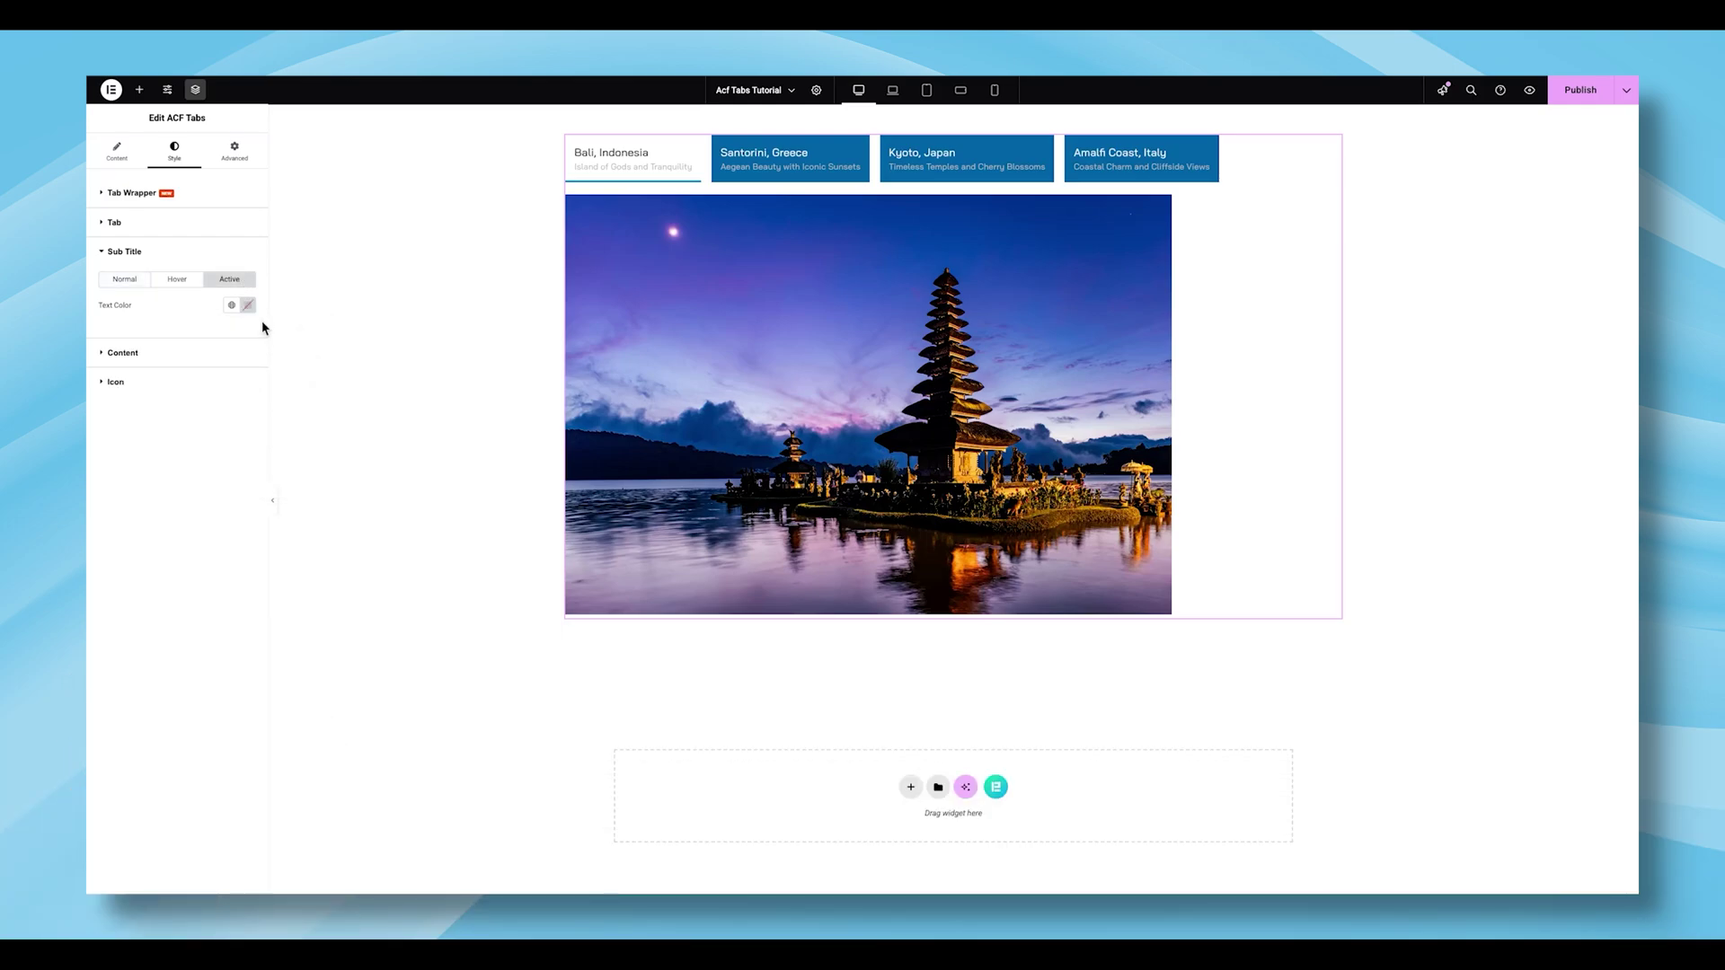
{"action": "left_click", "coordinate": [248, 304]}
{"action": "left_click", "coordinate": [176, 391]}
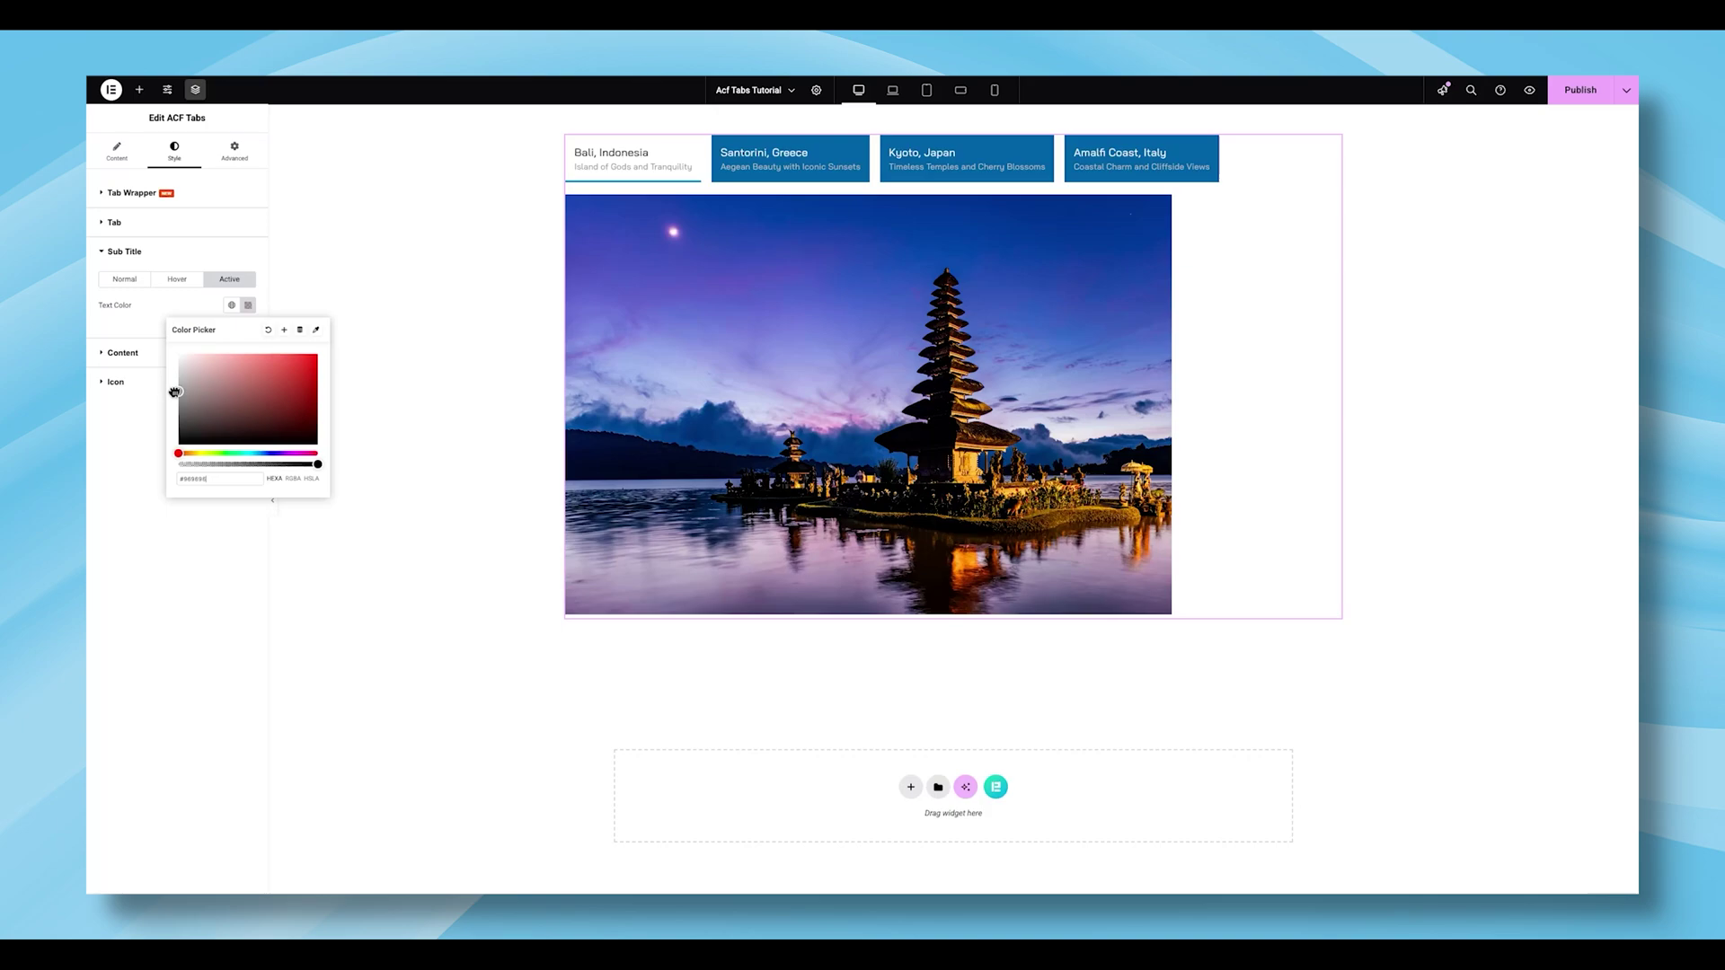
{"action": "left_click_drag", "start_coordinate": [176, 392], "coordinate": [150, 405]}
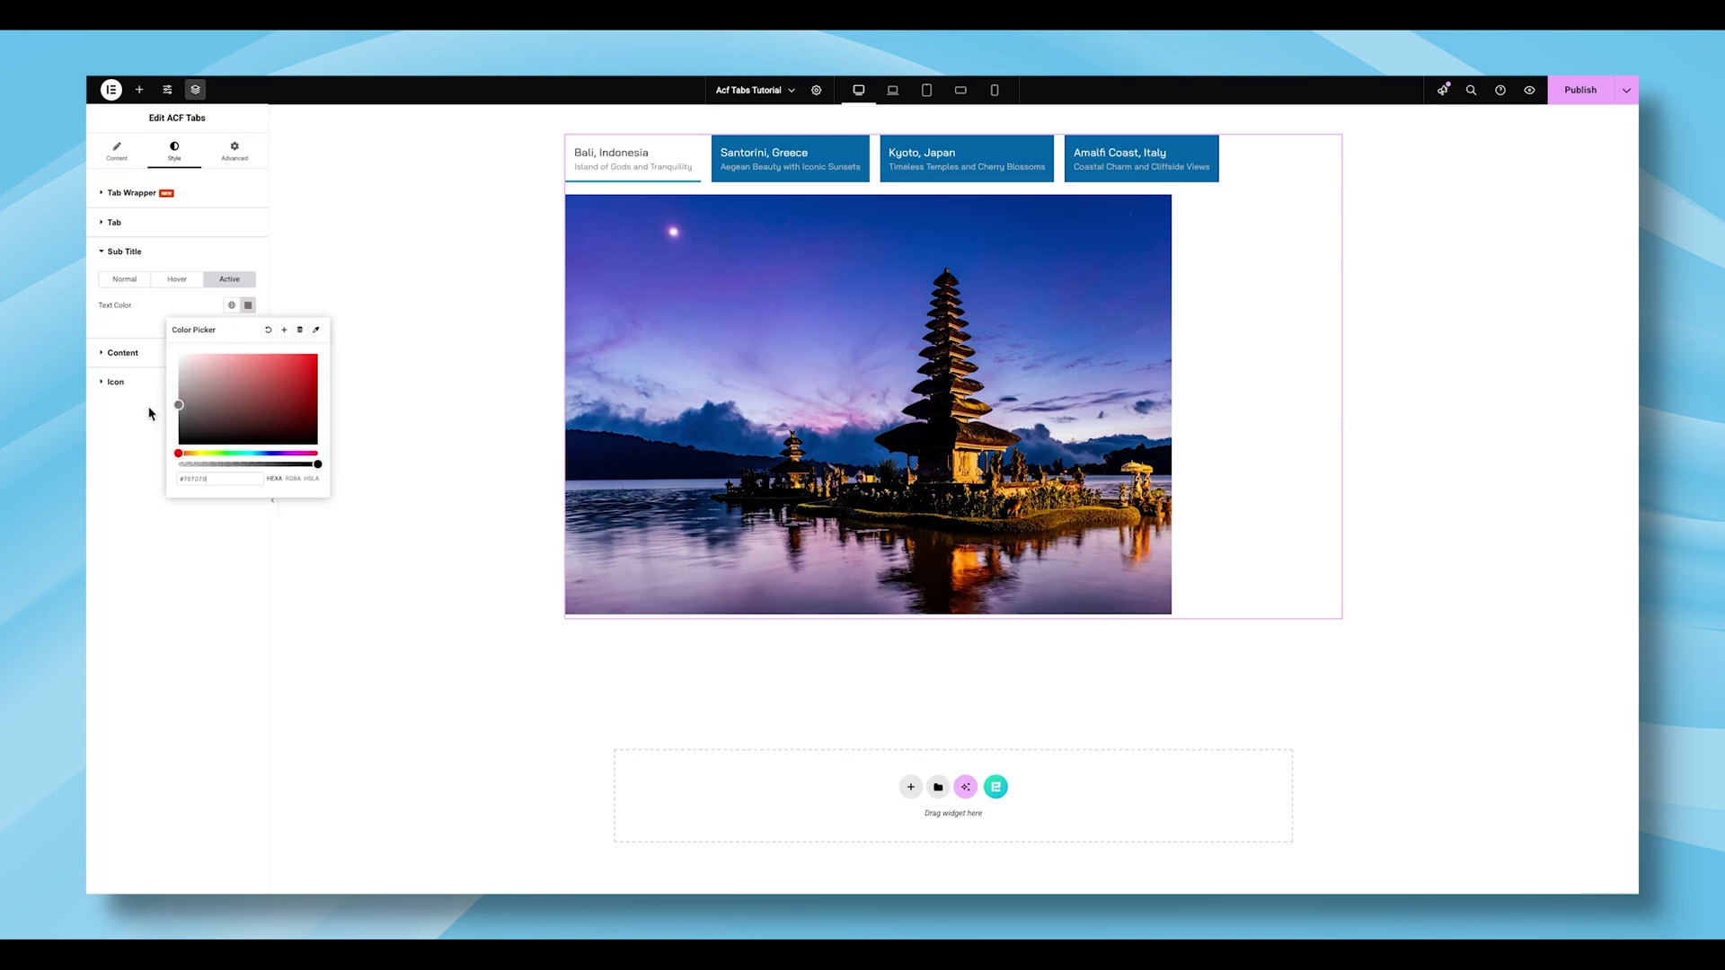
{"action": "left_click", "coordinate": [144, 324]}
{"action": "left_click", "coordinate": [124, 279]}
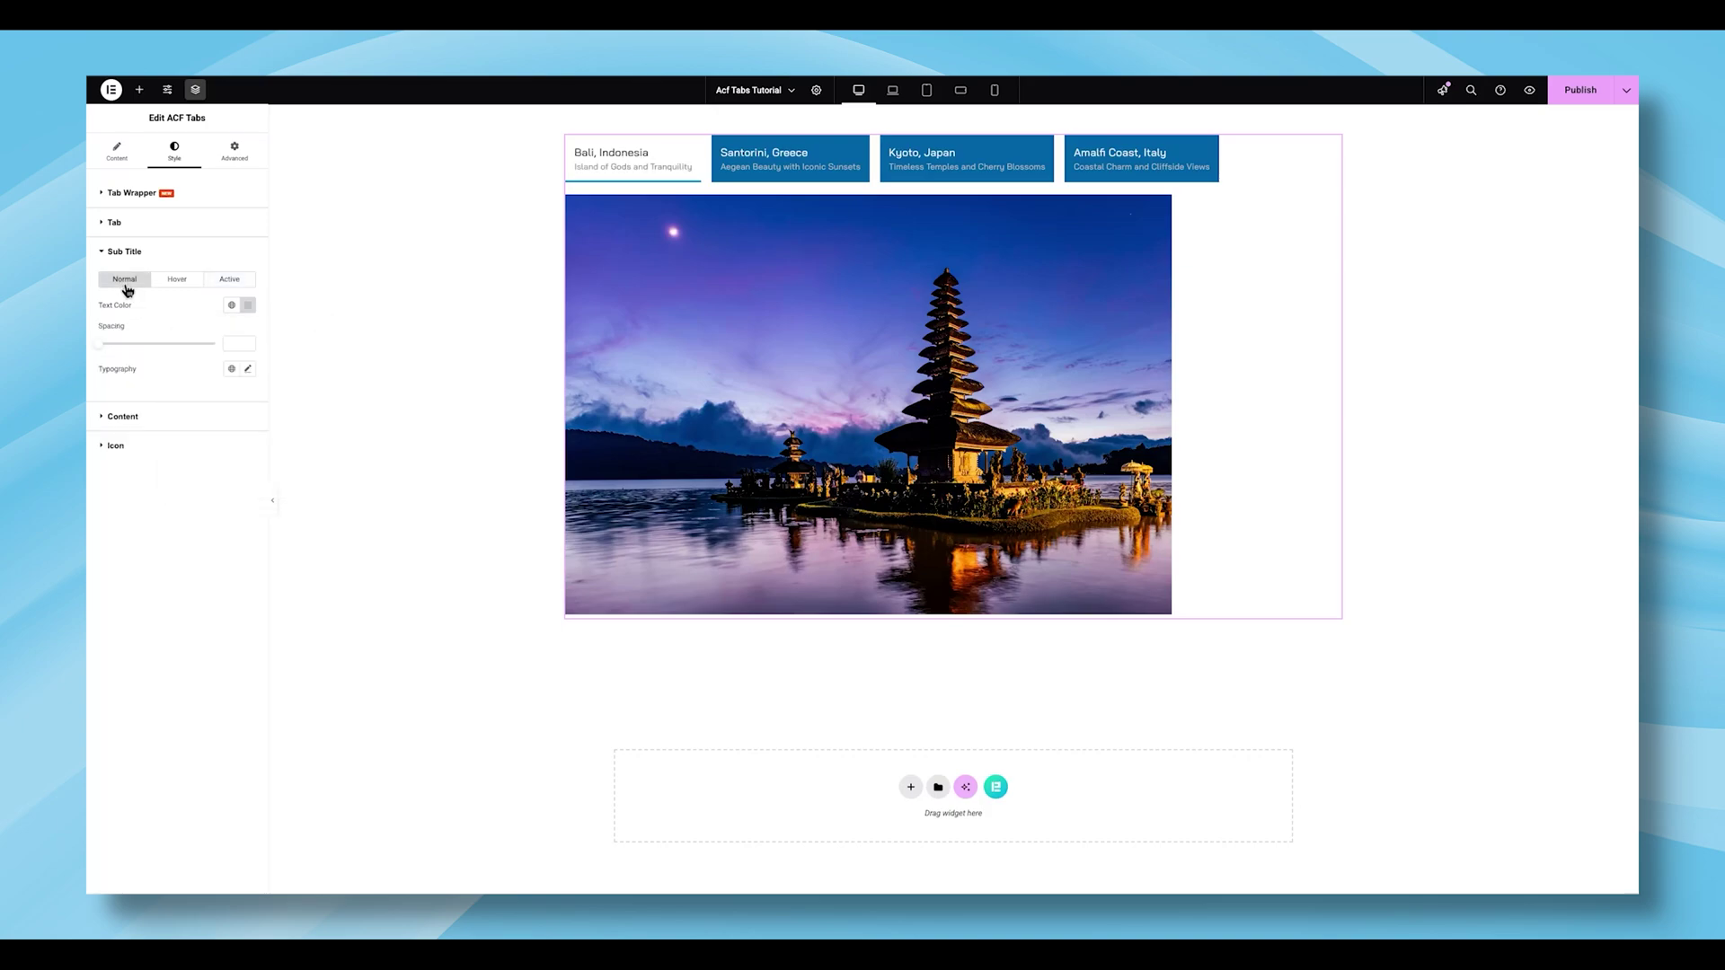
Step: Set sub title typography to Bai Jamjuree, size 15, line height 1.6em
{"action": "left_click", "coordinate": [246, 370]}
{"action": "left_click", "coordinate": [210, 428]}
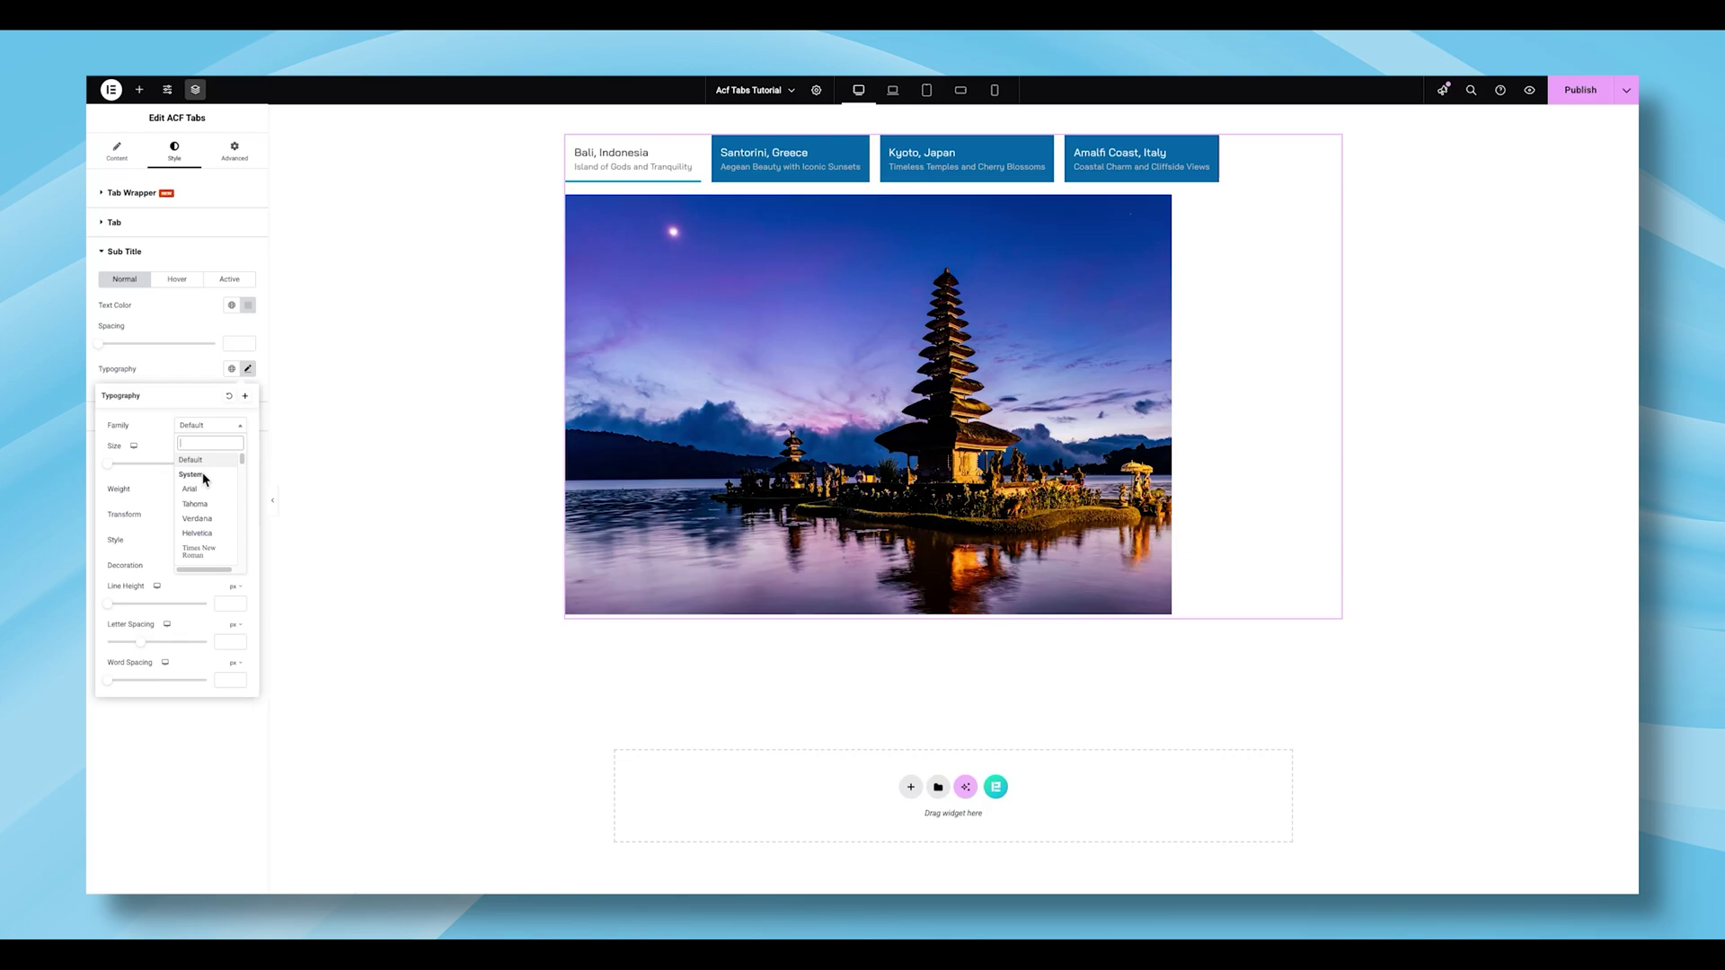
{"action": "type", "text": "bai"}
{"action": "key", "text": "Return"}
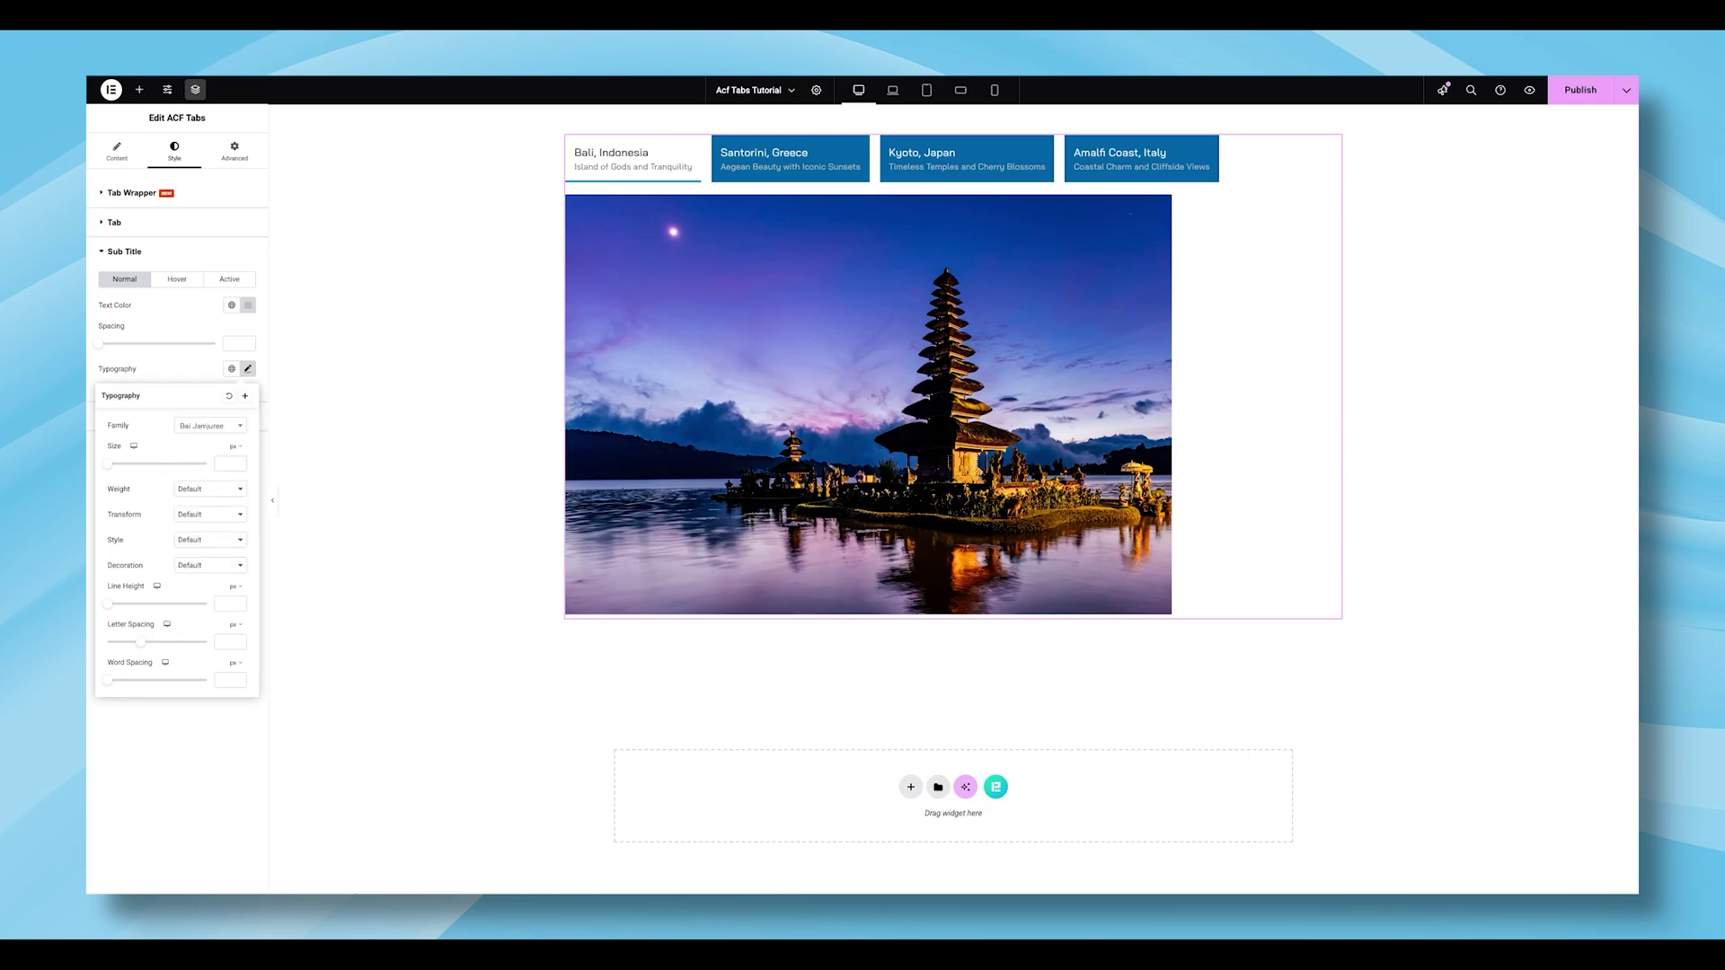
{"action": "left_click", "coordinate": [220, 464]}
{"action": "type", "text": "15"}
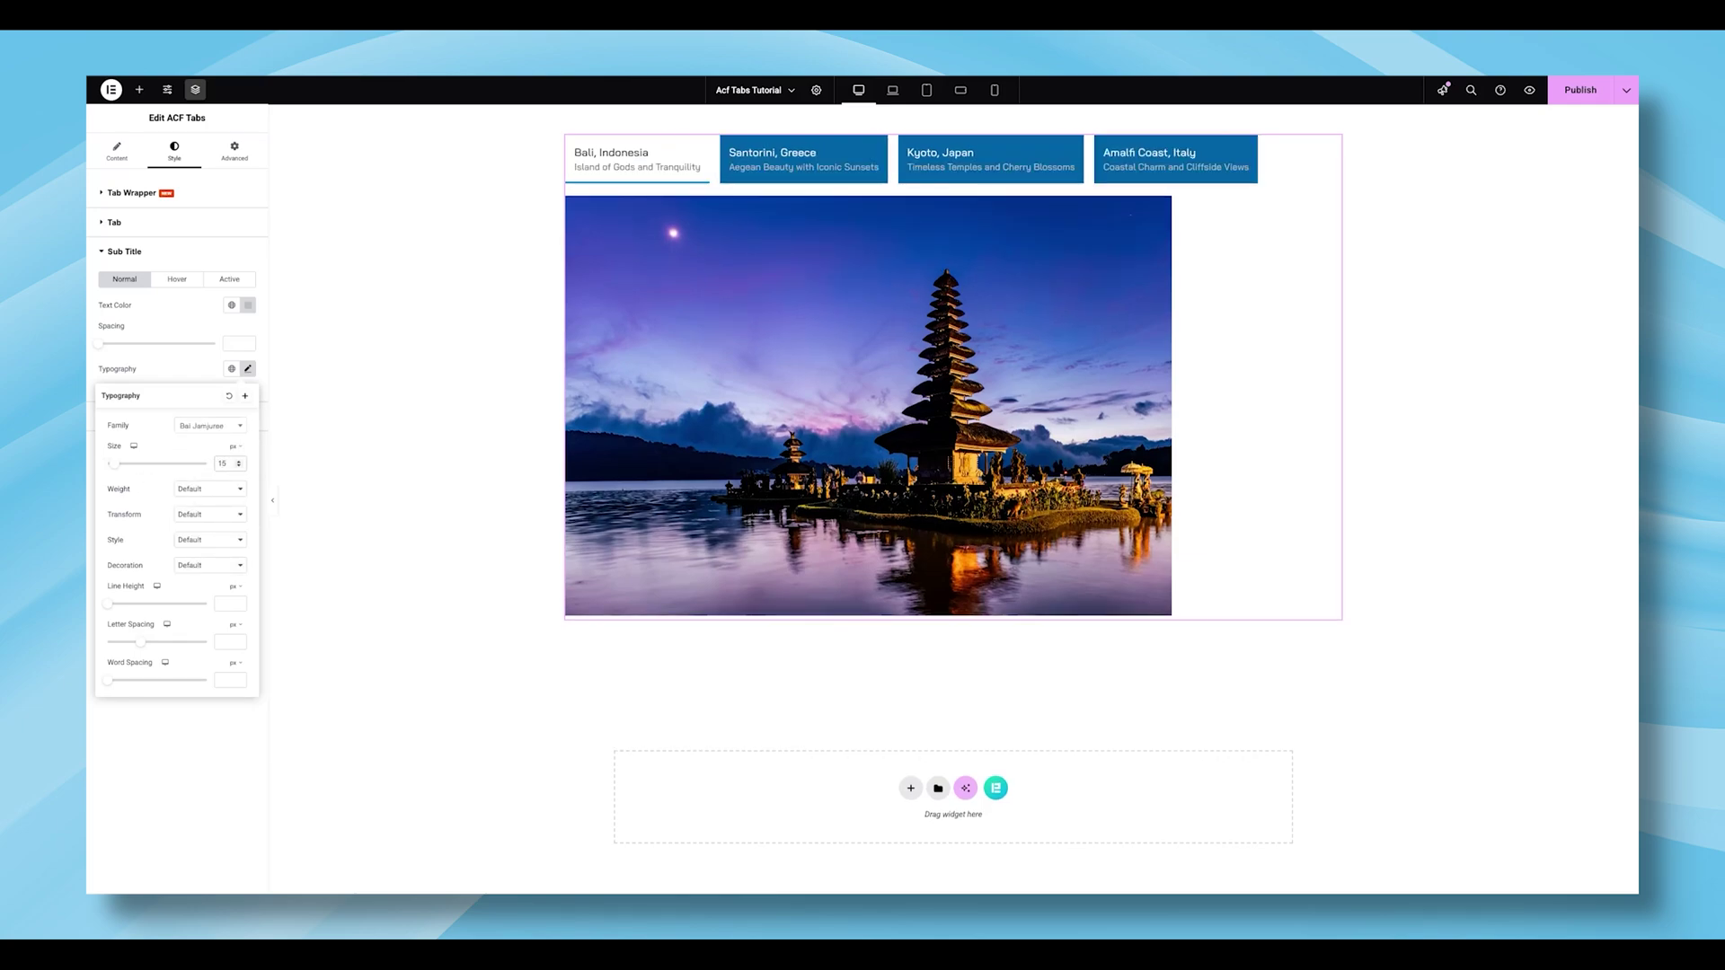
{"action": "left_click", "coordinate": [234, 586]}
{"action": "left_click", "coordinate": [238, 603]}
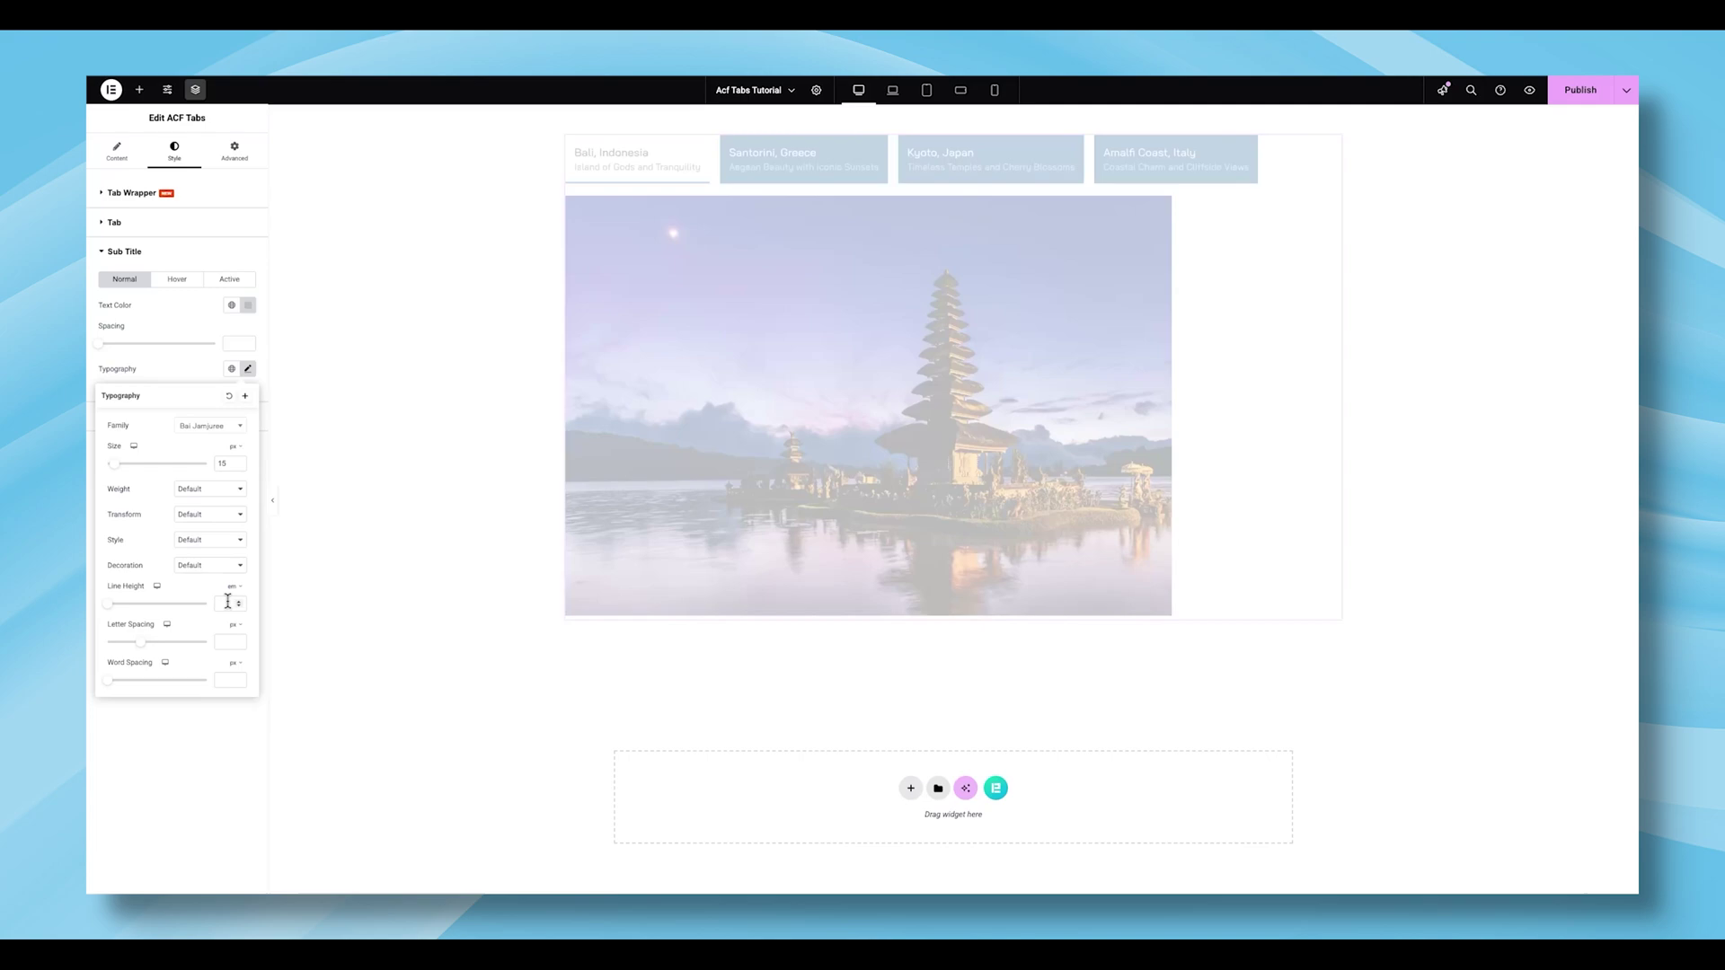
{"action": "type", "text": "1.6"}
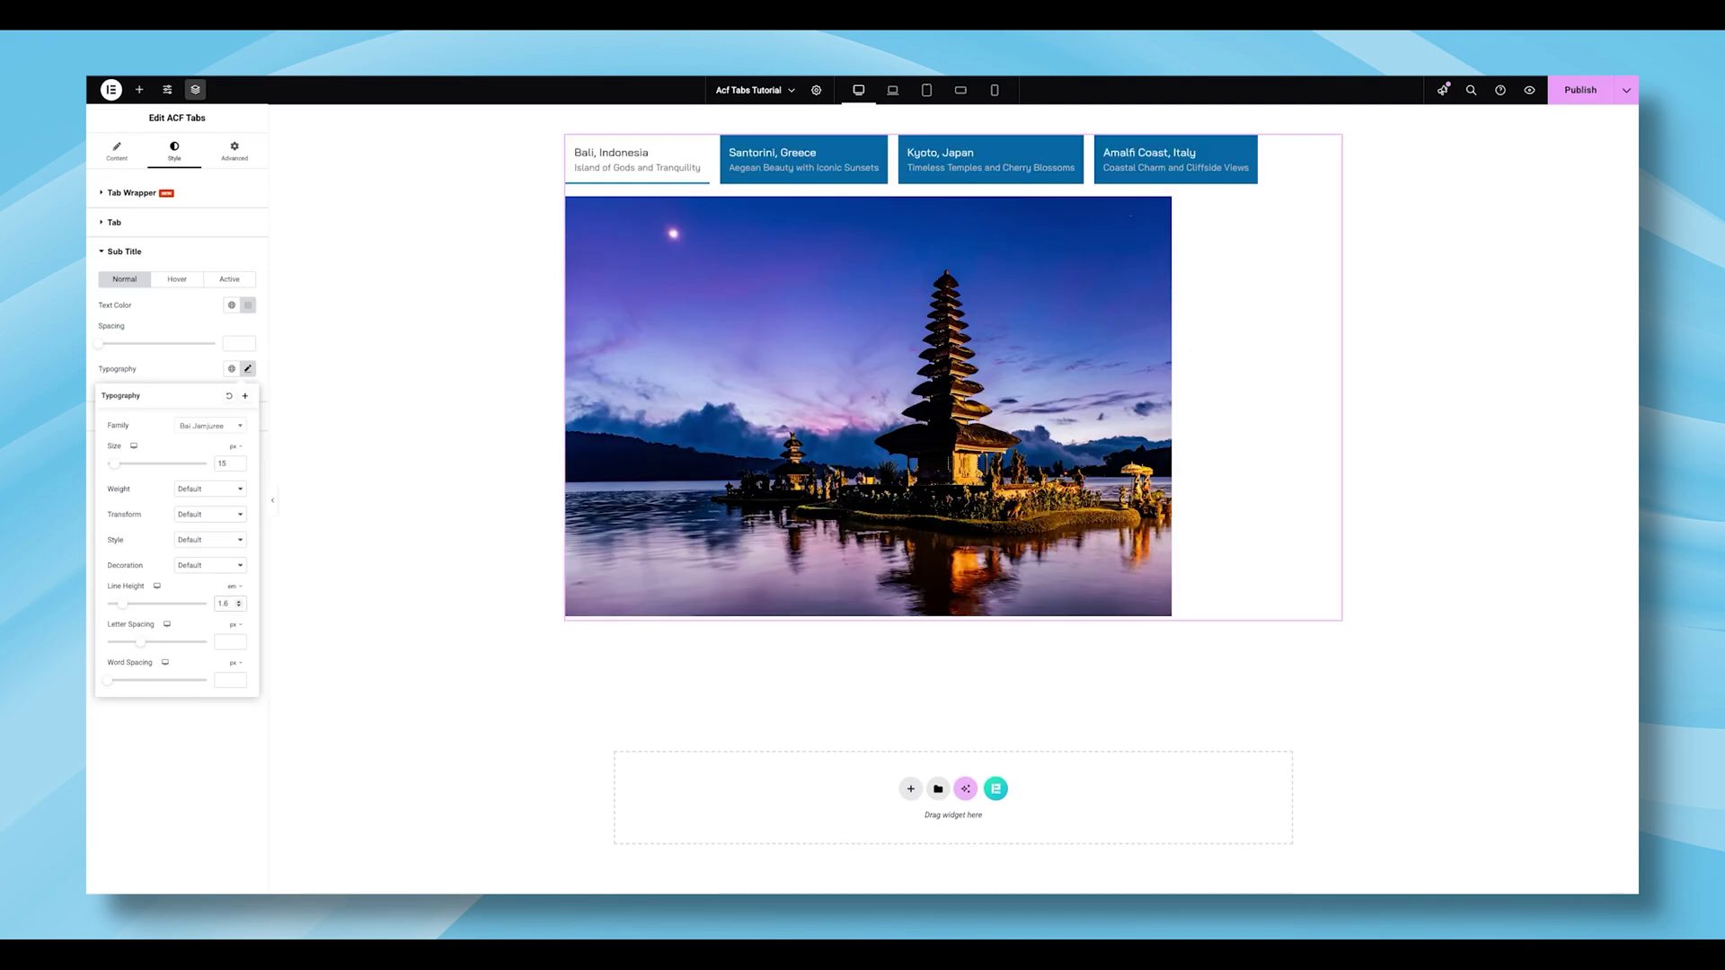
{"action": "left_click", "coordinate": [170, 373]}
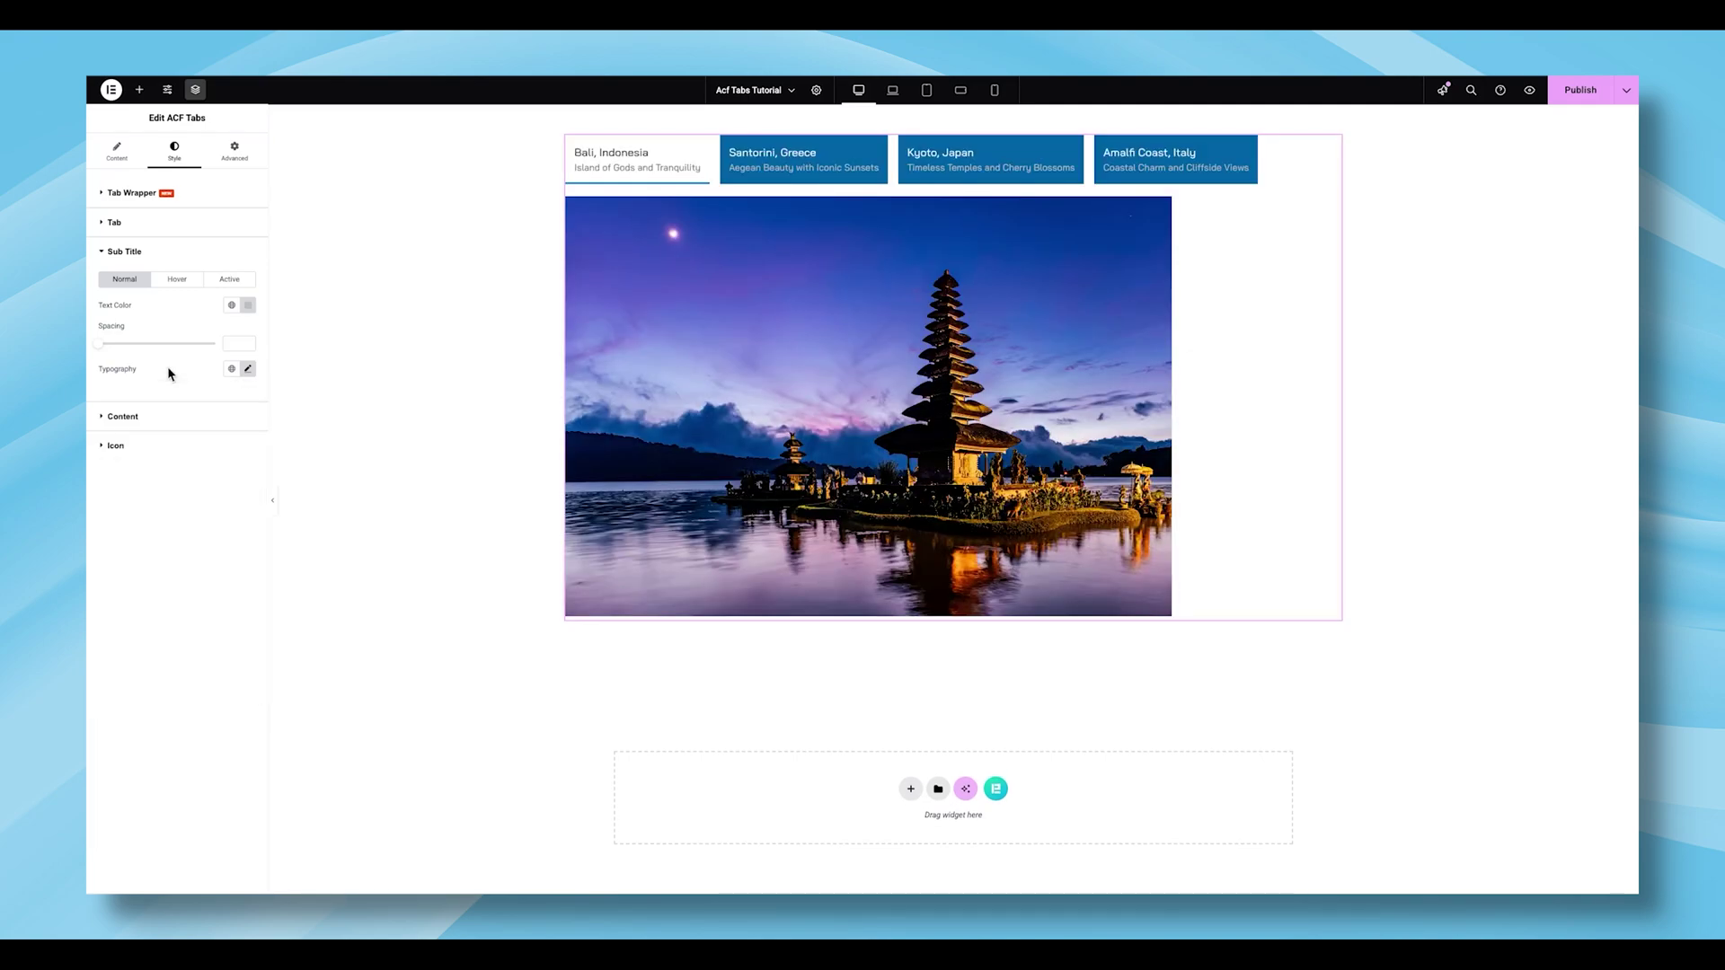
{"action": "left_click", "coordinate": [207, 423]}
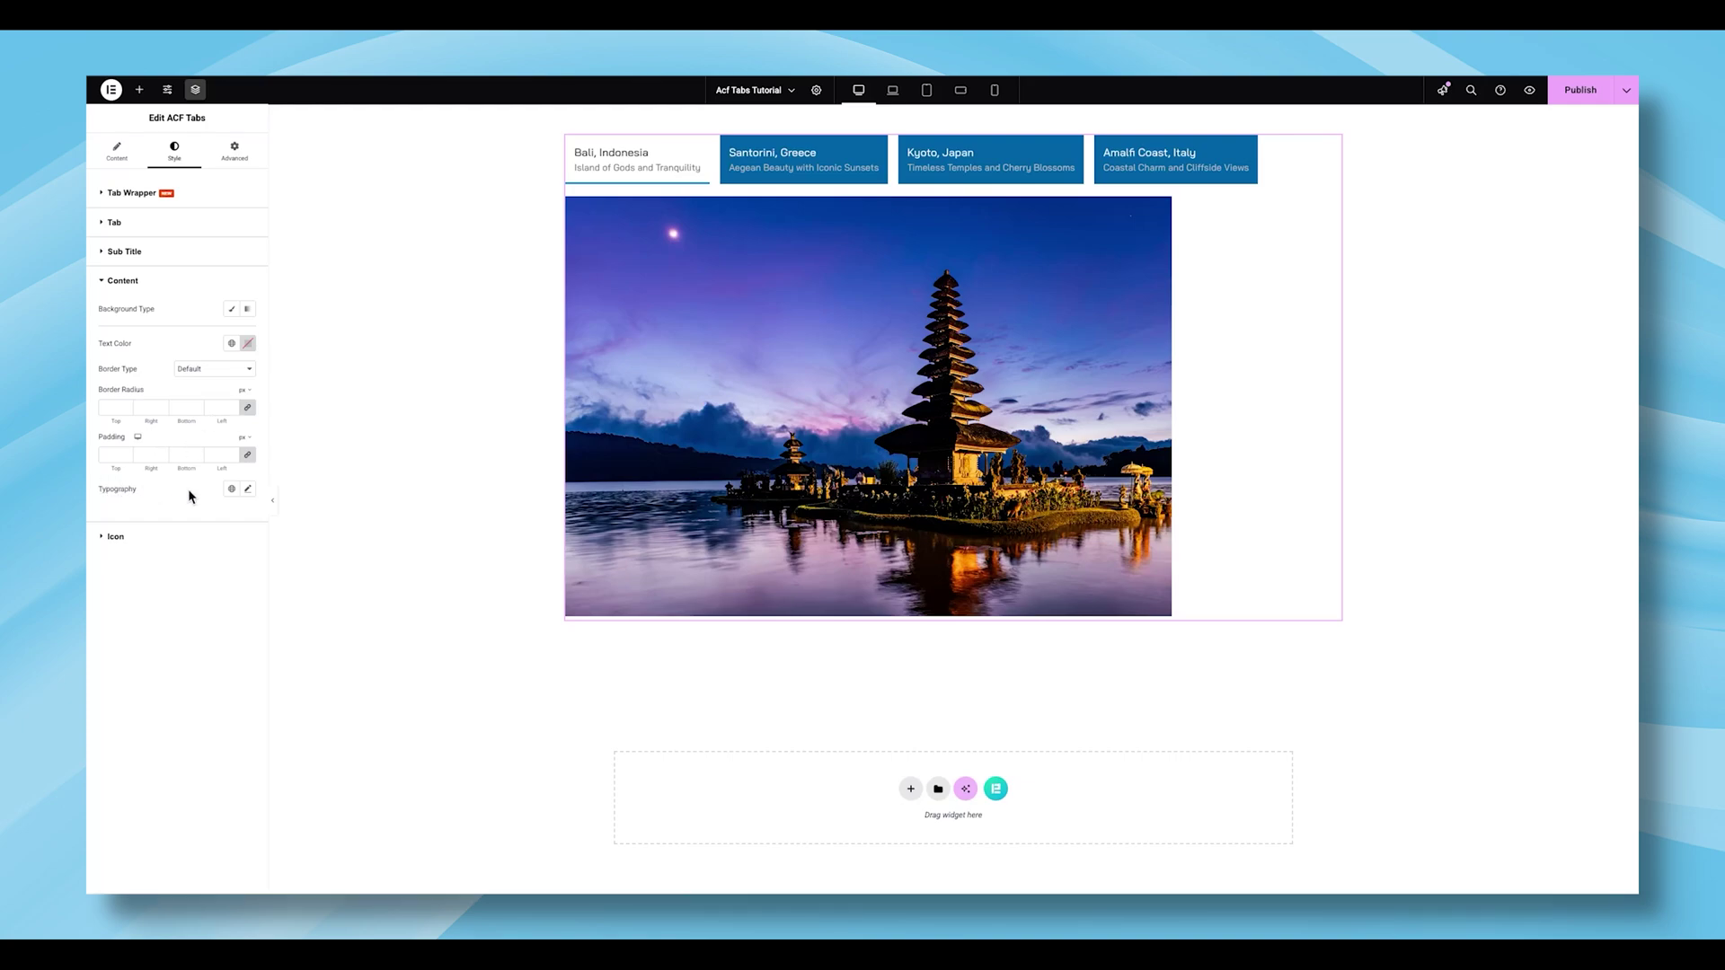
{"action": "left_click", "coordinate": [149, 538]}
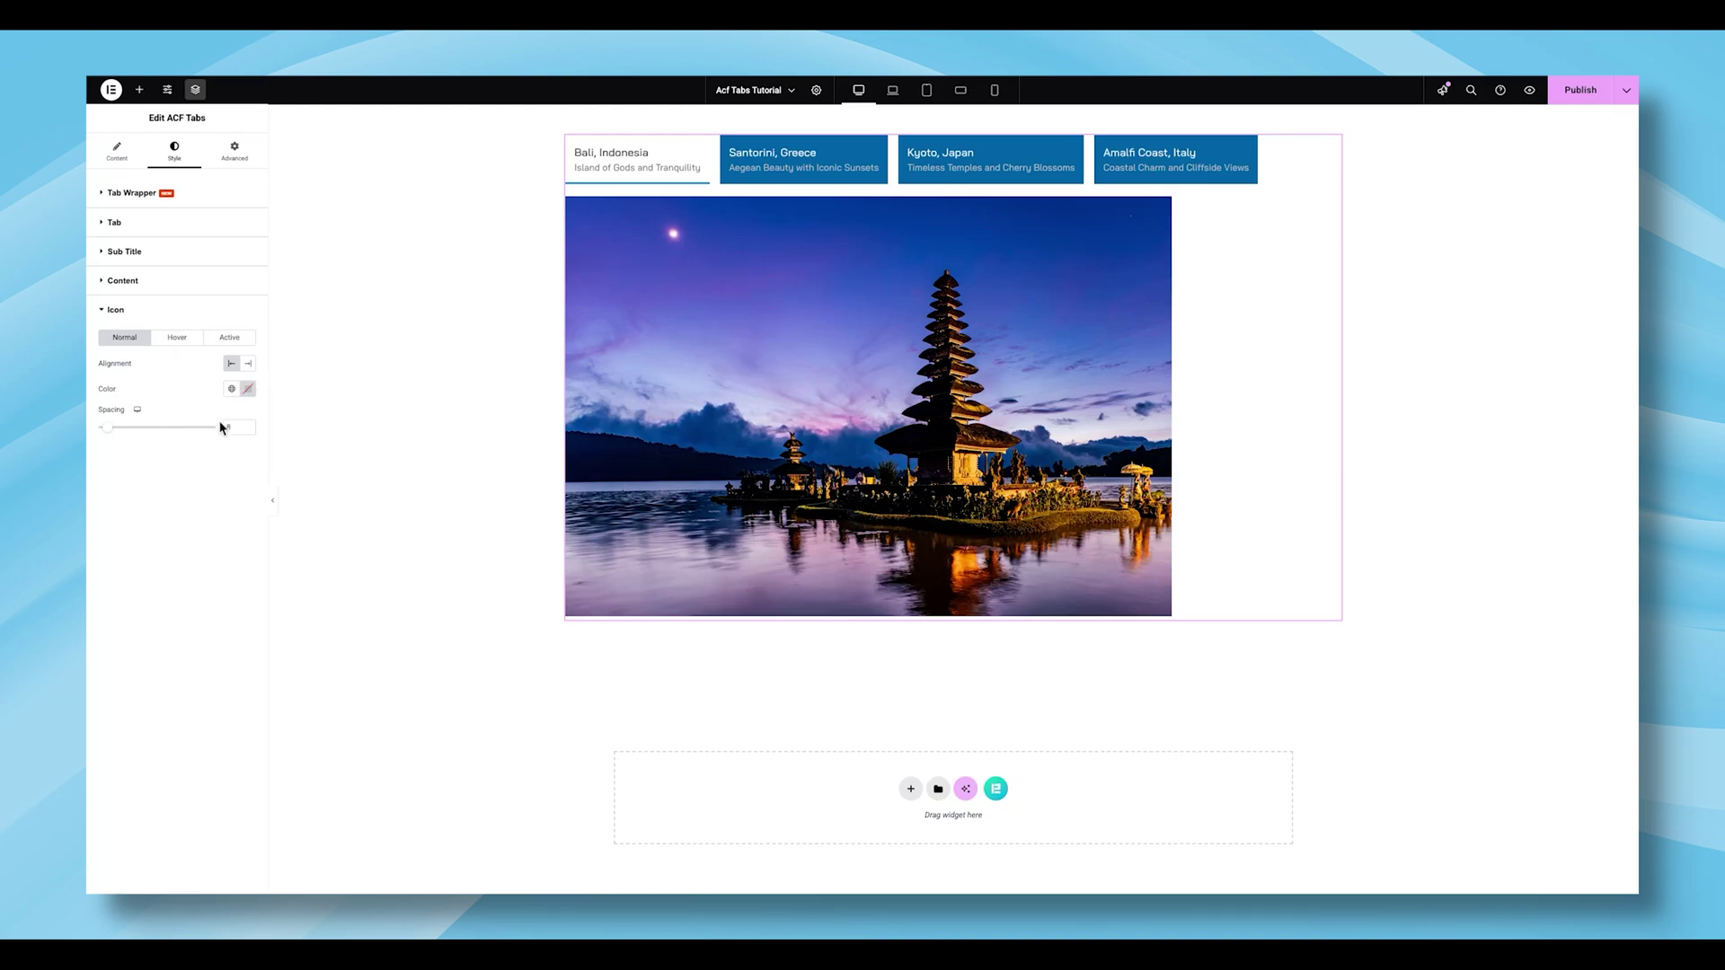
{"action": "left_click", "coordinate": [177, 338]}
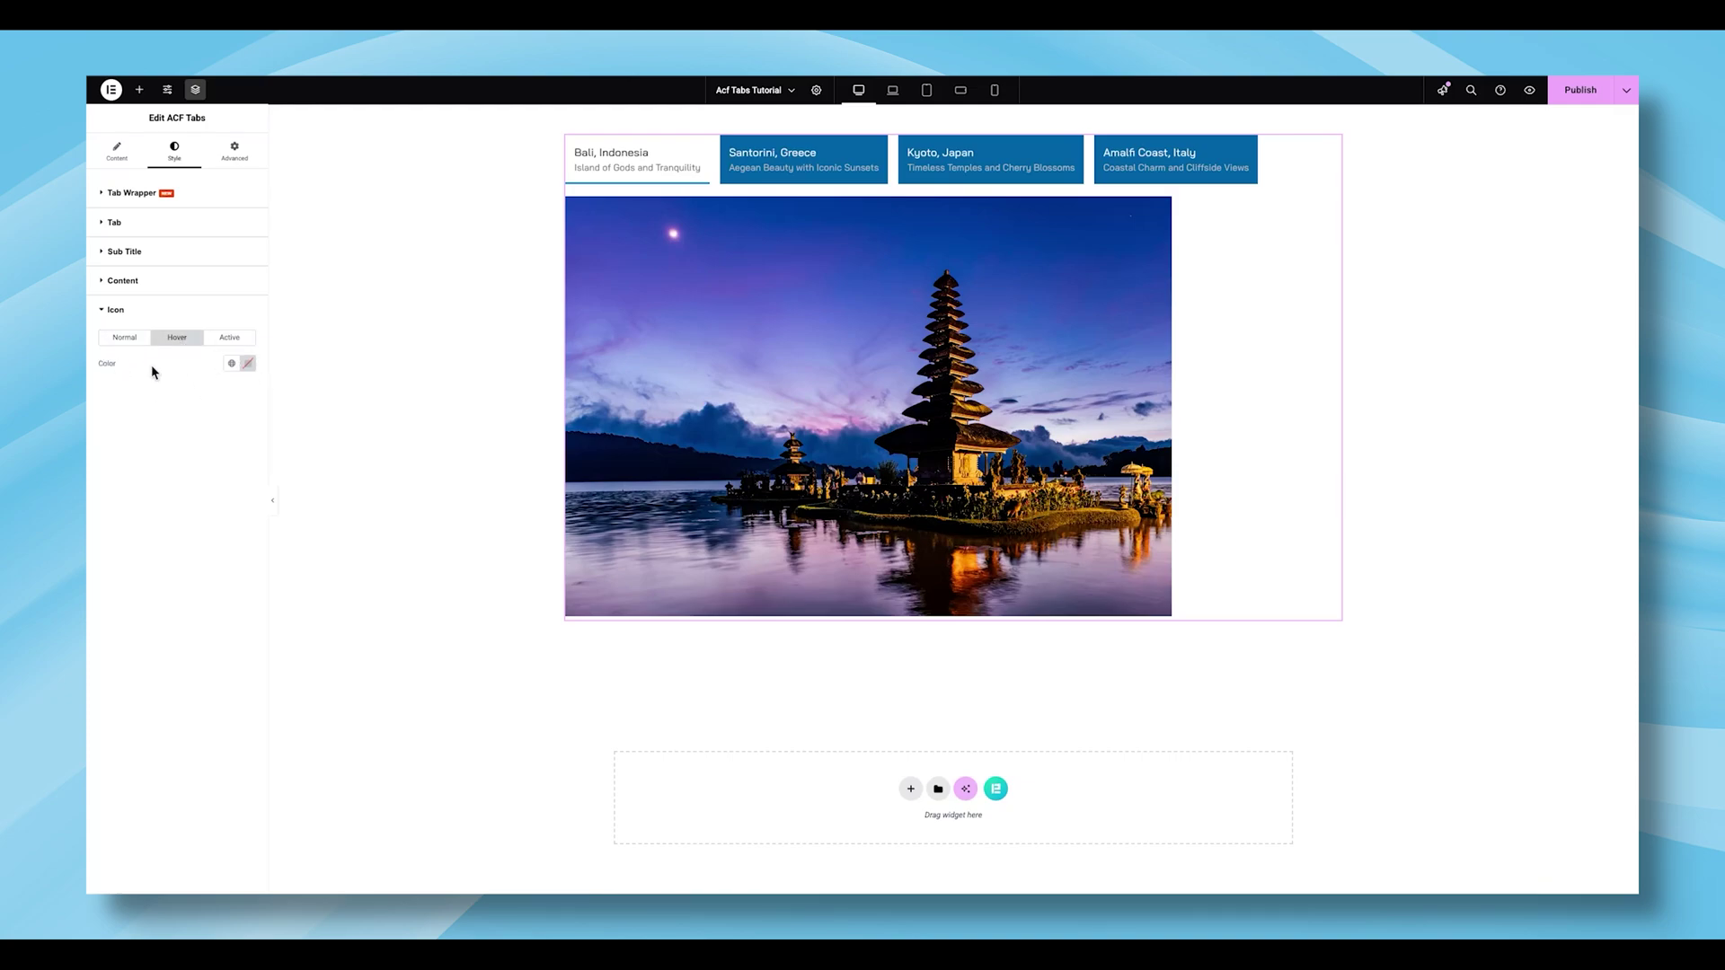
{"action": "left_click", "coordinate": [238, 342]}
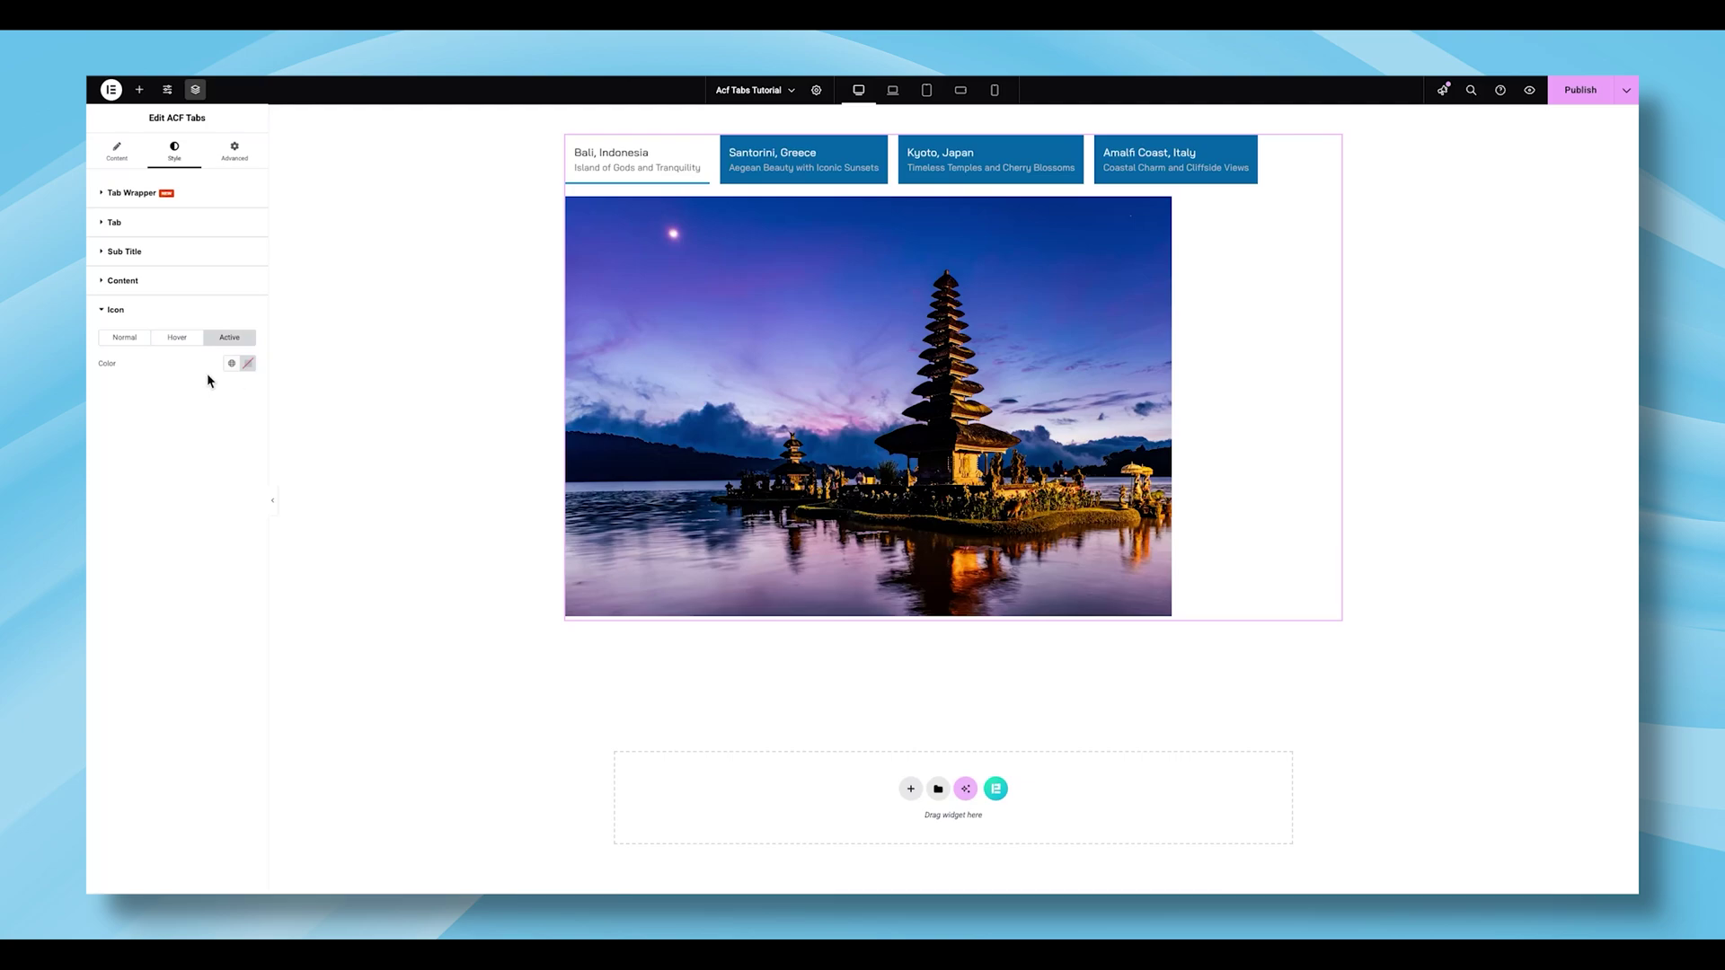
{"action": "left_click", "coordinate": [125, 341]}
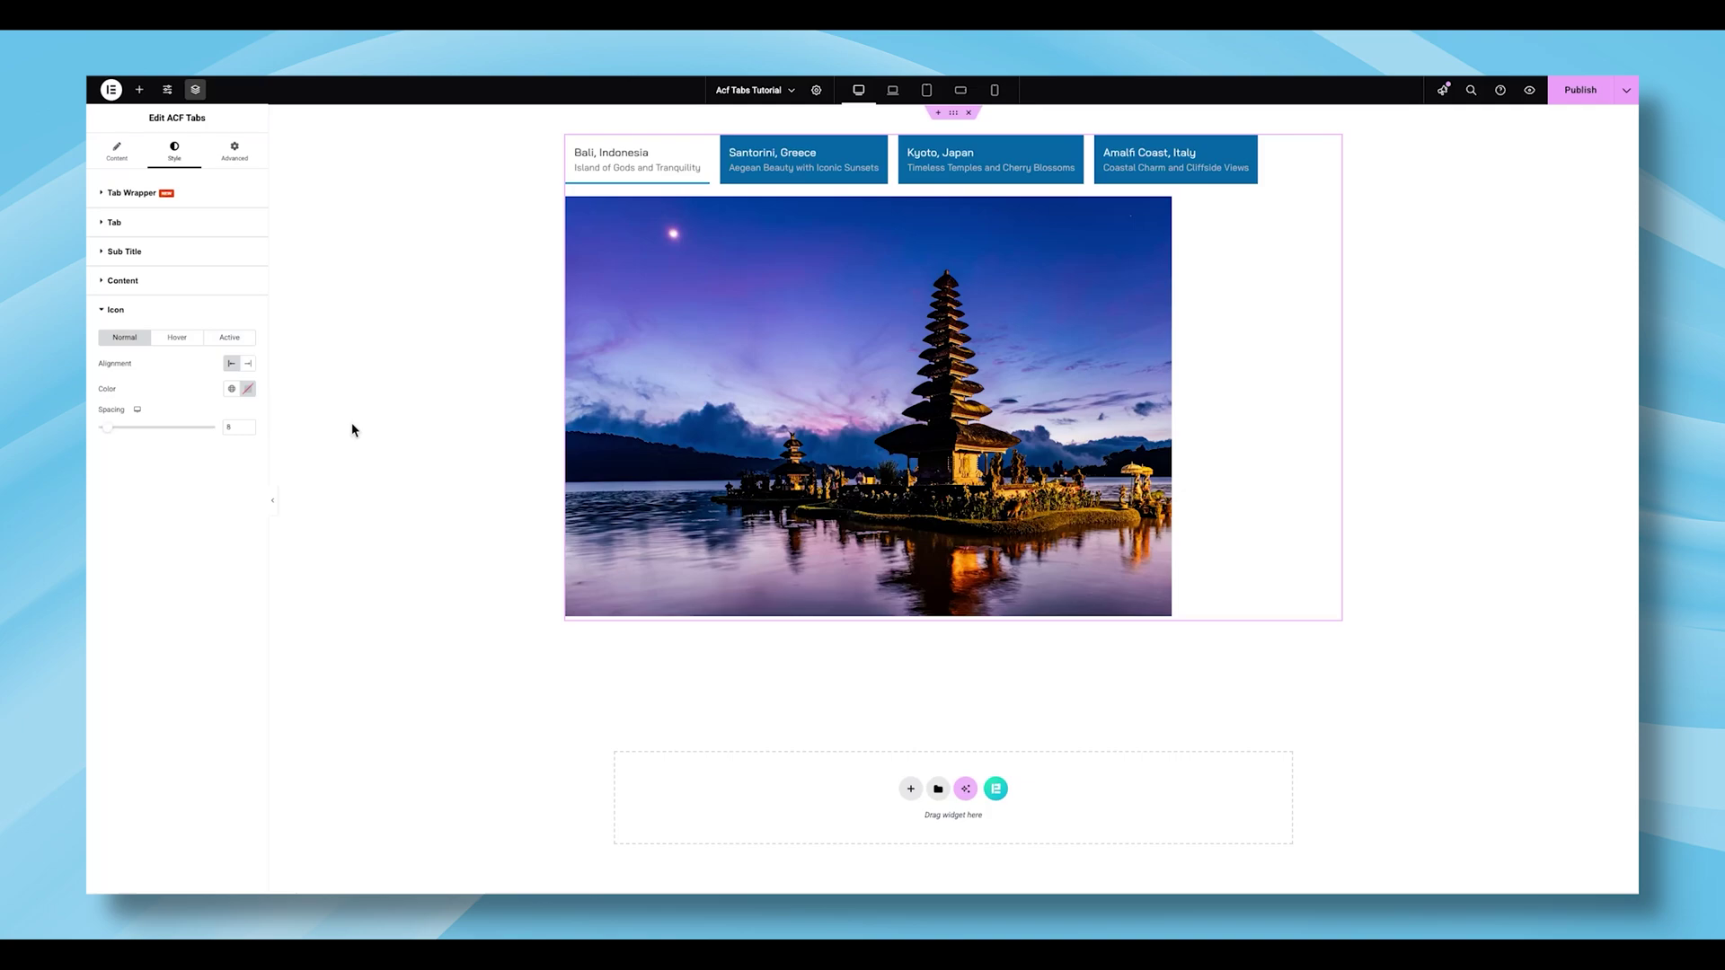